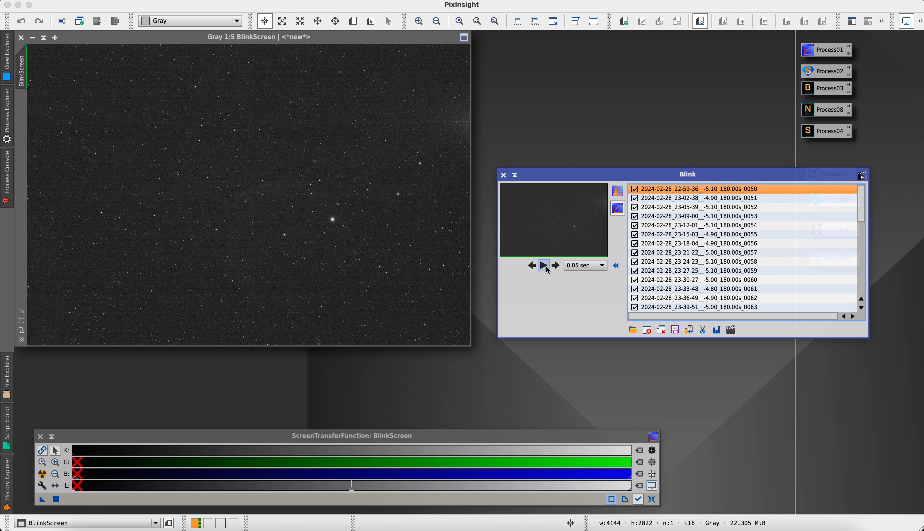
Play the light frames as a blink animation in two short runs to check them for defects.
{"action": "left_click", "coordinate": [547, 268]}
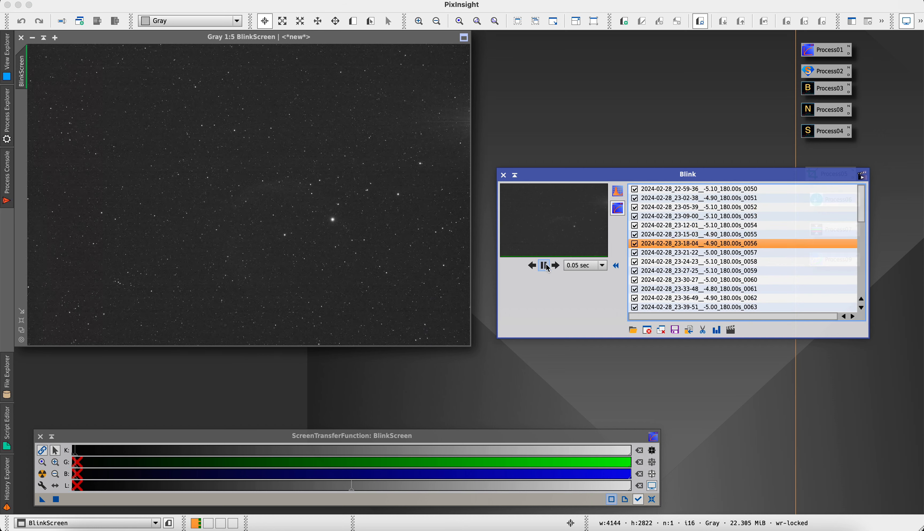
{"action": "left_click", "coordinate": [544, 265]}
{"action": "left_click", "coordinate": [716, 280]}
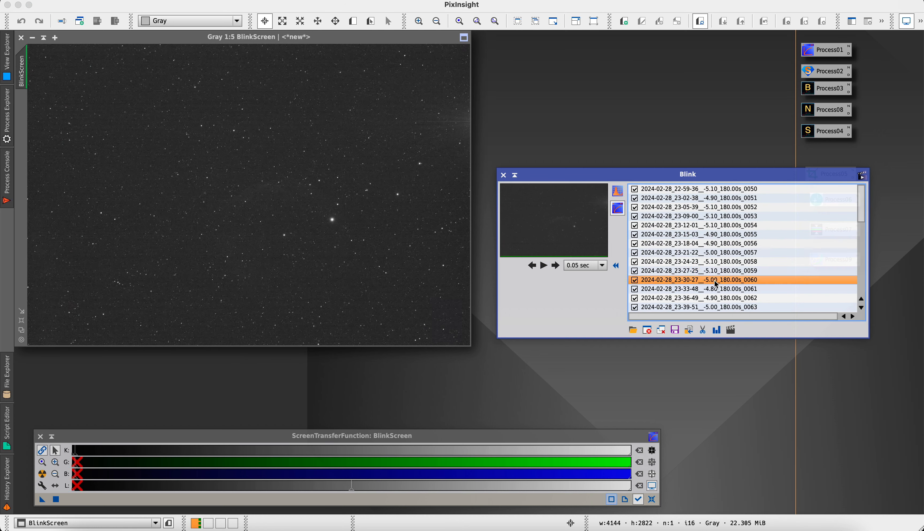
{"action": "left_click", "coordinate": [544, 265]}
{"action": "left_click", "coordinate": [544, 265]}
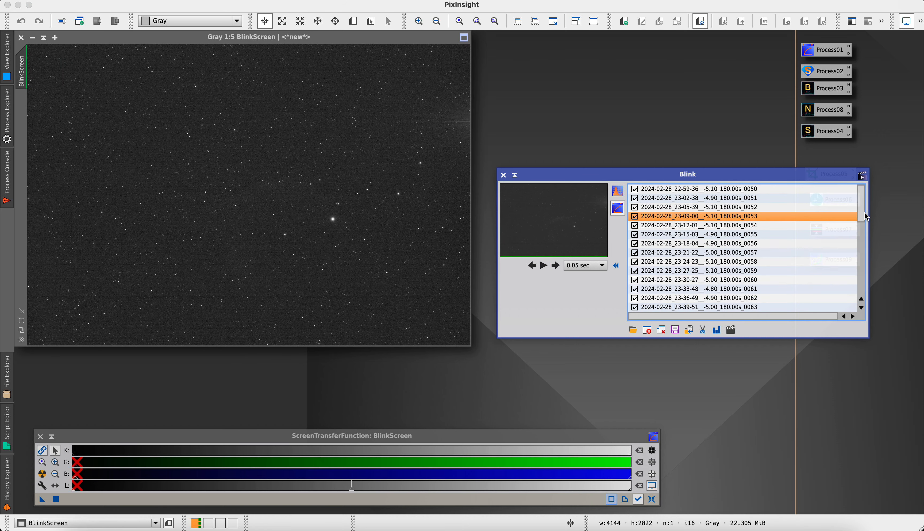
Start moving the last frame, 0089, choosing Raw Files > Dolphin Head Nebula > Dolphin Nebula_2024-02-28 as the destination location.
{"action": "left_click_drag", "start_coordinate": [862, 212], "coordinate": [862, 284]}
{"action": "left_click", "coordinate": [757, 307]}
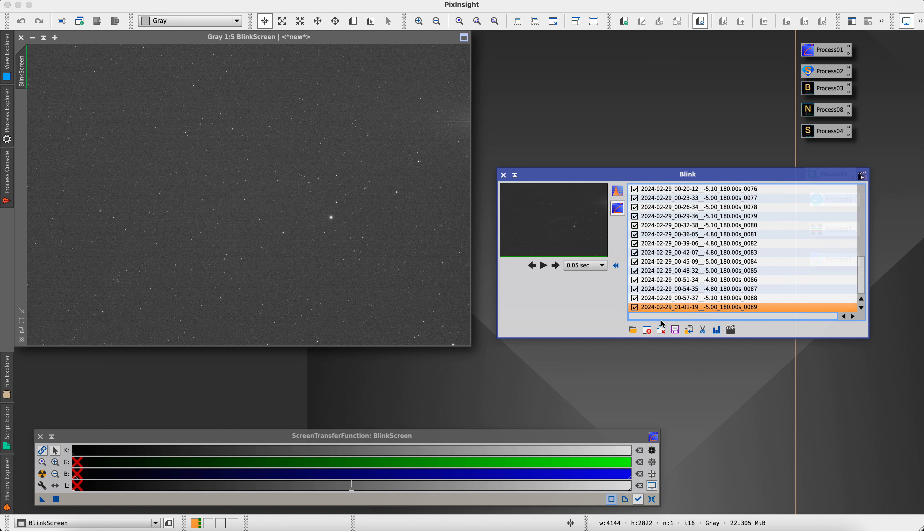
{"action": "left_click", "coordinate": [689, 331]}
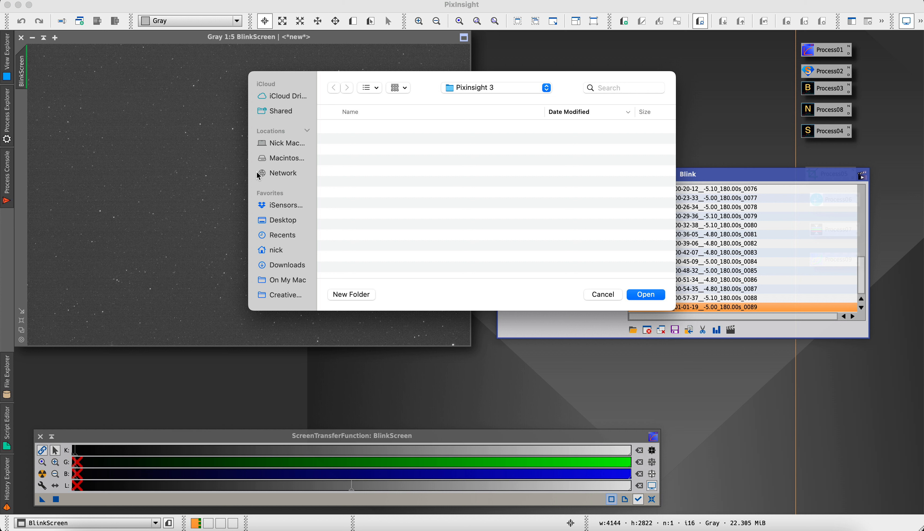
{"action": "left_click", "coordinate": [495, 87]}
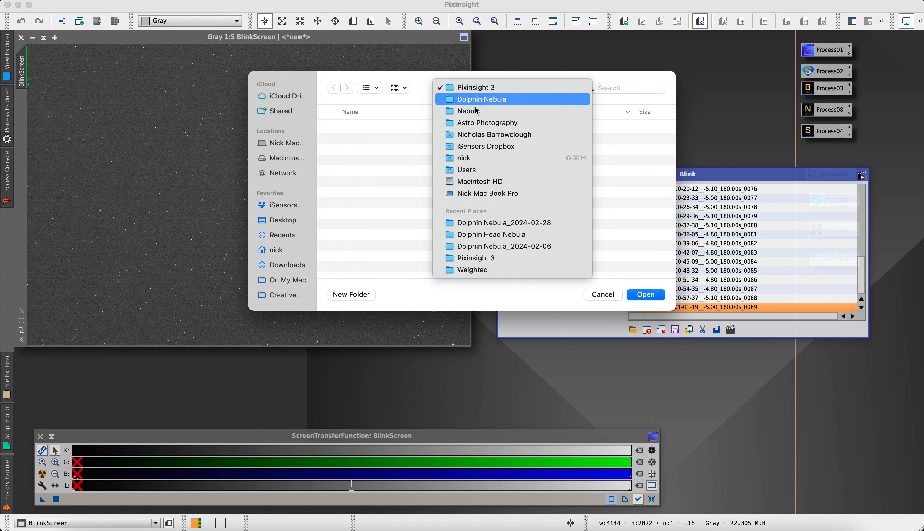
{"action": "left_click", "coordinate": [448, 123]}
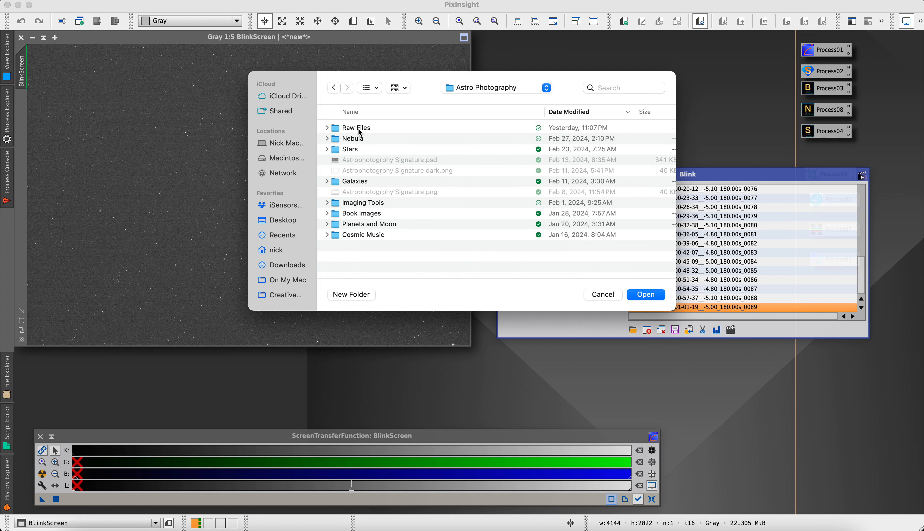
{"action": "double_click", "coordinate": [359, 130]}
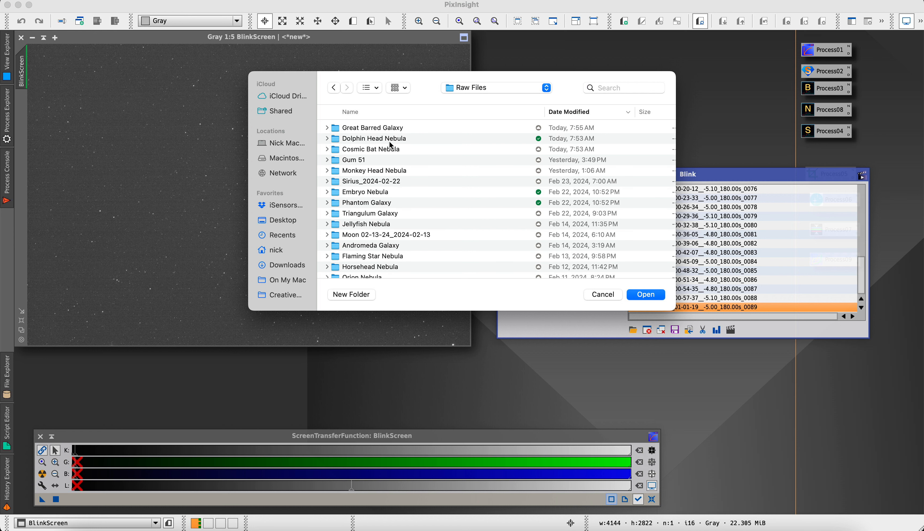
{"action": "double_click", "coordinate": [390, 141]}
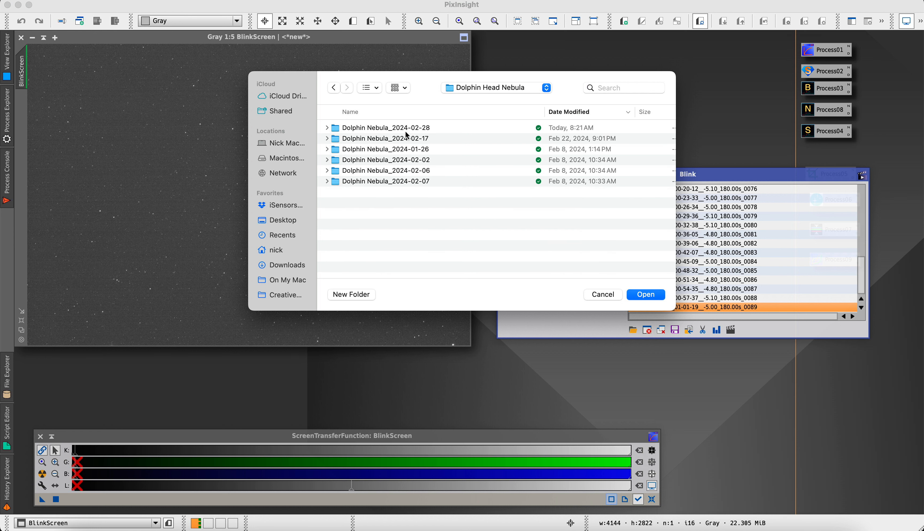
{"action": "left_click", "coordinate": [424, 130]}
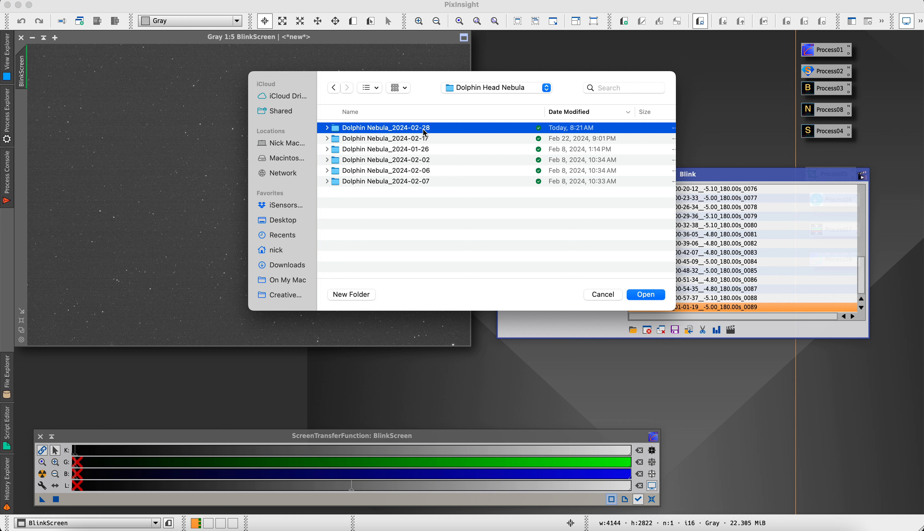
{"action": "double_click", "coordinate": [423, 128]}
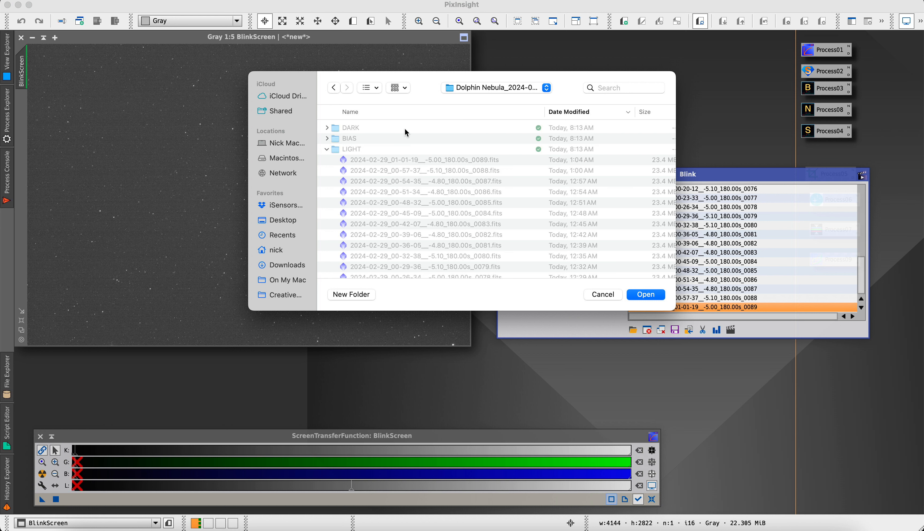
Create a folder named Rejects inside Dolphin Nebula_2024-02-28 and move frame 0089 into it.
{"action": "left_click", "coordinate": [326, 149]}
{"action": "left_click", "coordinate": [344, 296]}
{"action": "type", "text": "Rejects"}
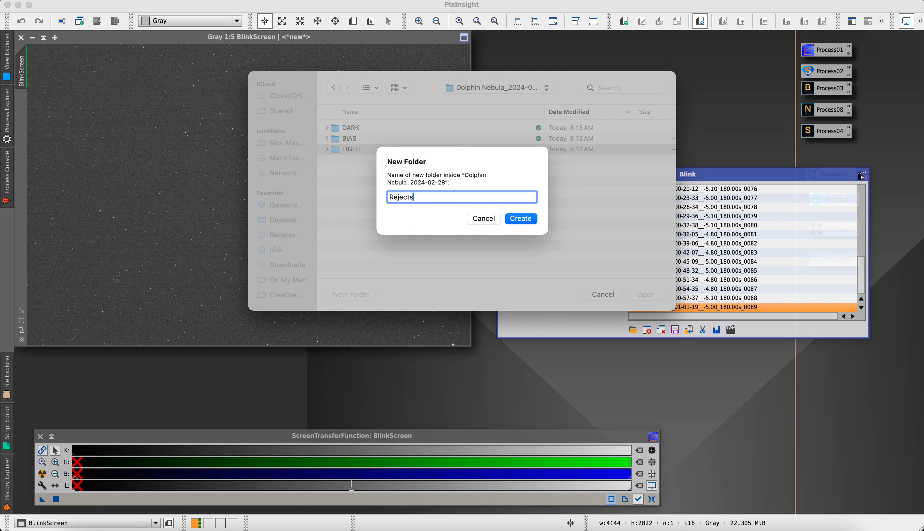
{"action": "key", "text": "Return"}
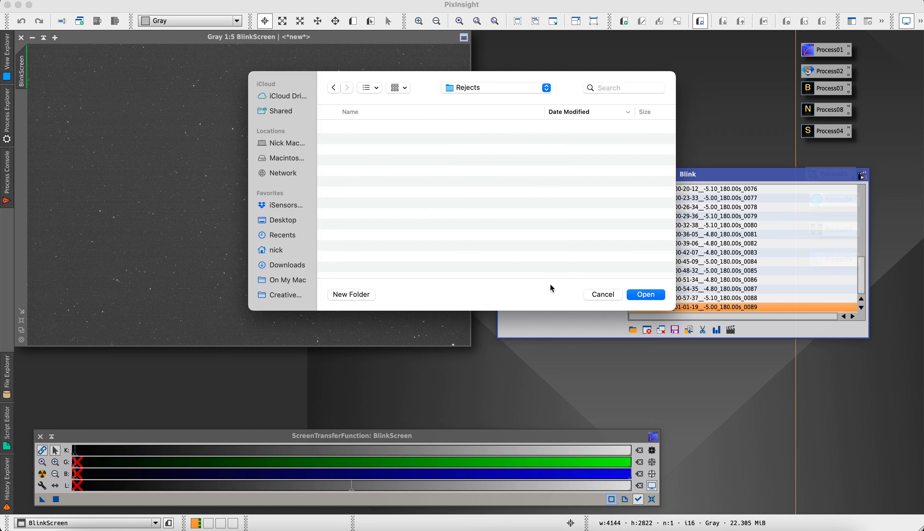
{"action": "left_click", "coordinate": [640, 296]}
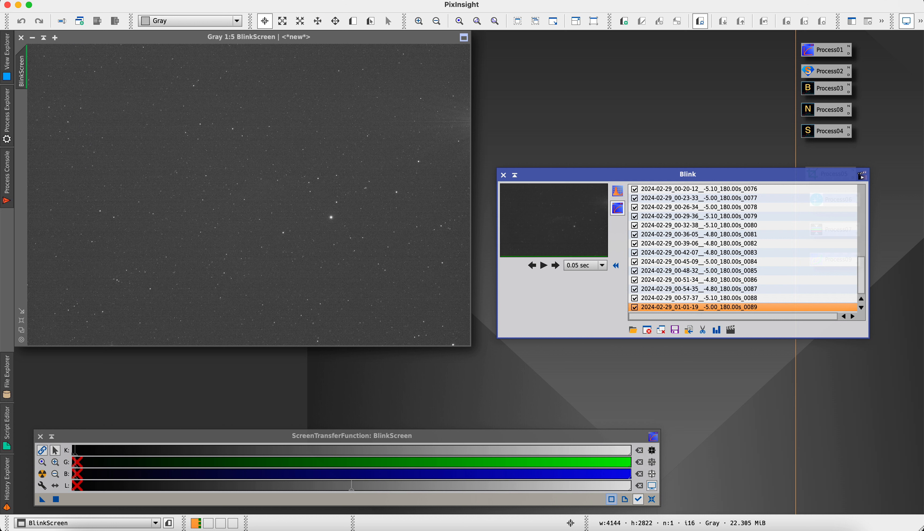
{"action": "left_click", "coordinate": [649, 331]}
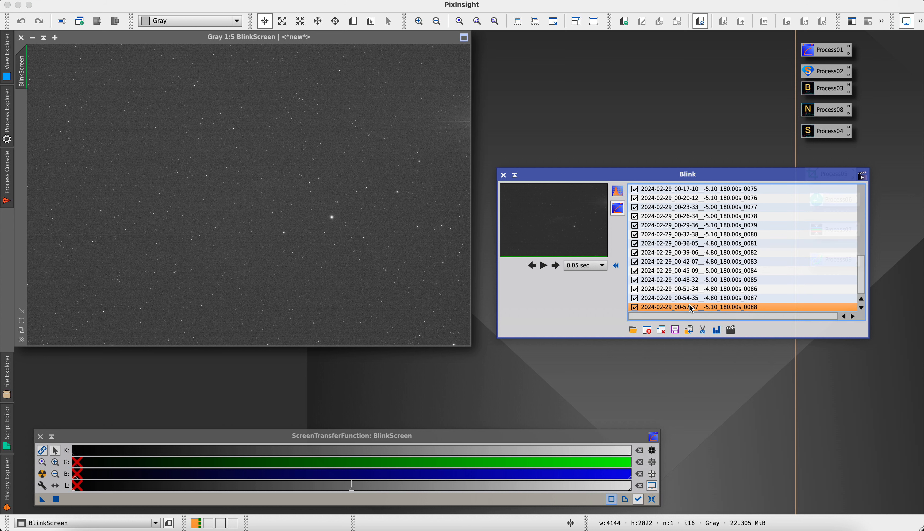
Step back and forth through frames 0088 to 0075, examining each for poor quality.
{"action": "key", "text": "Up"}
{"action": "key", "text": "Up"}
{"action": "key", "text": "Up"}
{"action": "key", "text": "Up"}
{"action": "key", "text": "Up"}
{"action": "key", "text": "Up"}
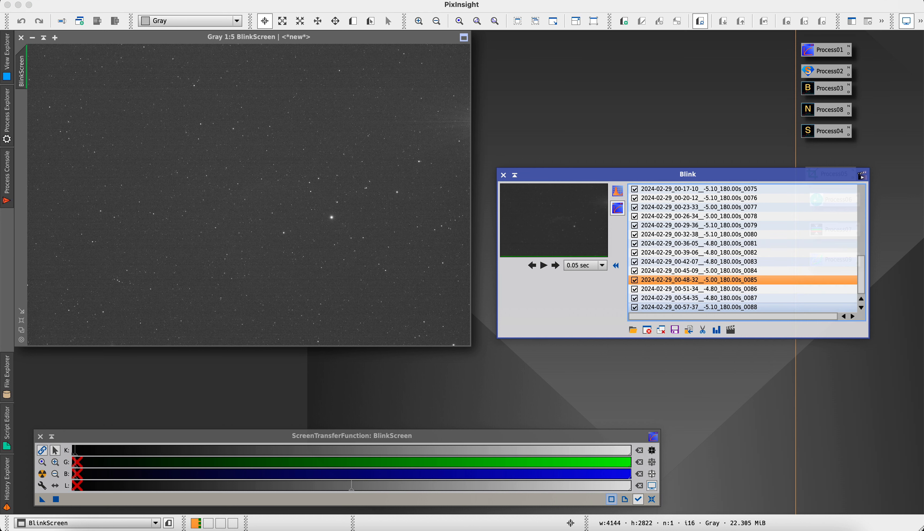
{"action": "key", "text": "Down"}
{"action": "key", "text": "Down"}
{"action": "key", "text": "Down"}
{"action": "key", "text": "Down"}
{"action": "key", "text": "Down"}
{"action": "key", "text": "Down"}
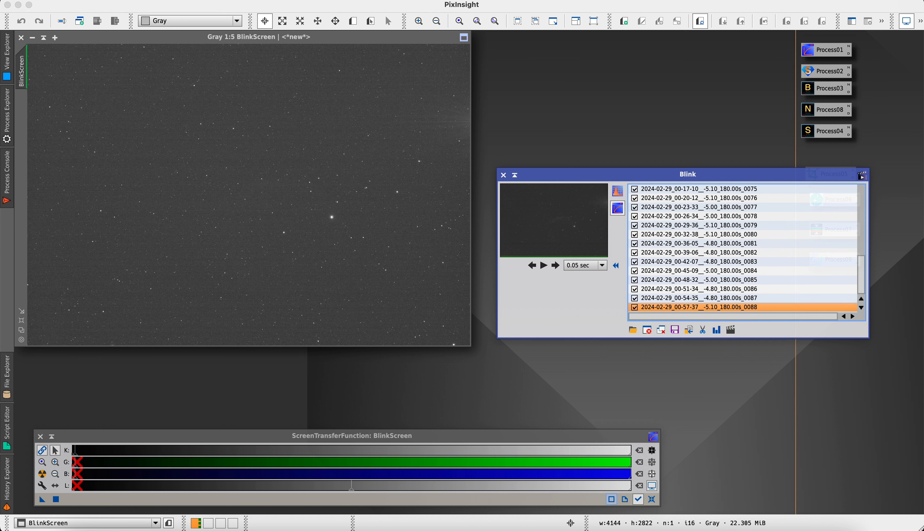
{"action": "key", "text": "Up"}
{"action": "key", "text": "Up"}
{"action": "key", "text": "Up"}
{"action": "key", "text": "Up"}
{"action": "key", "text": "Up"}
{"action": "key", "text": "Up"}
{"action": "key", "text": "Up"}
{"action": "key", "text": "Up"}
{"action": "key", "text": "Up"}
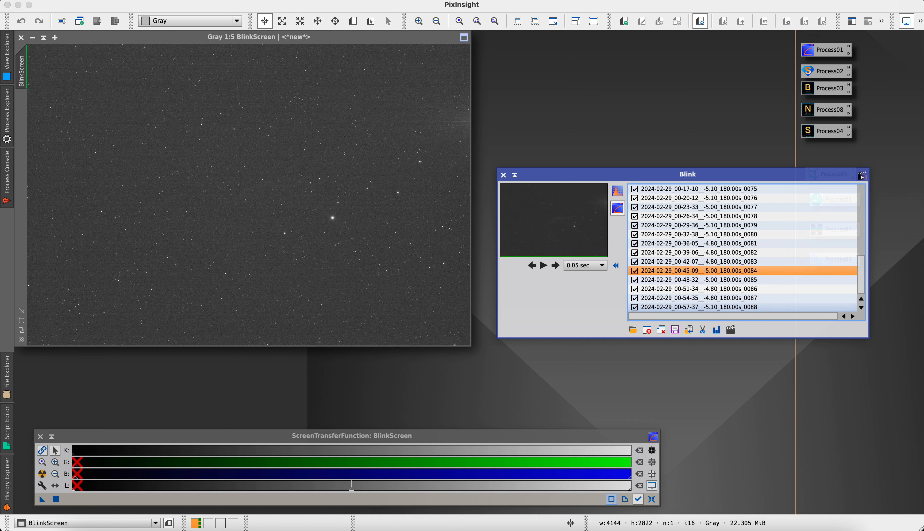
{"action": "key", "text": "Up"}
{"action": "key", "text": "Up"}
{"action": "key", "text": "Up"}
{"action": "key", "text": "Up"}
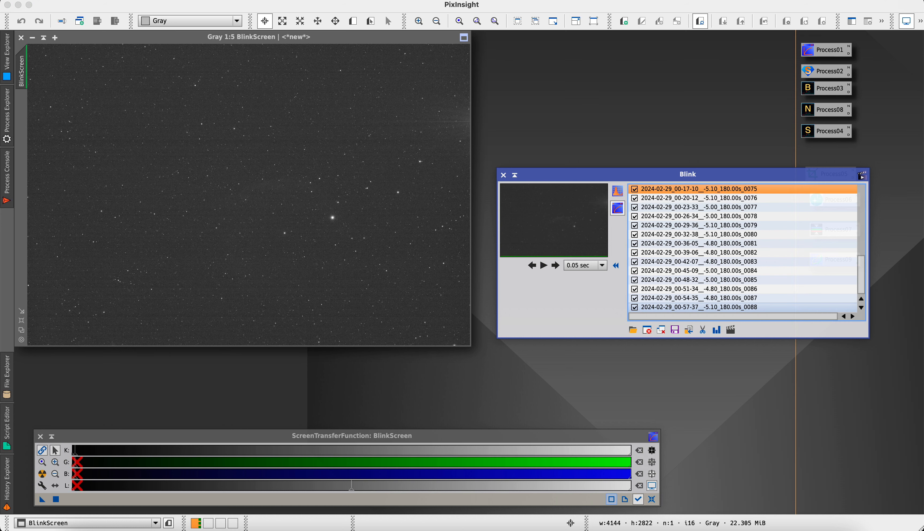
Move frame 0076 out of the blink list into the Rejects folder.
{"action": "key", "text": "Down"}
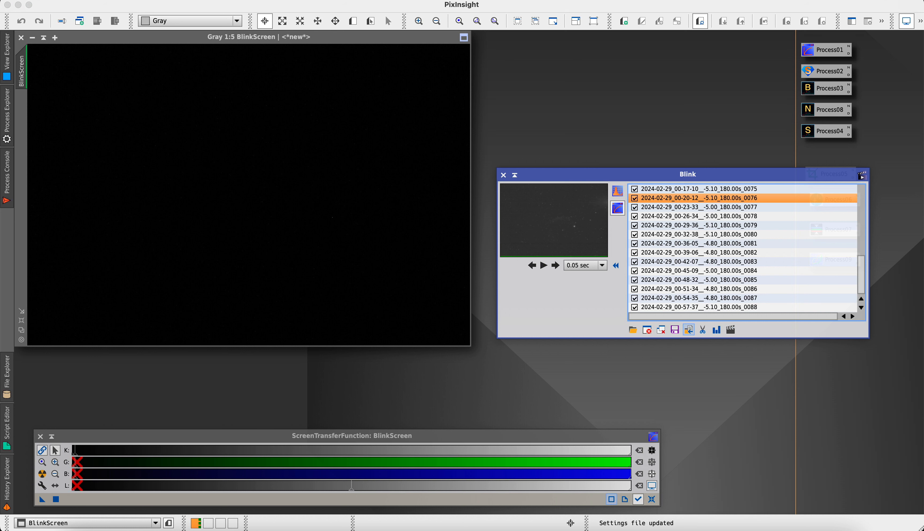
{"action": "left_click", "coordinate": [689, 330]}
{"action": "left_click", "coordinate": [647, 295]}
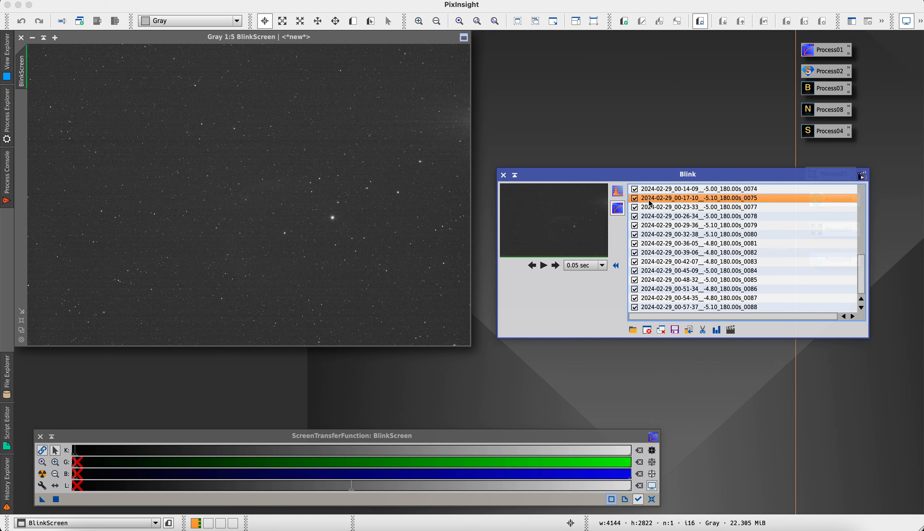
Step backward through the frames before 0075 towards the start of the list, examining each for defects.
{"action": "key", "text": "Up"}
{"action": "key", "text": "Up"}
{"action": "key", "text": "Up"}
{"action": "key", "text": "Up"}
{"action": "key", "text": "Up"}
{"action": "key", "text": "Up"}
{"action": "key", "text": "Up"}
{"action": "key", "text": "Up"}
{"action": "key", "text": "Up"}
{"action": "key", "text": "Up"}
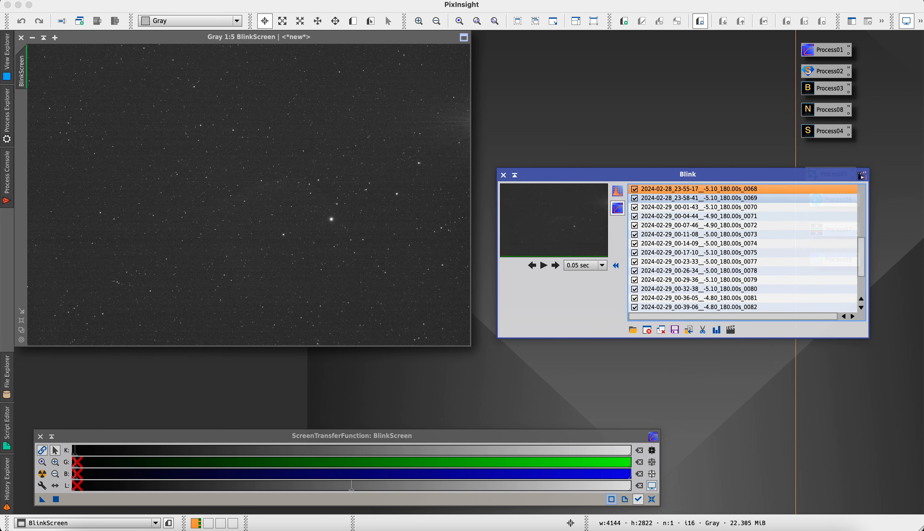
{"action": "key", "text": "Up"}
{"action": "key", "text": "Up"}
{"action": "key", "text": "Up"}
{"action": "key", "text": "Up"}
{"action": "key", "text": "Up"}
{"action": "key", "text": "Up"}
{"action": "key", "text": "Up"}
{"action": "key", "text": "Up"}
{"action": "key", "text": "Up"}
{"action": "key", "text": "Up"}
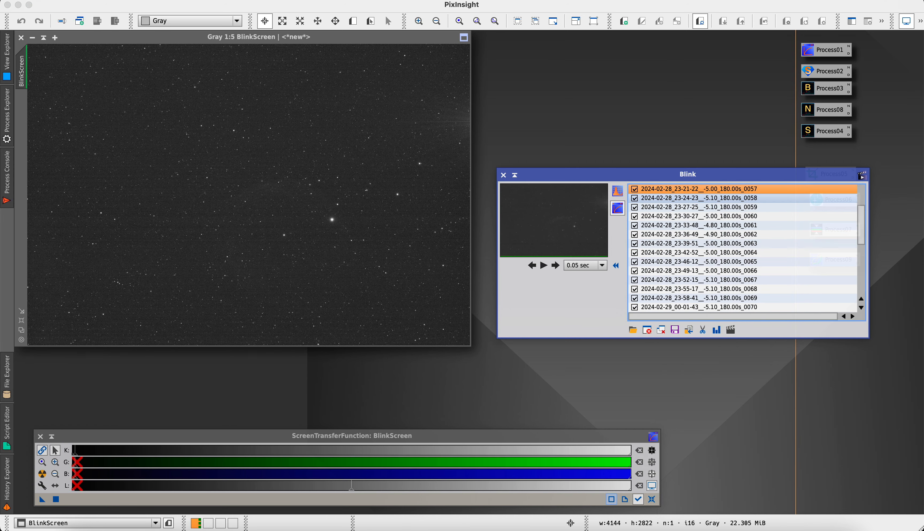
Examine the frames in forward order, starting from the first frame, 0050.
{"action": "left_click_drag", "start_coordinate": [859, 226], "coordinate": [858, 204]}
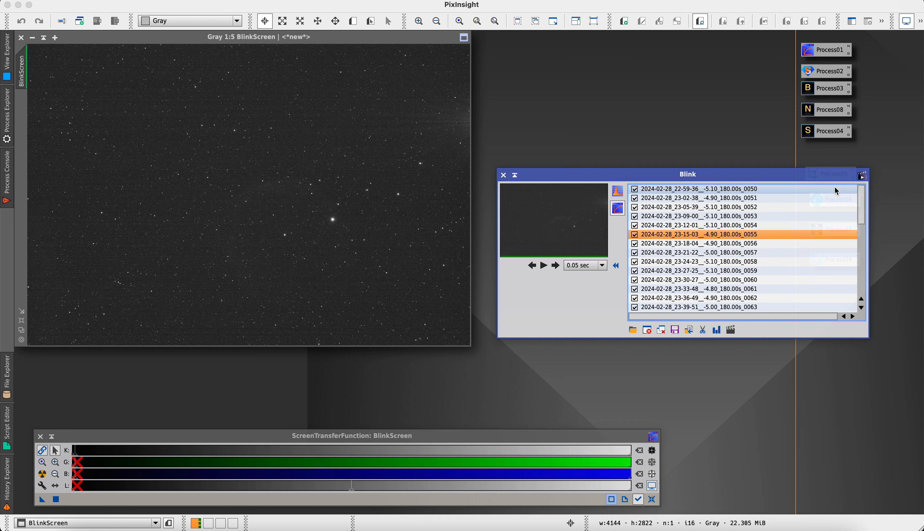
{"action": "left_click", "coordinate": [724, 189]}
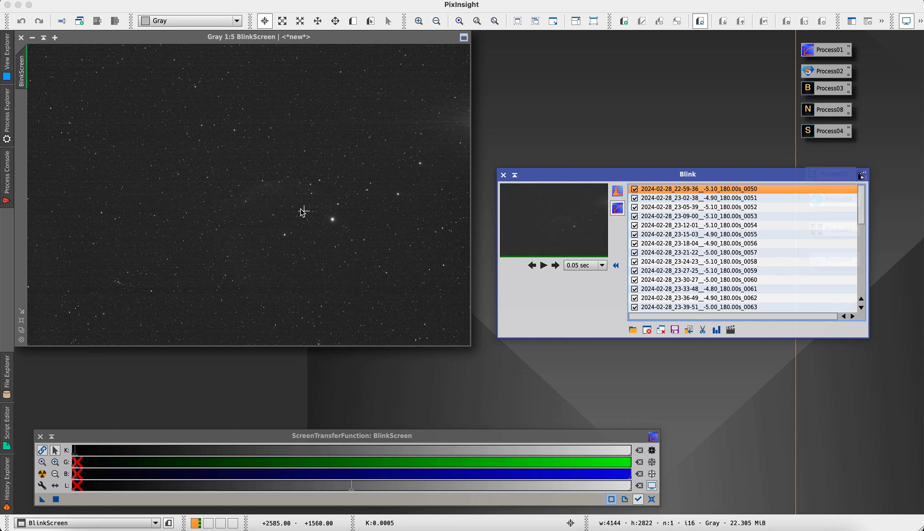
{"action": "key", "text": "Down"}
{"action": "key", "text": "Down"}
{"action": "key", "text": "Down"}
{"action": "key", "text": "Down"}
{"action": "key", "text": "Down"}
{"action": "key", "text": "Down"}
{"action": "key", "text": "Down"}
{"action": "key", "text": "Down"}
{"action": "key", "text": "Down"}
{"action": "key", "text": "Down"}
{"action": "key", "text": "Down"}
{"action": "key", "text": "Down"}
{"action": "key", "text": "Down"}
{"action": "key", "text": "Down"}
{"action": "key", "text": "Down"}
{"action": "key", "text": "Down"}
{"action": "key", "text": "Down"}
{"action": "key", "text": "Down"}
{"action": "key", "text": "Down"}
{"action": "key", "text": "Down"}
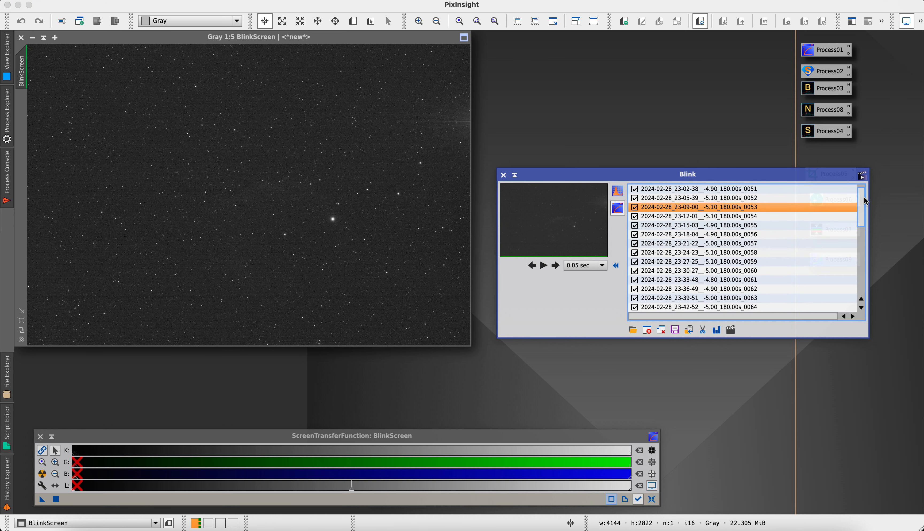
Examine the final frames one by one in reverse order, from 0088 back to 0081.
{"action": "left_click_drag", "start_coordinate": [864, 200], "coordinate": [863, 295]}
{"action": "left_click", "coordinate": [745, 307]}
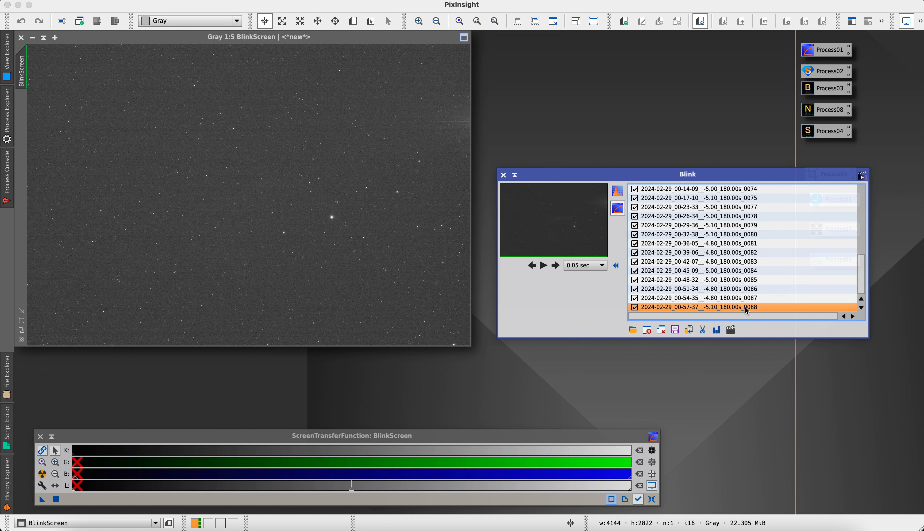
{"action": "left_click", "coordinate": [745, 298]}
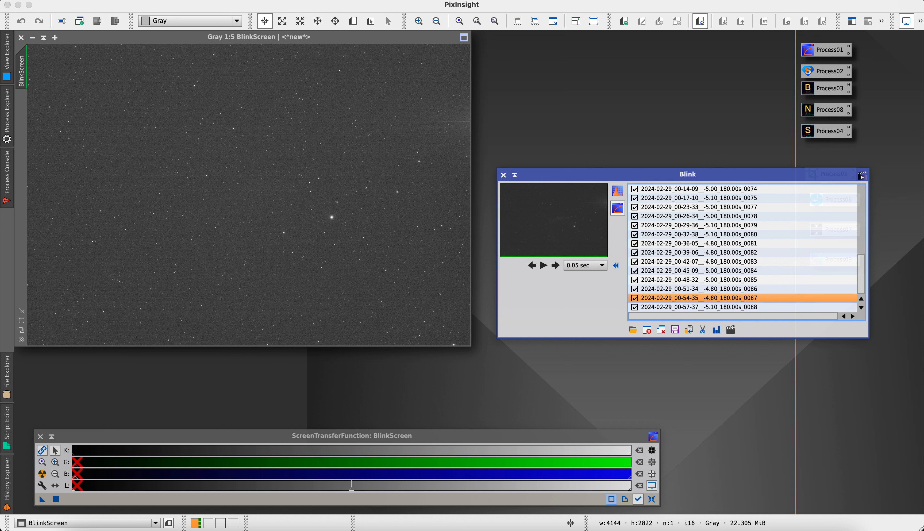
{"action": "left_click", "coordinate": [742, 290]}
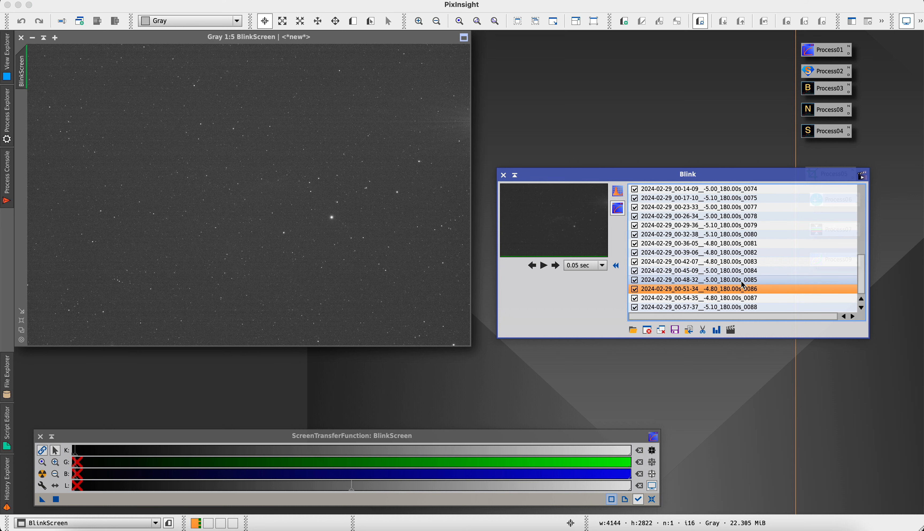
{"action": "left_click", "coordinate": [741, 280]}
{"action": "left_click", "coordinate": [741, 271]}
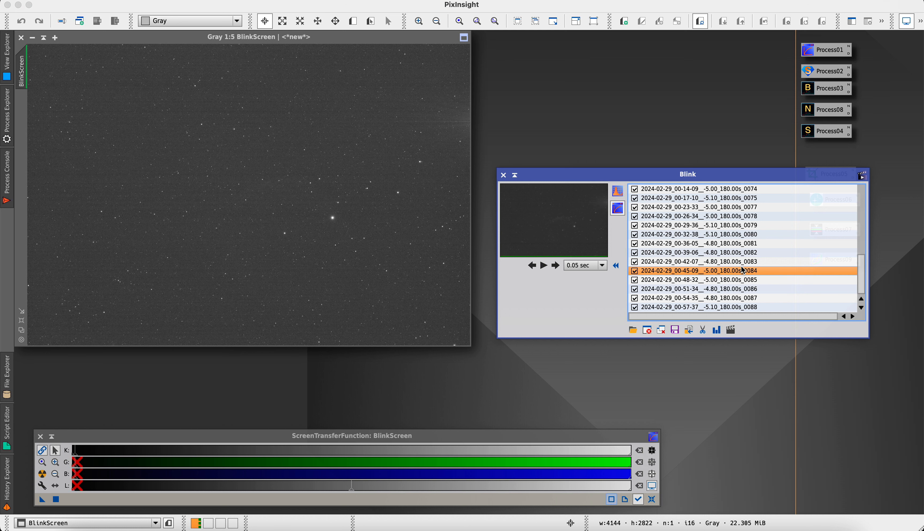
{"action": "left_click", "coordinate": [741, 261]}
{"action": "left_click", "coordinate": [740, 253]}
{"action": "left_click", "coordinate": [741, 243]}
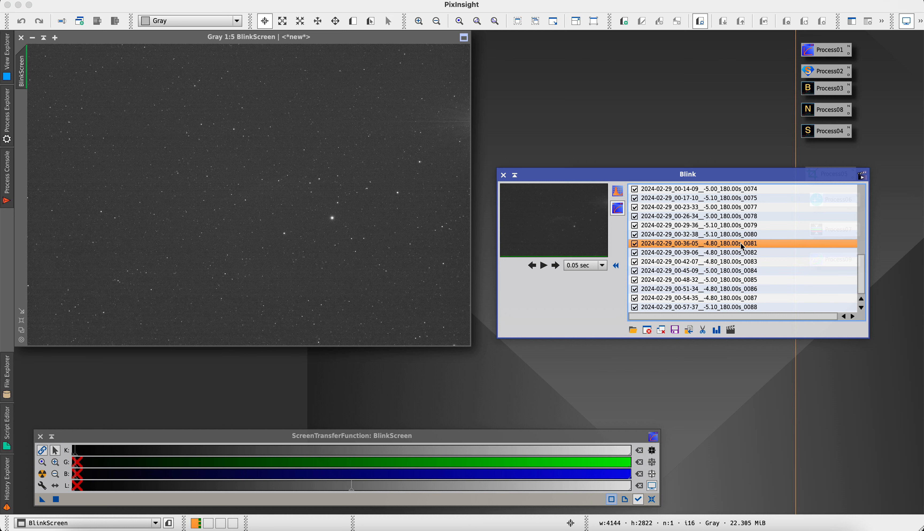
Move the last frame, 0088, into the Rejects folder.
{"action": "left_click", "coordinate": [736, 308]}
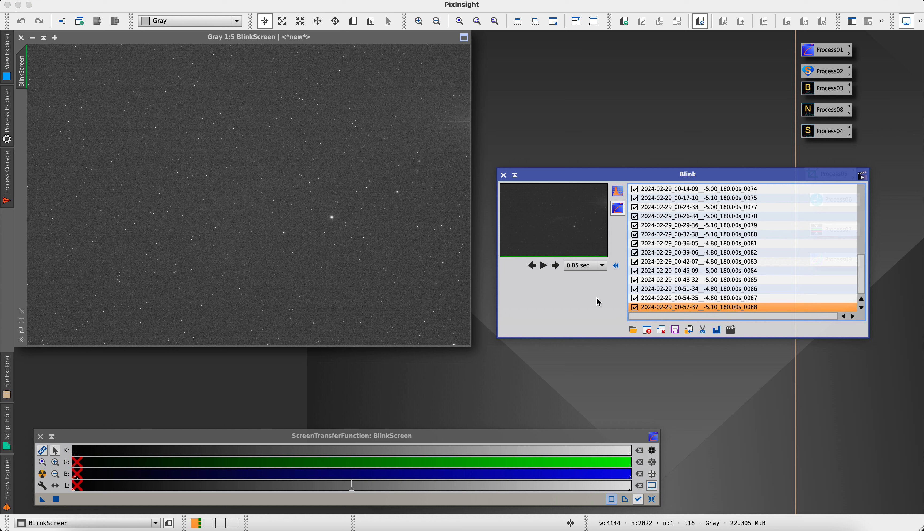
{"action": "left_click", "coordinate": [689, 330]}
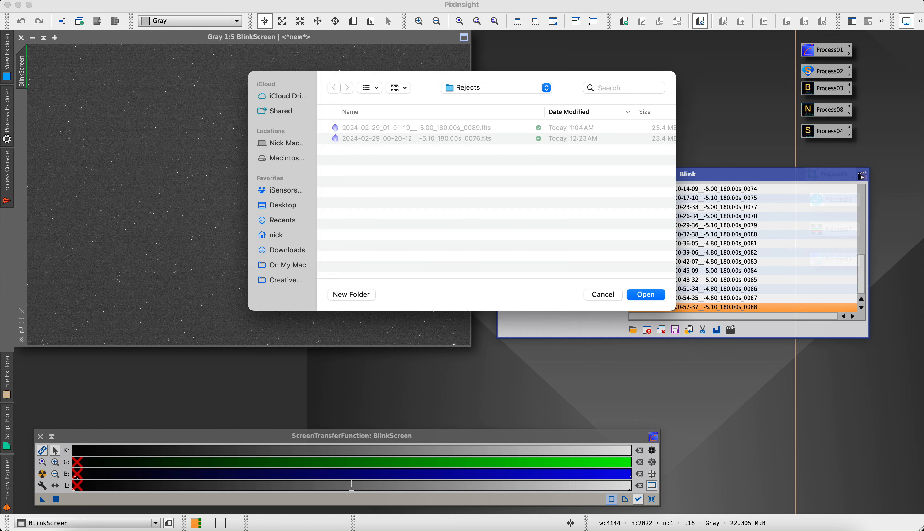
{"action": "left_click", "coordinate": [636, 292]}
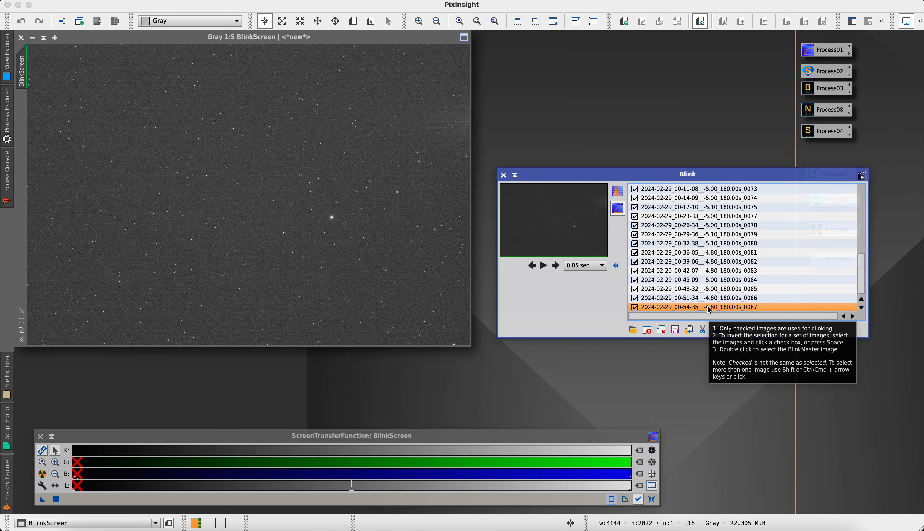
Recheck the frames from 0086 back to 0084, and move frames 0085 to 0087 out of the list into the Rejects folder.
{"action": "left_click", "coordinate": [707, 297]}
{"action": "left_click", "coordinate": [707, 289]}
{"action": "left_click", "coordinate": [708, 281]}
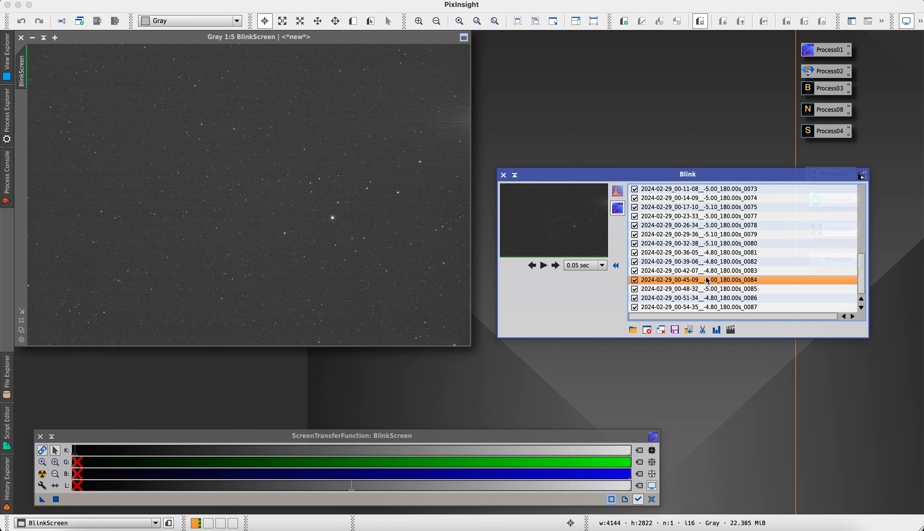
{"action": "left_click", "coordinate": [707, 289]}
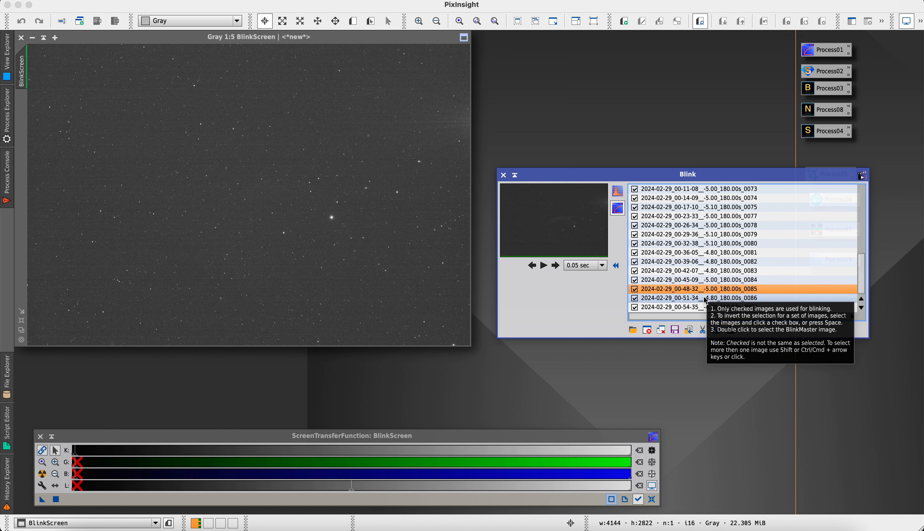
{"action": "left_click", "coordinate": [701, 307], "text": "shift"}
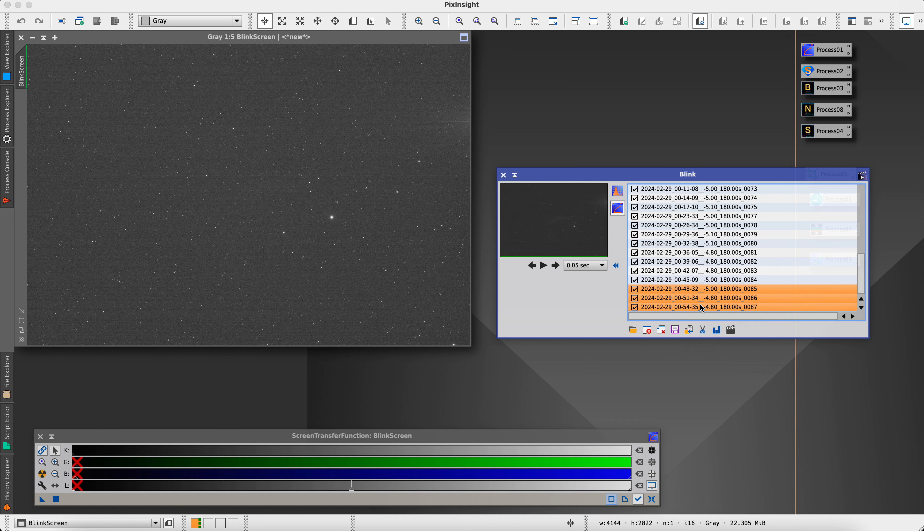
{"action": "left_click", "coordinate": [689, 330]}
{"action": "left_click", "coordinate": [640, 295]}
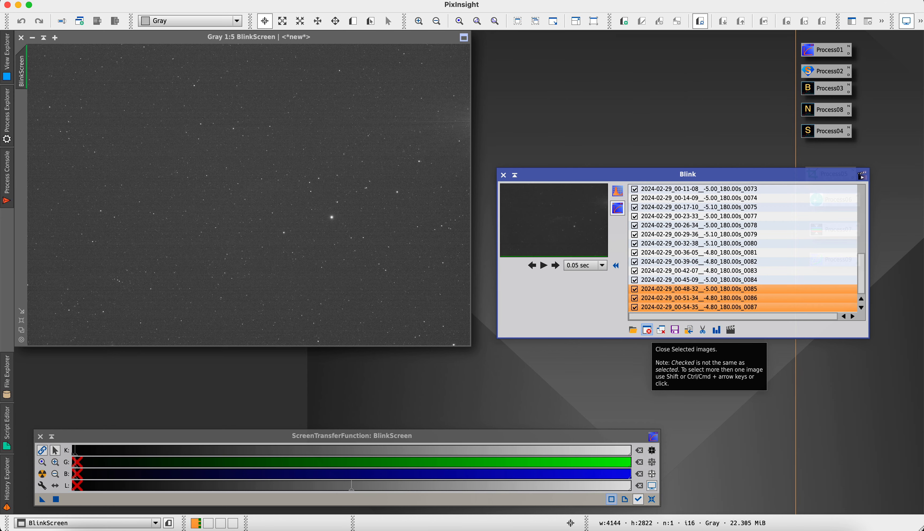
{"action": "left_click", "coordinate": [647, 329]}
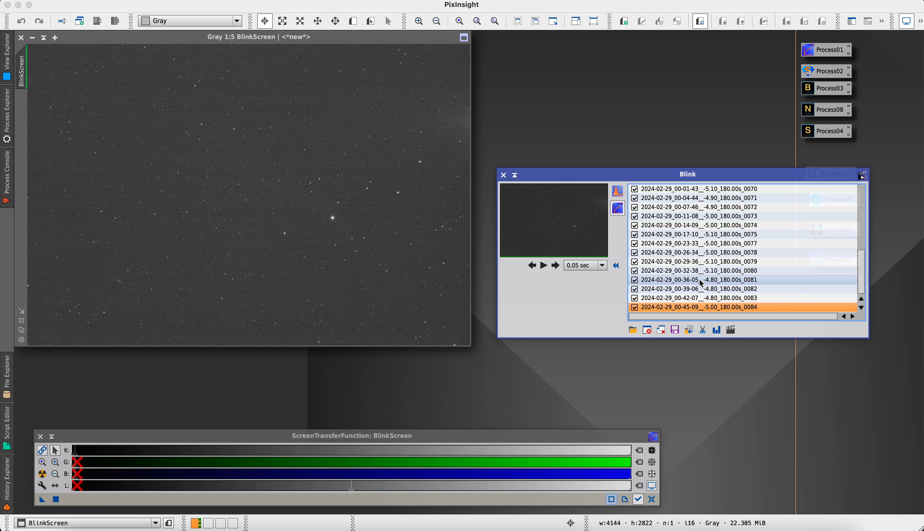
Close all the remaining frames in Blink and browse to the Dolphin Head Nebula folder for new images.
{"action": "left_click_drag", "start_coordinate": [700, 282], "coordinate": [662, 308]}
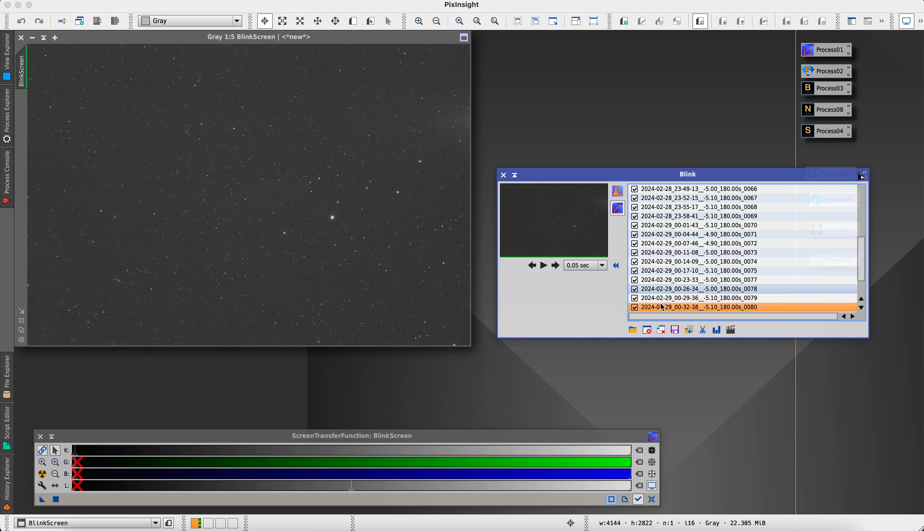
{"action": "left_click", "coordinate": [662, 330]}
{"action": "left_click", "coordinate": [633, 330]}
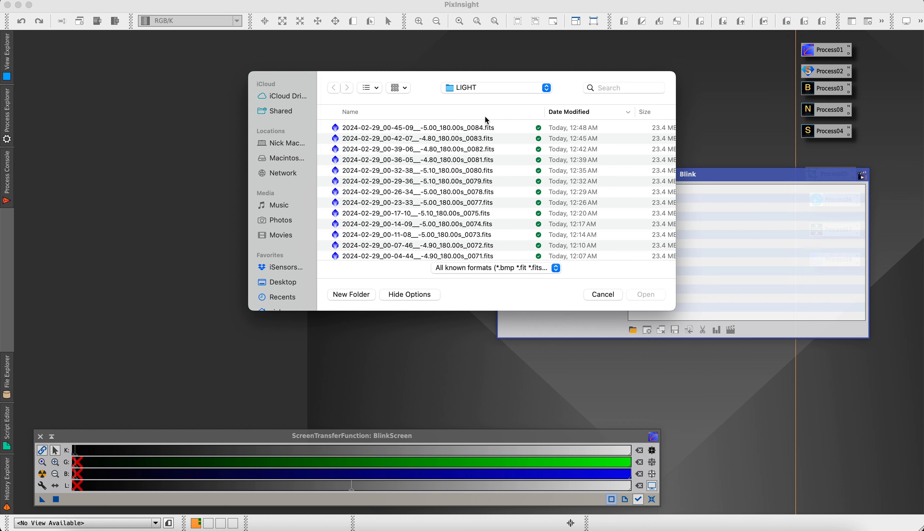
{"action": "left_click", "coordinate": [480, 93]}
{"action": "left_click", "coordinate": [438, 112]}
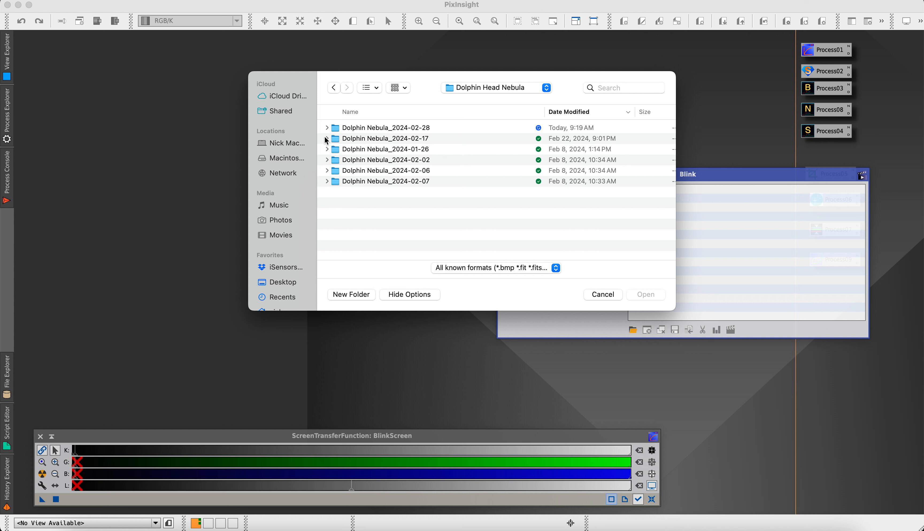
Load all the LIGHT frames, 0074 to 0099, from the Dolphin Nebula_2024-02-17 folder into Blink.
{"action": "left_click", "coordinate": [327, 139]}
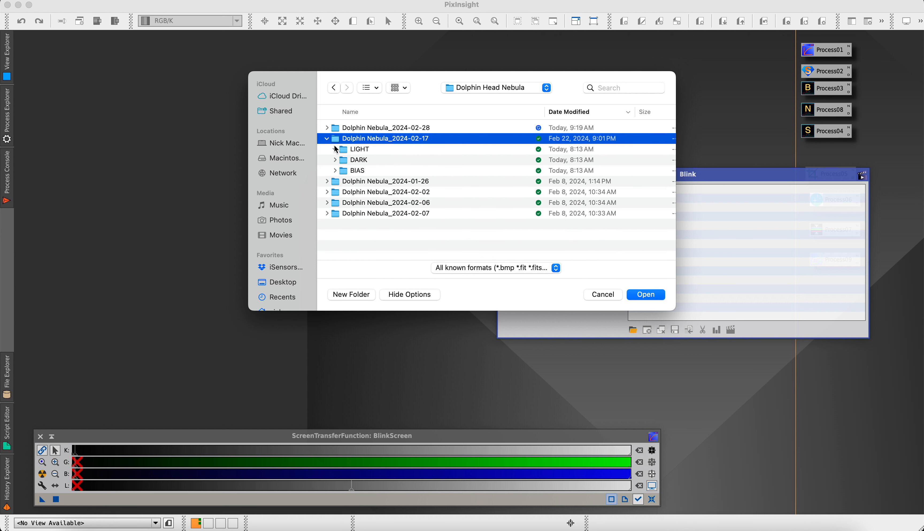
{"action": "left_click", "coordinate": [335, 149]}
{"action": "left_click", "coordinate": [390, 160]}
{"action": "scroll", "coordinate": [471, 210], "scroll_direction": "down", "scroll_amount": 10}
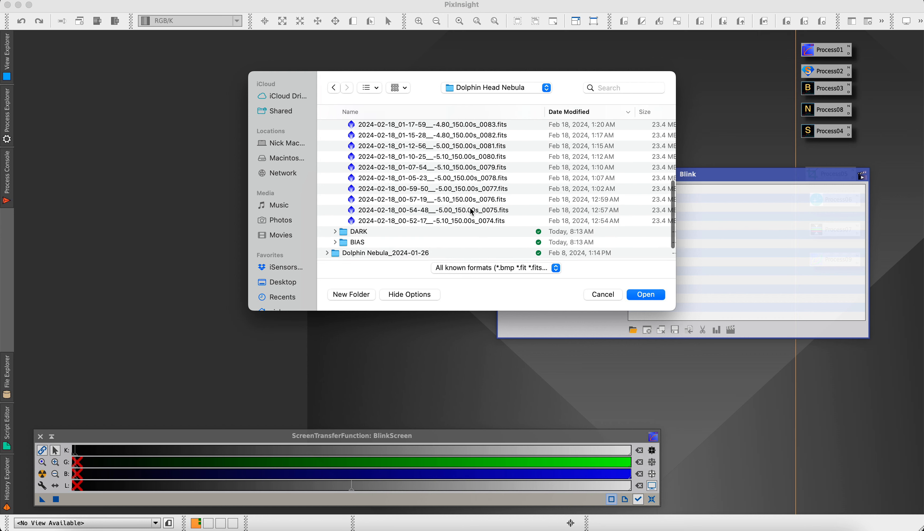
{"action": "left_click", "coordinate": [454, 221], "text": "shift"}
{"action": "left_click", "coordinate": [649, 295]}
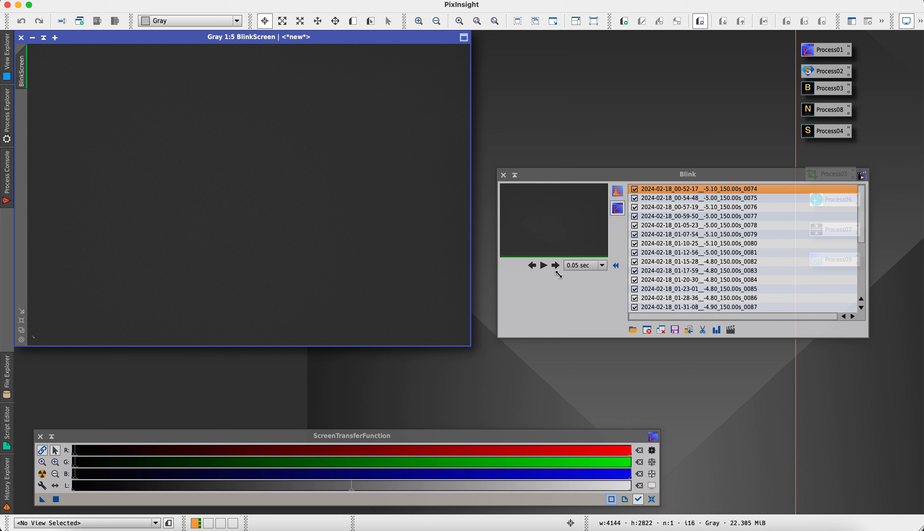
Play the 2024-02-18 frames as an animation, stop it, and look through the list for usable images.
{"action": "left_click", "coordinate": [543, 265]}
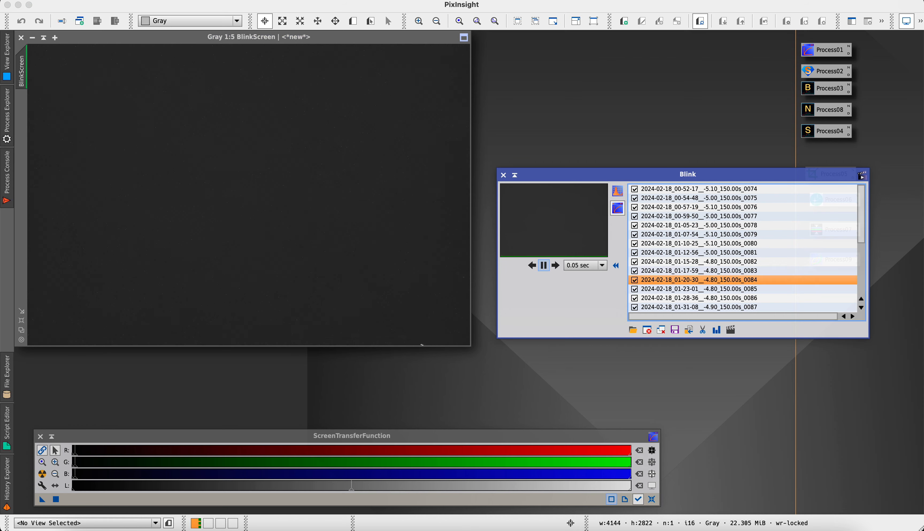
{"action": "left_click", "coordinate": [543, 265]}
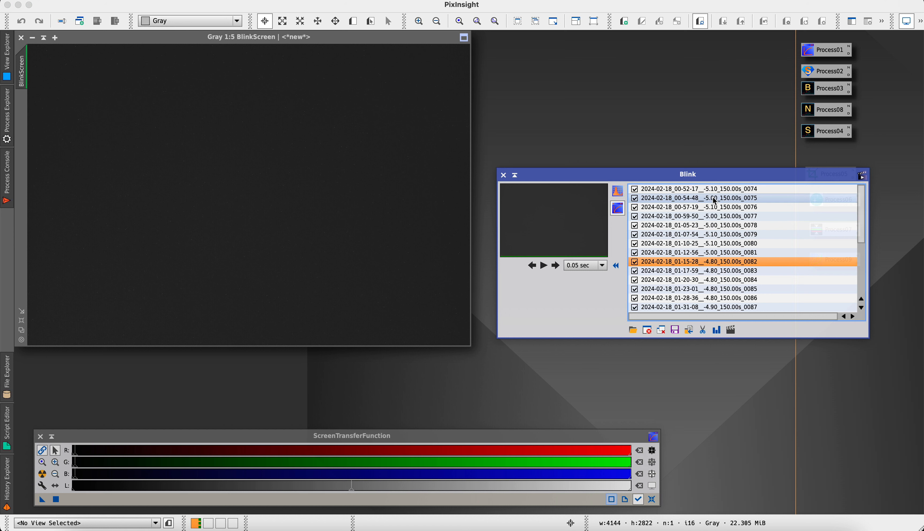
{"action": "left_click", "coordinate": [734, 191]}
{"action": "scroll", "coordinate": [750, 242], "scroll_direction": "down", "scroll_amount": 10}
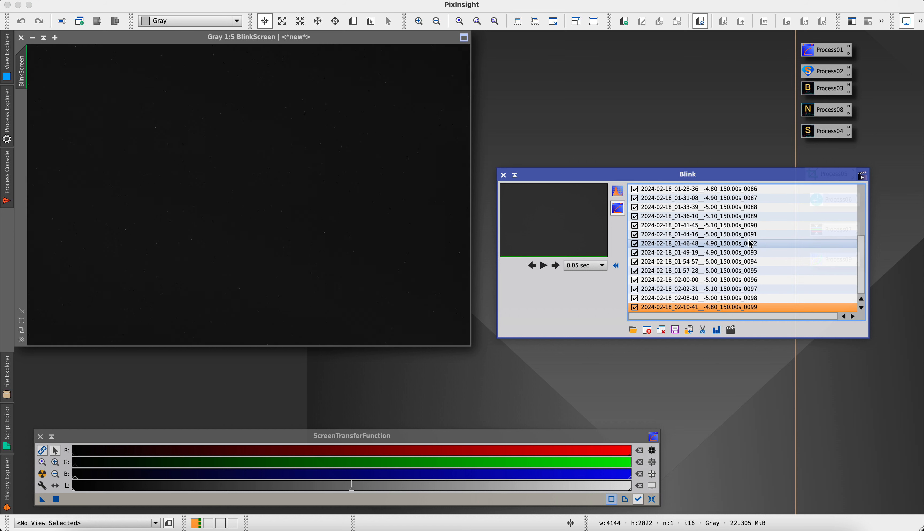
{"action": "scroll", "coordinate": [750, 242], "scroll_direction": "up", "scroll_amount": 8}
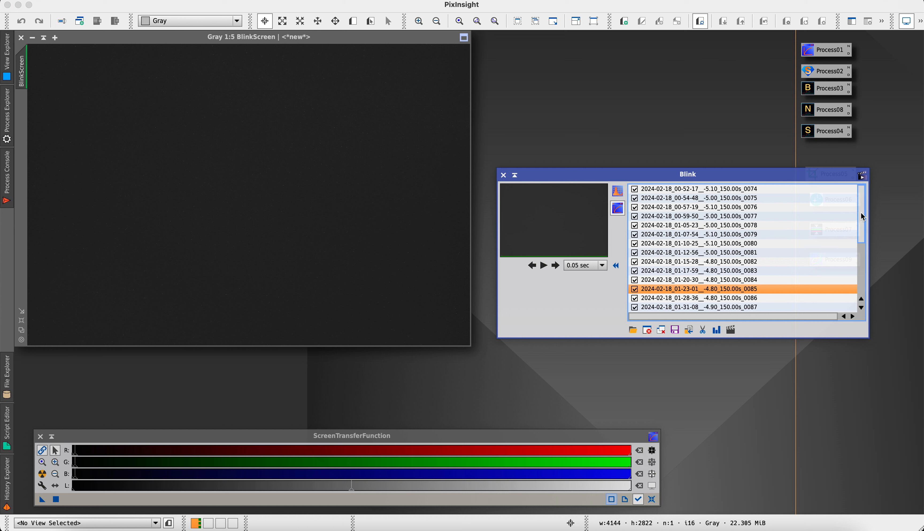
Move all the loaded frames, 0074 to 0099, into the Rejects folder.
{"action": "left_click", "coordinate": [782, 190]}
{"action": "left_click_drag", "start_coordinate": [862, 196], "coordinate": [864, 273]}
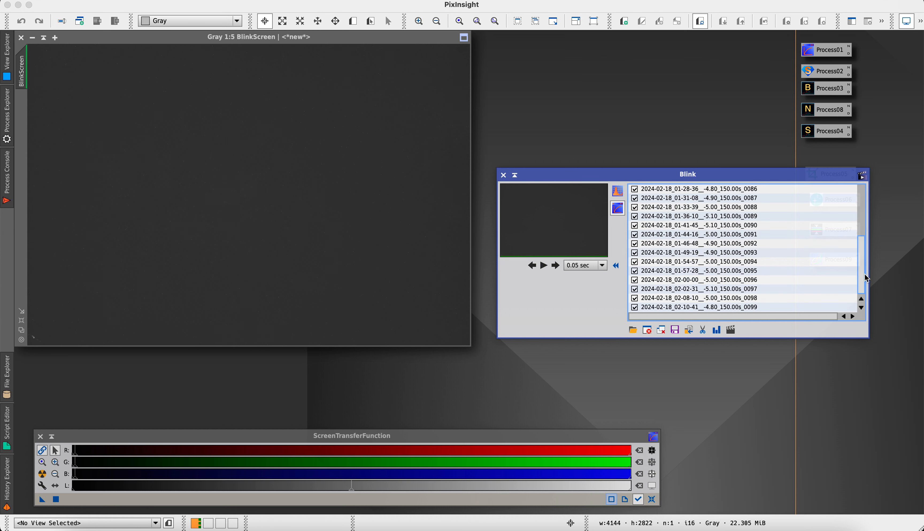
{"action": "left_click", "coordinate": [761, 307], "text": "shift"}
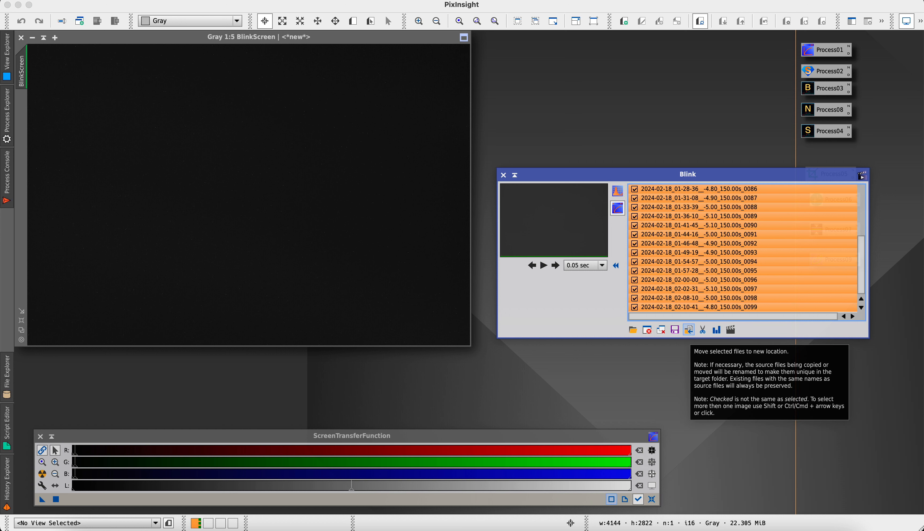
{"action": "left_click", "coordinate": [689, 330]}
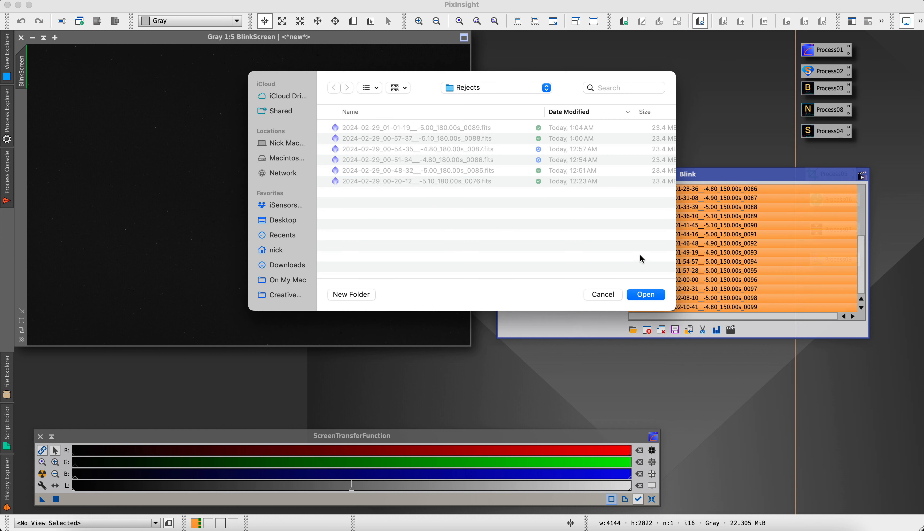
{"action": "left_click", "coordinate": [645, 294]}
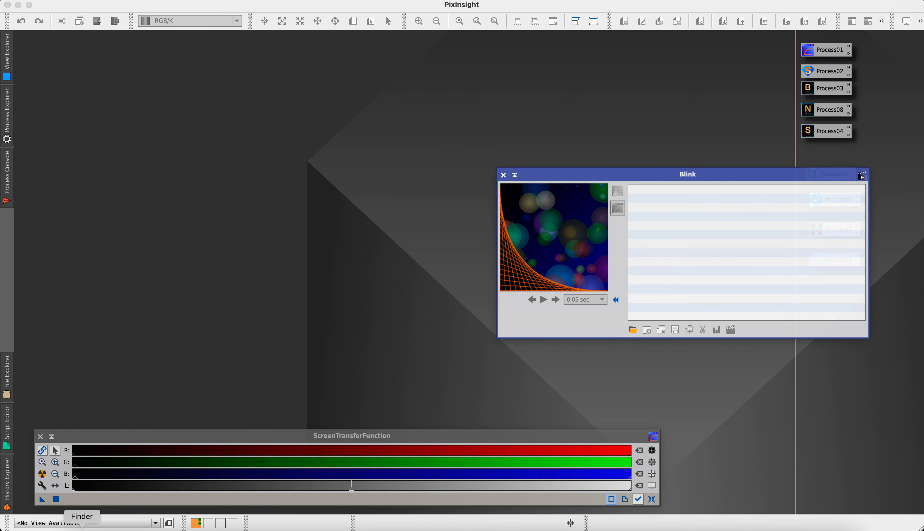
Switch to Finder, open the Dolphin Head Nebula folder in Raw Files, and check the contents of Dolphin Nebula_2024-02-02.
{"action": "left_click", "coordinate": [82, 528]}
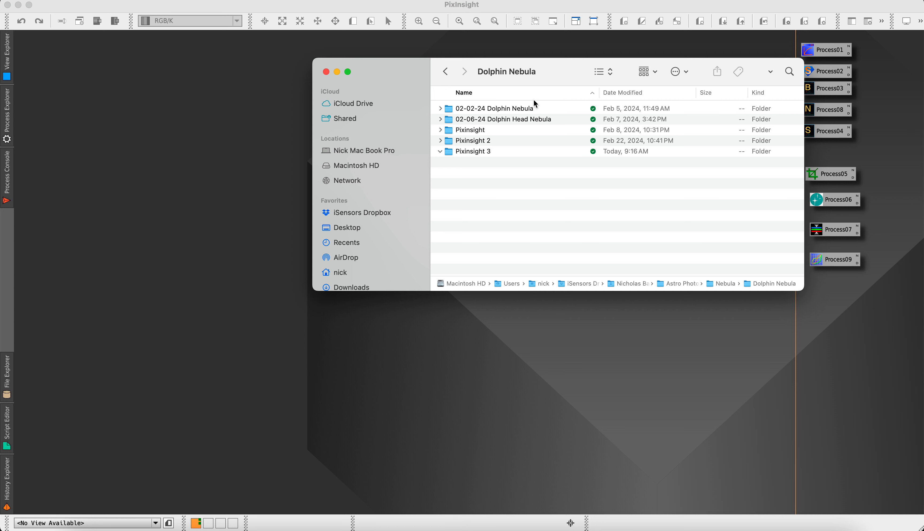
{"action": "left_click", "coordinate": [446, 72]}
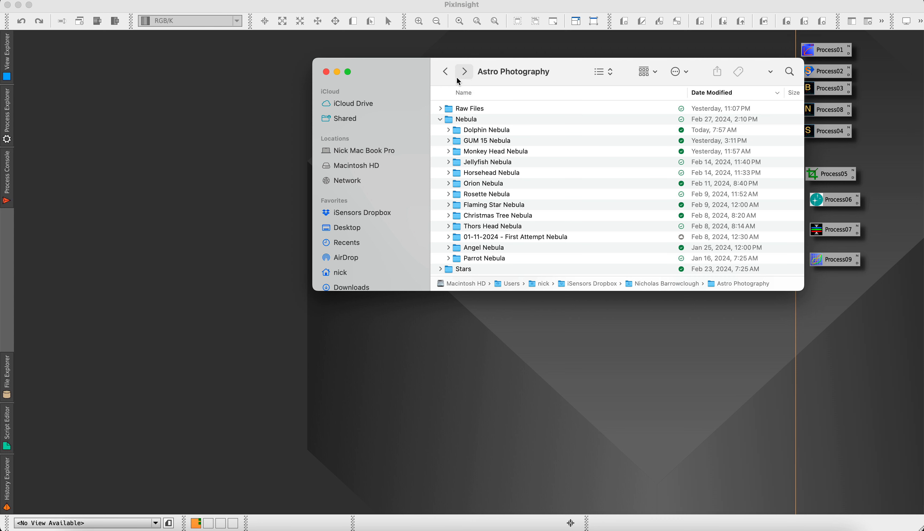
{"action": "double_click", "coordinate": [467, 111]}
{"action": "double_click", "coordinate": [491, 118]}
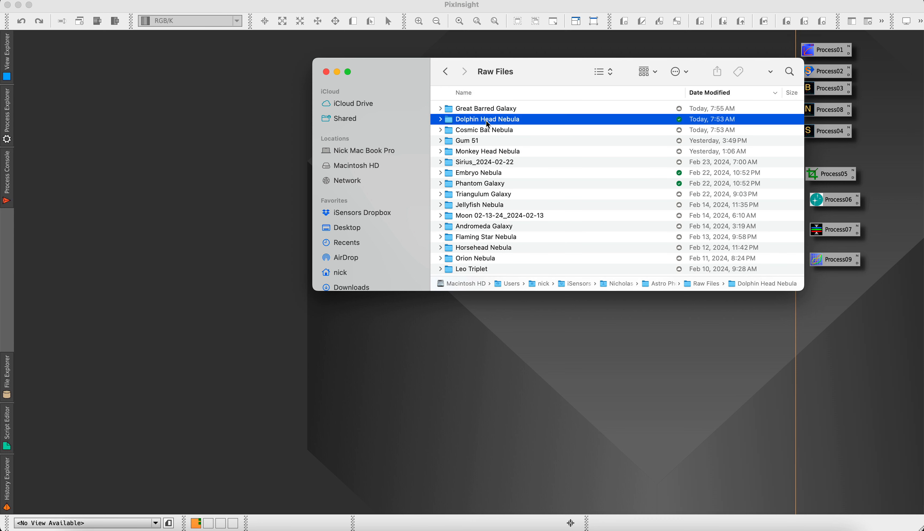
{"action": "left_click", "coordinate": [515, 122]}
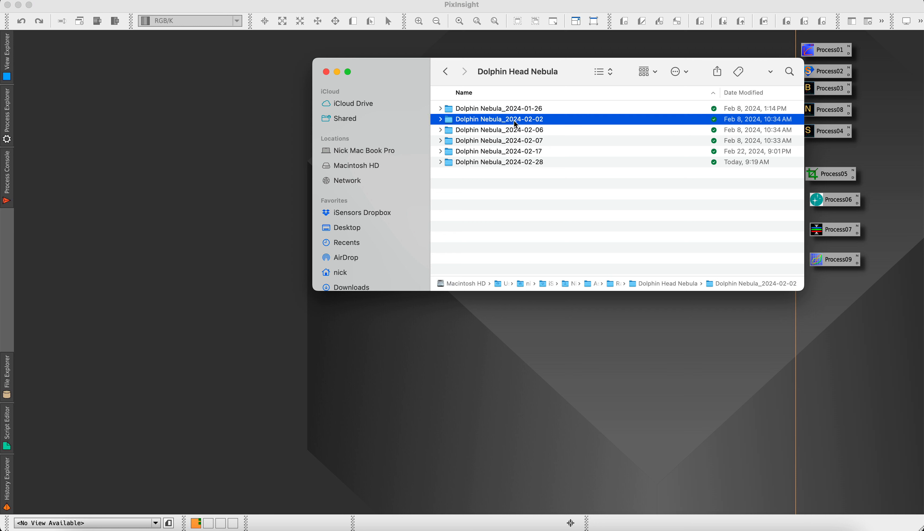
{"action": "left_click", "coordinate": [440, 119]}
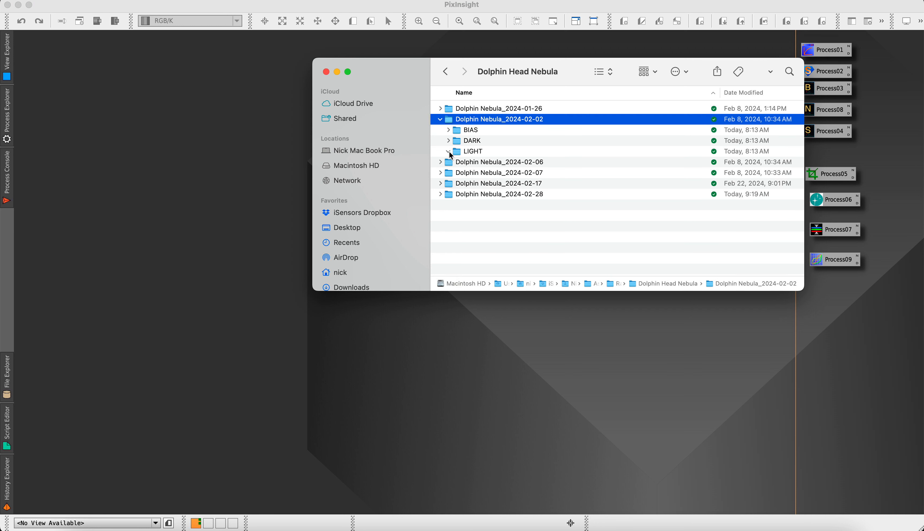
{"action": "left_click", "coordinate": [439, 120]}
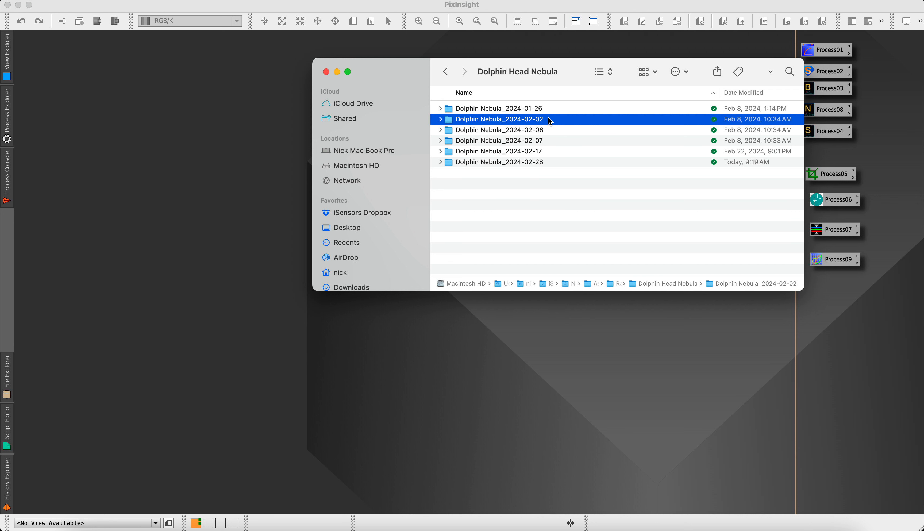
Check the LIGHT subfolder of Dolphin Nebula_2024-02-17 and move the whole session folder to the Trash.
{"action": "left_click", "coordinate": [540, 154]}
{"action": "left_click", "coordinate": [441, 151]}
{"action": "left_click", "coordinate": [448, 184]}
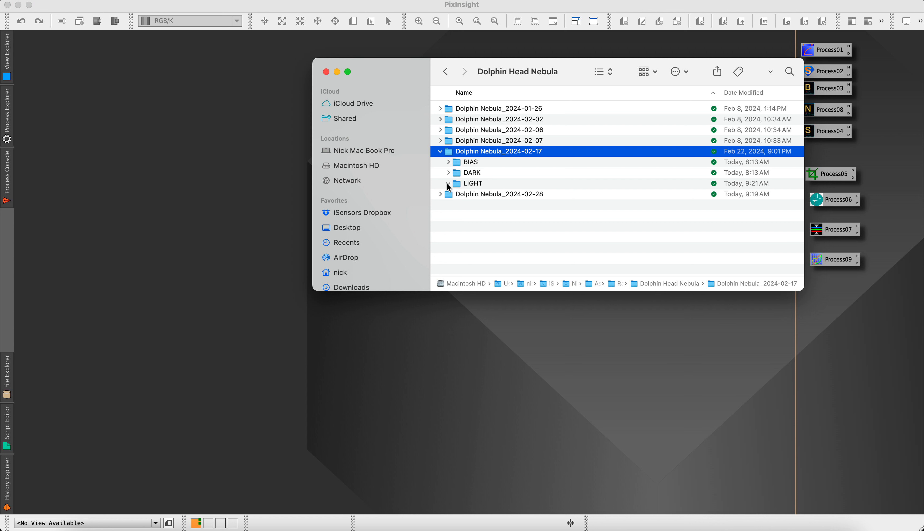
{"action": "left_click", "coordinate": [440, 151]}
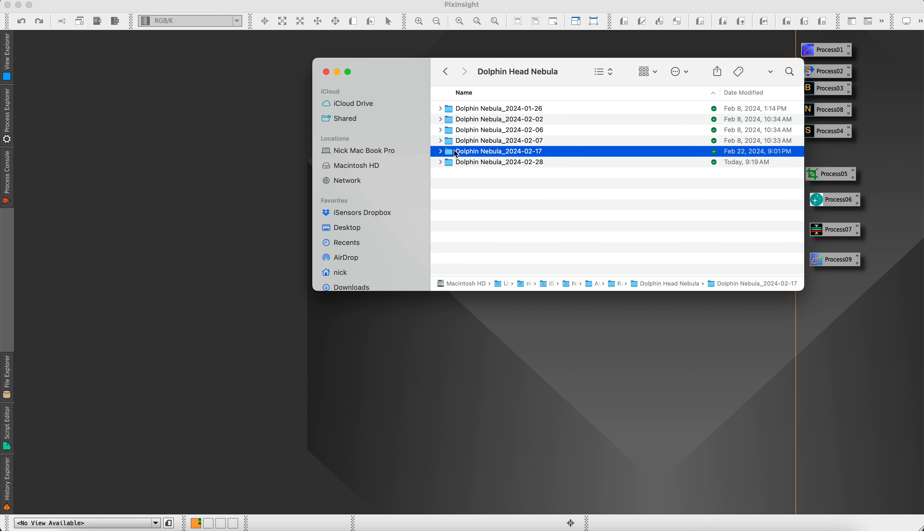
{"action": "left_click_drag", "start_coordinate": [451, 154], "coordinate": [842, 520]}
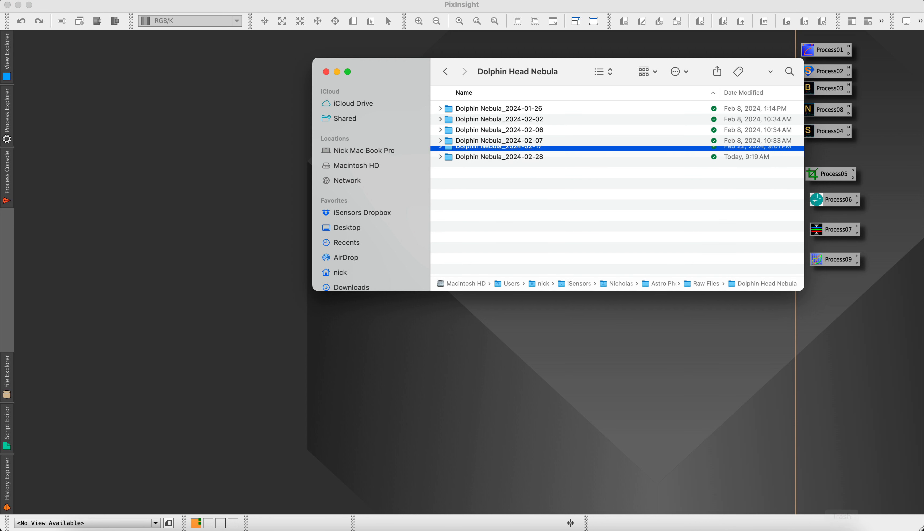
Switch back to PixInsight and load all LIGHT frames of Dolphin Nebula_2024-01-26 from the Dolphin Head Nebula folder into Blink.
{"action": "left_click", "coordinate": [436, 340]}
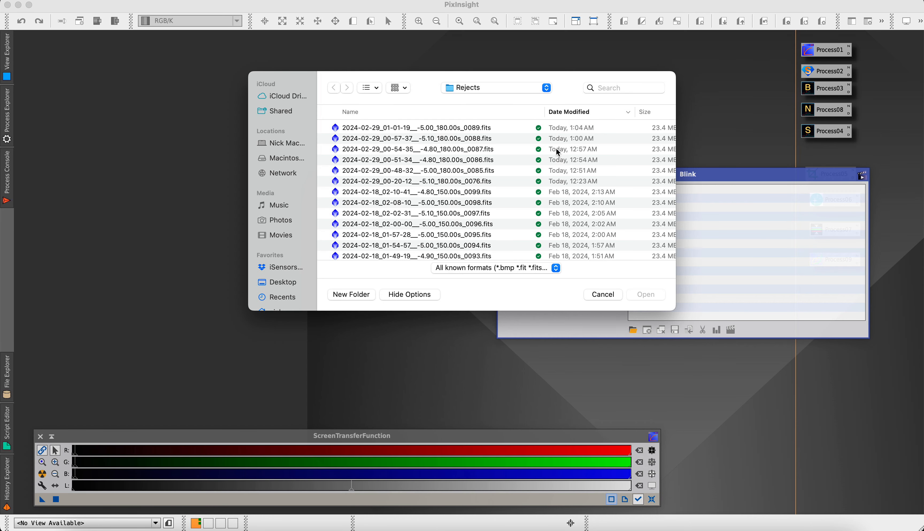
{"action": "left_click", "coordinate": [491, 93]}
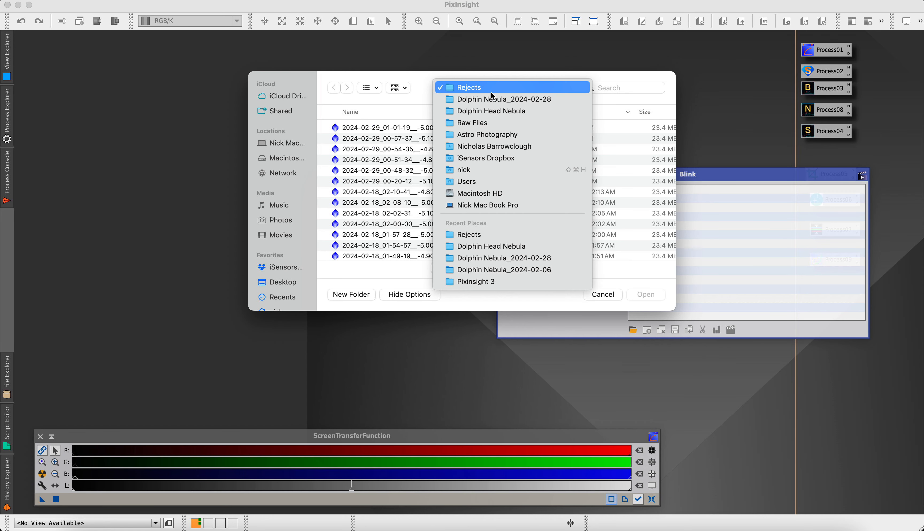
{"action": "left_click", "coordinate": [510, 117]}
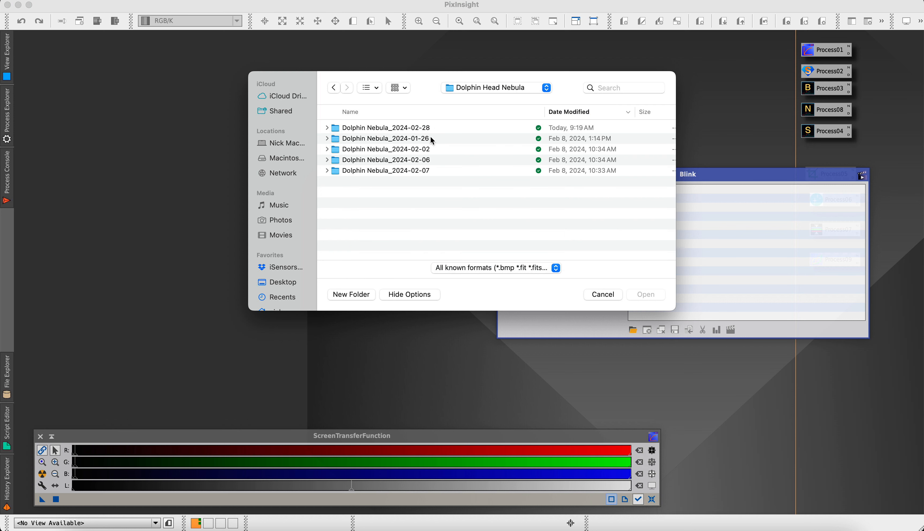
{"action": "left_click", "coordinate": [431, 139]}
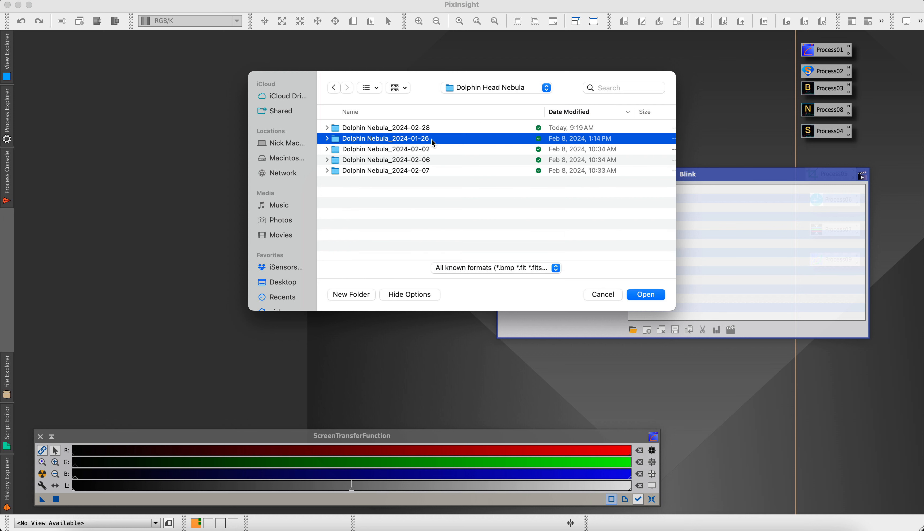
{"action": "left_click", "coordinate": [327, 140]}
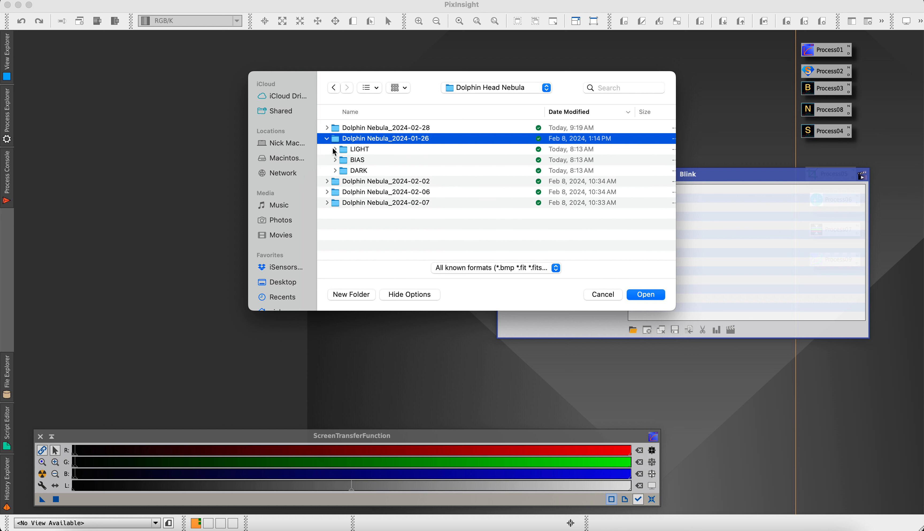
{"action": "left_click", "coordinate": [334, 149]}
{"action": "left_click", "coordinate": [381, 160]}
{"action": "scroll", "coordinate": [404, 221], "scroll_direction": "down", "scroll_amount": 5}
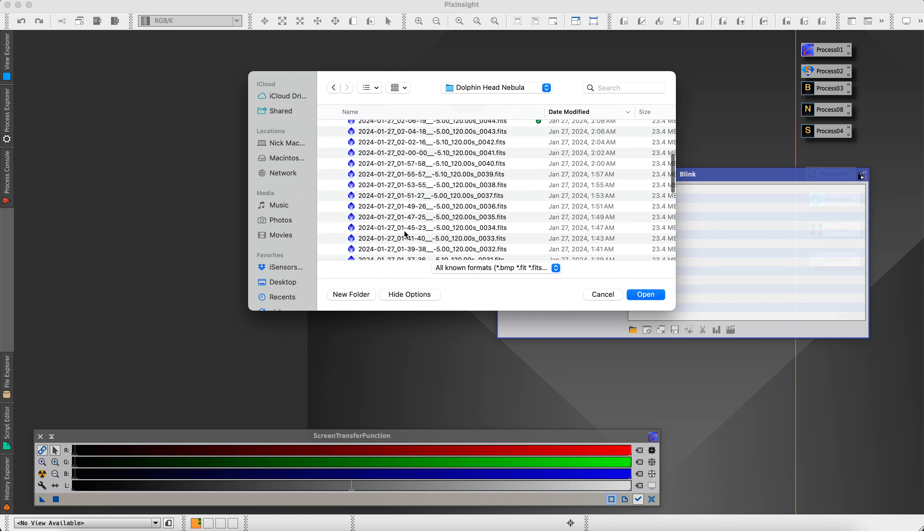
{"action": "scroll", "coordinate": [407, 235], "scroll_direction": "down", "scroll_amount": 15}
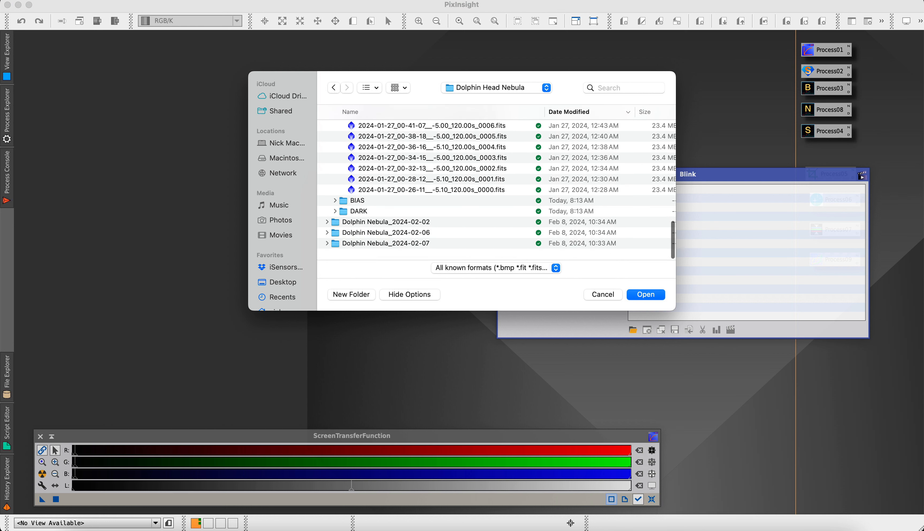
{"action": "left_click", "coordinate": [391, 196], "text": "shift"}
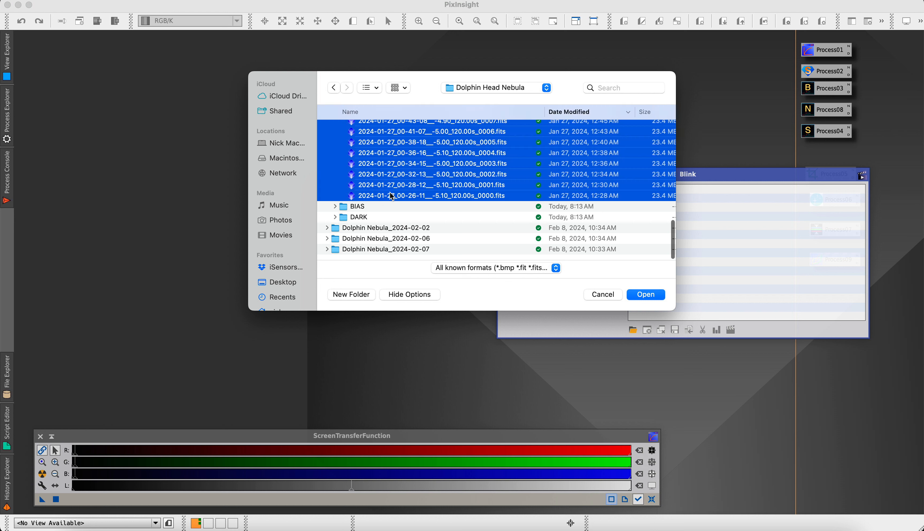
{"action": "left_click", "coordinate": [646, 295]}
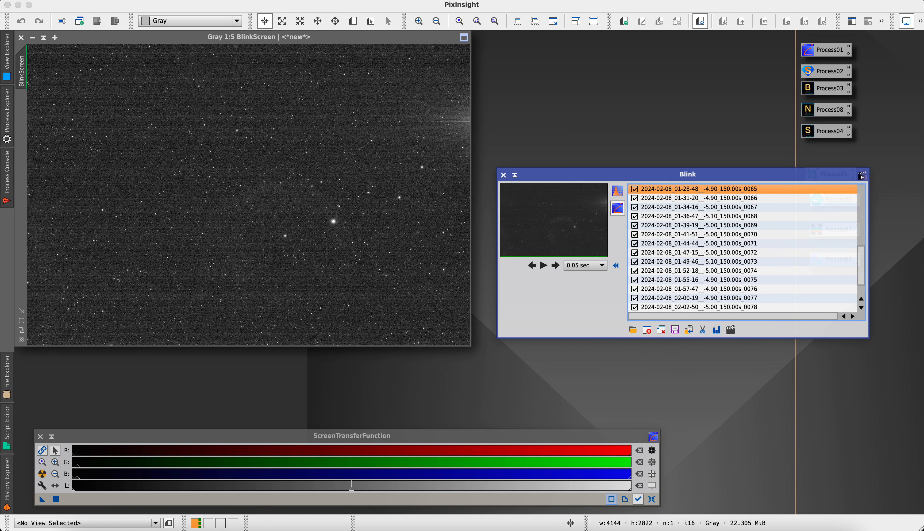
Close Blink and the BlinkScreen image, and launch the Weighted Batch Preprocessing script.
{"action": "left_click", "coordinate": [504, 175]}
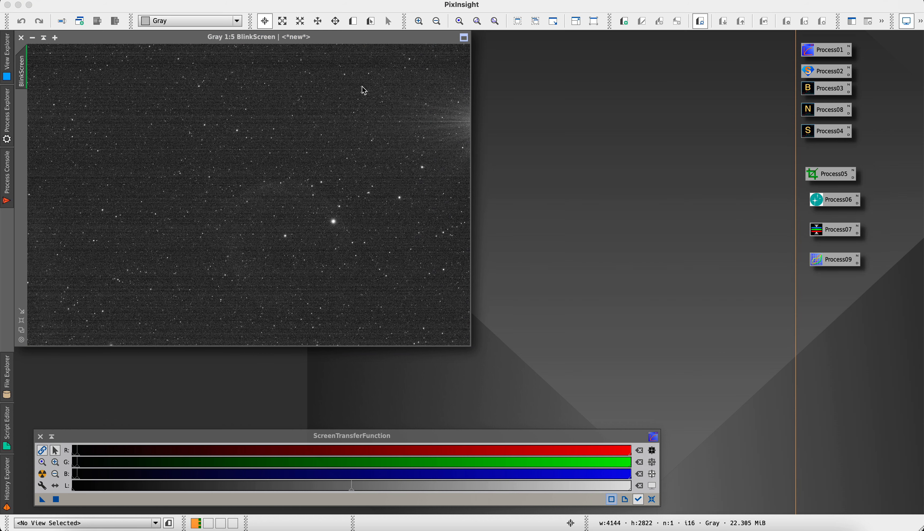
{"action": "left_click", "coordinate": [22, 38]}
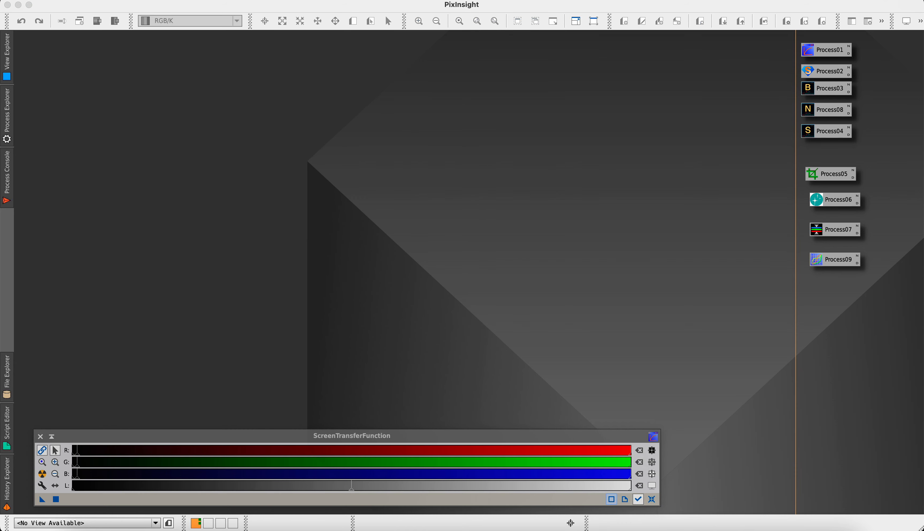
{"action": "left_click", "coordinate": [301, 0]}
{"action": "mouse_move", "coordinate": [270, 0]}
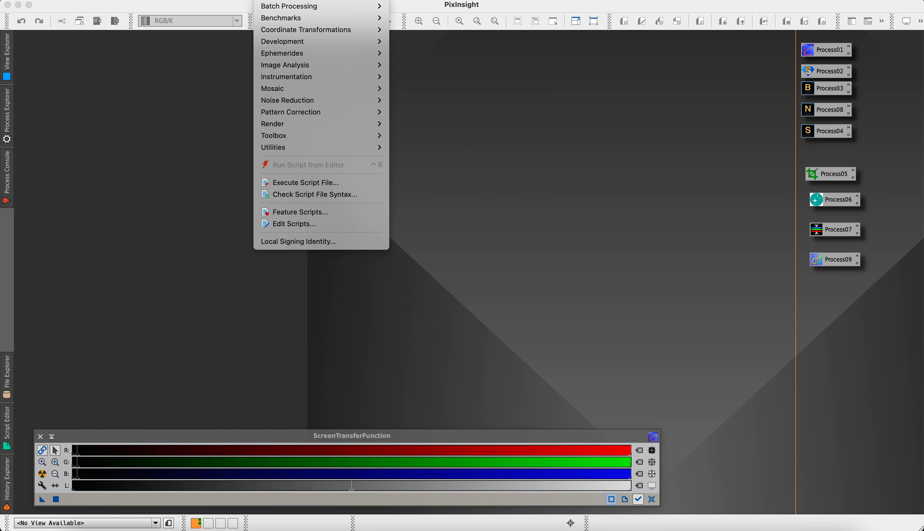
{"action": "left_click", "coordinate": [453, 76]}
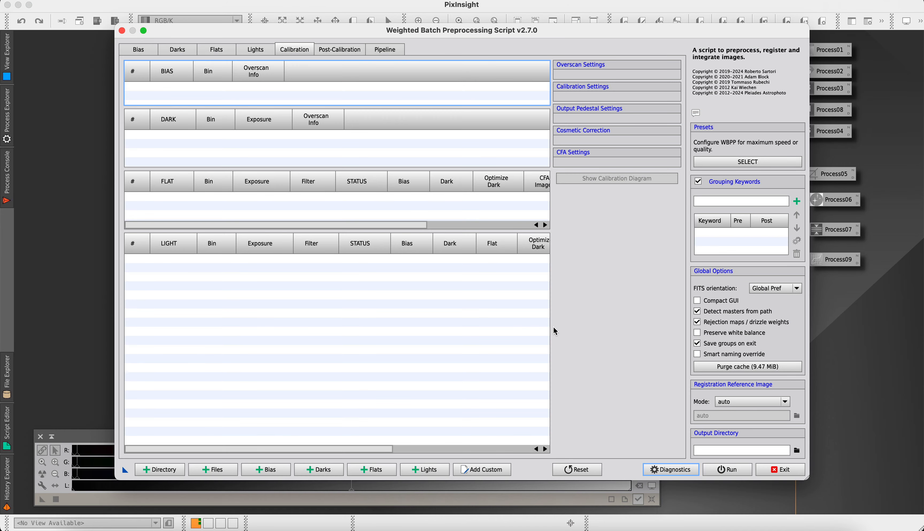
Start adding light frames, browse to the Dolphin Head Nebula folder, and delete the Rejects folder inside Dolphin Nebula_2024-02-28.
{"action": "left_click", "coordinate": [438, 473]}
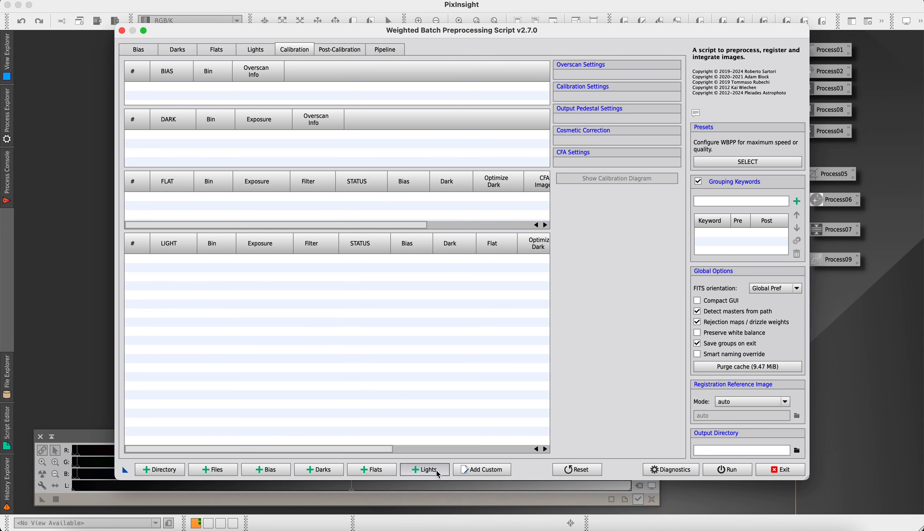
{"action": "left_click", "coordinate": [399, 77]}
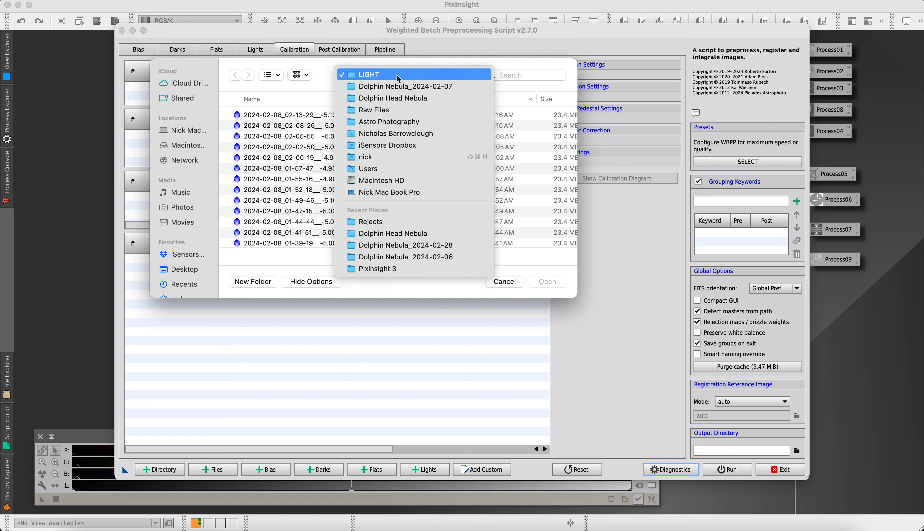
{"action": "left_click", "coordinate": [400, 87]}
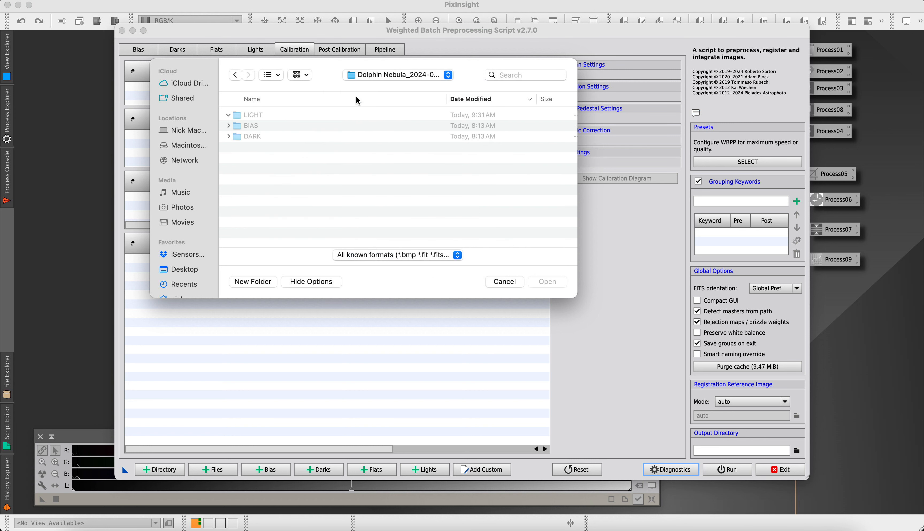
{"action": "left_click", "coordinate": [227, 117]}
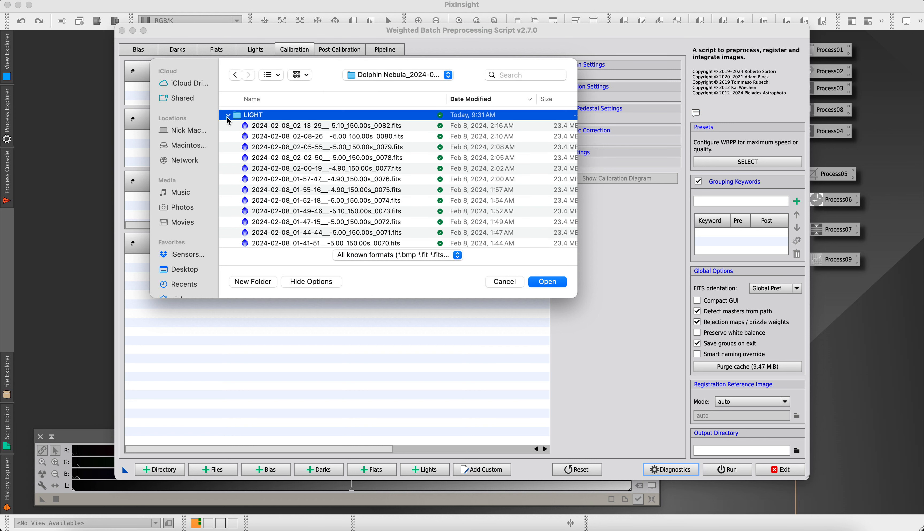
{"action": "left_click", "coordinate": [379, 77]}
{"action": "left_click", "coordinate": [396, 85]}
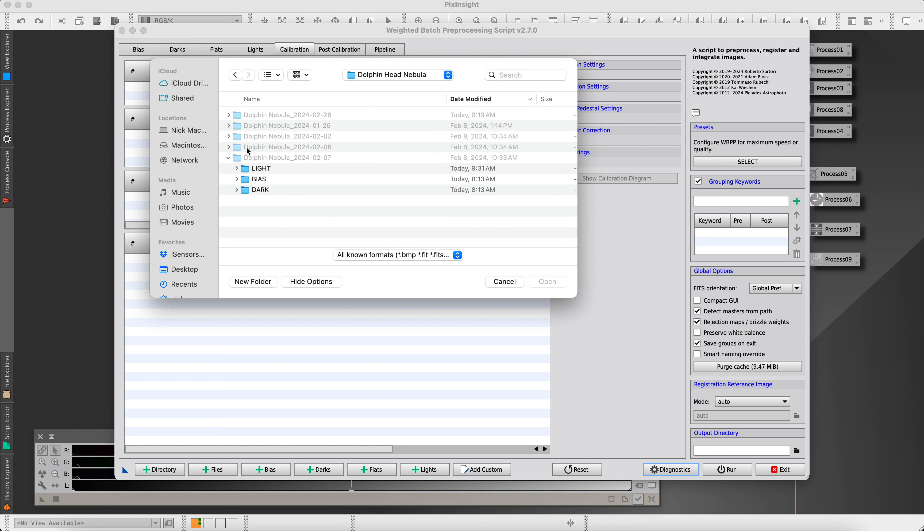
{"action": "left_click", "coordinate": [232, 162]}
{"action": "left_click", "coordinate": [229, 158]}
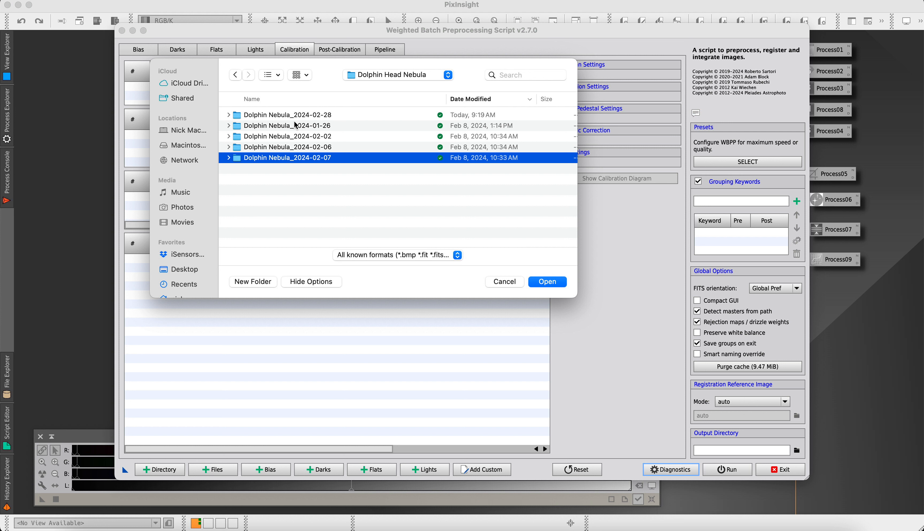
{"action": "left_click", "coordinate": [228, 115]}
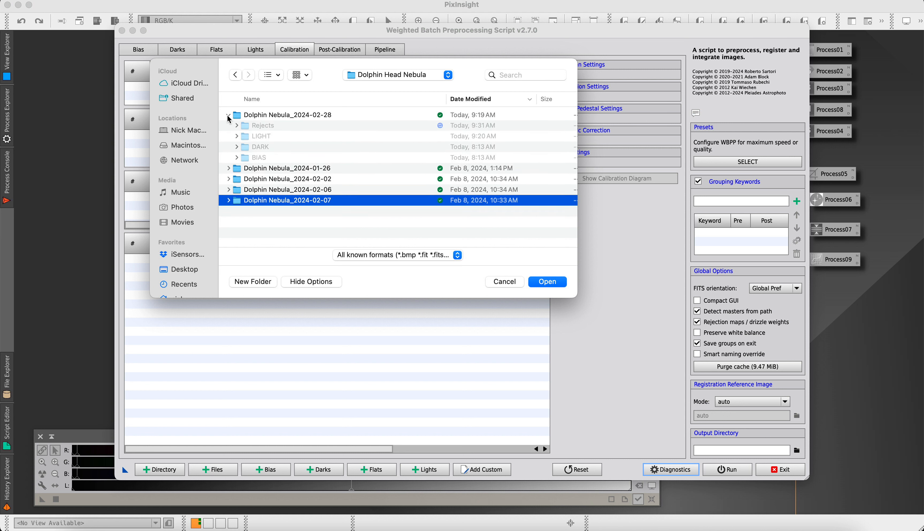
{"action": "left_click", "coordinate": [261, 128]}
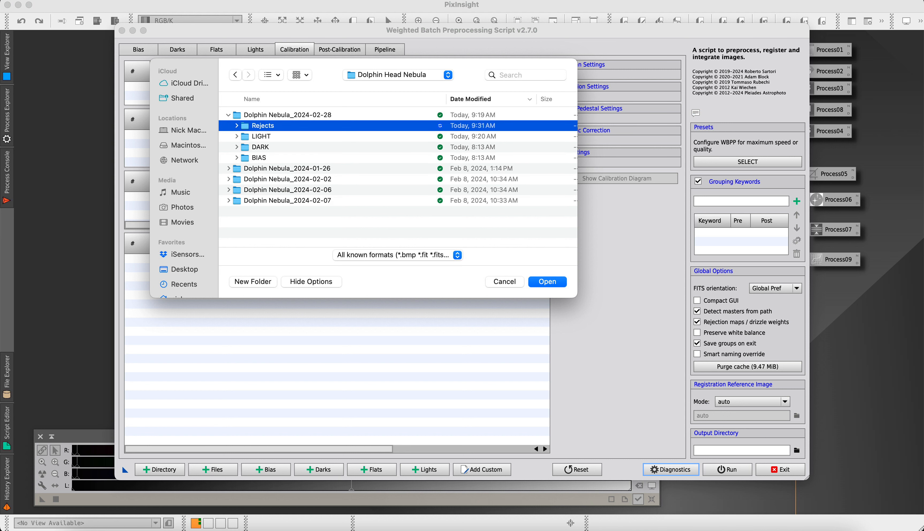
Add all light frames from the LIGHT folder of Dolphin Nebula_2024-02-28, 0050 to 0084, to the preprocessing script.
{"action": "left_click", "coordinate": [256, 130]}
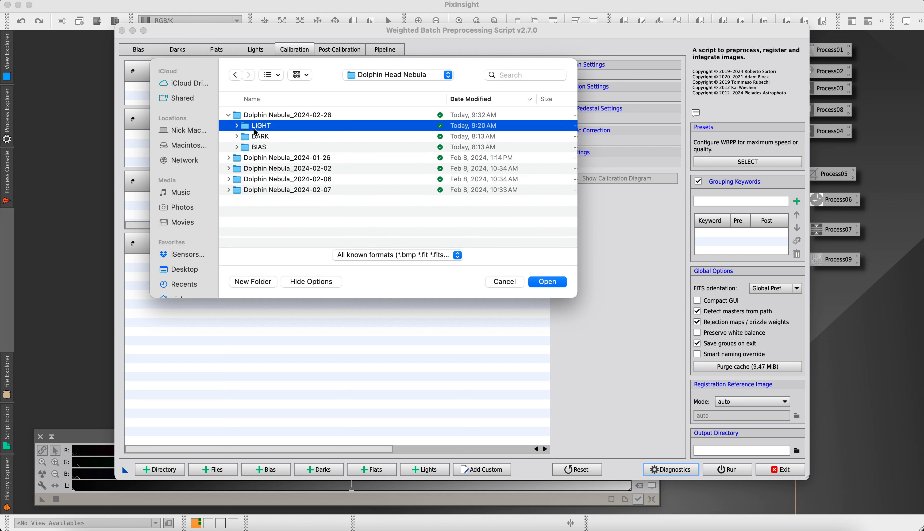
{"action": "double_click", "coordinate": [256, 130]}
{"action": "left_click", "coordinate": [286, 121]}
{"action": "scroll", "coordinate": [322, 181], "scroll_direction": "down", "scroll_amount": 10}
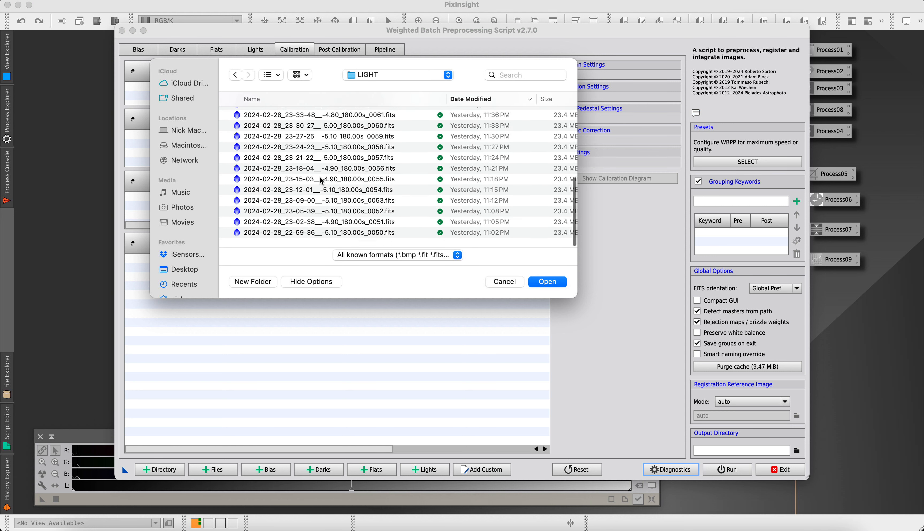
{"action": "left_click", "coordinate": [307, 236], "text": "shift"}
{"action": "left_click", "coordinate": [548, 281]}
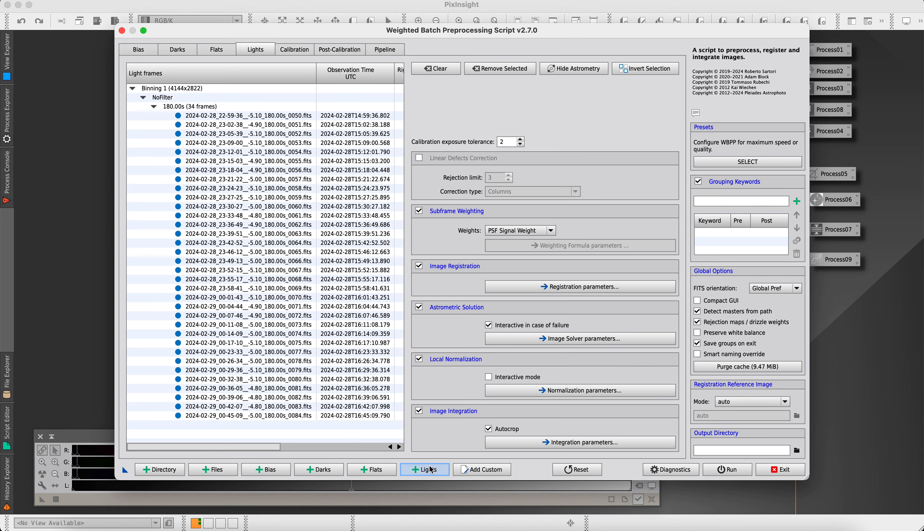
Add all light frames from the LIGHT folder of Dolphin Nebula_2024-01-26, 0001 to 0052.
{"action": "left_click", "coordinate": [425, 470]}
{"action": "left_click", "coordinate": [398, 74]}
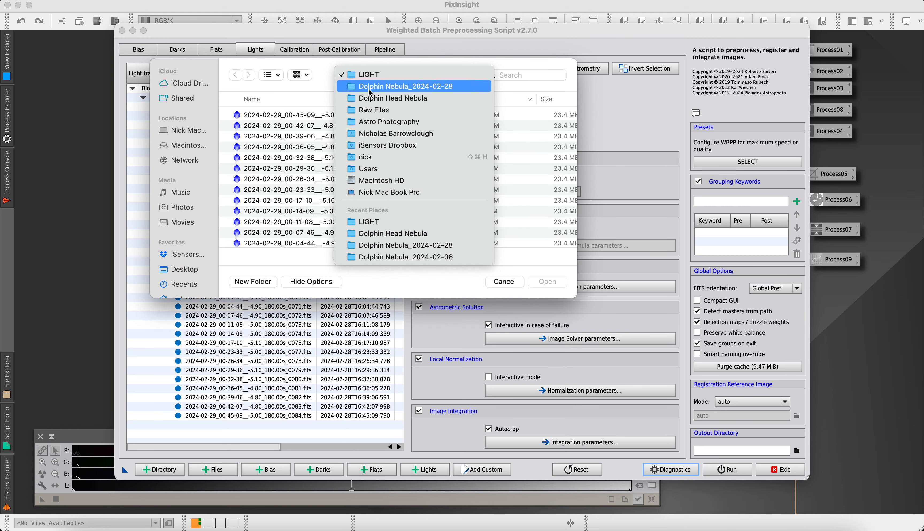
{"action": "left_click", "coordinate": [385, 97]}
{"action": "left_click", "coordinate": [228, 116]}
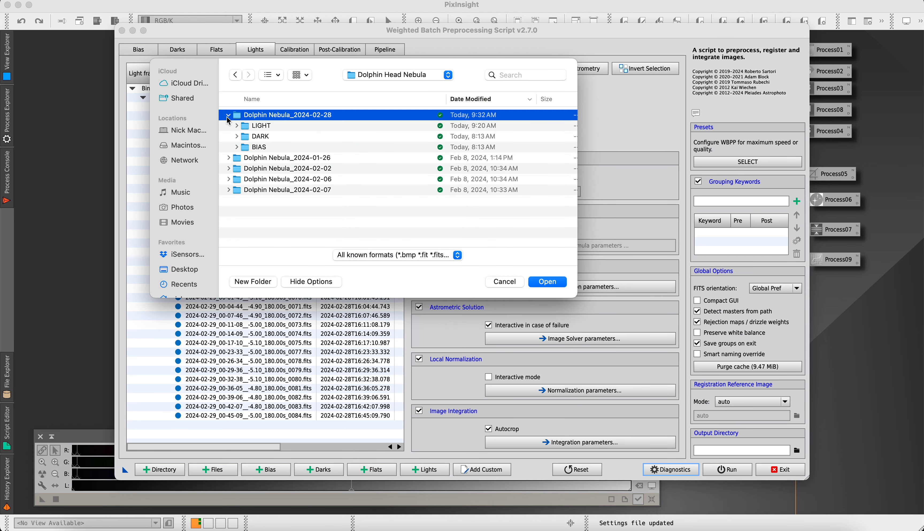
{"action": "left_click", "coordinate": [228, 128]}
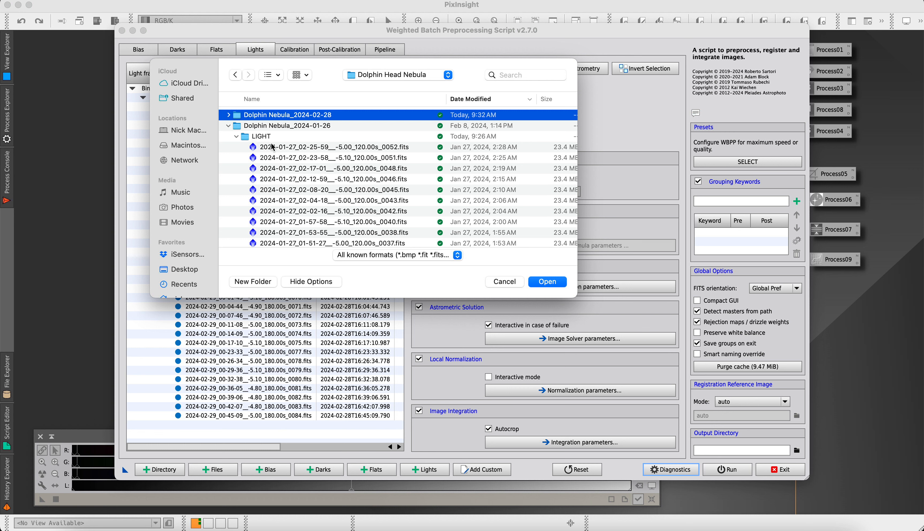
{"action": "left_click", "coordinate": [271, 145]}
{"action": "scroll", "coordinate": [320, 204], "scroll_direction": "down", "scroll_amount": 10}
{"action": "left_click", "coordinate": [302, 185], "text": "shift"}
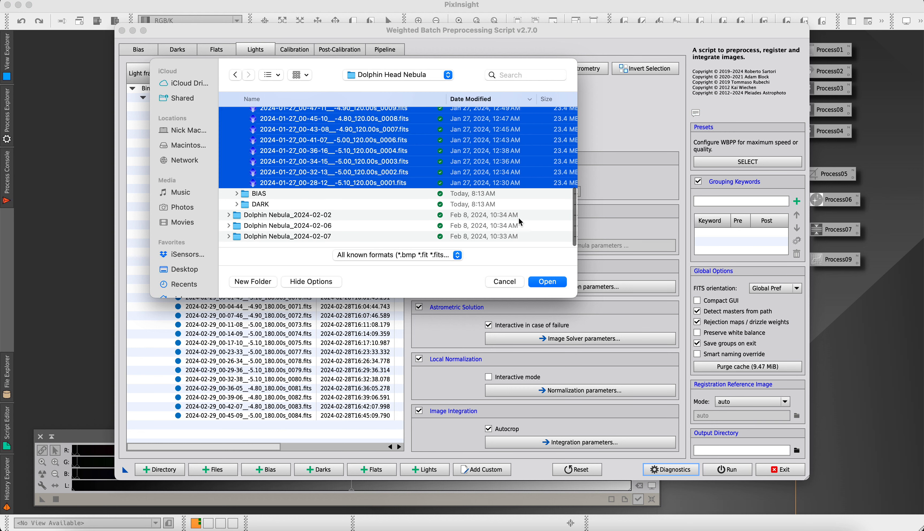
{"action": "left_click", "coordinate": [559, 283]}
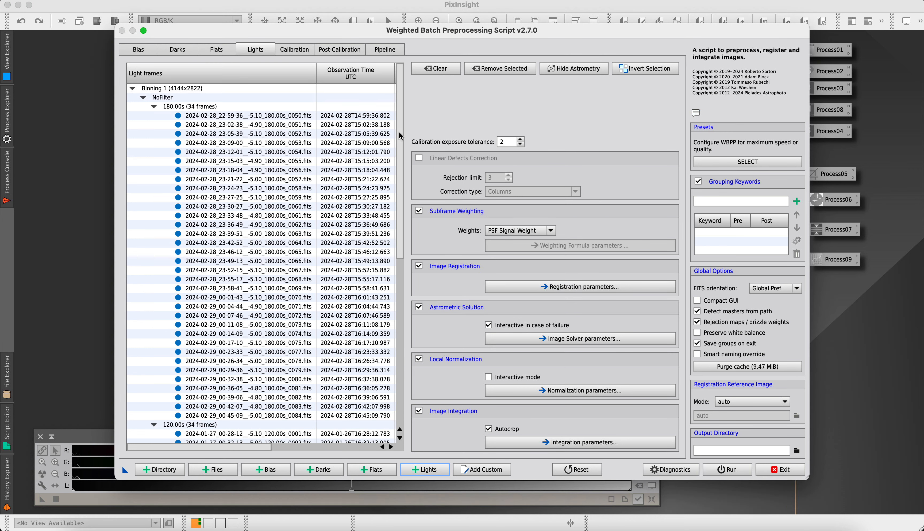
Add all light frames from the LIGHT folder of Dolphin Nebula_2024-02-02, 0000 to 0018.
{"action": "left_click", "coordinate": [382, 78]}
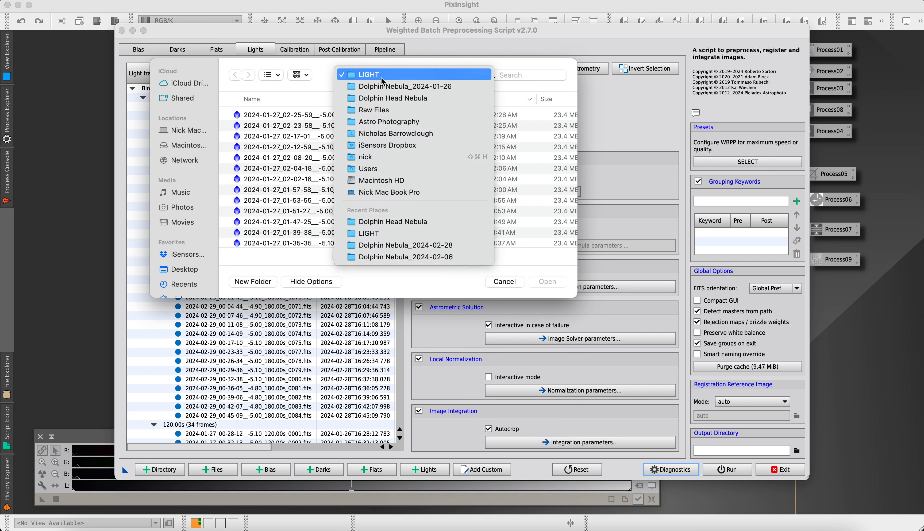
{"action": "left_click", "coordinate": [381, 97]}
{"action": "left_click", "coordinate": [229, 127]}
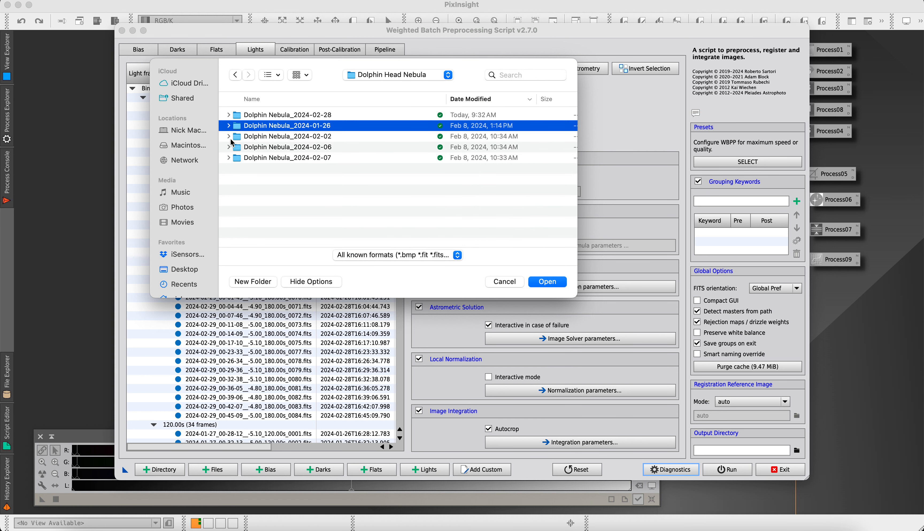
{"action": "left_click", "coordinate": [228, 137]}
{"action": "left_click", "coordinate": [237, 148]}
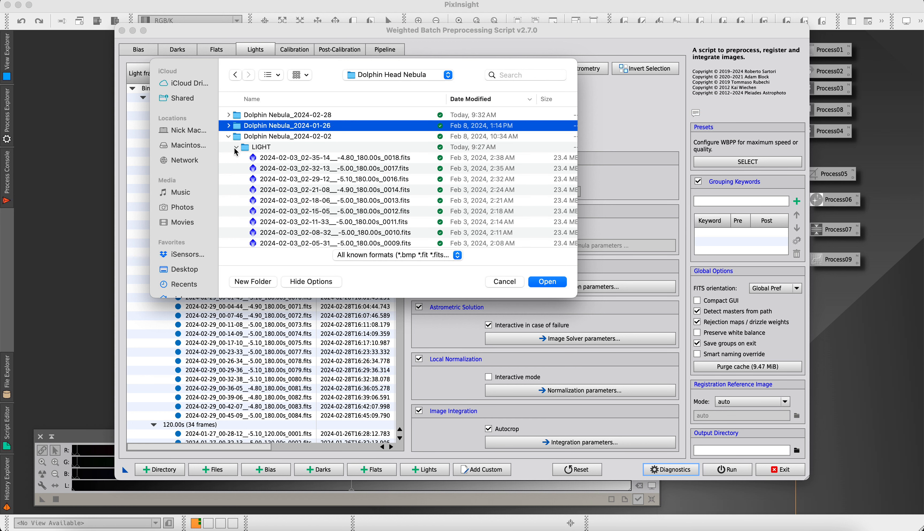
{"action": "left_click", "coordinate": [287, 161]}
{"action": "scroll", "coordinate": [330, 183], "scroll_direction": "down", "scroll_amount": 5}
{"action": "left_click", "coordinate": [345, 194], "text": "shift"}
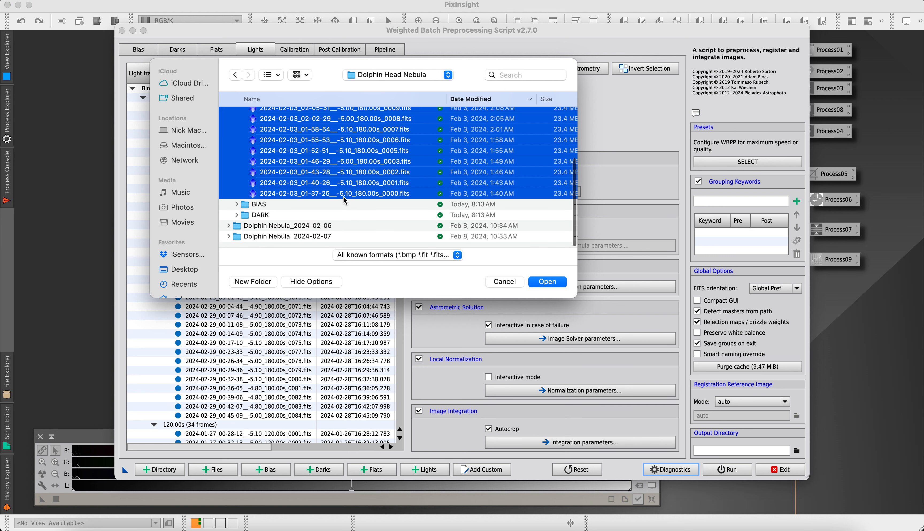
{"action": "left_click", "coordinate": [546, 281]}
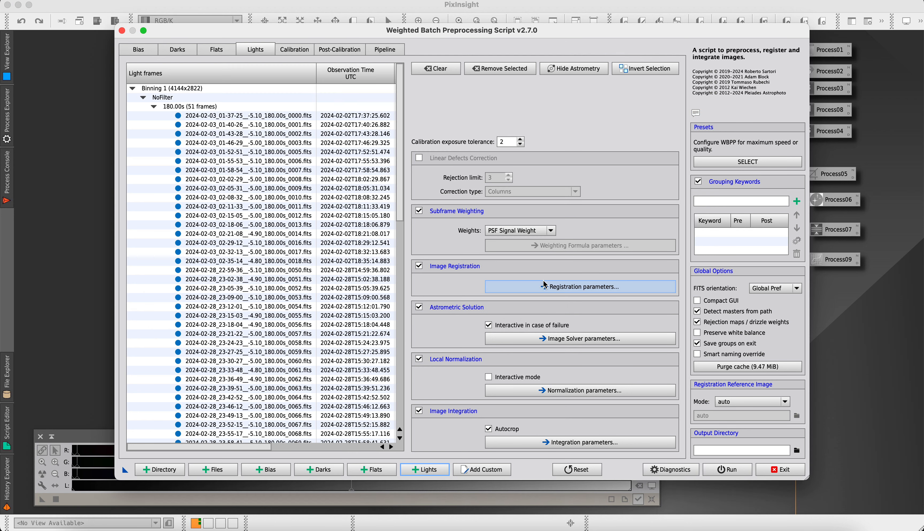
Add all light frames from the LIGHT folder of Dolphin Nebula_2024-02-06, 0005 to 0046.
{"action": "left_click", "coordinate": [425, 471]}
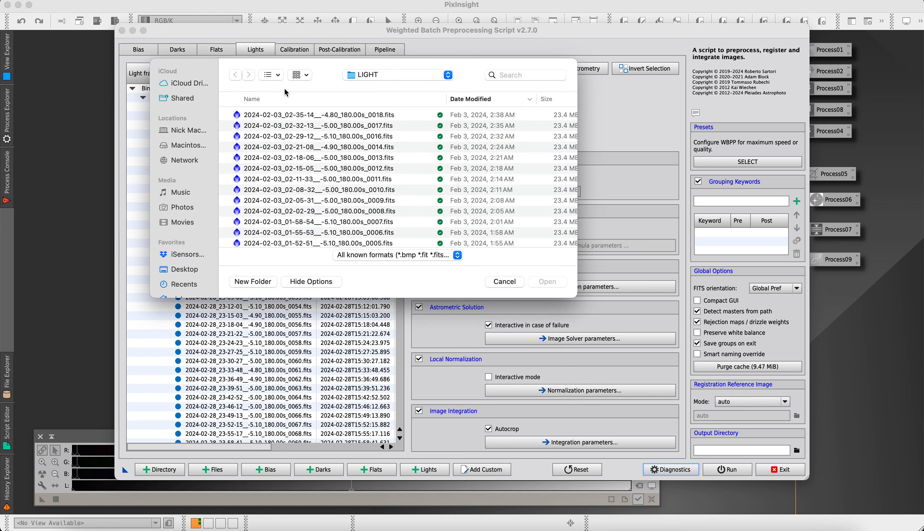
{"action": "left_click", "coordinate": [393, 73]}
{"action": "left_click", "coordinate": [393, 96]}
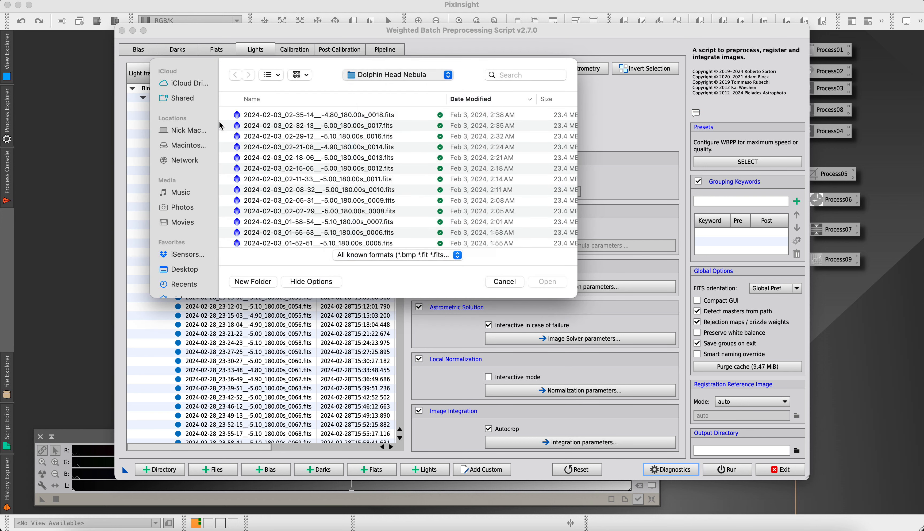
{"action": "left_click", "coordinate": [228, 138]}
{"action": "left_click", "coordinate": [228, 148]}
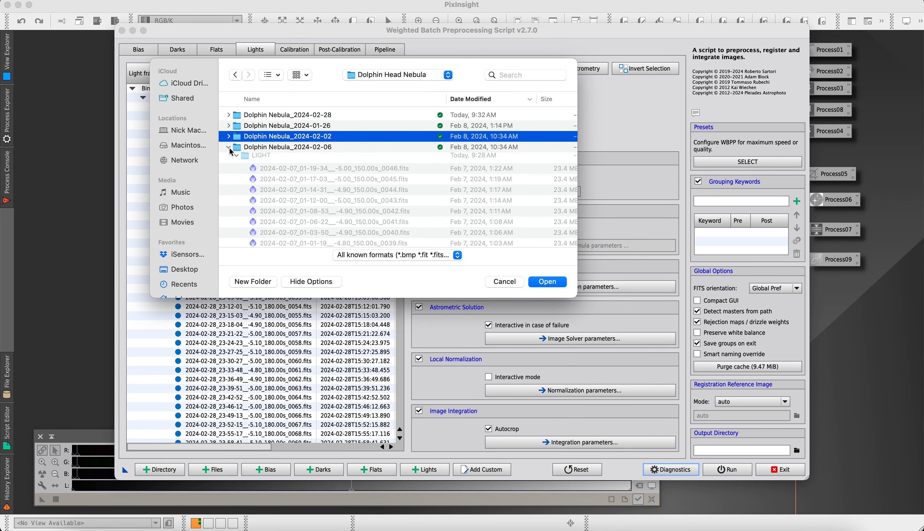
{"action": "left_click", "coordinate": [280, 170]}
{"action": "scroll", "coordinate": [293, 176], "scroll_direction": "down", "scroll_amount": 10}
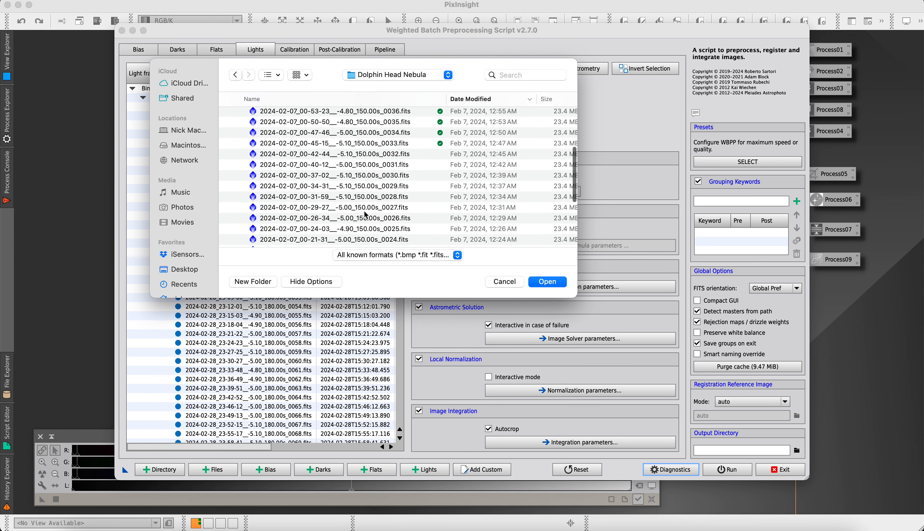
{"action": "key", "text": "super+a"}
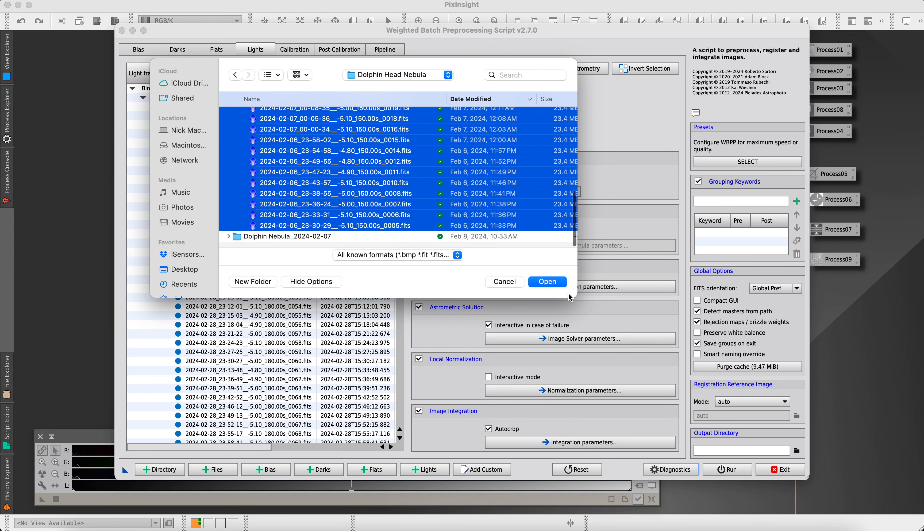
{"action": "left_click", "coordinate": [547, 281]}
Add all light frames from the LIGHT folder of Dolphin Nebula_2024-02-07, 0042 to 0082.
{"action": "left_click", "coordinate": [426, 471]}
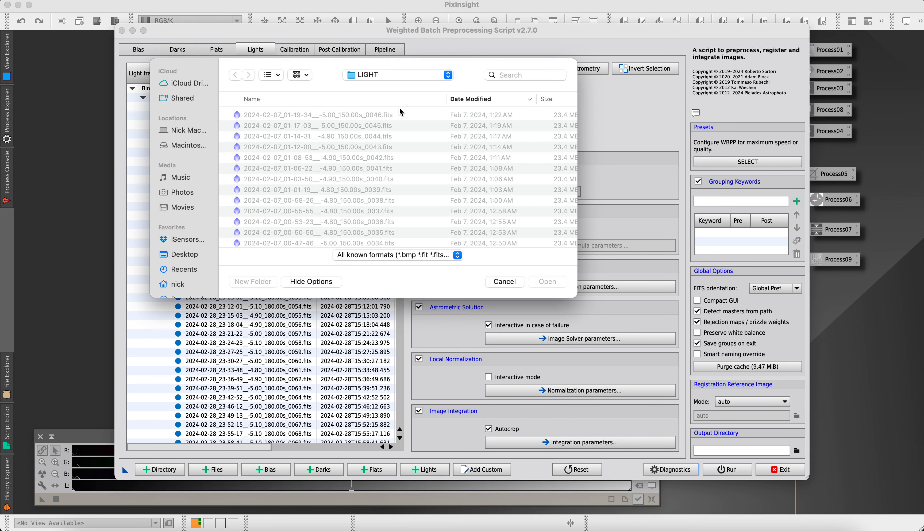
{"action": "left_click", "coordinate": [382, 80]}
{"action": "left_click", "coordinate": [392, 98]}
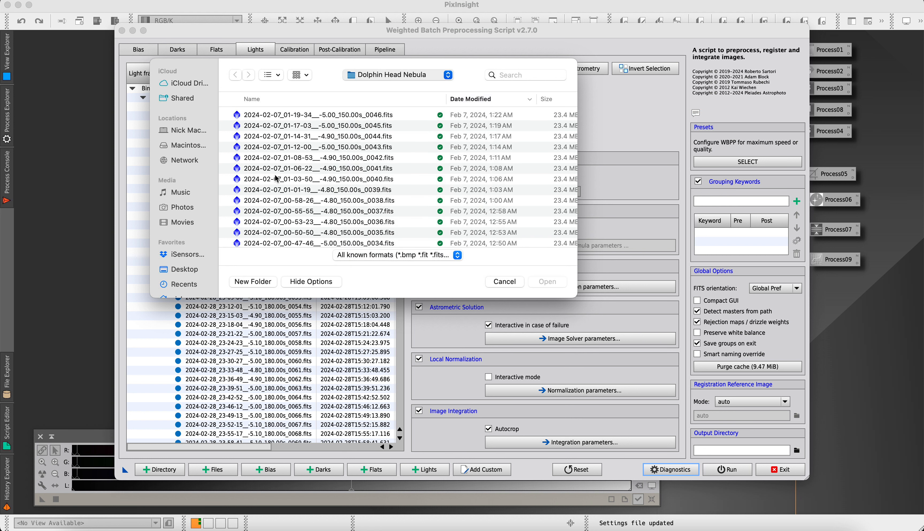
{"action": "left_click", "coordinate": [229, 147]}
{"action": "left_click", "coordinate": [228, 158]}
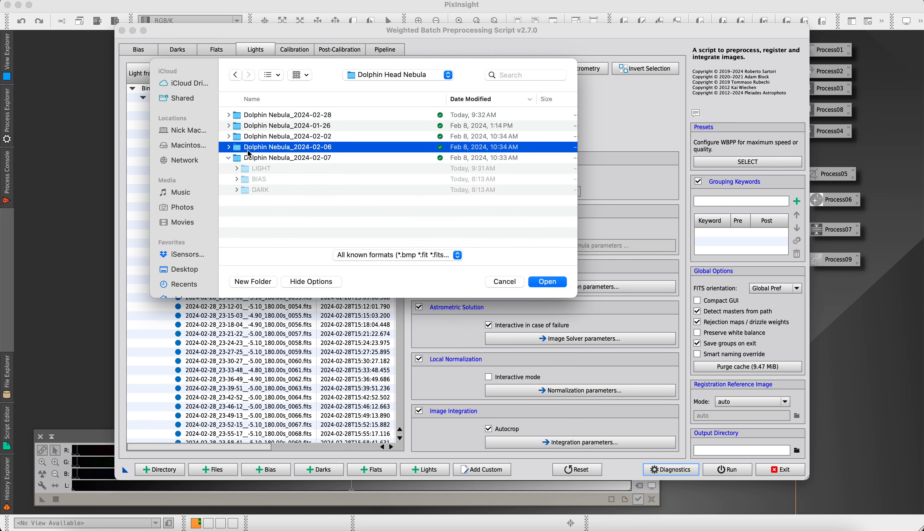
{"action": "left_click", "coordinate": [236, 169]}
{"action": "left_click", "coordinate": [291, 184]}
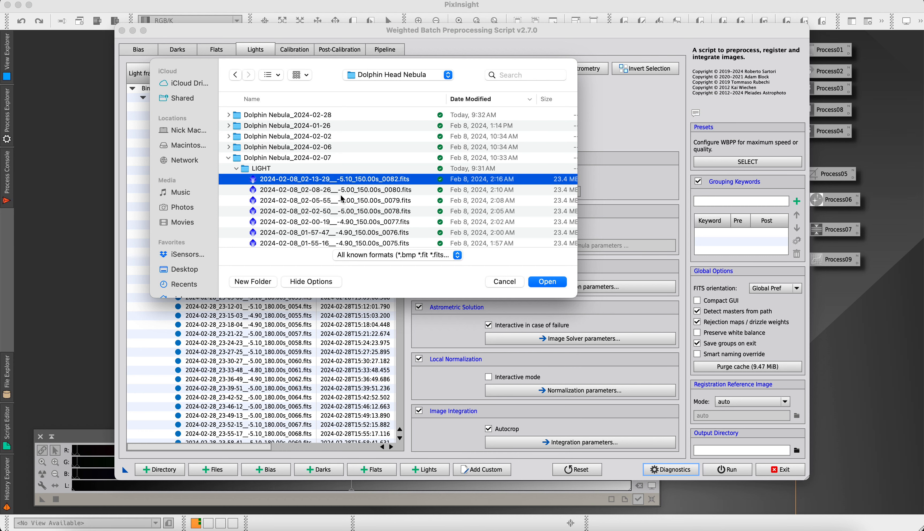
{"action": "scroll", "coordinate": [342, 216], "scroll_direction": "down", "scroll_amount": 15}
{"action": "left_click", "coordinate": [322, 217], "text": "shift"}
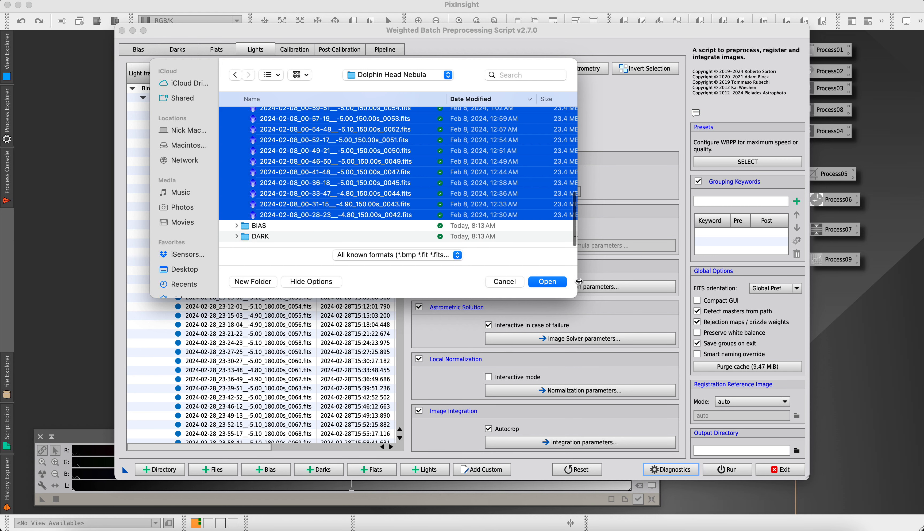
{"action": "left_click", "coordinate": [555, 283]}
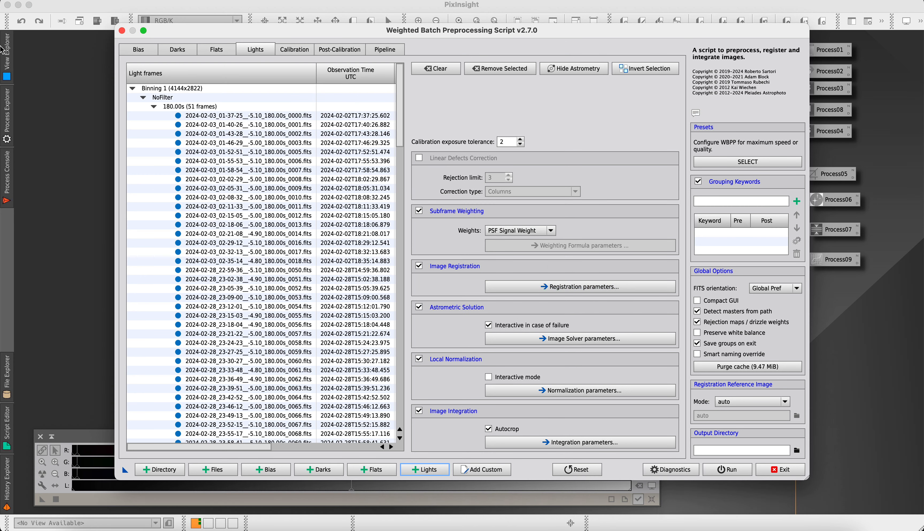
Collapse the 180 s, 150 s and 120 s exposure groups in the light frames list.
{"action": "left_click", "coordinate": [154, 106]}
{"action": "left_click", "coordinate": [154, 115]}
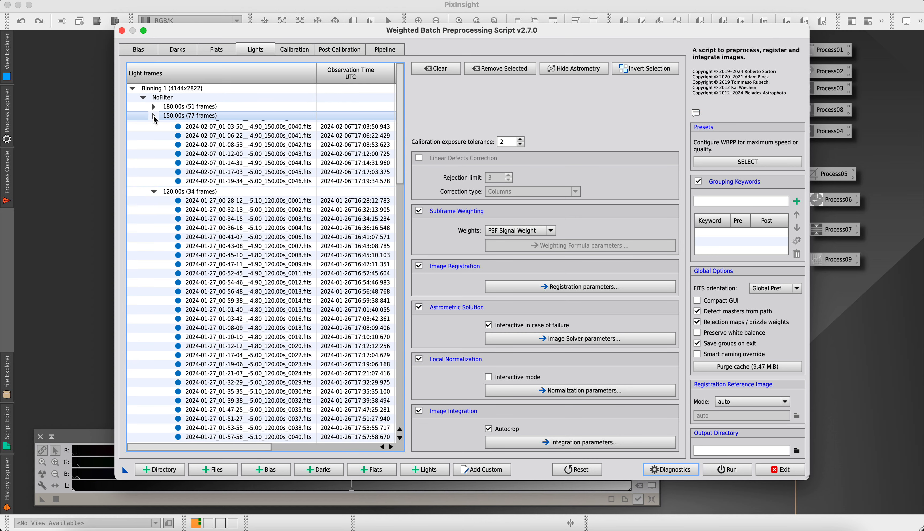
{"action": "left_click", "coordinate": [153, 125]}
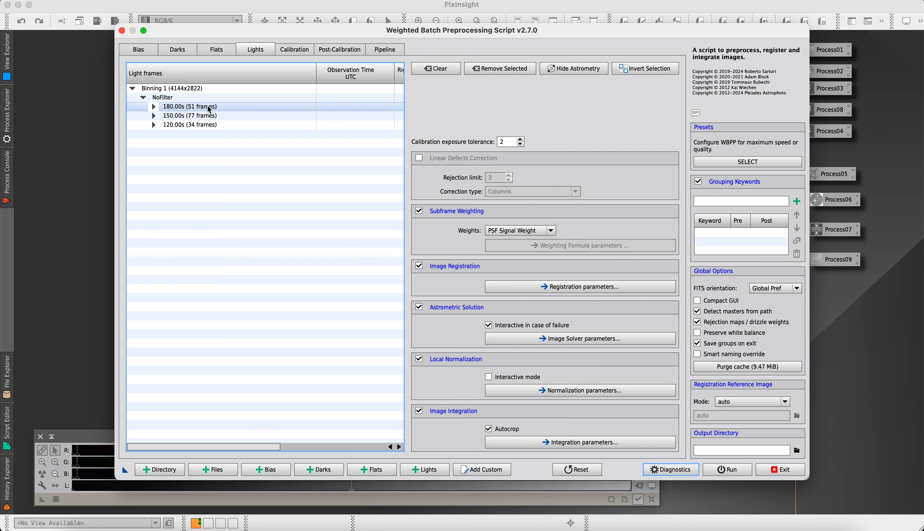
Add all 180 s dark frames from the DARK folder of Dolphin Nebula_2024-02-28, 0020 to 0039.
{"action": "left_click", "coordinate": [325, 468]}
{"action": "left_click", "coordinate": [362, 79]}
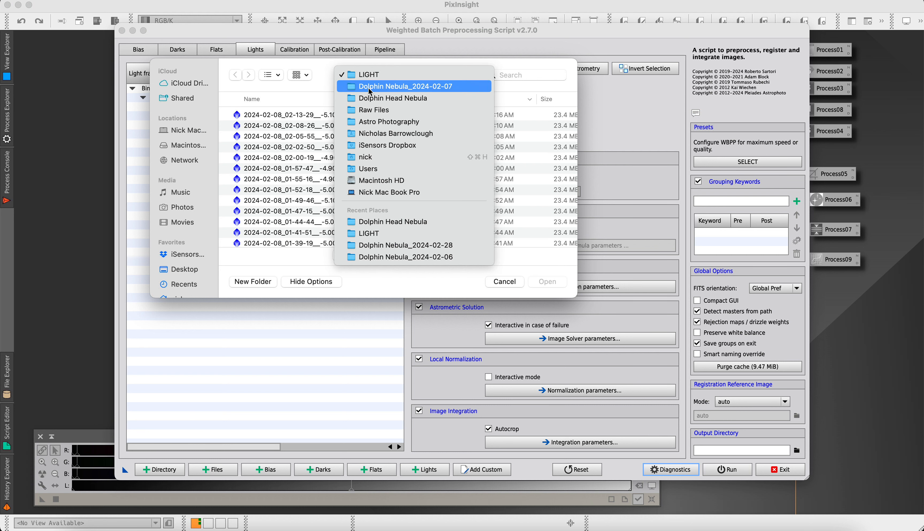
{"action": "left_click", "coordinate": [369, 99]}
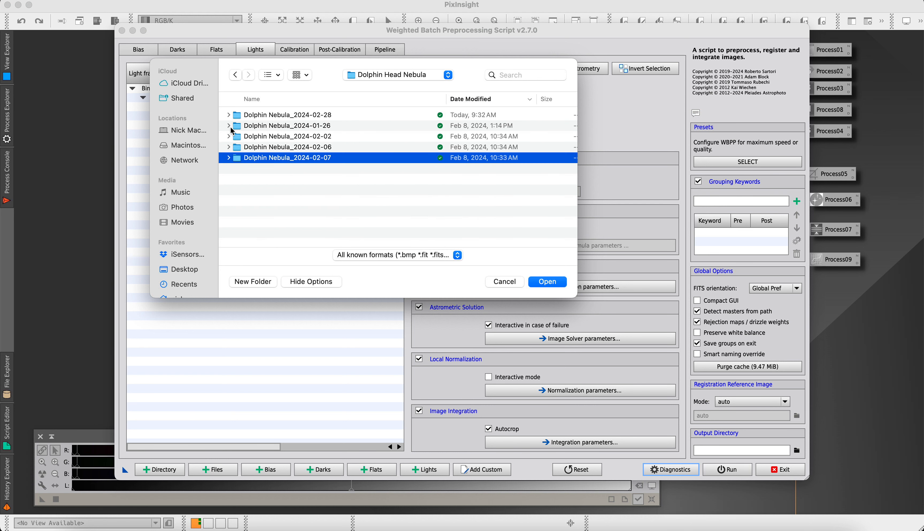
{"action": "left_click", "coordinate": [228, 115]}
{"action": "left_click", "coordinate": [237, 136]}
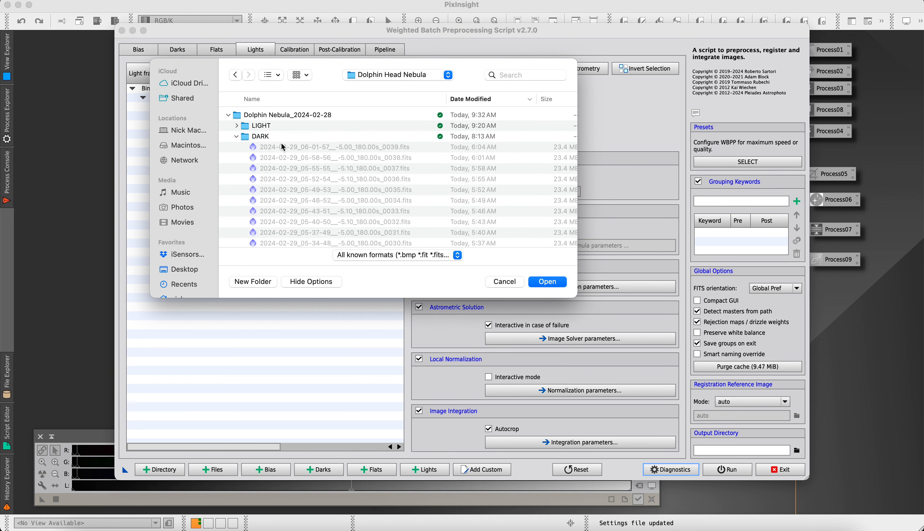
{"action": "left_click", "coordinate": [283, 147]}
{"action": "scroll", "coordinate": [350, 186], "scroll_direction": "down", "scroll_amount": 5}
{"action": "left_click", "coordinate": [351, 187], "text": "shift"}
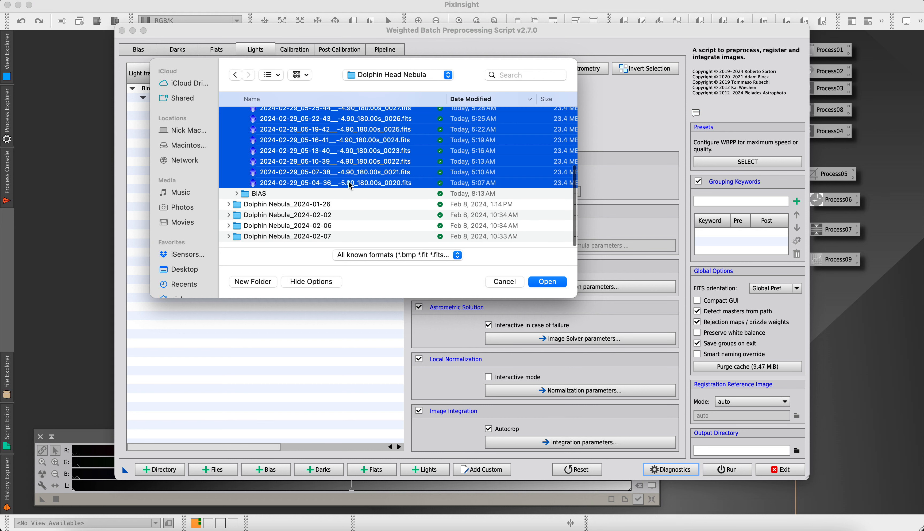
{"action": "key", "text": "Return"}
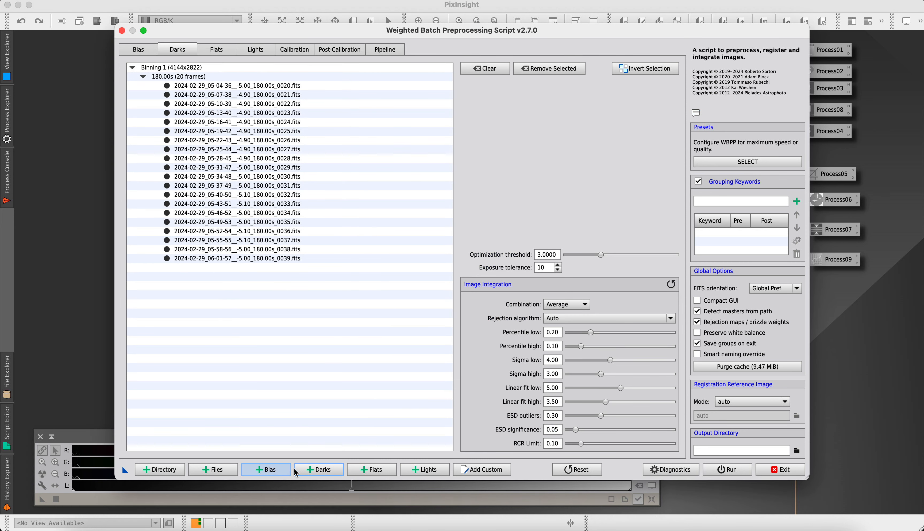
Add all 120 s dark frames from the DARK folder of Dolphin Nebula_2024-01-26, 0000 to 0014.
{"action": "left_click", "coordinate": [319, 469]}
{"action": "left_click", "coordinate": [398, 74]}
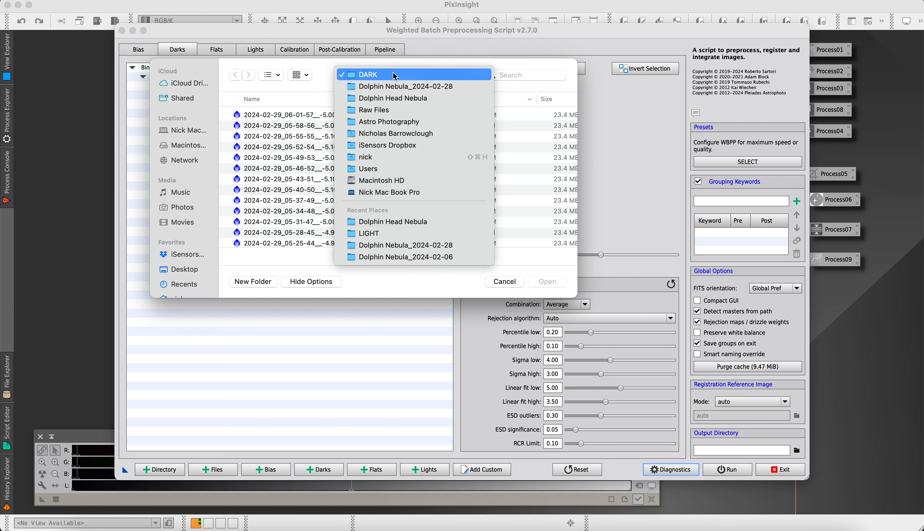
{"action": "left_click", "coordinate": [380, 98]}
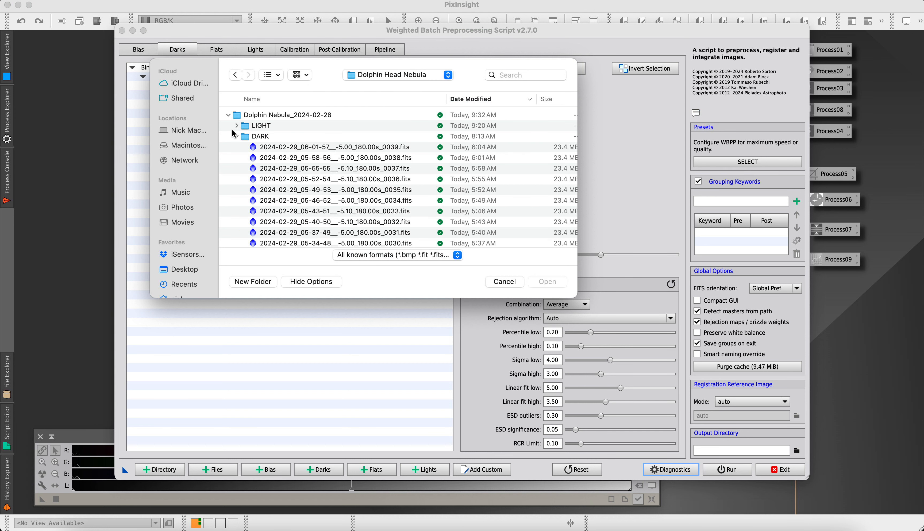
{"action": "left_click", "coordinate": [230, 117]}
{"action": "left_click", "coordinate": [228, 125]}
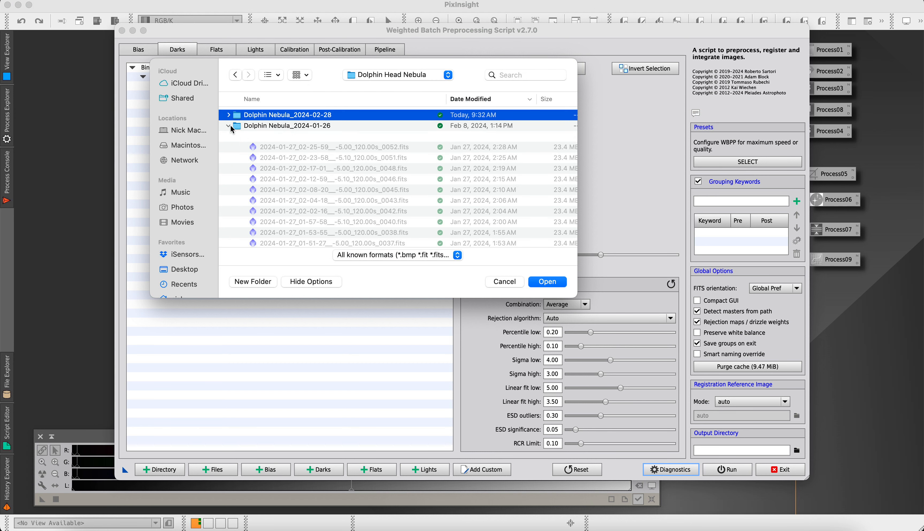
{"action": "left_click", "coordinate": [237, 137]}
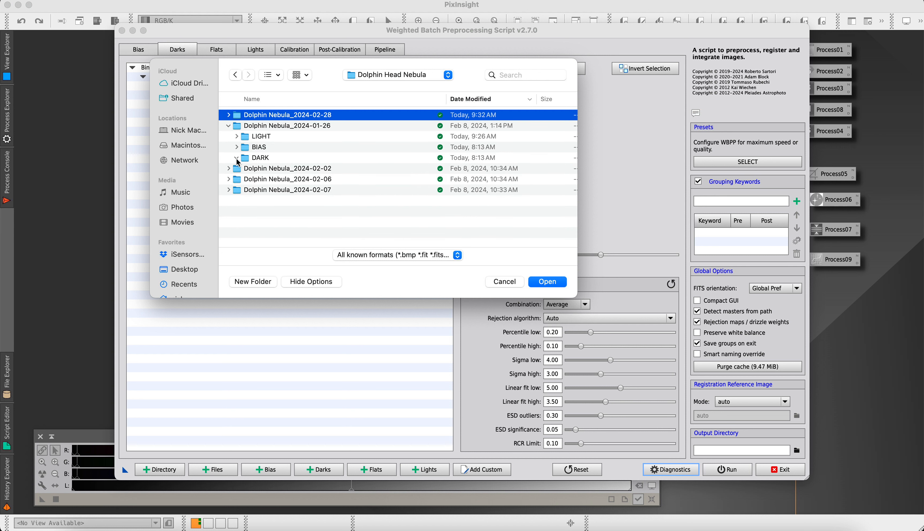
{"action": "left_click", "coordinate": [280, 168]}
{"action": "scroll", "coordinate": [361, 219], "scroll_direction": "down", "scroll_amount": 5}
{"action": "left_click", "coordinate": [405, 204], "text": "shift"}
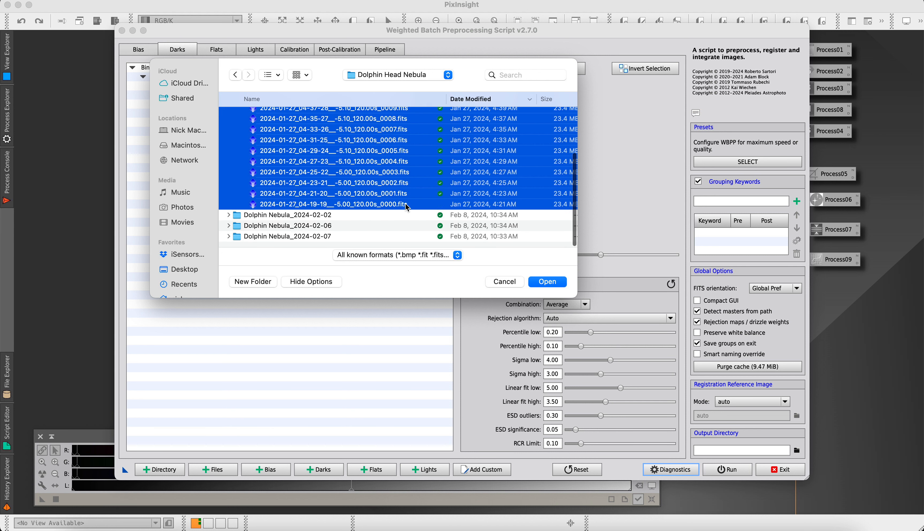
{"action": "left_click", "coordinate": [547, 281]}
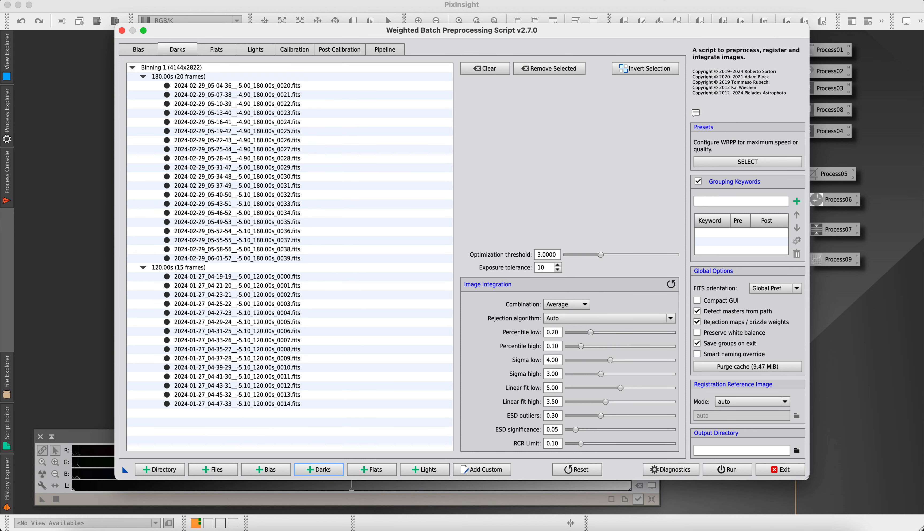
{"action": "left_click", "coordinate": [671, 469]}
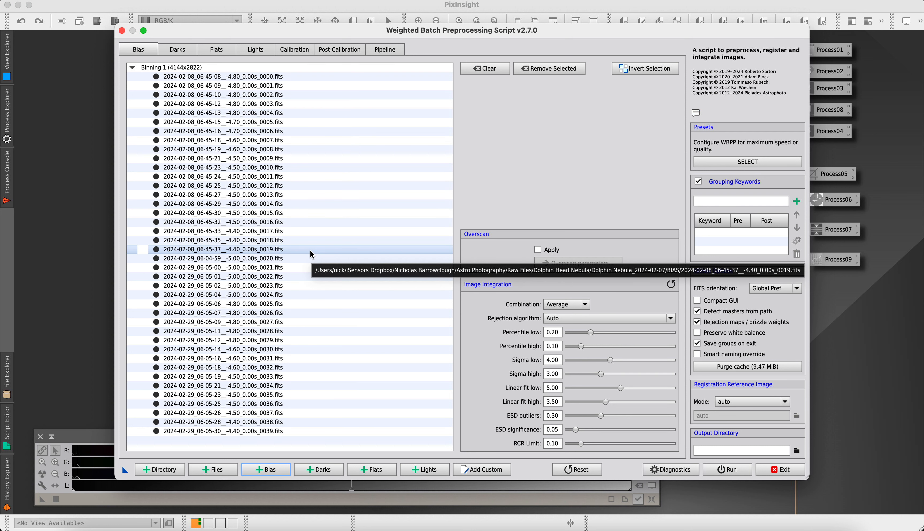
Enable Optimize Master Dark in the calibration settings for the 180 s, 150 s and 120 s light groups and check their calibration columns.
{"action": "left_click", "coordinate": [299, 52]}
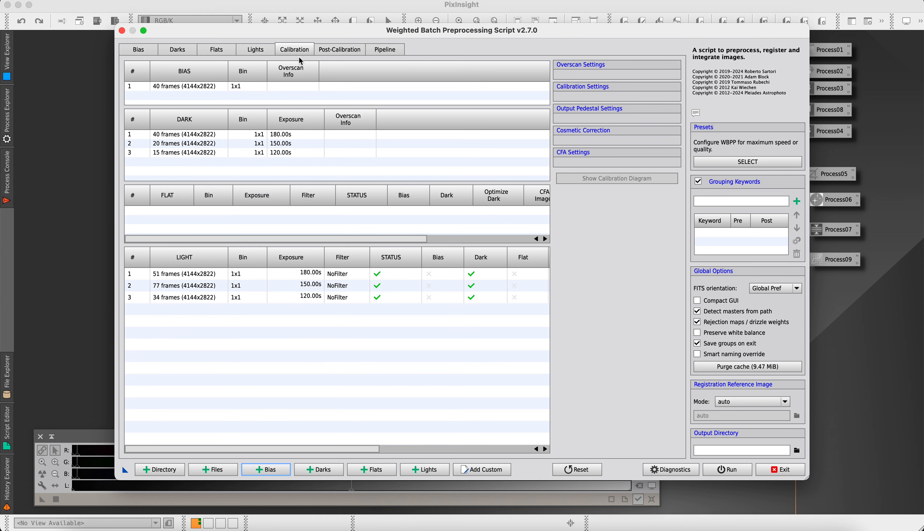
{"action": "left_click", "coordinate": [217, 273]}
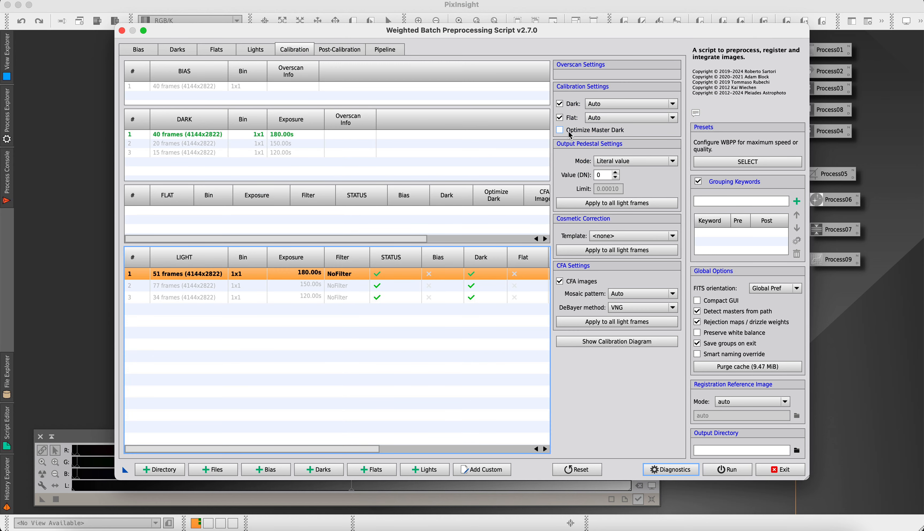
{"action": "left_click", "coordinate": [233, 286]}
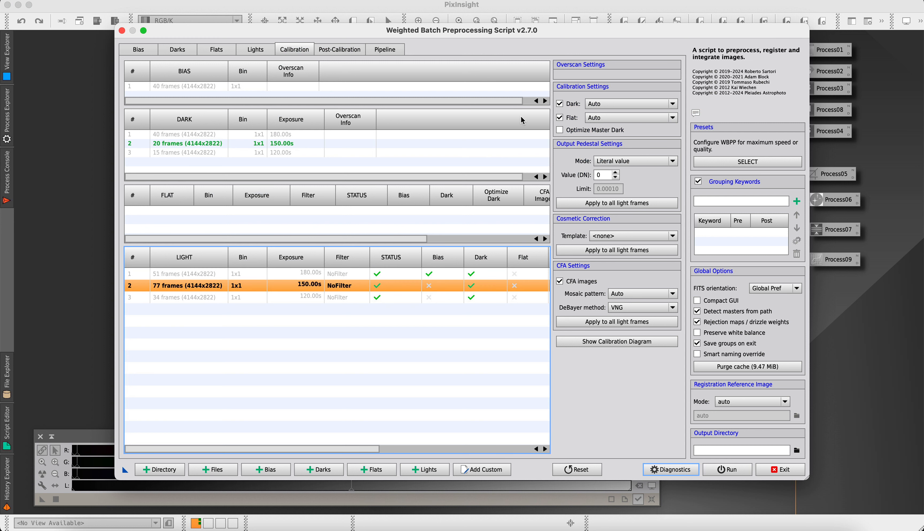
{"action": "left_click", "coordinate": [222, 298]}
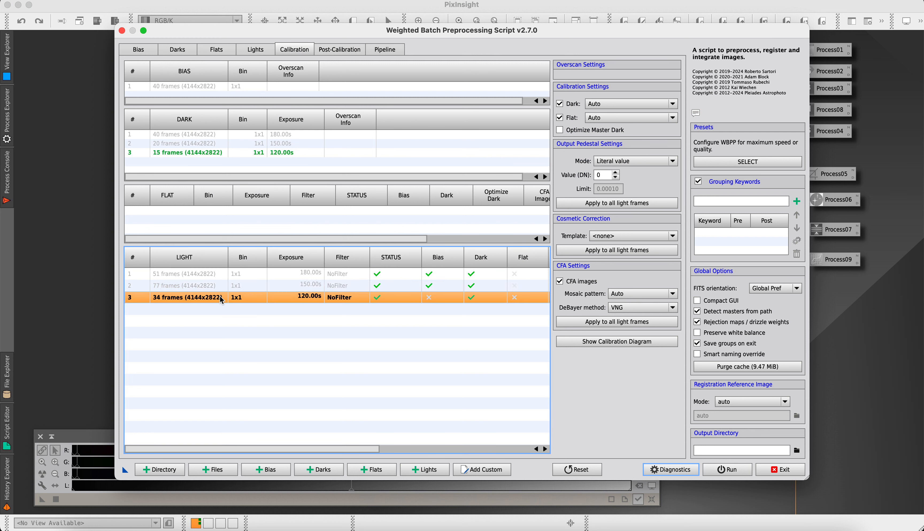
{"action": "left_click", "coordinate": [560, 130]}
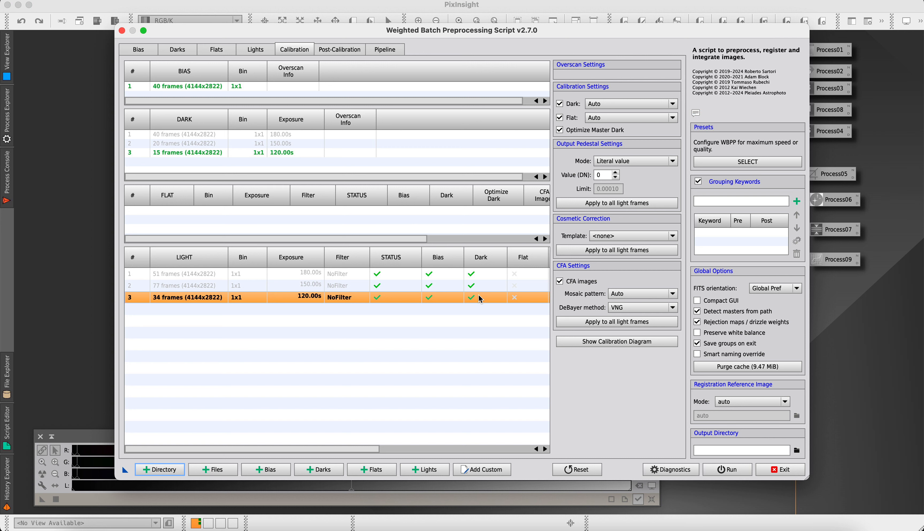
{"action": "scroll", "coordinate": [484, 299], "scroll_direction": "right", "scroll_amount": 5}
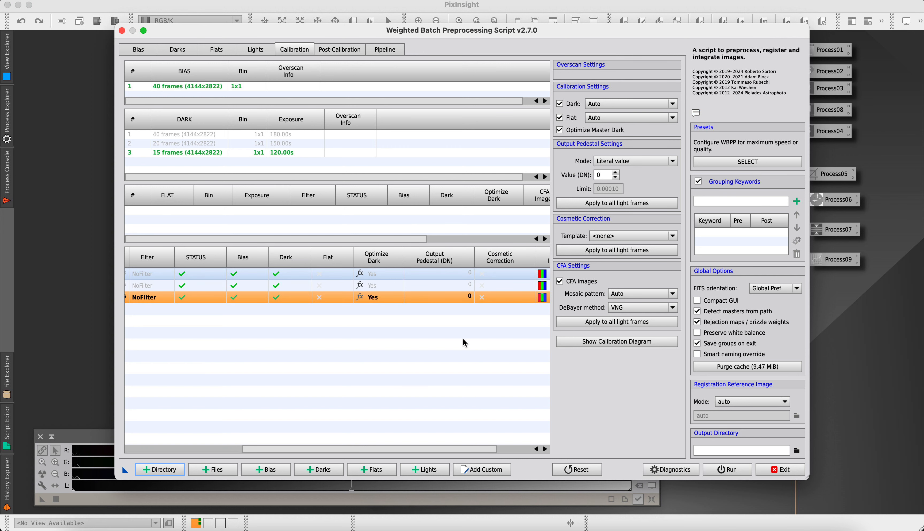
{"action": "scroll", "coordinate": [476, 295], "scroll_direction": "right", "scroll_amount": 3}
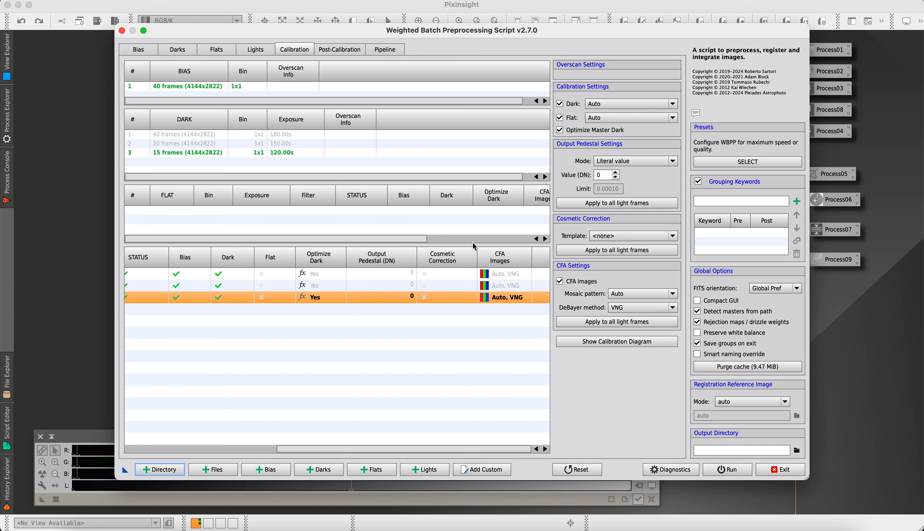
{"action": "scroll", "coordinate": [449, 312], "scroll_direction": "left", "scroll_amount": 3}
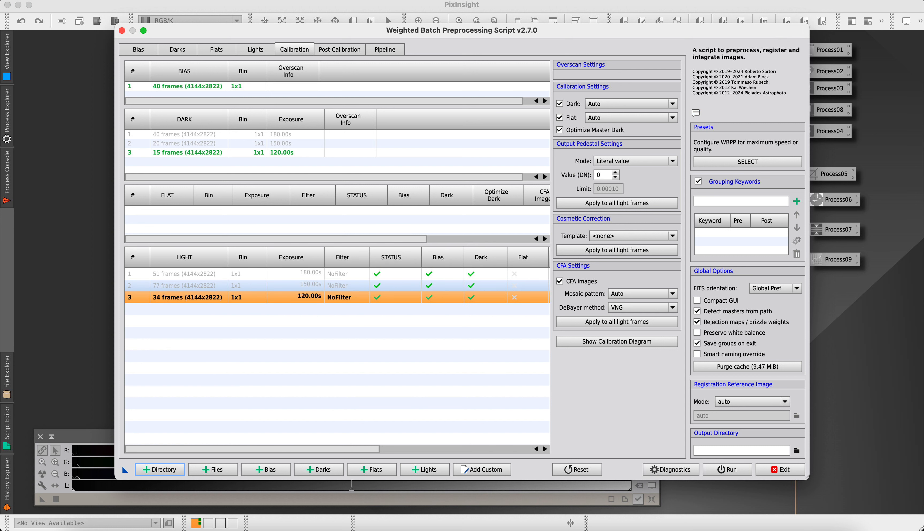
Set the output directory to the Pixinsight 3 folder inside Nebula, Dolphin Nebula.
{"action": "left_click", "coordinate": [797, 450]}
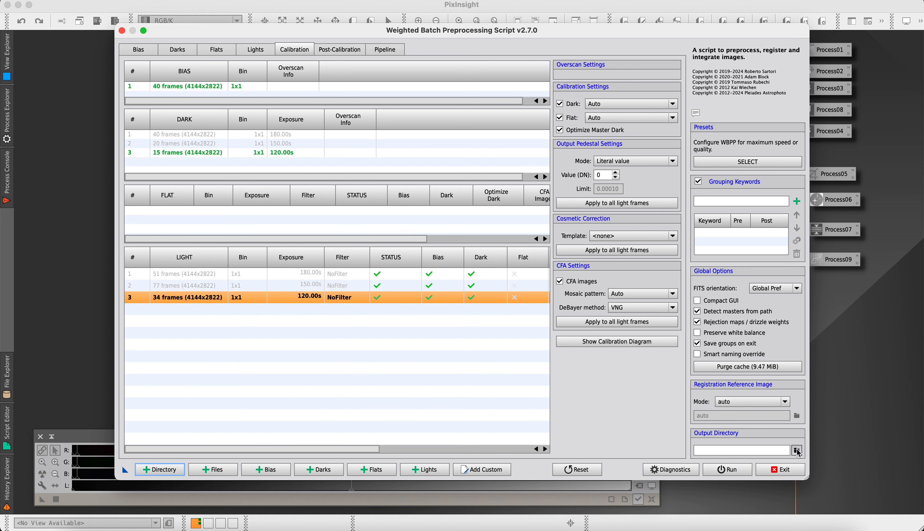
{"action": "left_click", "coordinate": [401, 77]}
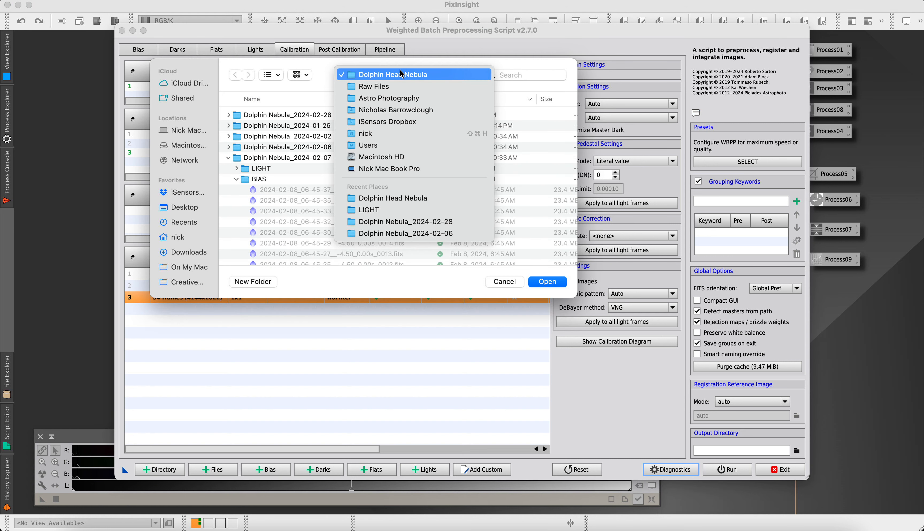
{"action": "left_click", "coordinate": [398, 99]}
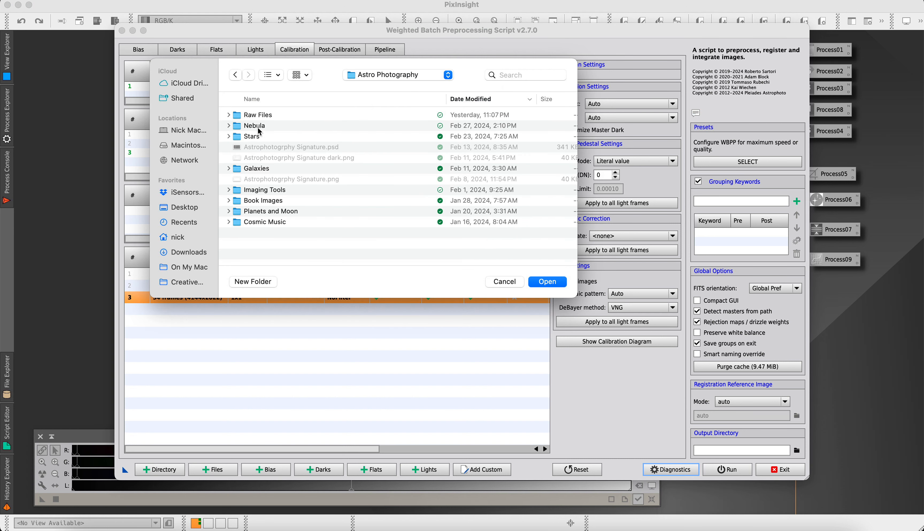
{"action": "double_click", "coordinate": [259, 129]}
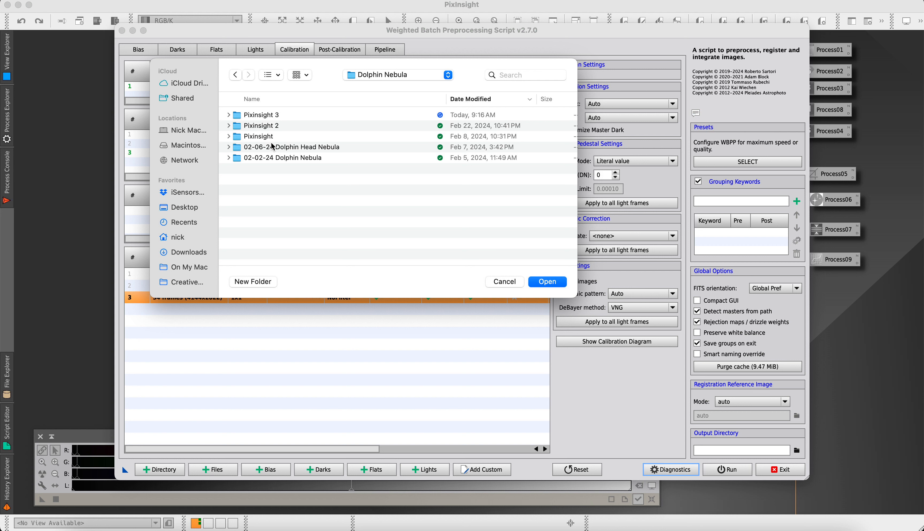
{"action": "double_click", "coordinate": [273, 116]}
{"action": "left_click", "coordinate": [562, 280]}
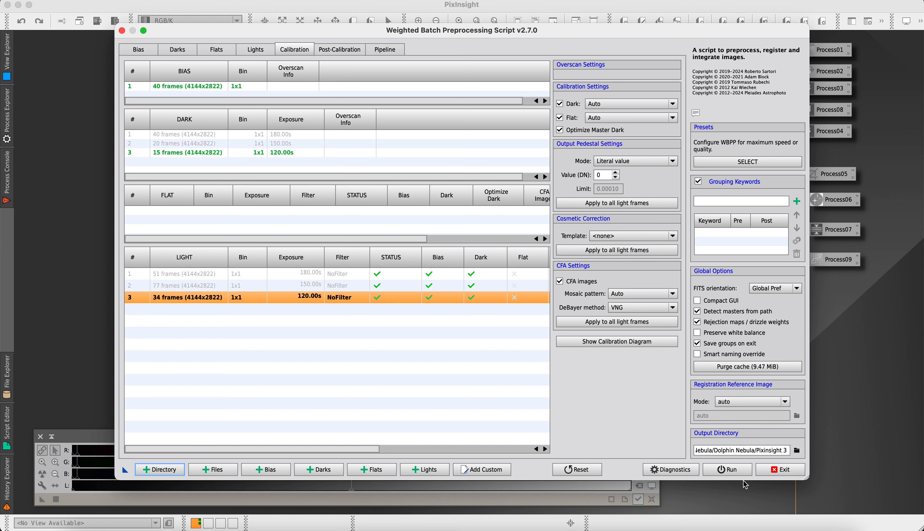
Run the batch preprocessing and continue past the diagnostic messages.
{"action": "left_click", "coordinate": [728, 469]}
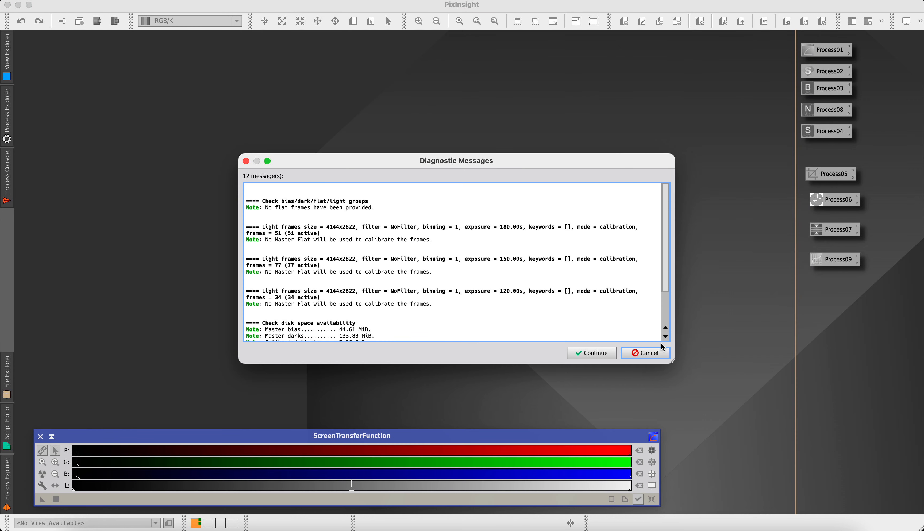
{"action": "left_click", "coordinate": [598, 358]}
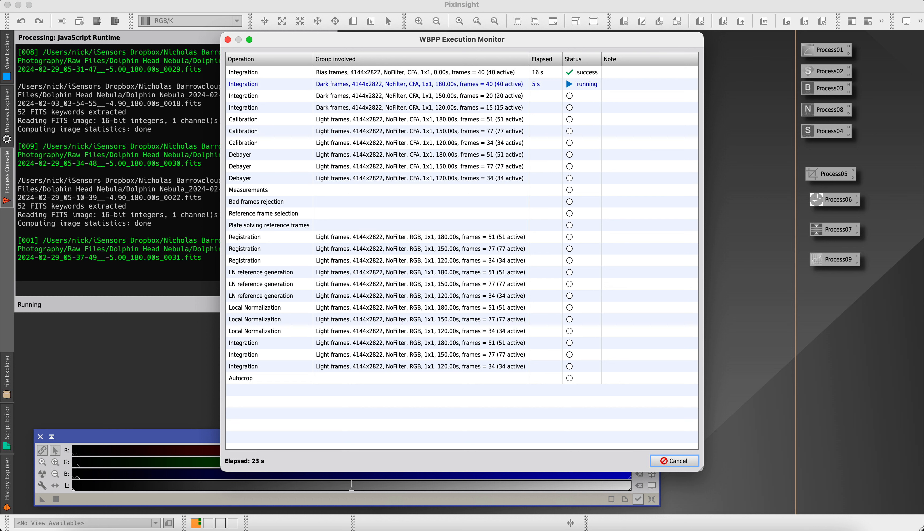
{"action": "left_click", "coordinate": [593, 355]}
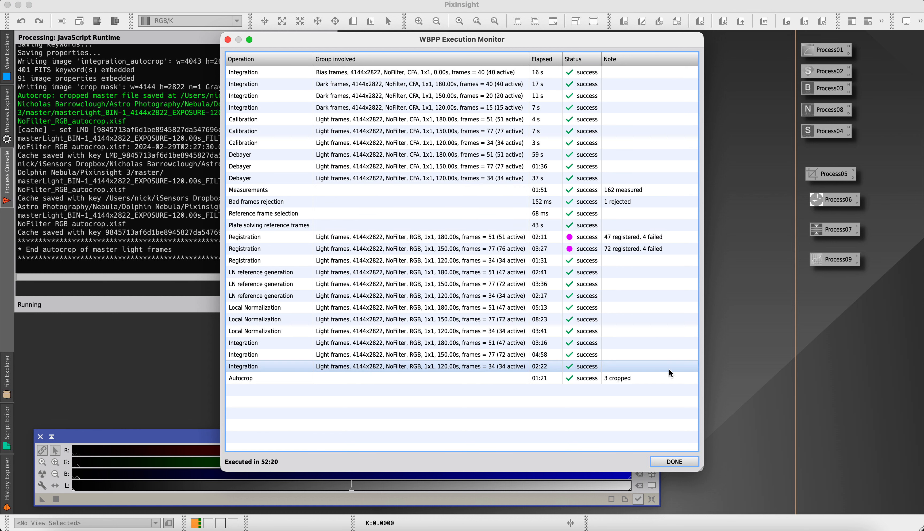
Switch to Finder and open the Pixinsight 3 output folder inside Nebula, Dolphin Nebula.
{"action": "left_click", "coordinate": [65, 530]}
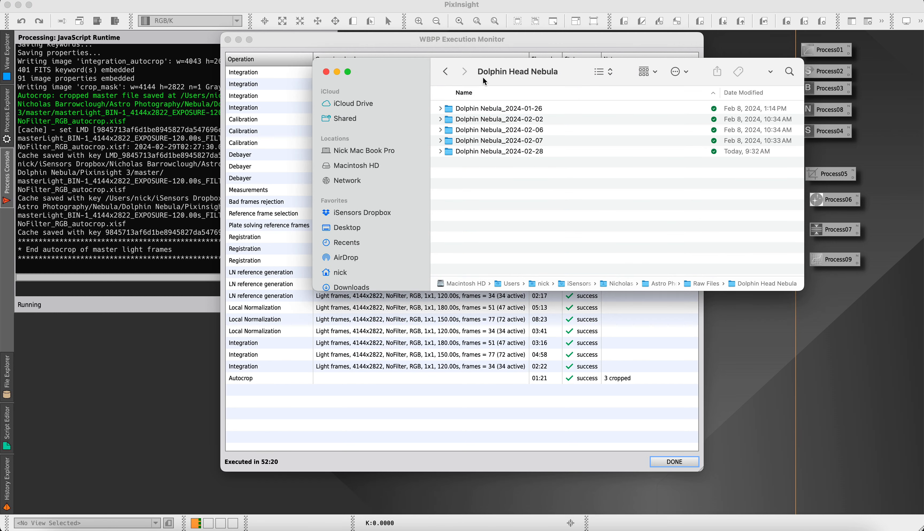
{"action": "left_click", "coordinate": [445, 71]}
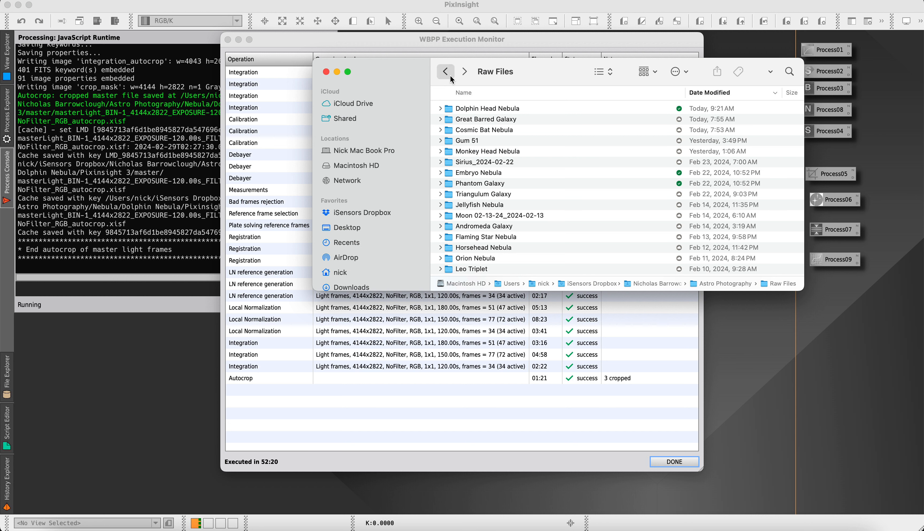
{"action": "left_click", "coordinate": [451, 77]}
{"action": "double_click", "coordinate": [477, 130]}
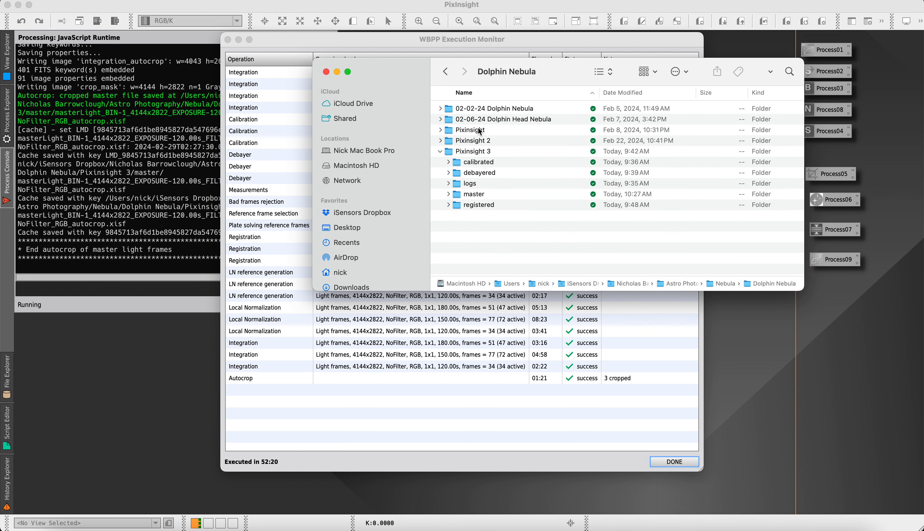
{"action": "double_click", "coordinate": [480, 154]}
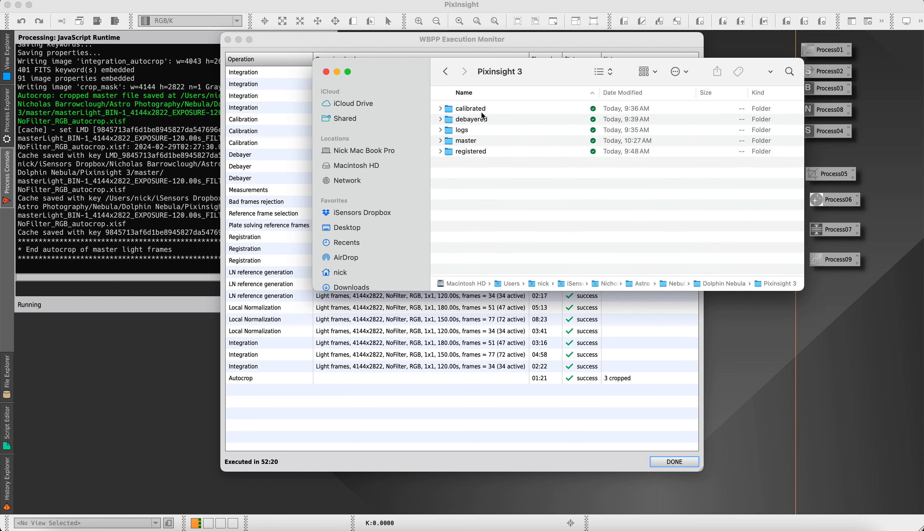
Examine the contents of the calibrated and registered folders in Pixinsight 3 and close the Finder window.
{"action": "left_click", "coordinate": [439, 109]}
{"action": "left_click", "coordinate": [440, 108]}
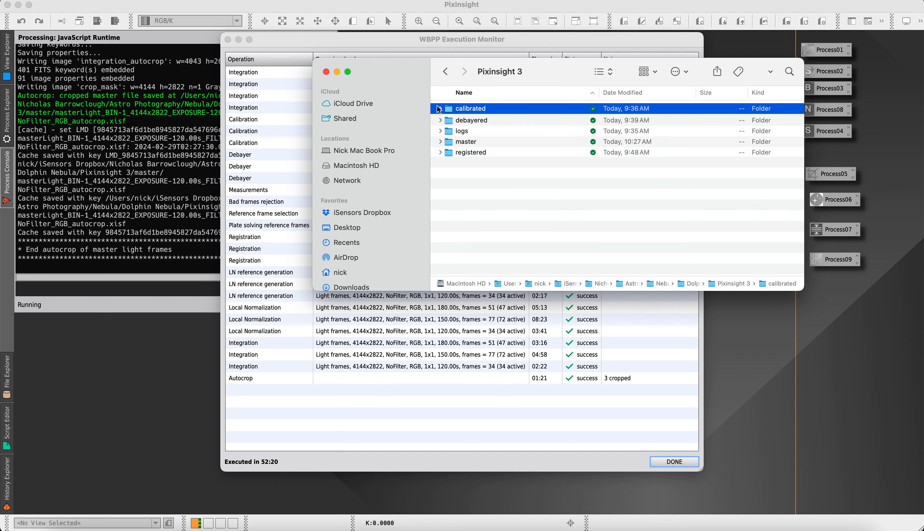
{"action": "left_click", "coordinate": [440, 151]}
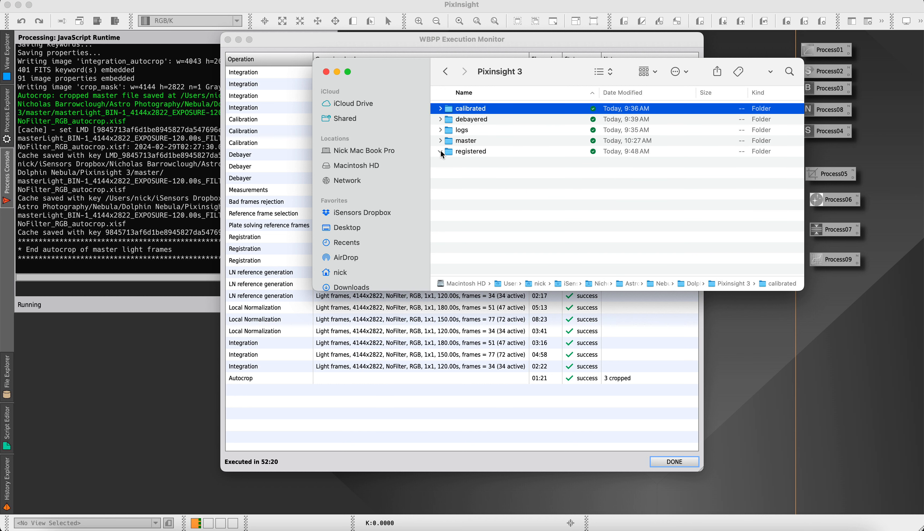
{"action": "left_click", "coordinate": [441, 151]}
{"action": "left_click", "coordinate": [440, 150]}
{"action": "left_click", "coordinate": [440, 151]}
{"action": "left_click", "coordinate": [440, 109]}
{"action": "left_click", "coordinate": [440, 108]}
{"action": "left_click", "coordinate": [326, 71]}
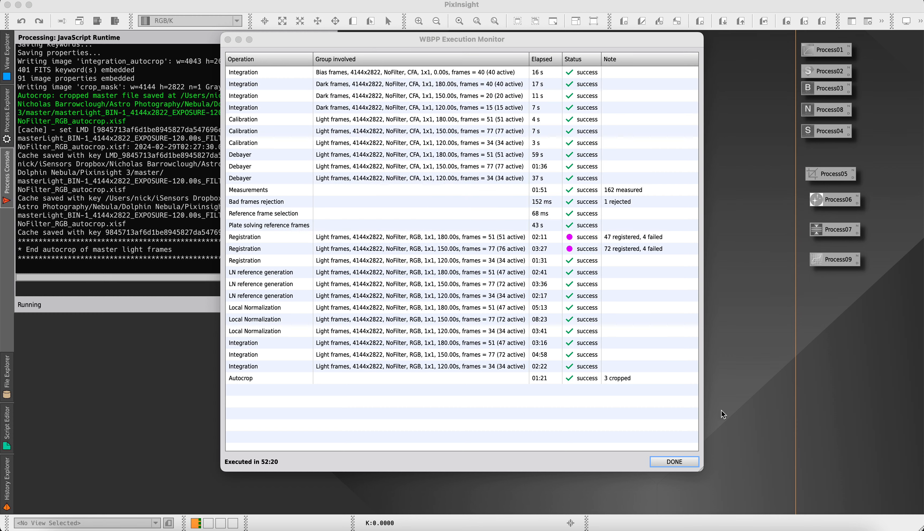
Close the finished run's execution monitor, Smart Report and script window, and open the SubframeSelector process.
{"action": "left_click", "coordinate": [670, 463]}
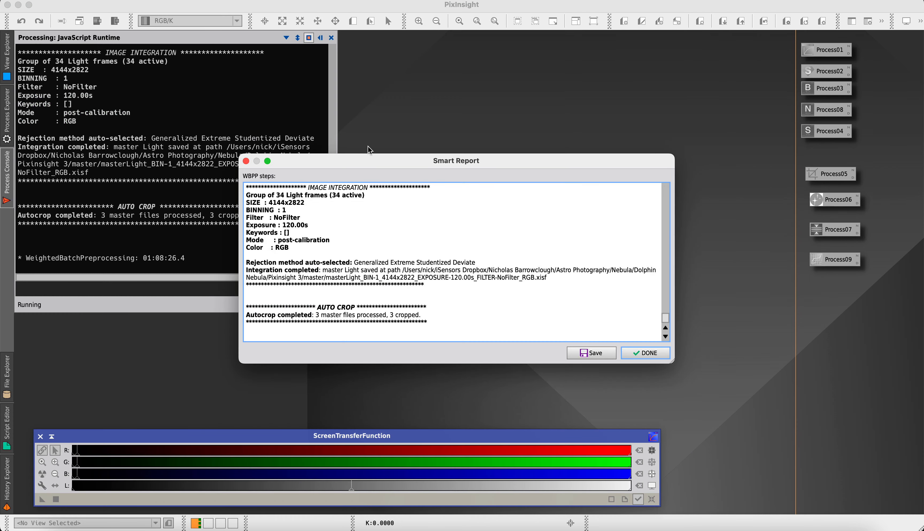
{"action": "left_click", "coordinate": [642, 356]}
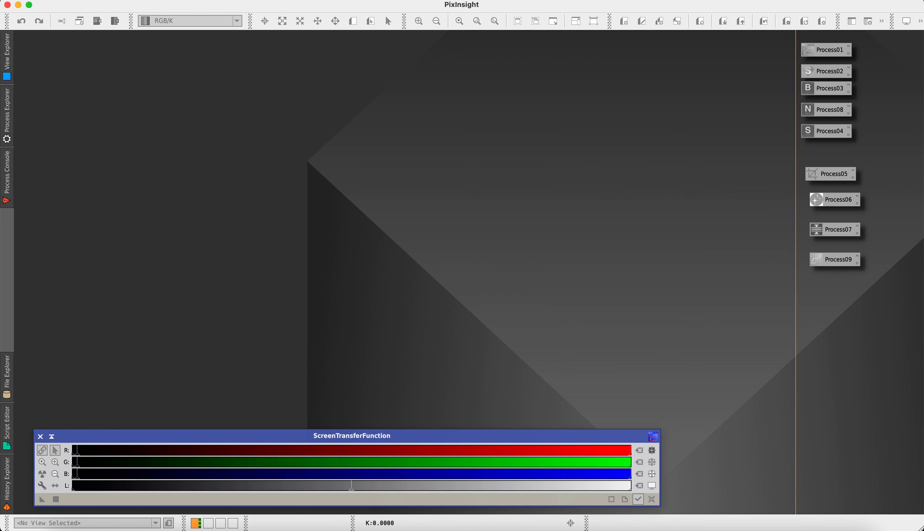
{"action": "left_click", "coordinate": [234, 1]}
{"action": "mouse_move", "coordinate": [256, 6]}
{"action": "scroll", "coordinate": [420, 200], "scroll_direction": "down", "scroll_amount": 10}
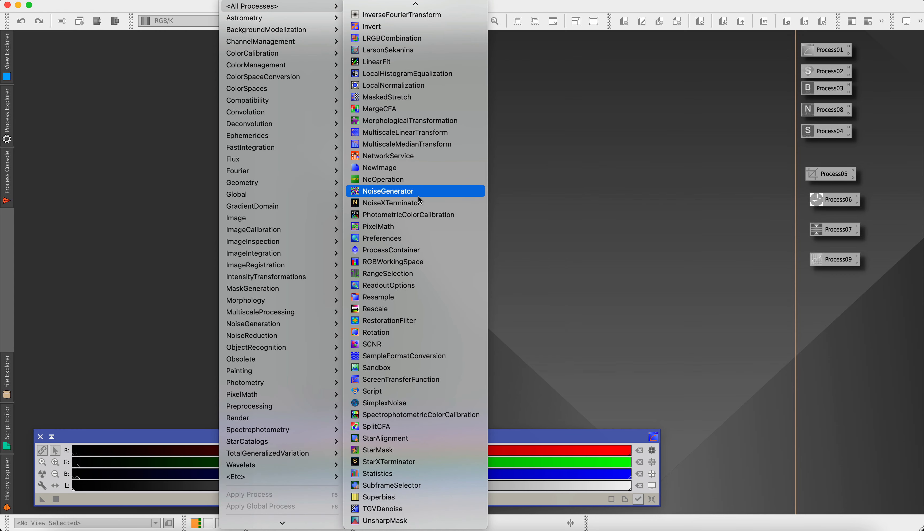
{"action": "left_click", "coordinate": [408, 486]}
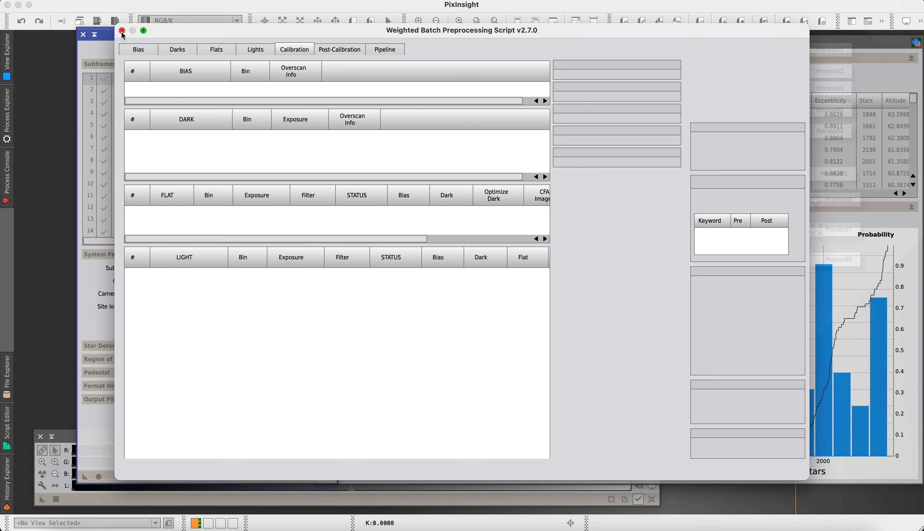
{"action": "left_click", "coordinate": [122, 31]}
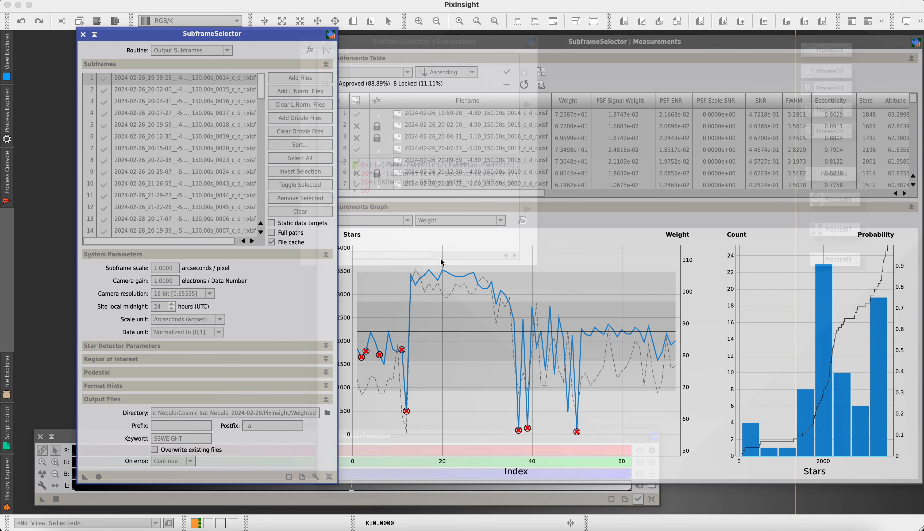
Clear the SubframeSelector file list and delete all previous measurements from the Measurements table.
{"action": "left_click", "coordinate": [300, 211]}
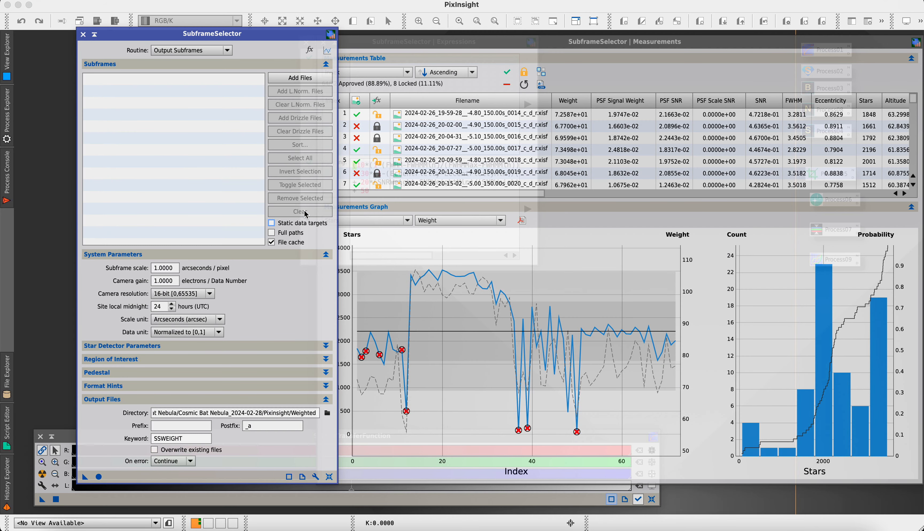
{"action": "left_click", "coordinate": [519, 51]}
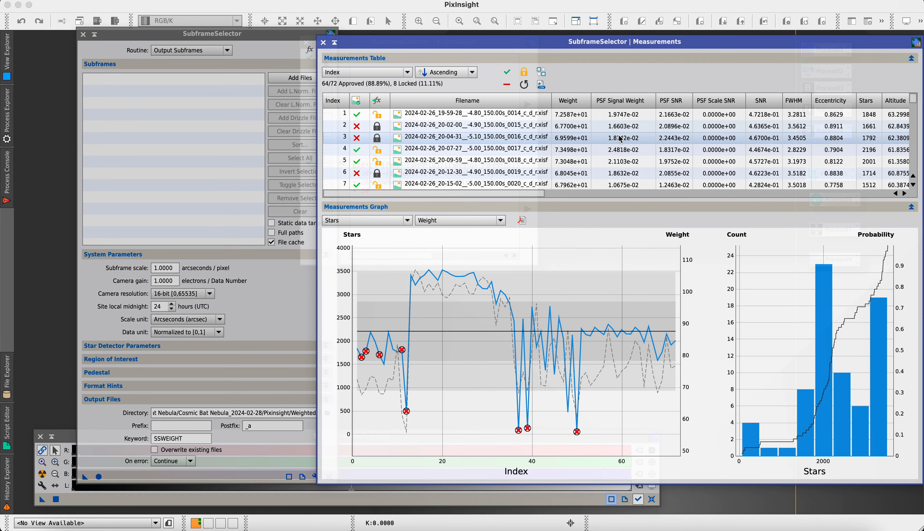
{"action": "left_click", "coordinate": [488, 113]}
{"action": "scroll", "coordinate": [487, 140], "scroll_direction": "down", "scroll_amount": 15}
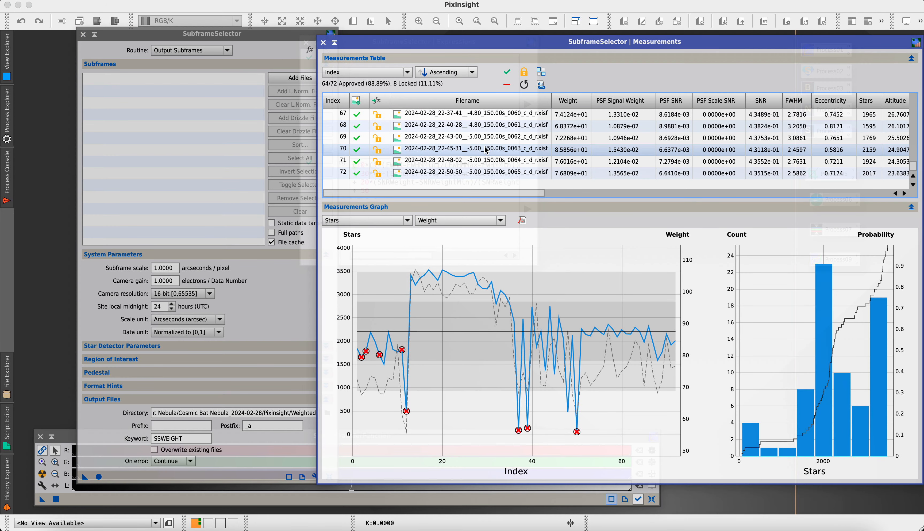
{"action": "left_click", "coordinate": [446, 172], "text": "shift"}
{"action": "left_click", "coordinate": [504, 83]}
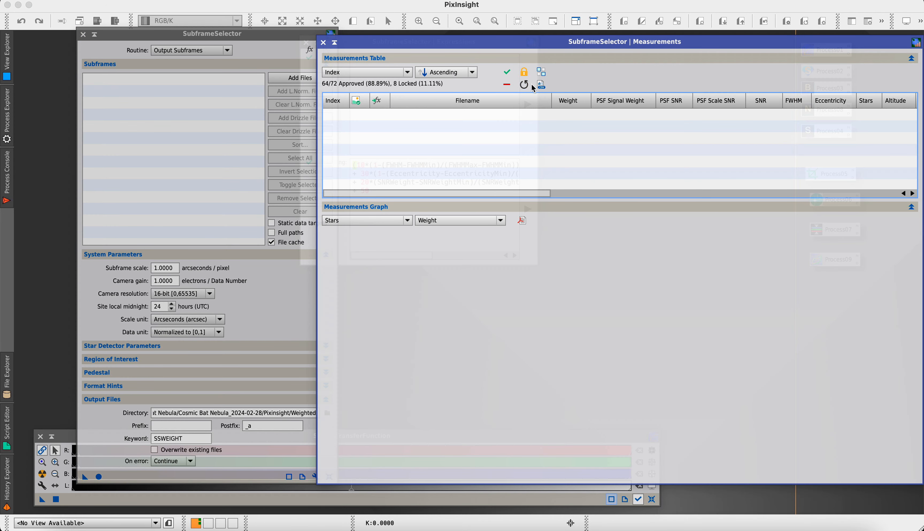
{"action": "left_click", "coordinate": [527, 84]}
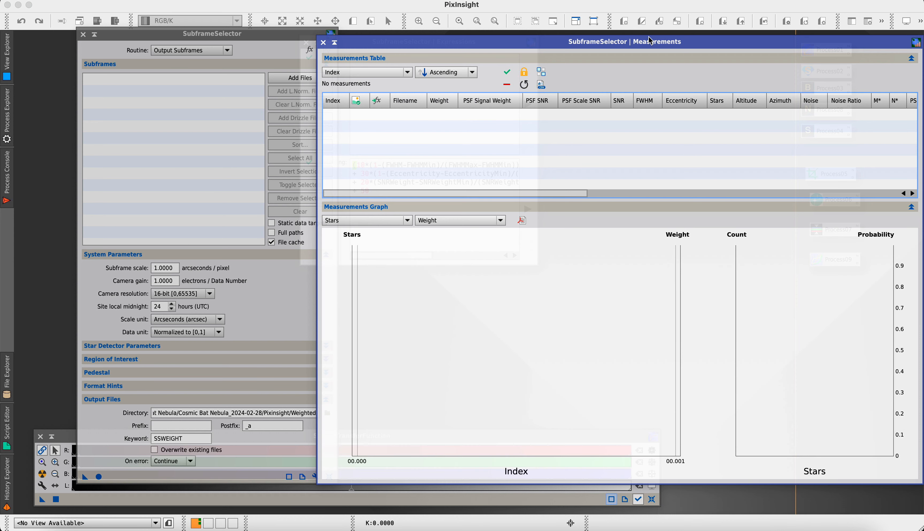
Check the weighting formula in the Expressions window and rearrange the SubframeSelector and Measurements windows side by side.
{"action": "left_click_drag", "start_coordinate": [651, 41], "coordinate": [860, 40]}
{"action": "left_click", "coordinate": [405, 202]}
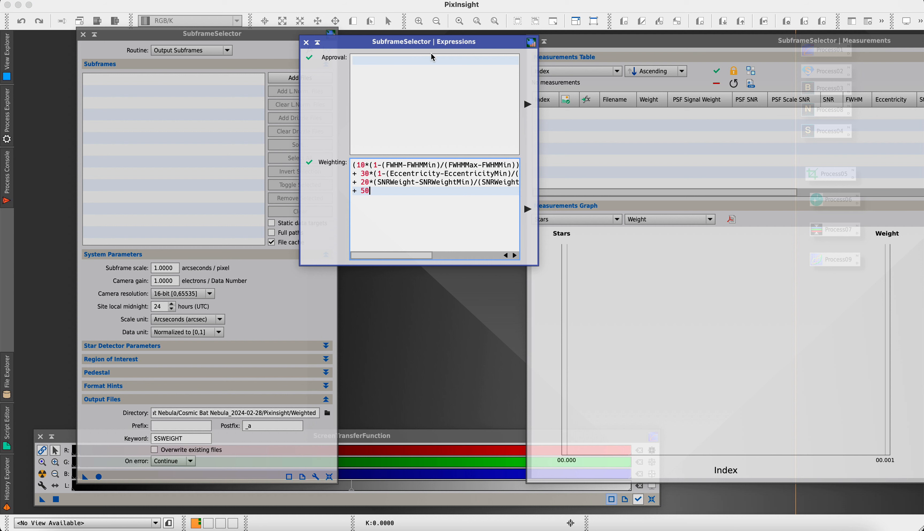
{"action": "left_click_drag", "start_coordinate": [240, 39], "coordinate": [208, 39]}
{"action": "left_click_drag", "start_coordinate": [690, 47], "coordinate": [484, 45]}
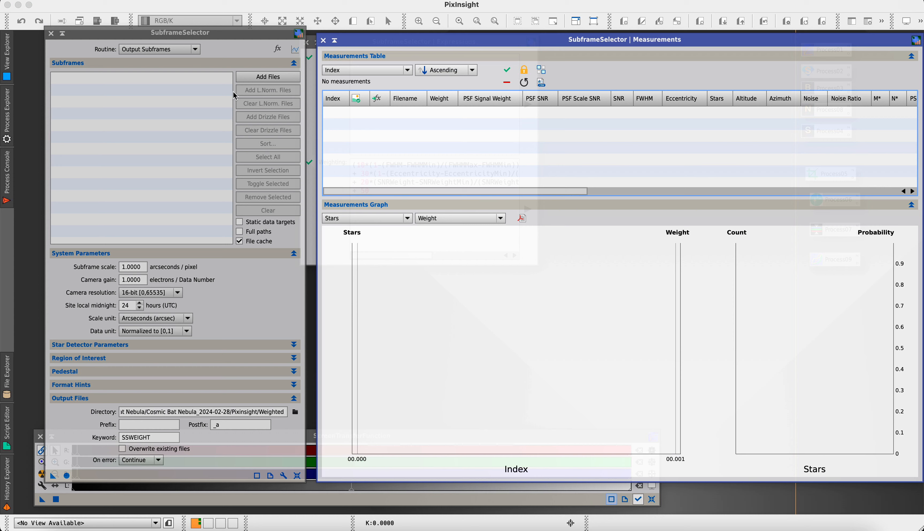
Add all registered 120 s .xisf frames from the registered folder of Pixinsight 3 to SubframeSelector.
{"action": "left_click", "coordinate": [257, 78]}
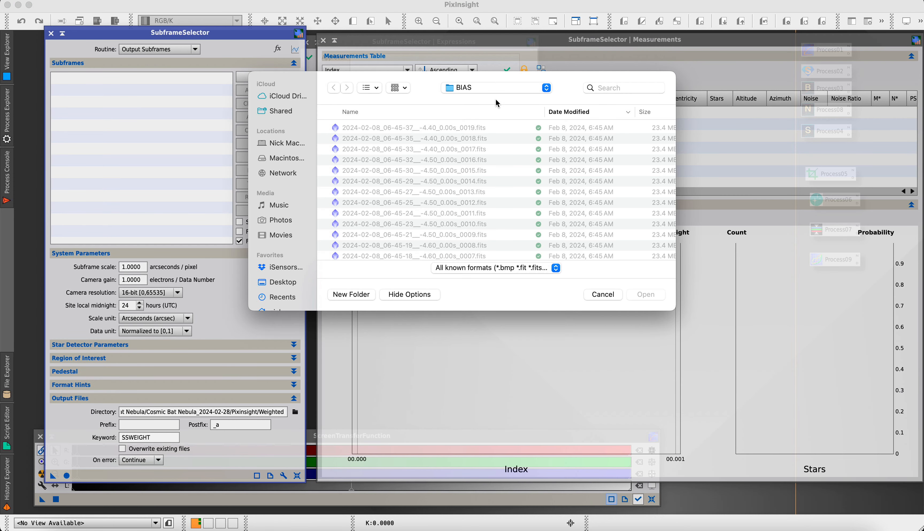
{"action": "left_click", "coordinate": [497, 90]}
{"action": "left_click", "coordinate": [484, 239]}
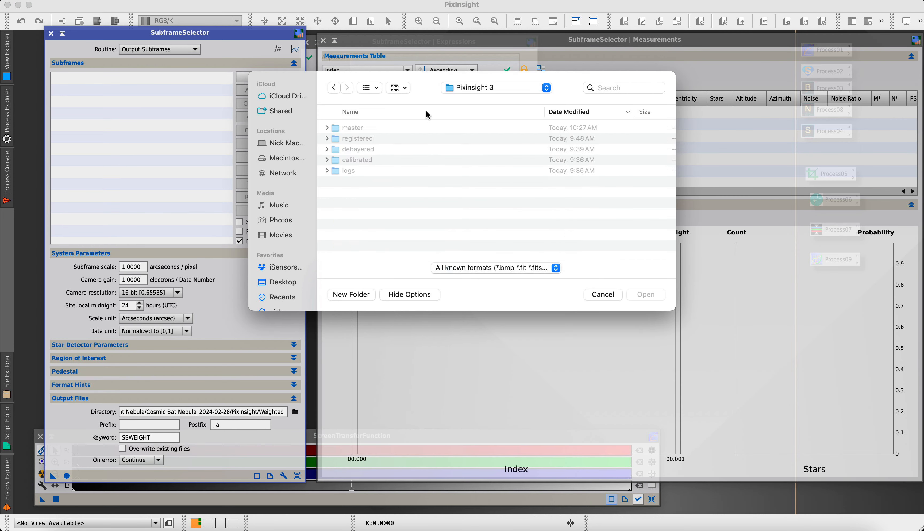
{"action": "double_click", "coordinate": [358, 139]}
{"action": "left_click", "coordinate": [361, 132]}
{"action": "double_click", "coordinate": [361, 131]}
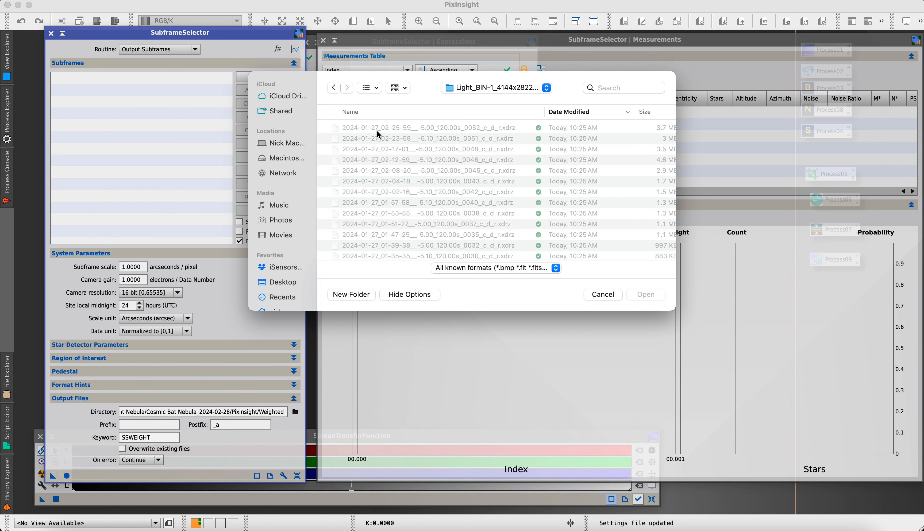
{"action": "scroll", "coordinate": [407, 202], "scroll_direction": "down", "scroll_amount": 5}
{"action": "scroll", "coordinate": [396, 204], "scroll_direction": "down", "scroll_amount": 5}
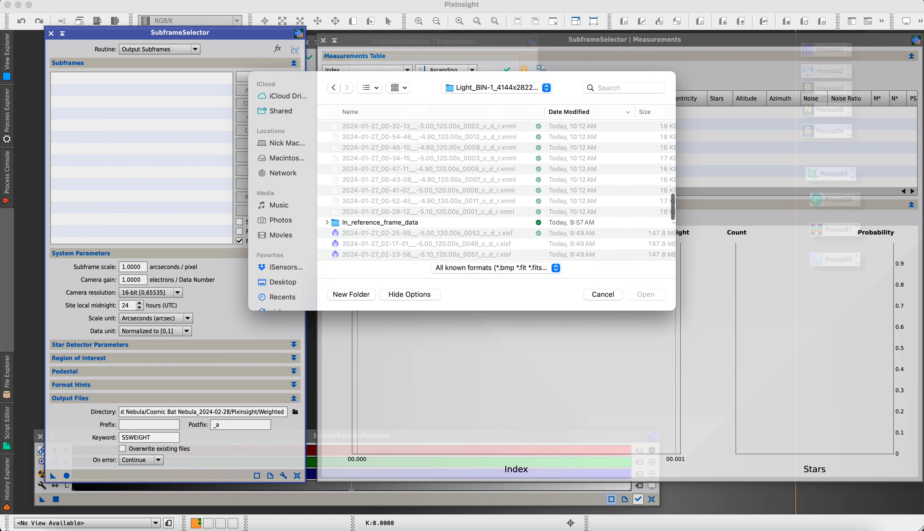
{"action": "left_click", "coordinate": [395, 191]}
{"action": "scroll", "coordinate": [395, 191], "scroll_direction": "down", "scroll_amount": 5}
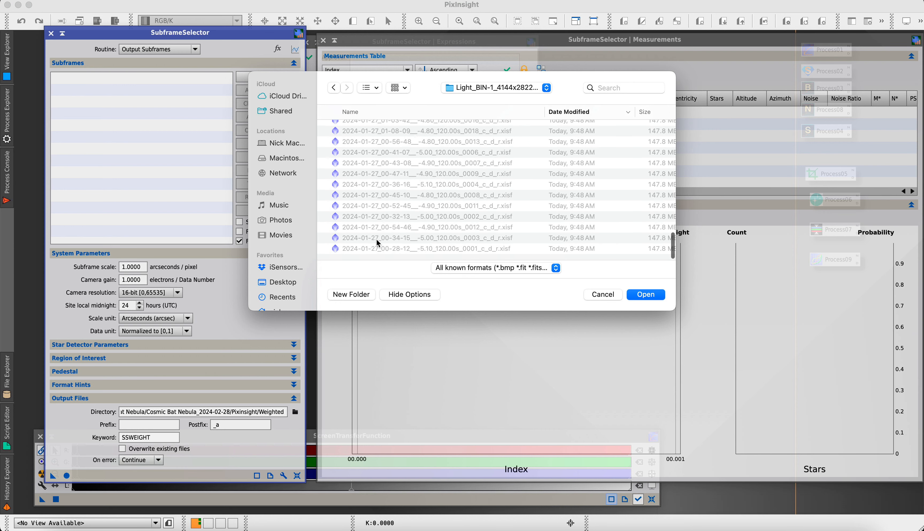
{"action": "key", "text": "super+a"}
{"action": "left_click", "coordinate": [646, 295]}
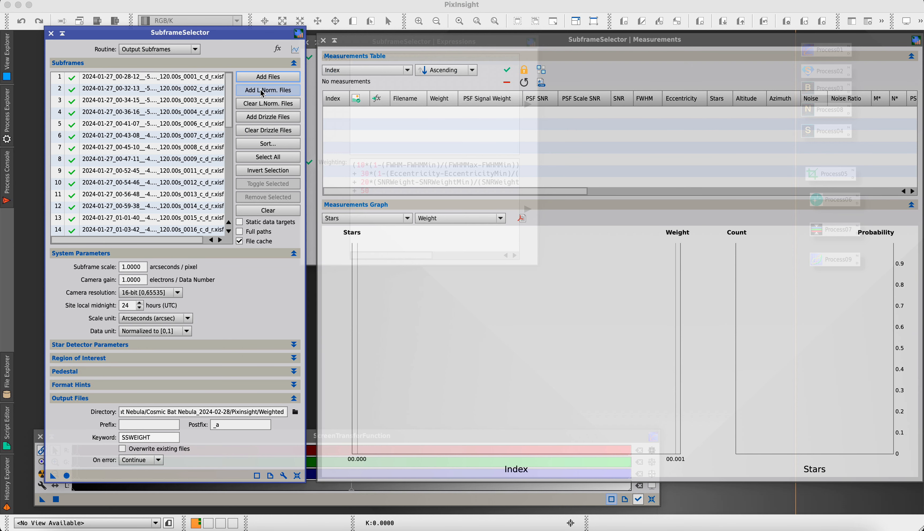
Add all registered 150 s .xisf frames from the registered folder of Pixinsight 3 to SubframeSelector.
{"action": "left_click", "coordinate": [268, 76]}
{"action": "left_click", "coordinate": [505, 92]}
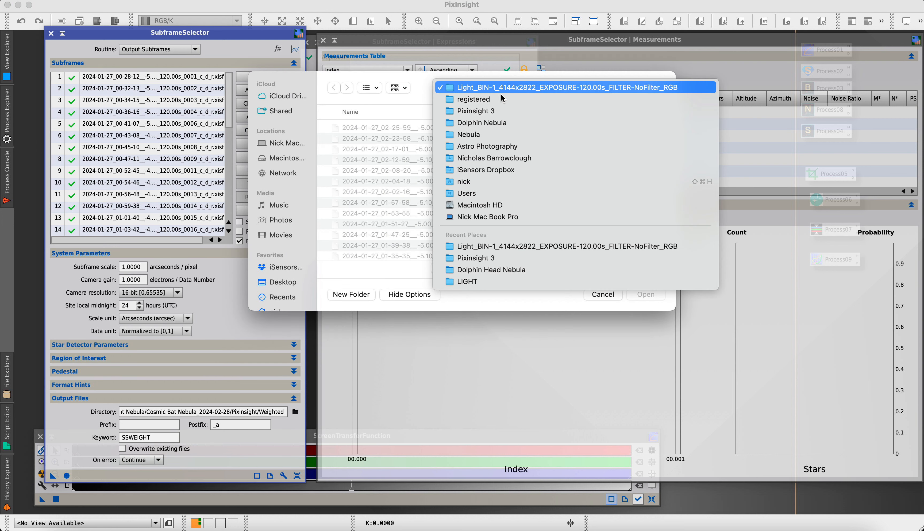
{"action": "left_click", "coordinate": [501, 99]}
{"action": "double_click", "coordinate": [389, 142]}
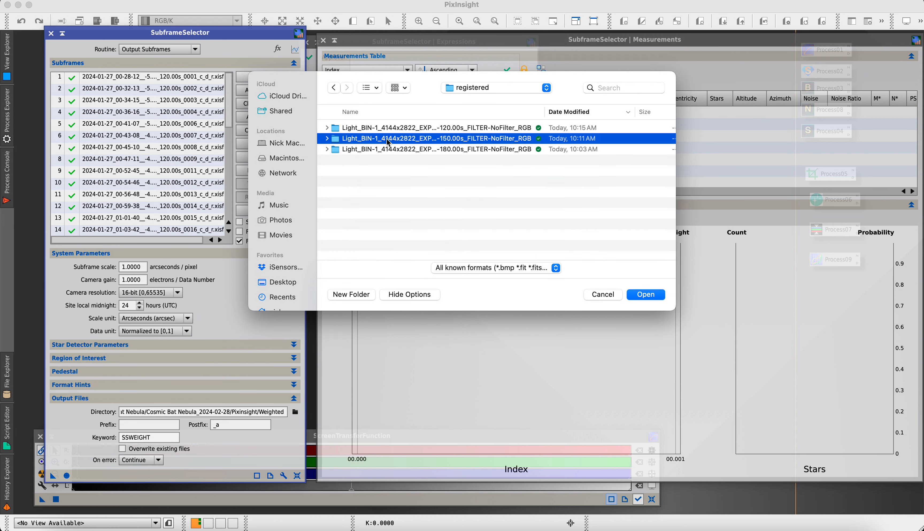
{"action": "scroll", "coordinate": [393, 180], "scroll_direction": "down", "scroll_amount": 5}
{"action": "scroll", "coordinate": [392, 179], "scroll_direction": "down", "scroll_amount": 10}
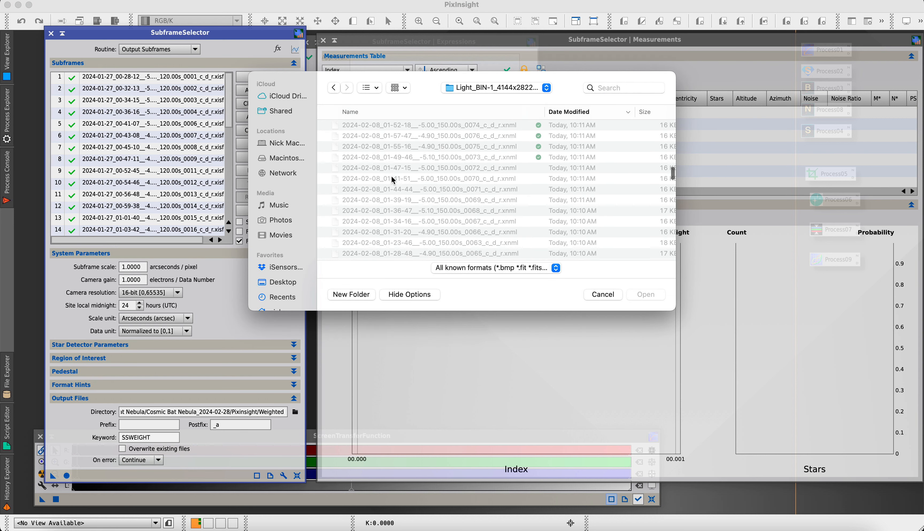
{"action": "scroll", "coordinate": [386, 157], "scroll_direction": "down", "scroll_amount": 2}
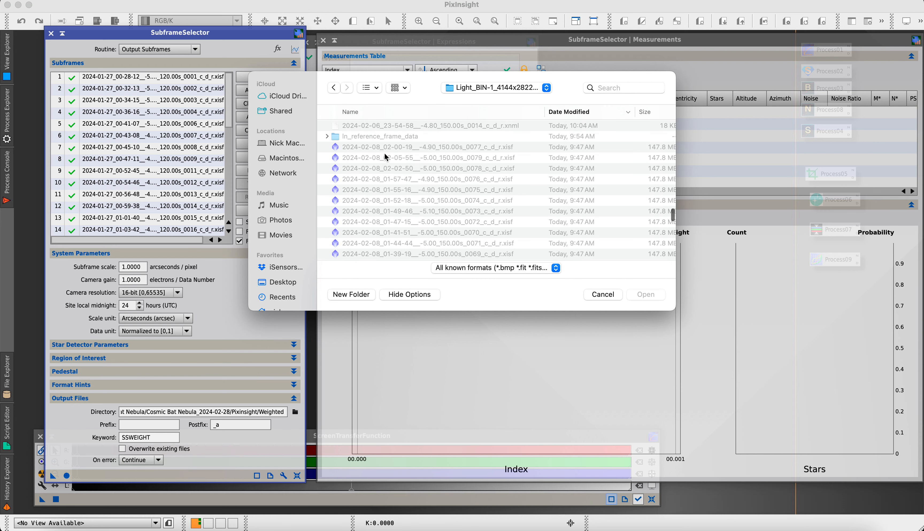
{"action": "left_click", "coordinate": [385, 148]}
{"action": "scroll", "coordinate": [396, 192], "scroll_direction": "down", "scroll_amount": 15}
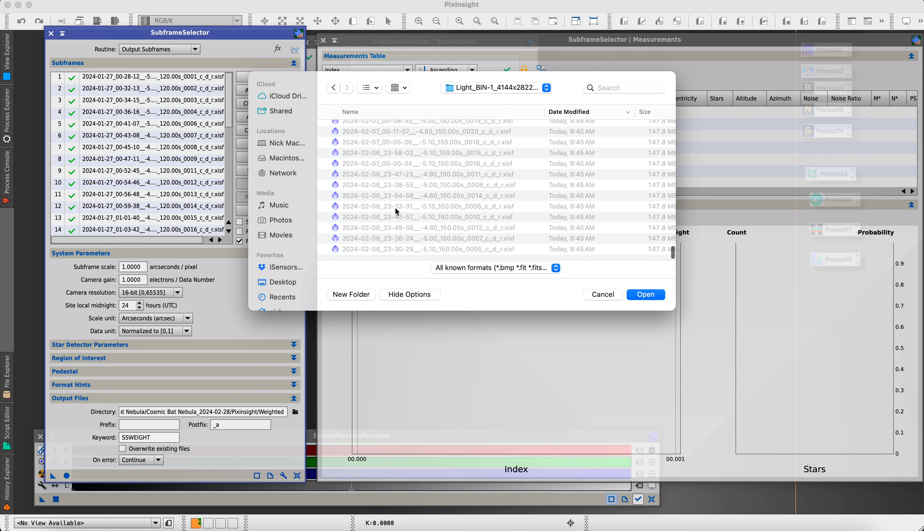
{"action": "key", "text": "super+a"}
{"action": "left_click", "coordinate": [646, 295]}
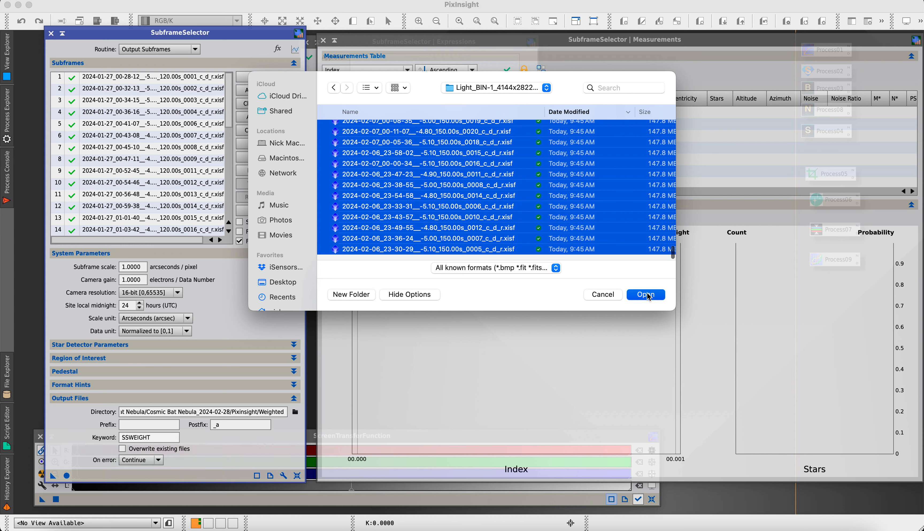
Add all registered 180 s .xisf frames from the registered folder of Pixinsight 3 to SubframeSelector.
{"action": "left_click", "coordinate": [267, 78]}
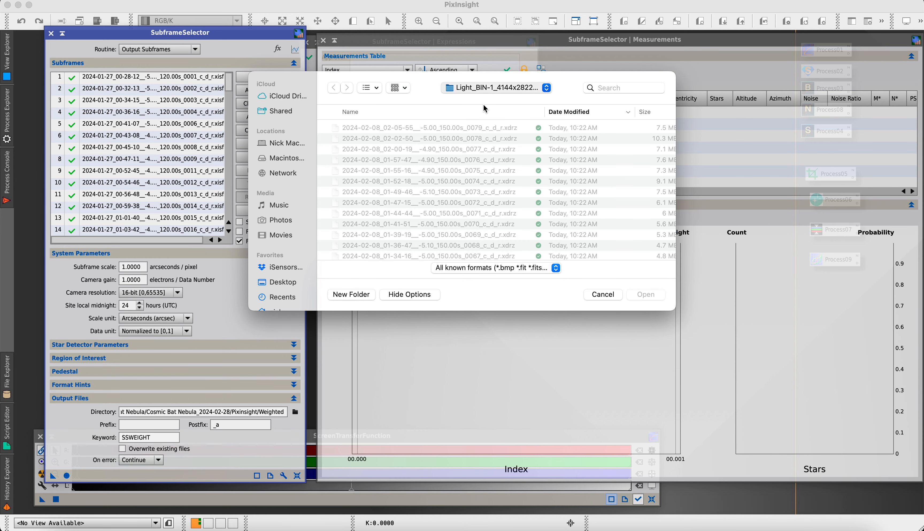
{"action": "left_click", "coordinate": [491, 88]}
{"action": "left_click", "coordinate": [473, 97]}
{"action": "left_click", "coordinate": [391, 150]}
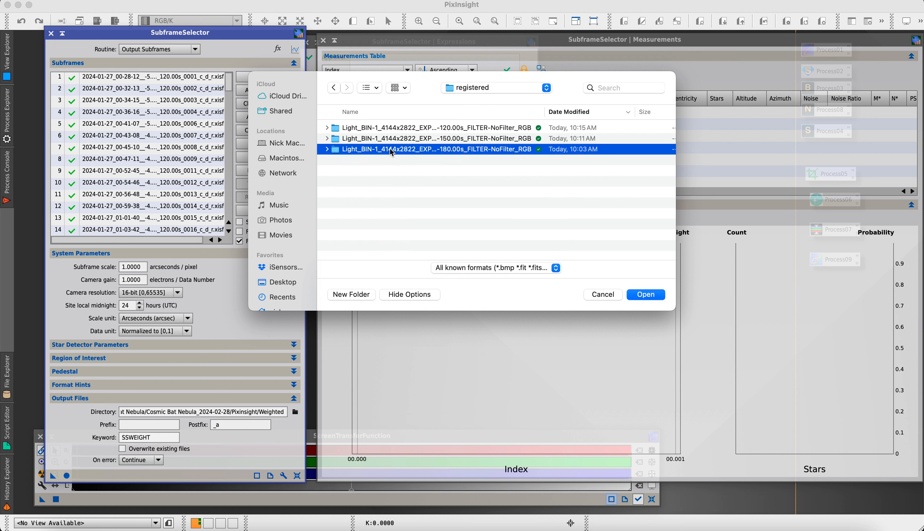
{"action": "double_click", "coordinate": [391, 150]}
{"action": "scroll", "coordinate": [392, 223], "scroll_direction": "down", "scroll_amount": 5}
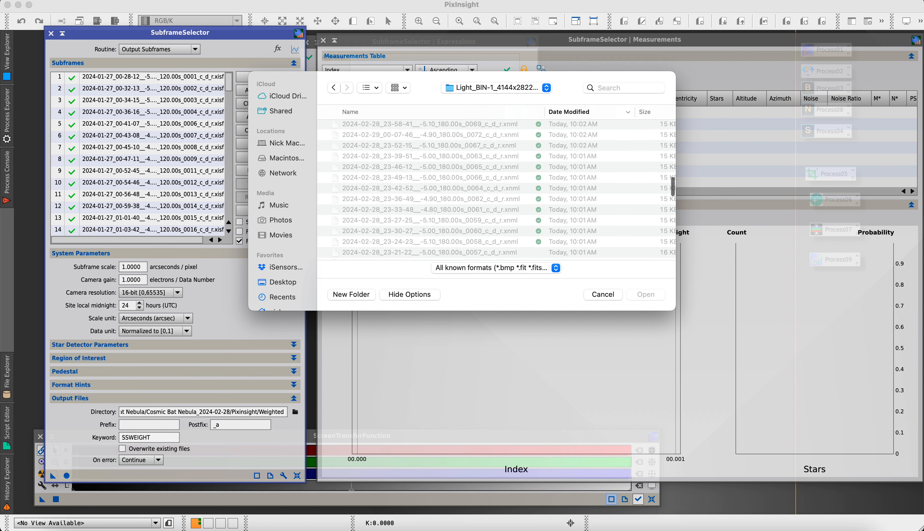
{"action": "scroll", "coordinate": [392, 205], "scroll_direction": "down", "scroll_amount": 10}
{"action": "left_click", "coordinate": [374, 187]}
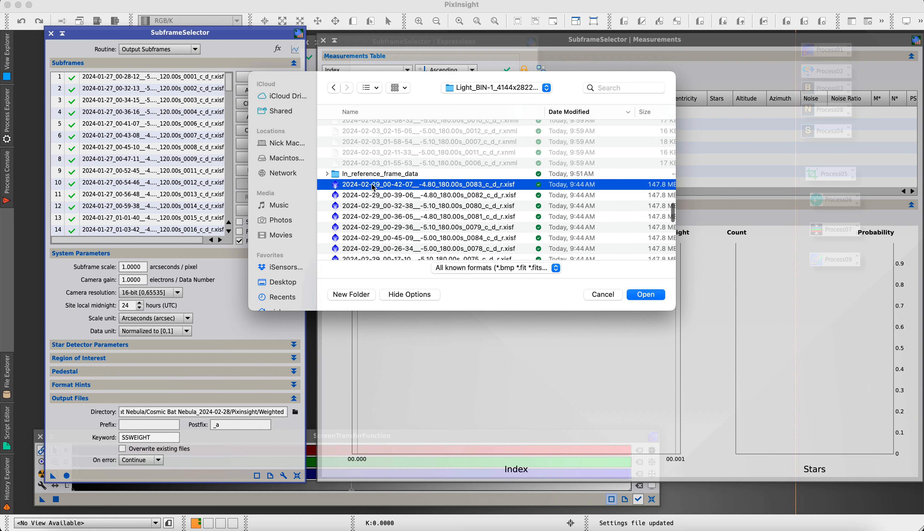
{"action": "scroll", "coordinate": [363, 220], "scroll_direction": "down", "scroll_amount": 10}
{"action": "left_click", "coordinate": [354, 251], "text": "shift"}
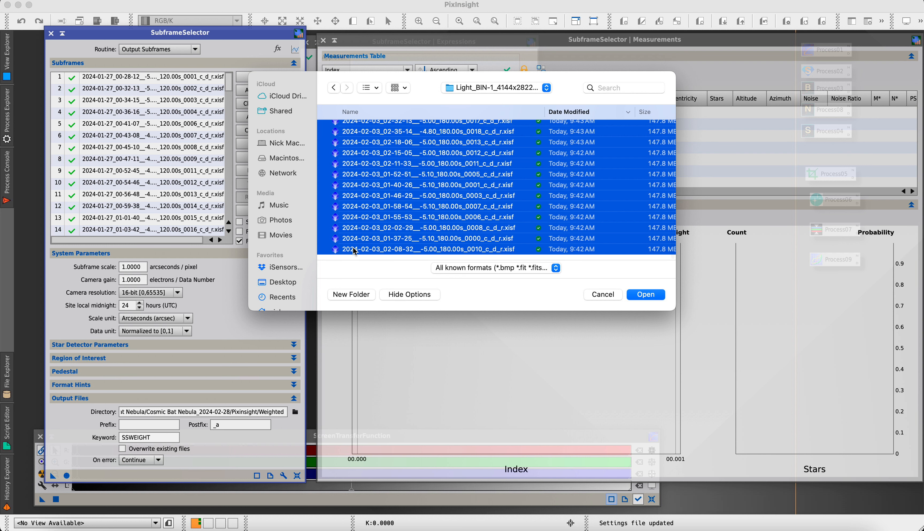
{"action": "left_click", "coordinate": [646, 295]}
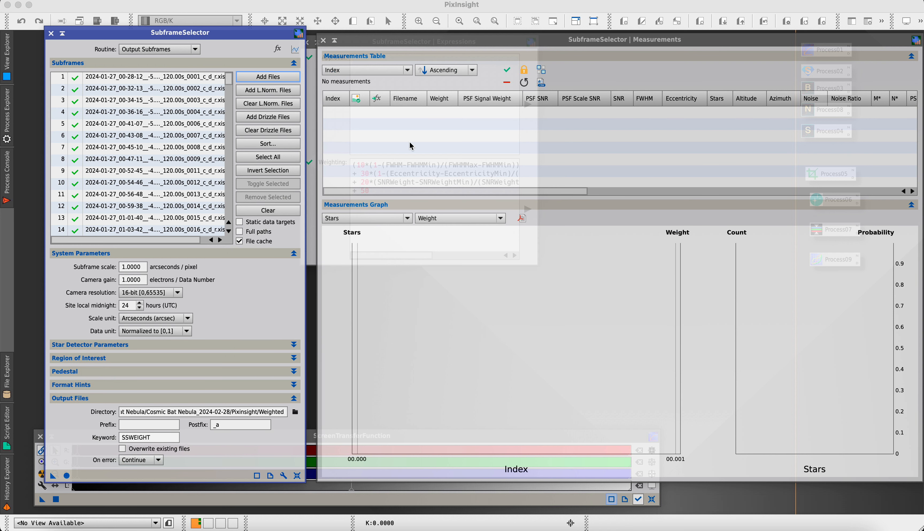
Set the routine to Measure Subframes and the output directory to a new folder named Weighted inside Pixinsight 3.
{"action": "left_click", "coordinate": [193, 51]}
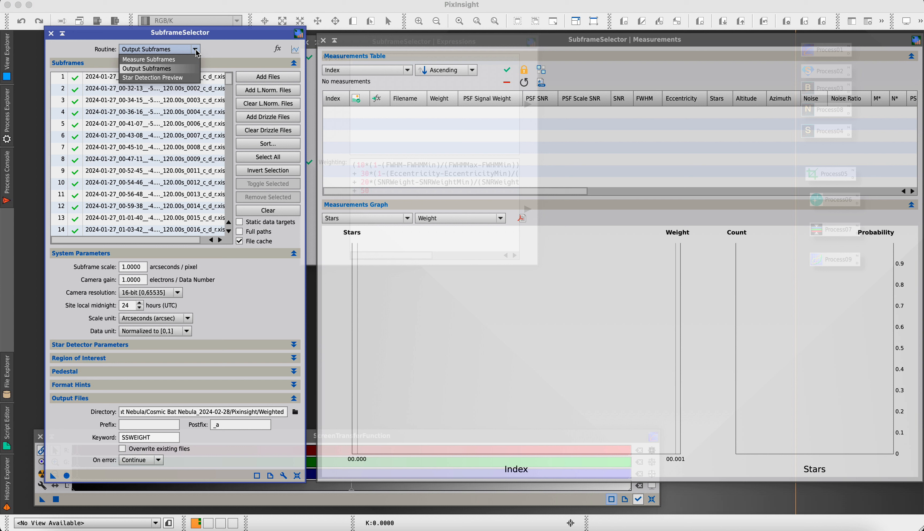
{"action": "left_click", "coordinate": [168, 62]}
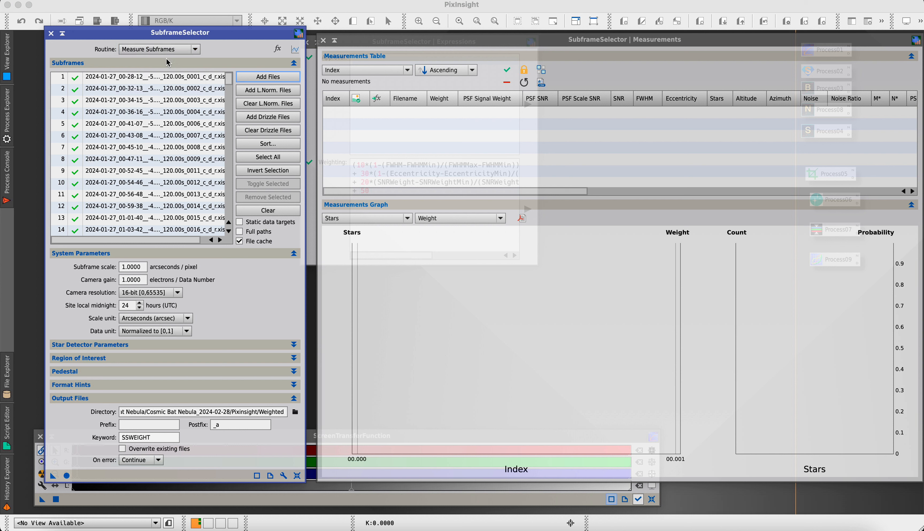
{"action": "left_click", "coordinate": [295, 412]}
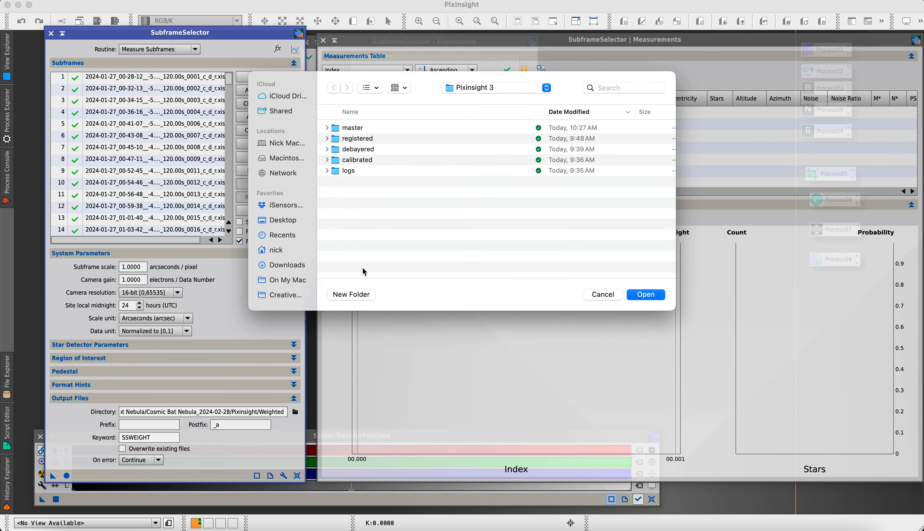
{"action": "left_click", "coordinate": [352, 294]}
{"action": "type", "text": "W"}
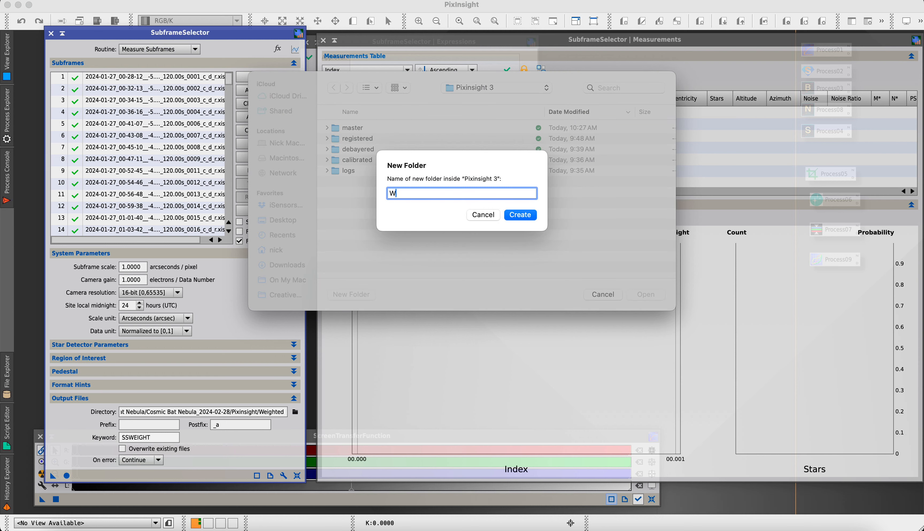
{"action": "type", "text": "eighted"}
{"action": "left_click", "coordinate": [525, 217]}
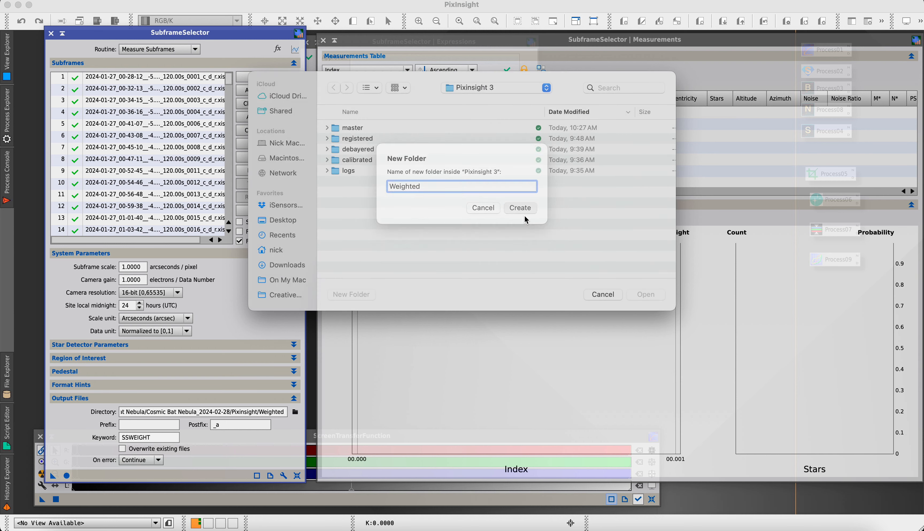
{"action": "left_click", "coordinate": [642, 297]}
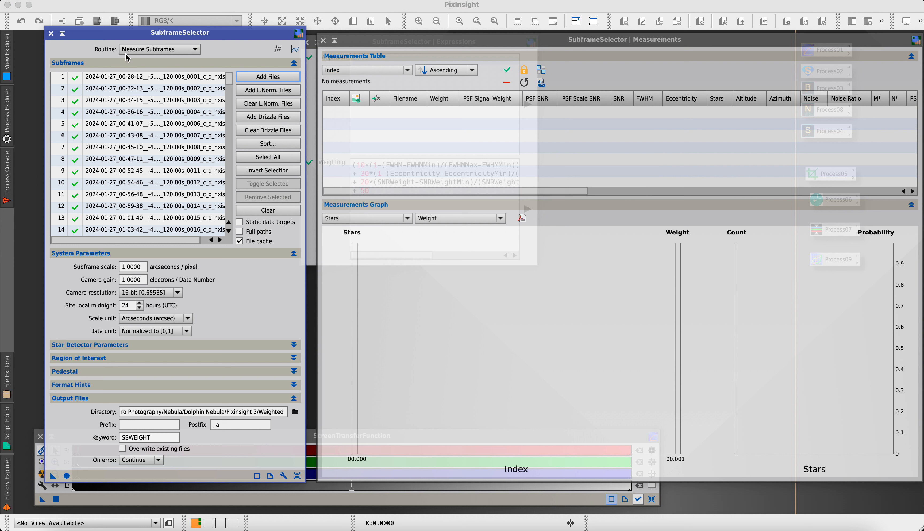
Run the subframe measurement, move the SubframeSelector window to uncover the console, and bring the Measurements window to the front.
{"action": "left_click", "coordinate": [66, 475]}
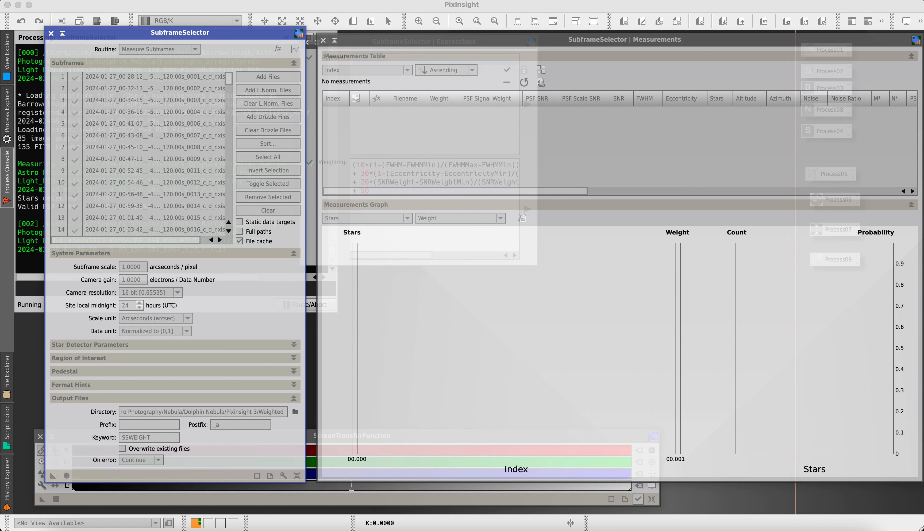
{"action": "left_click_drag", "start_coordinate": [103, 33], "coordinate": [211, 40]}
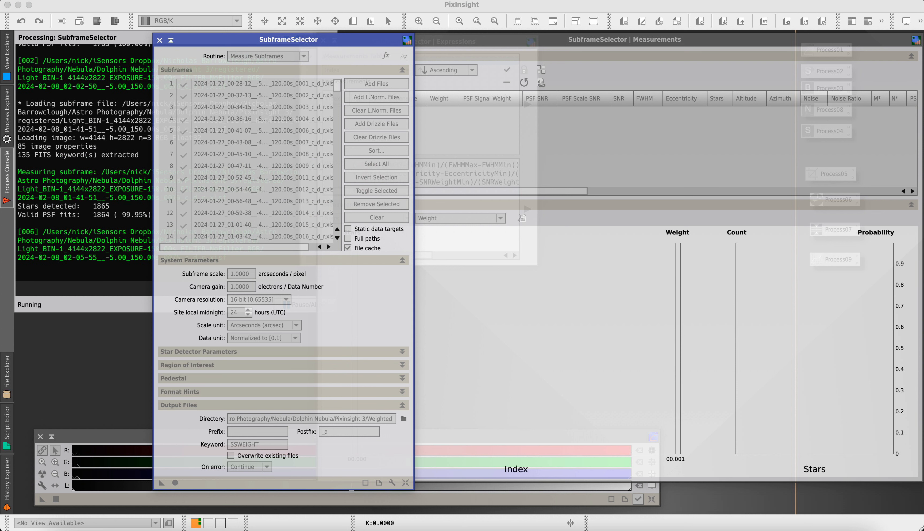
{"action": "left_click_drag", "start_coordinate": [221, 39], "coordinate": [162, 40]}
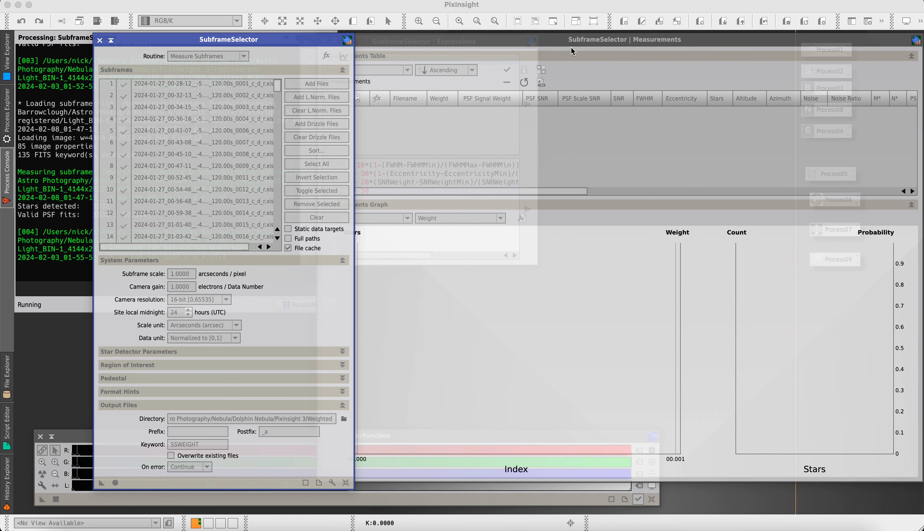
{"action": "left_click", "coordinate": [556, 43]}
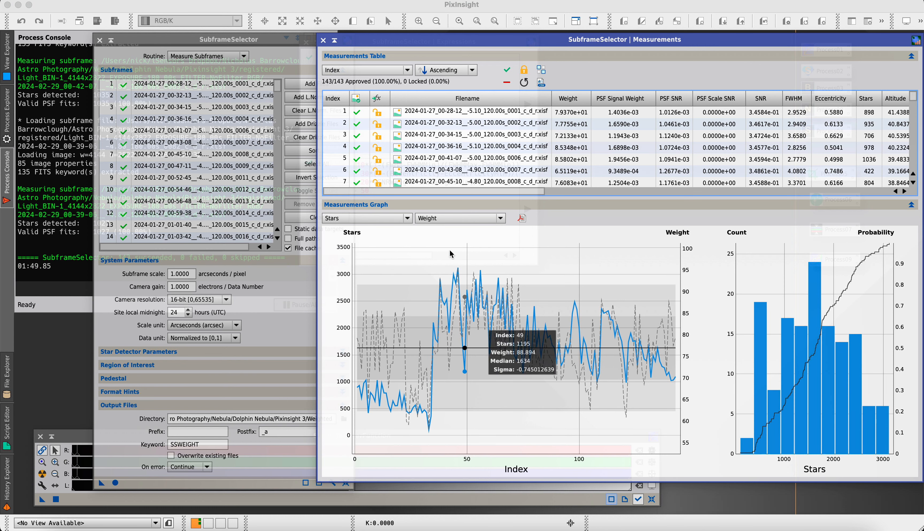
Plot FWHM against Weight in the Measurements Graph and reject the high-FWHM frames at index 33 and 25.
{"action": "left_click", "coordinate": [365, 218]}
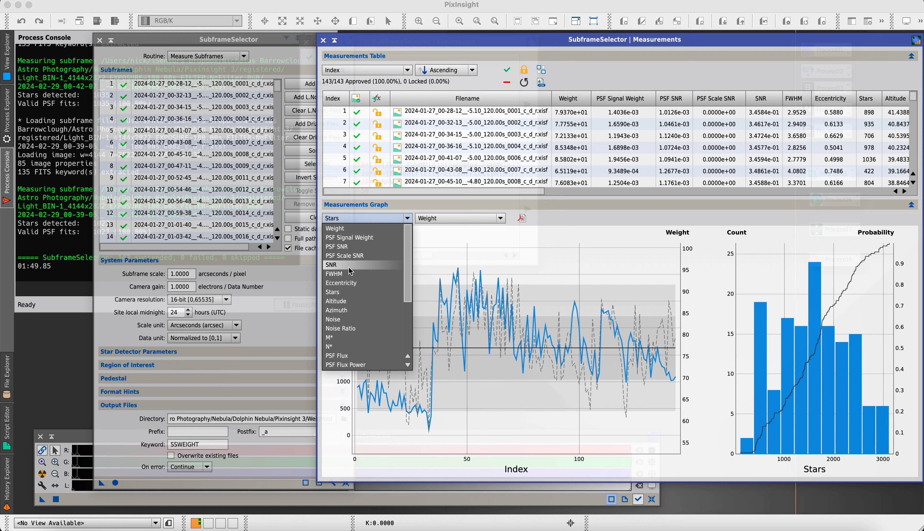
{"action": "left_click", "coordinate": [361, 274]}
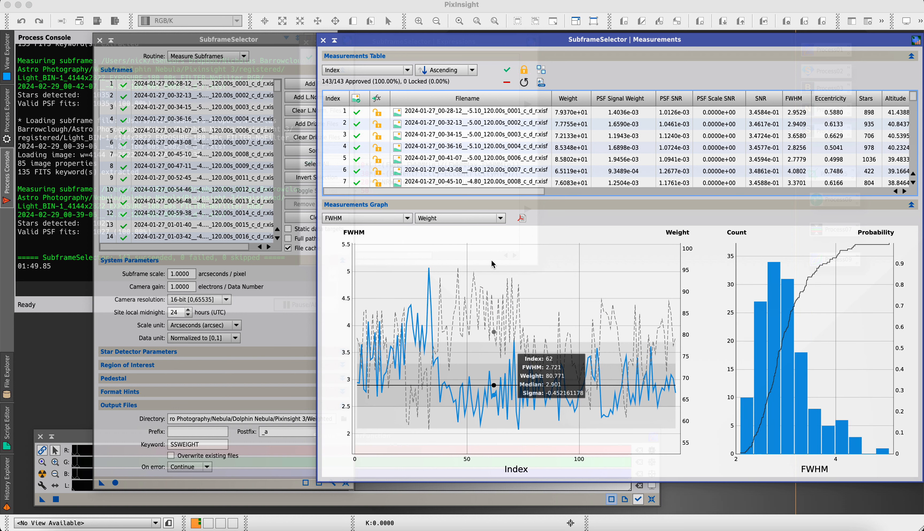
{"action": "left_click", "coordinate": [429, 268]}
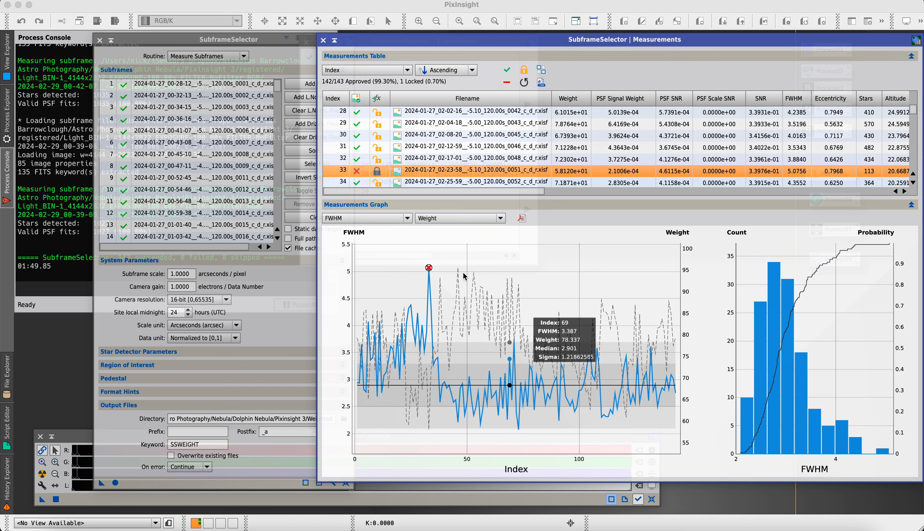
{"action": "left_click", "coordinate": [411, 305]}
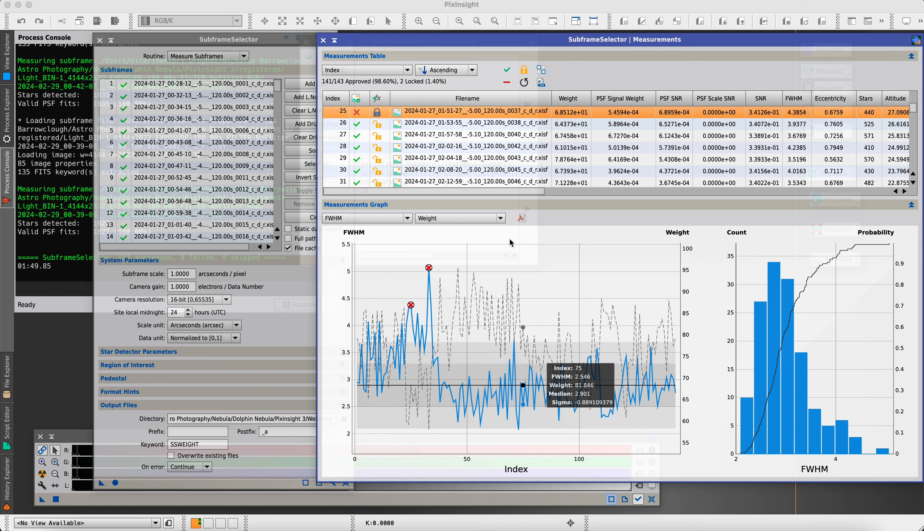
Plot Eccentricity in the Measurements Graph and reject the peak frames at index 35, 36 and 37.
{"action": "left_click", "coordinate": [391, 220]}
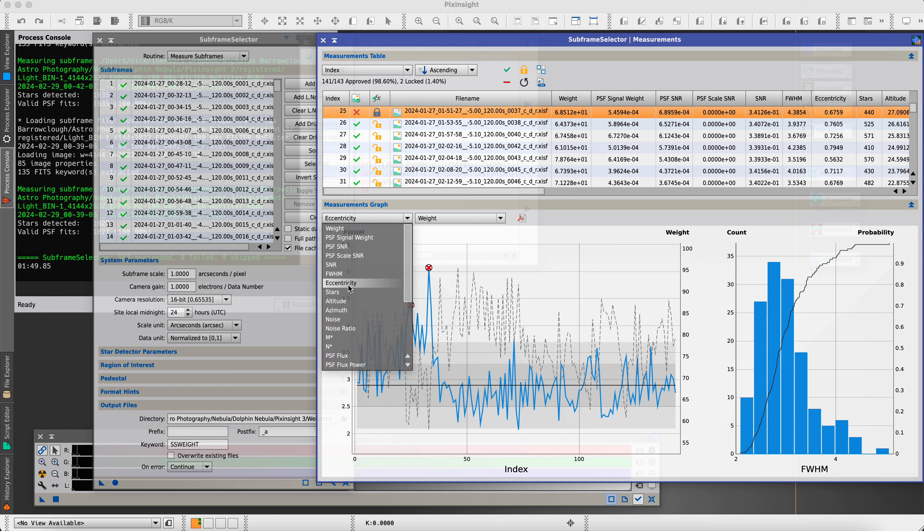
{"action": "left_click", "coordinate": [367, 287]}
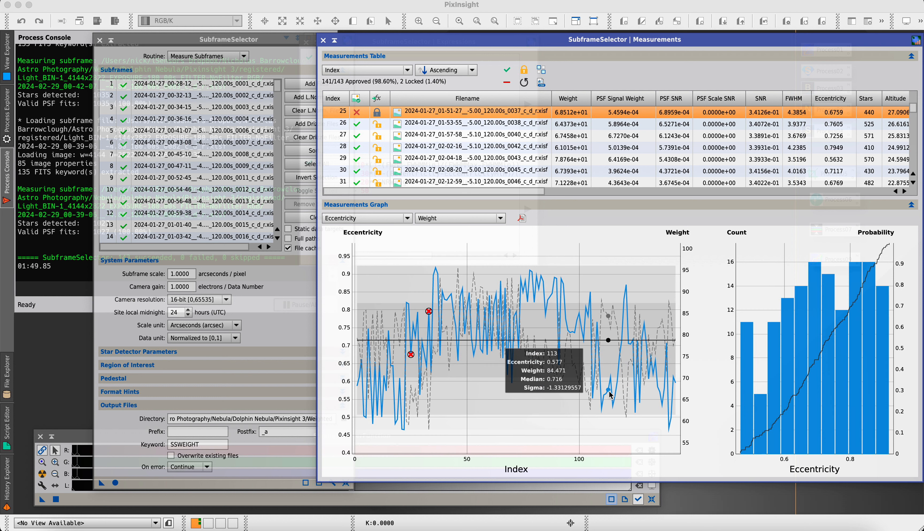
{"action": "left_click", "coordinate": [435, 268]}
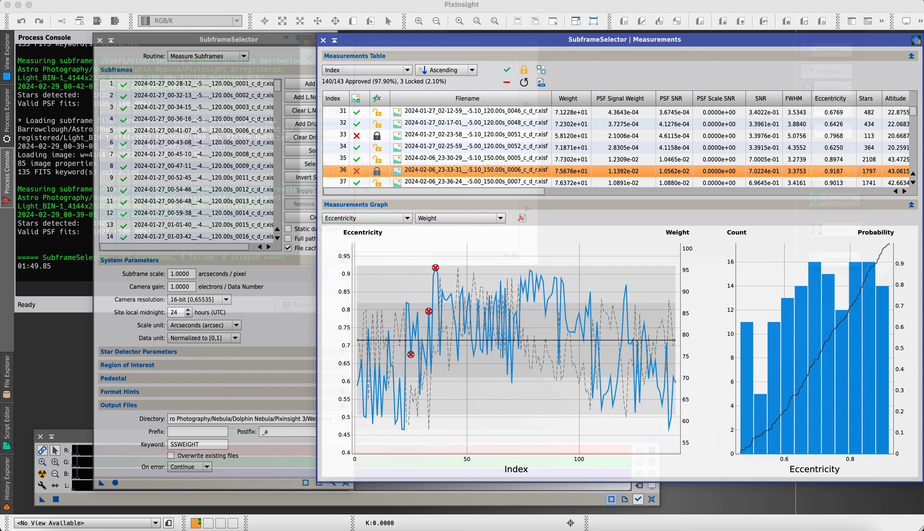
{"action": "left_click", "coordinate": [436, 275]}
{"action": "left_click", "coordinate": [433, 275]}
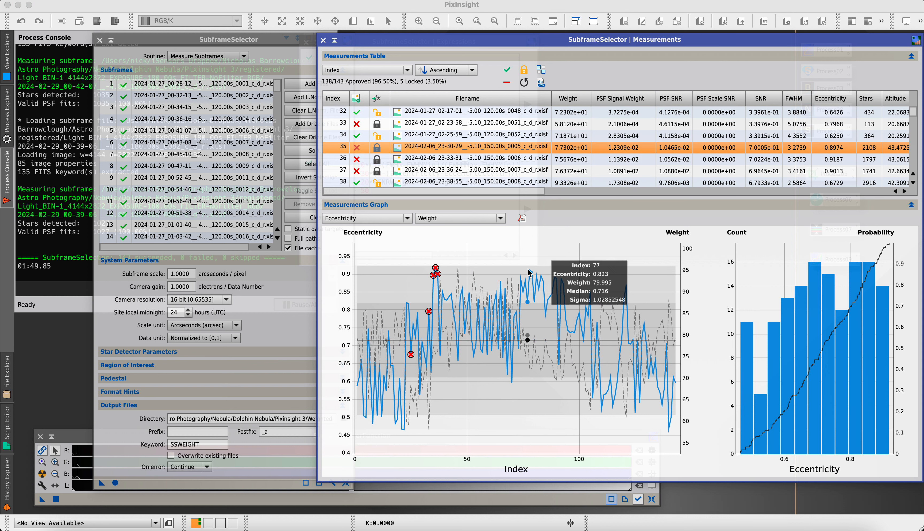
Reject the high-eccentricity frames at index 78, 79, 81, 83, 89 and 92 on the graph.
{"action": "left_click", "coordinate": [530, 272]}
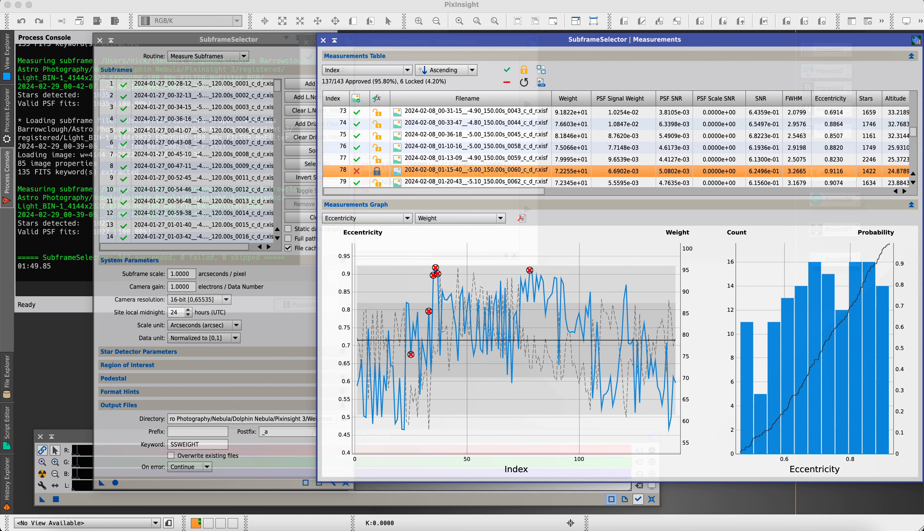
{"action": "left_click", "coordinate": [532, 271]}
{"action": "left_click", "coordinate": [536, 277]}
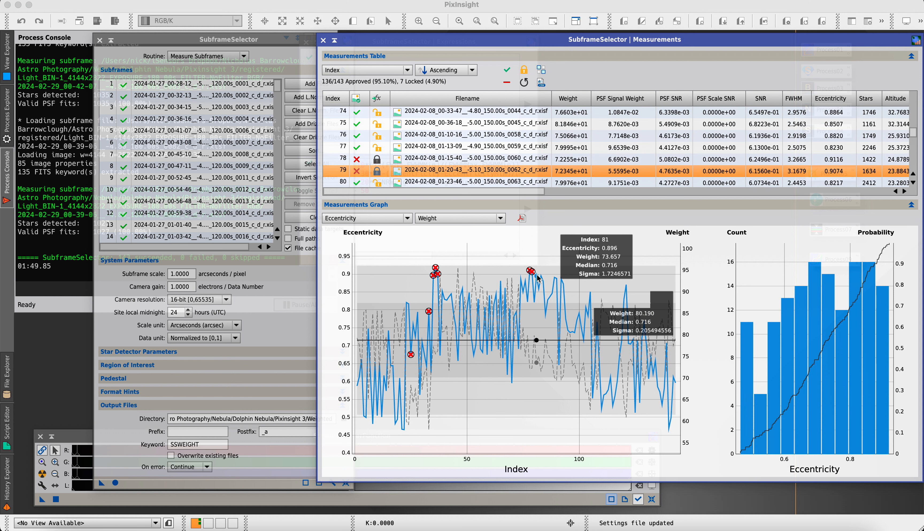
{"action": "left_click", "coordinate": [541, 276]}
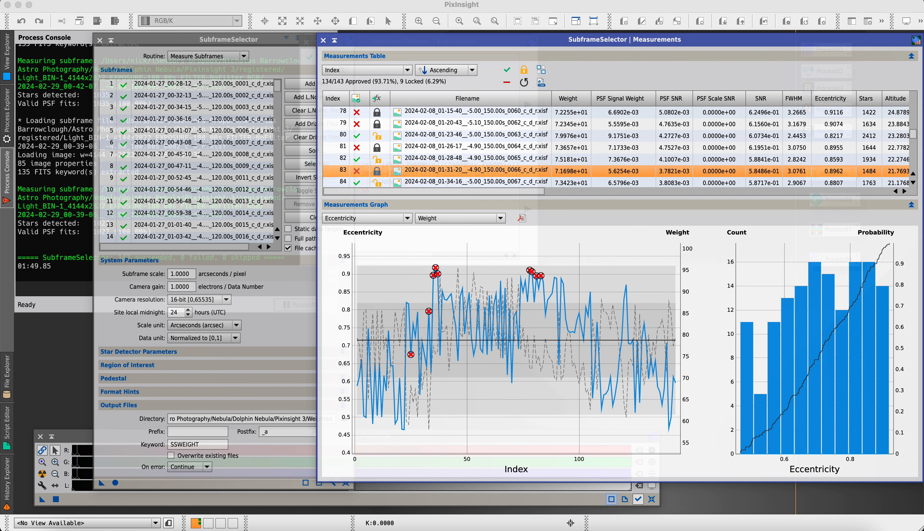
{"action": "left_click", "coordinate": [555, 277]}
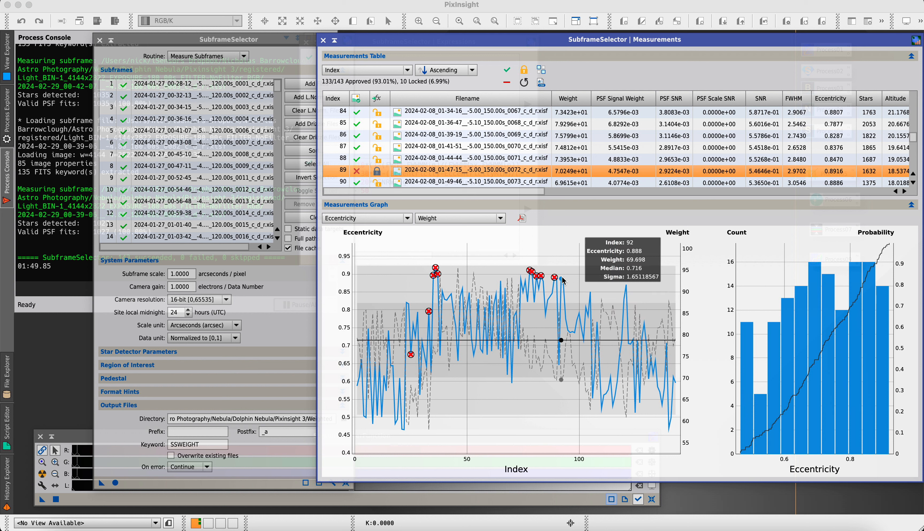
{"action": "left_click", "coordinate": [561, 278]}
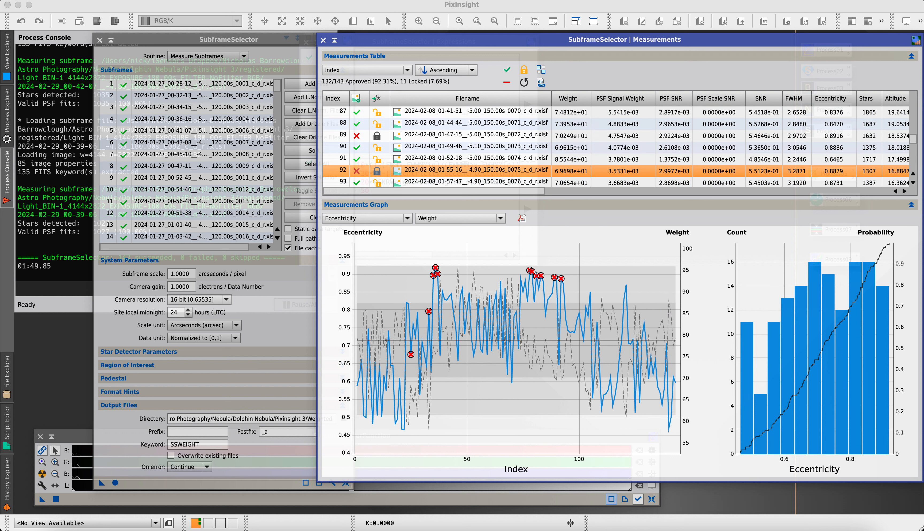
Plot Stars against Weight in the Measurements Graph and reject the low-star frames at index 6, 11, 16, 121, 108 and 28.
{"action": "left_click", "coordinate": [381, 218]}
{"action": "left_click", "coordinate": [344, 293]}
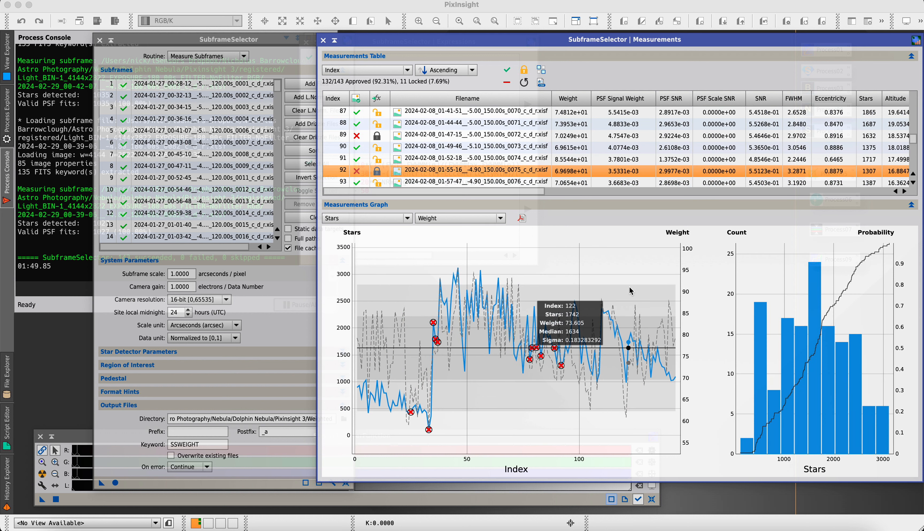
{"action": "left_click", "coordinate": [368, 414]}
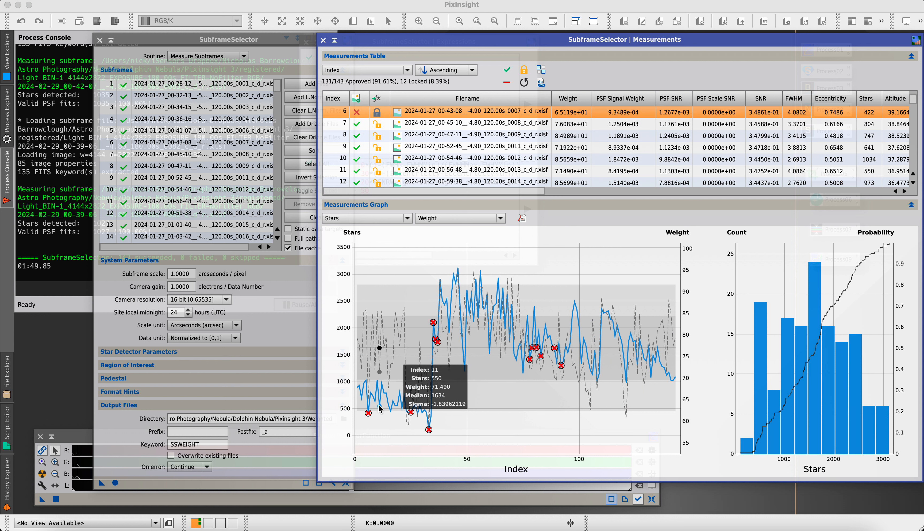
{"action": "left_click", "coordinate": [379, 407]}
{"action": "left_click", "coordinate": [391, 412]}
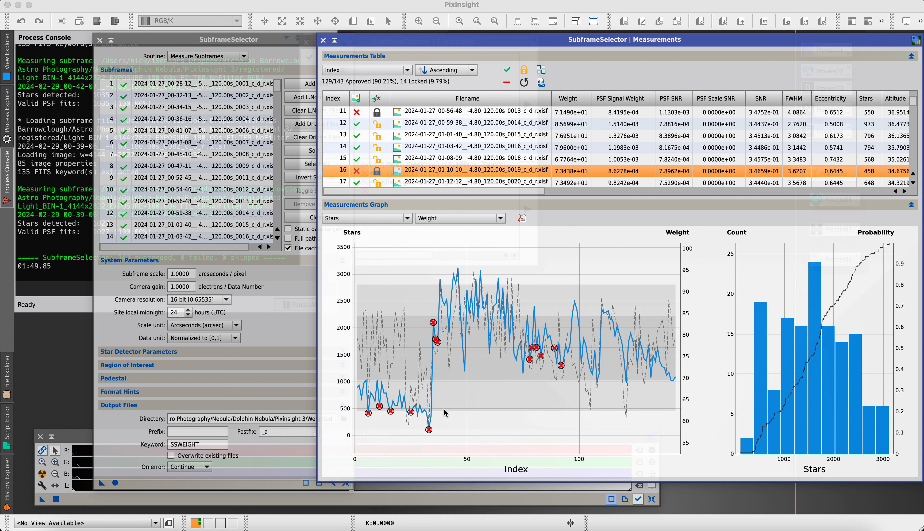
{"action": "left_click", "coordinate": [626, 385]}
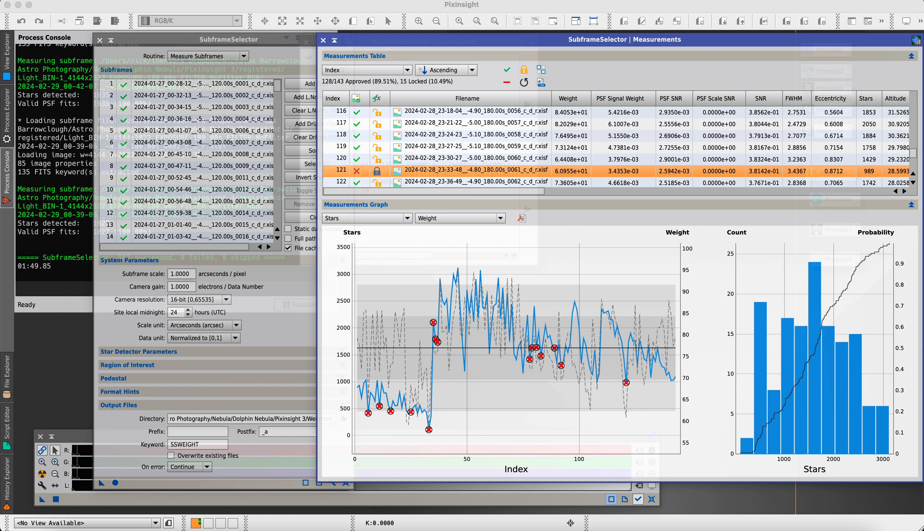
{"action": "left_click", "coordinate": [598, 383]}
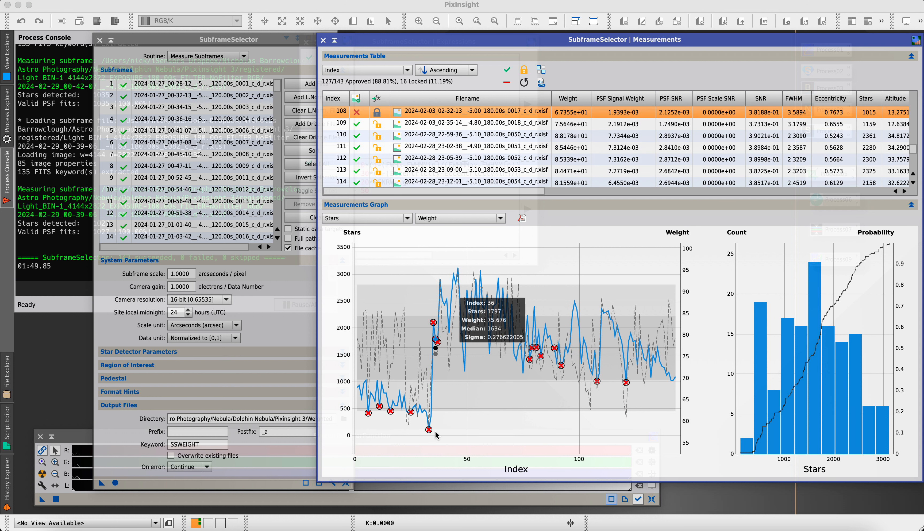
{"action": "left_click", "coordinate": [418, 415]}
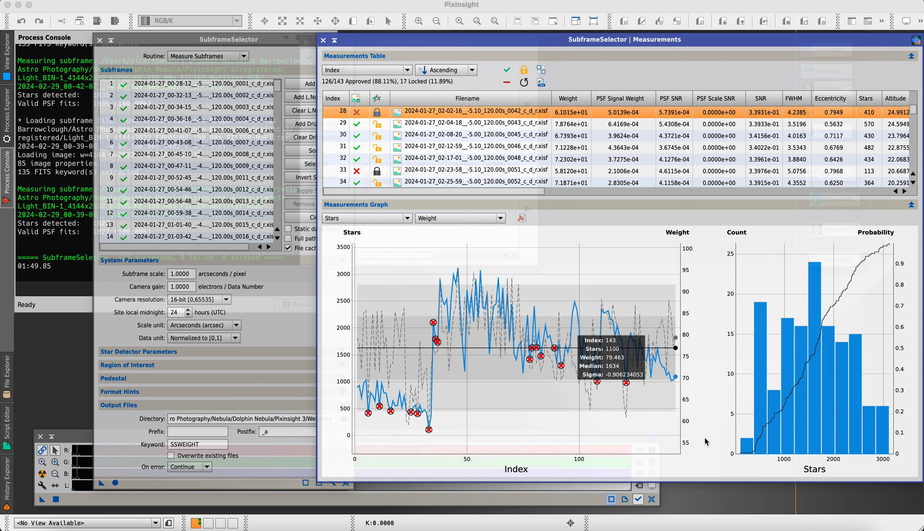
Reject more of the low-star 120 s frames on the graph, at index 20, 5, 9, 14, 3, 19, 21 and 22.
{"action": "left_click", "coordinate": [401, 394]}
{"action": "left_click", "coordinate": [366, 380]}
{"action": "mouse_move", "coordinate": [590, 439]}
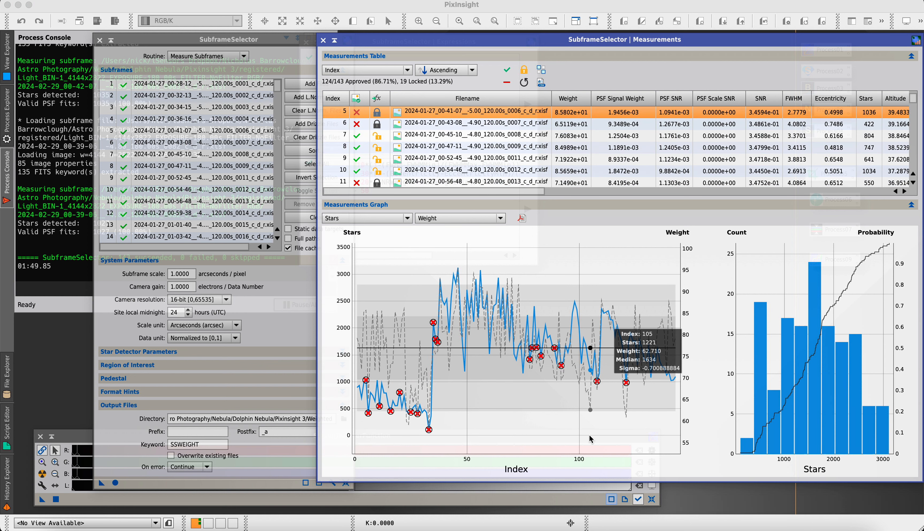
{"action": "left_click", "coordinate": [375, 401]}
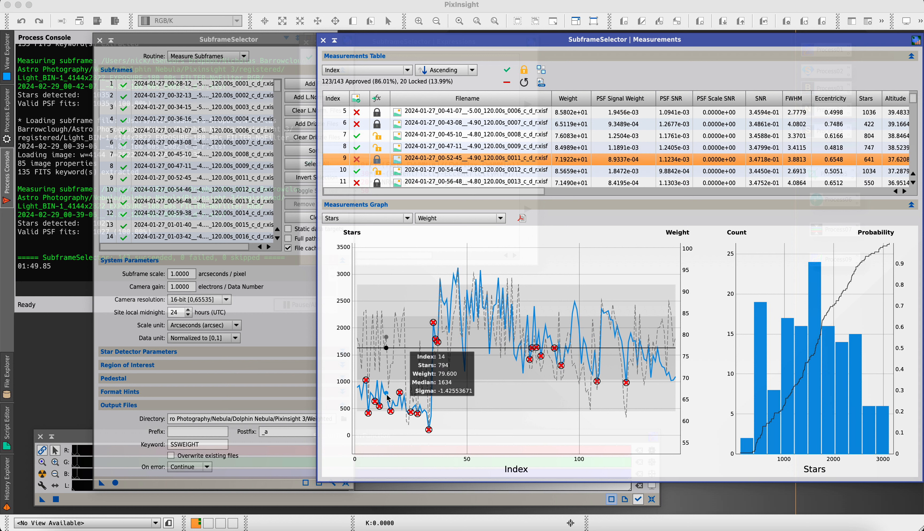
{"action": "left_click", "coordinate": [387, 396]}
{"action": "left_click", "coordinate": [363, 401]}
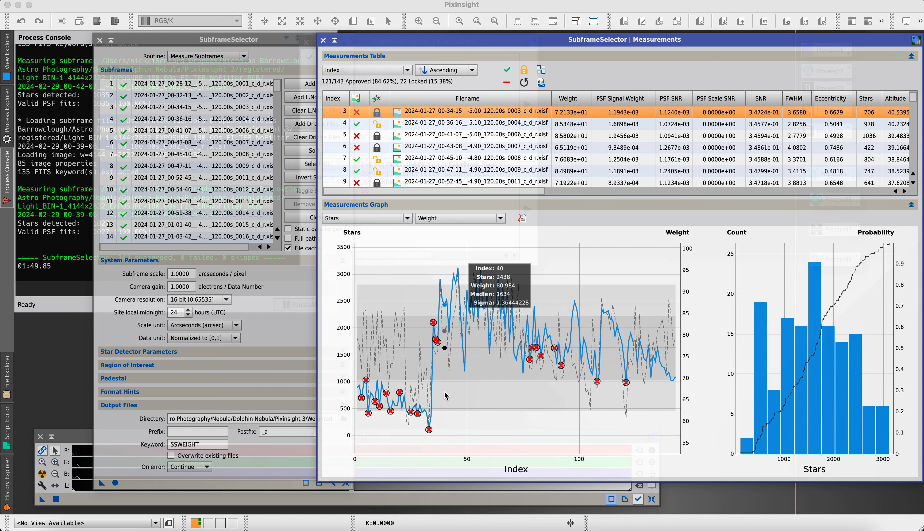
{"action": "left_click", "coordinate": [398, 407]}
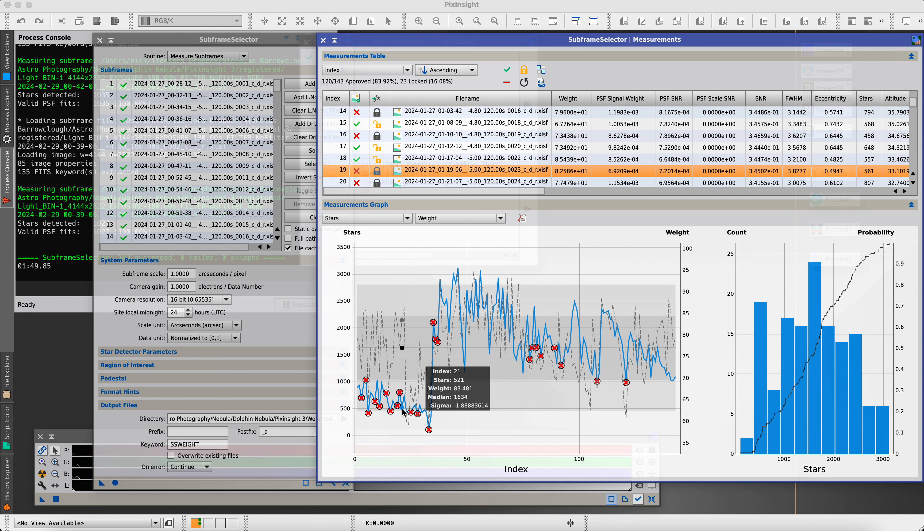
{"action": "left_click", "coordinate": [402, 408]}
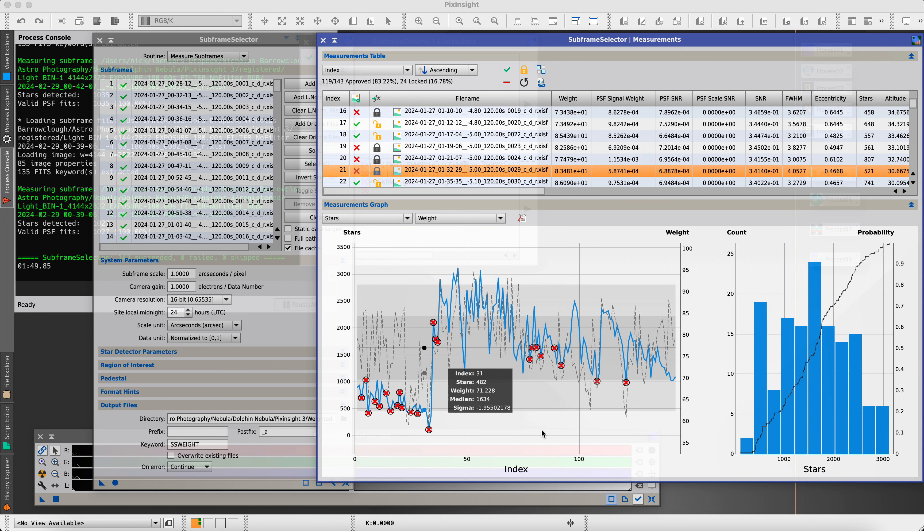
{"action": "left_click", "coordinate": [405, 395]}
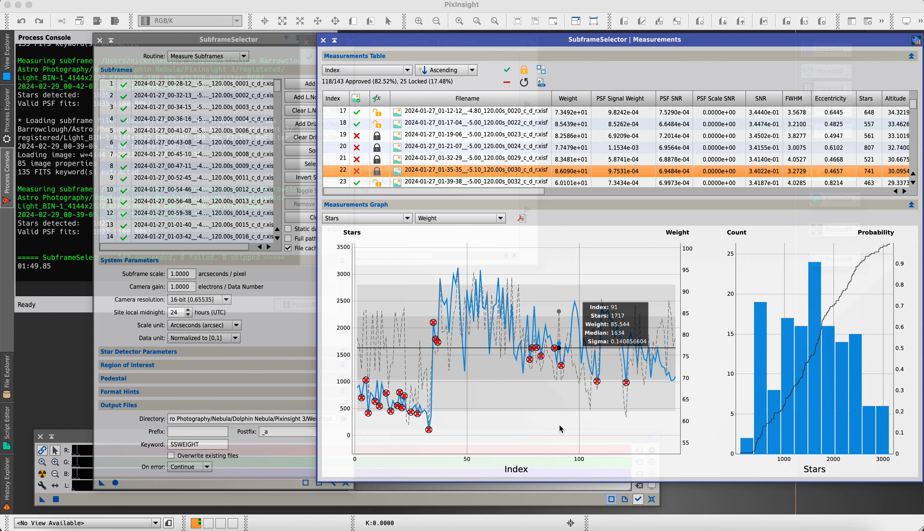
Move the Measurements window aside to examine the weighting formula in the Expressions window, and bring the measurements back to the front.
{"action": "left_click_drag", "start_coordinate": [484, 44], "coordinate": [610, 36]}
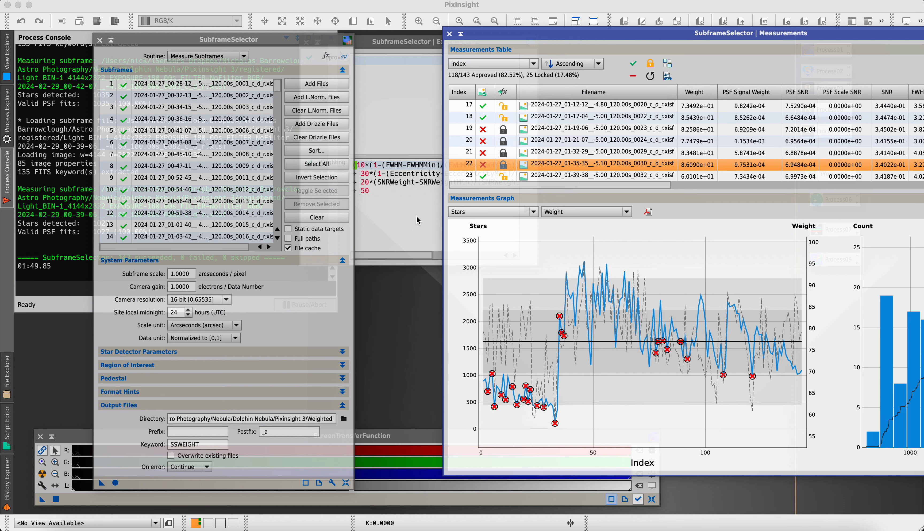
{"action": "left_click", "coordinate": [391, 227]}
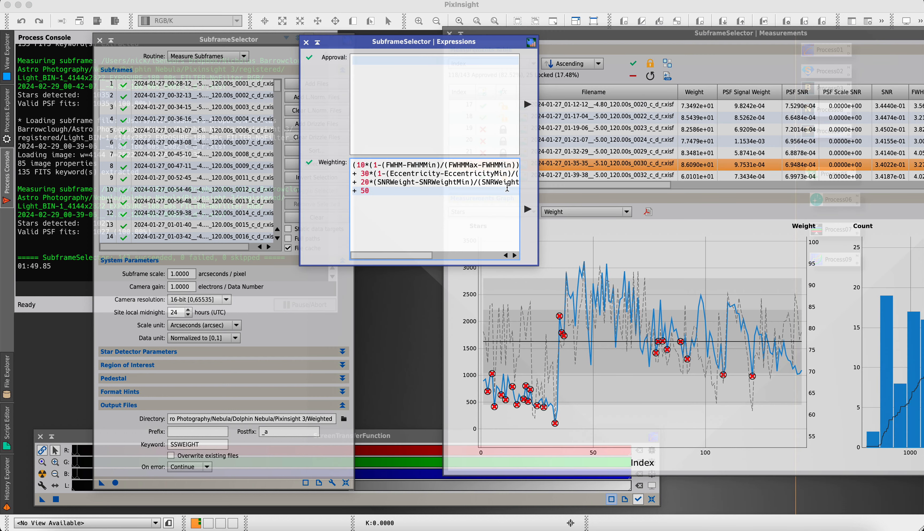
{"action": "left_click_drag", "start_coordinate": [683, 36], "coordinate": [595, 35]}
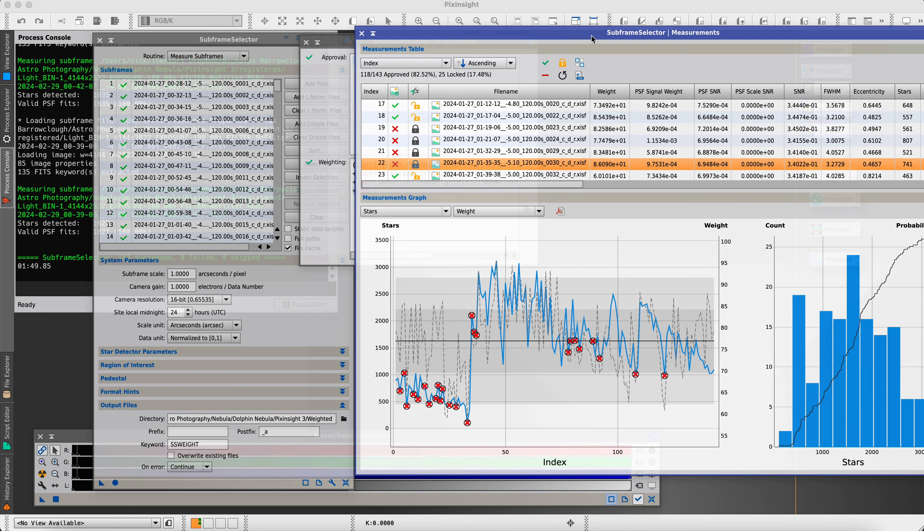
{"action": "mouse_move", "coordinate": [474, 312]}
Set the SubframeSelector routine to Output Subframes and write the approved frames to the Weighted folder with the SSWEIGHT keyword.
{"action": "left_click", "coordinate": [251, 43]}
{"action": "left_click", "coordinate": [202, 57]}
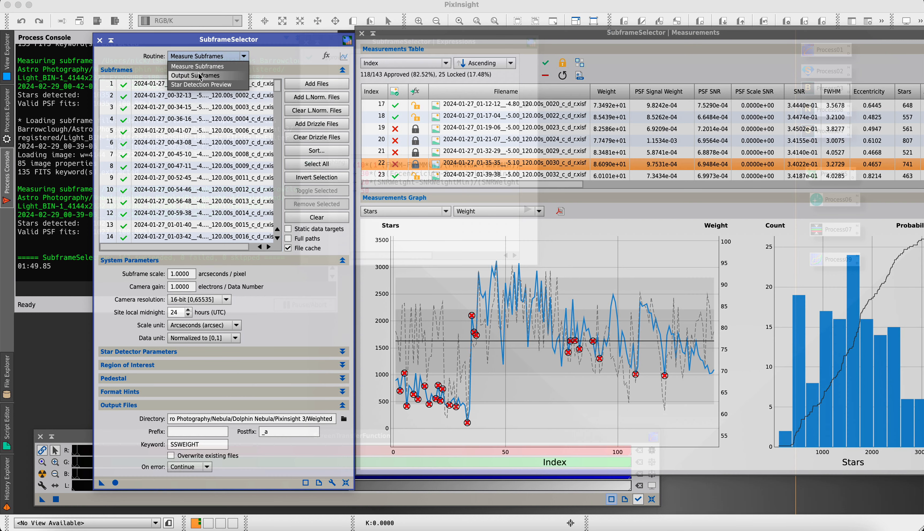
{"action": "left_click", "coordinate": [218, 77]}
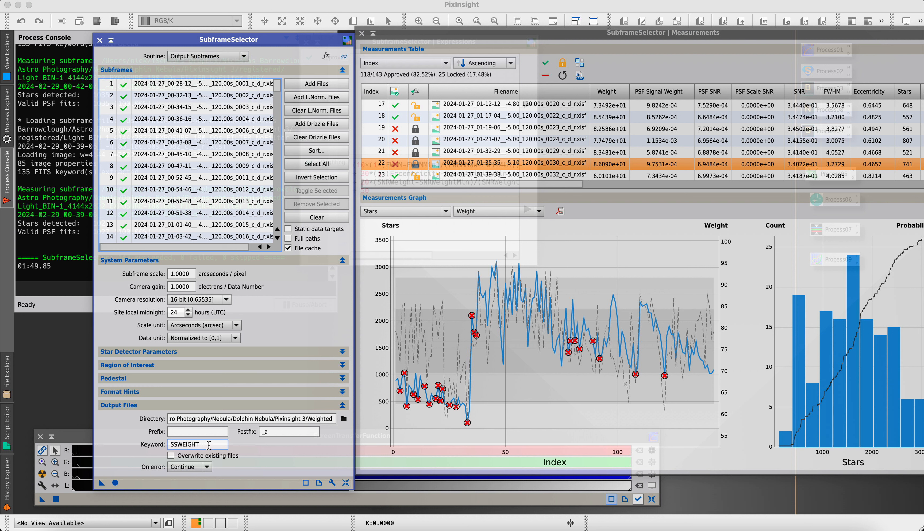
{"action": "double_click", "coordinate": [172, 444]}
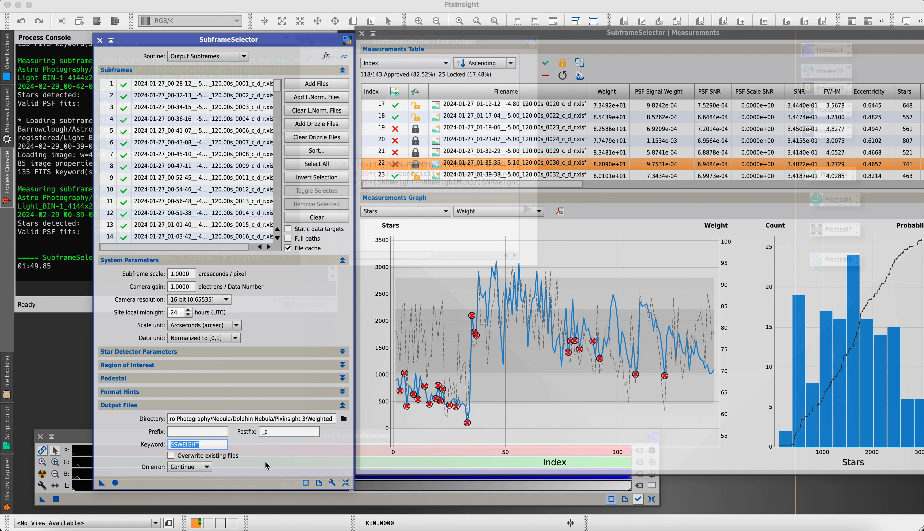
{"action": "left_click", "coordinate": [116, 483]}
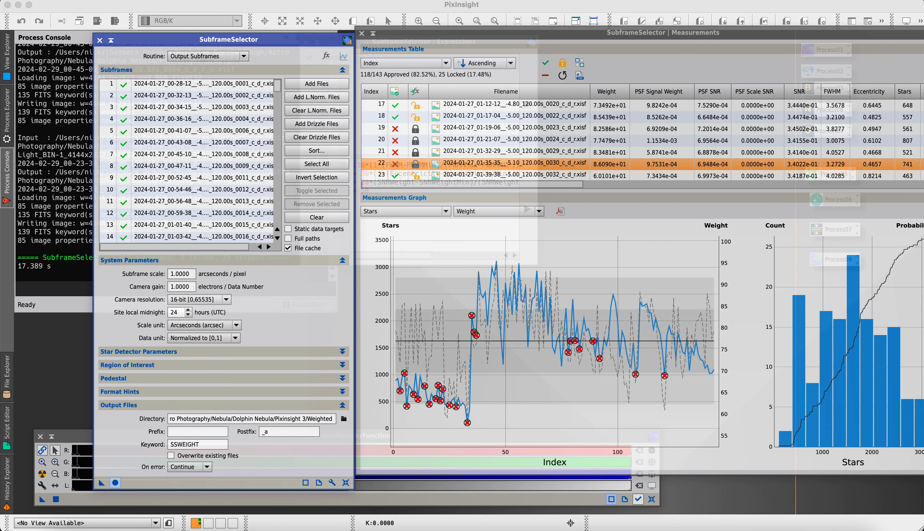
{"action": "left_click", "coordinate": [7, 440]}
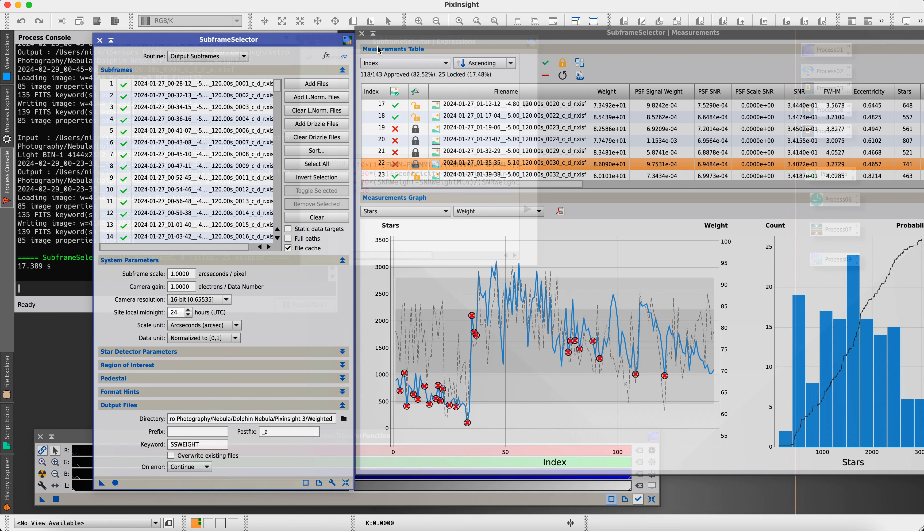
Close SubframeSelector, hide the Process Console and open the ImageIntegration process.
{"action": "left_click", "coordinate": [100, 40]}
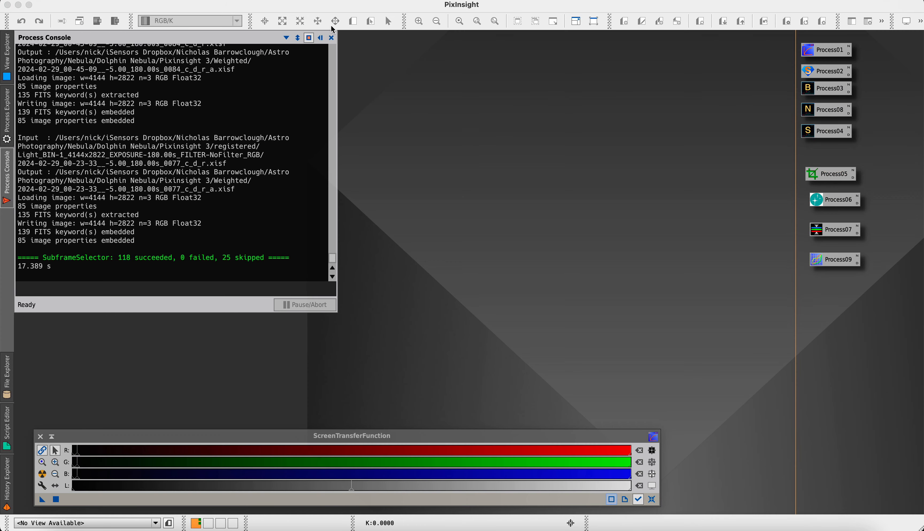
{"action": "left_click", "coordinate": [320, 38]}
{"action": "left_click", "coordinate": [240, 1]}
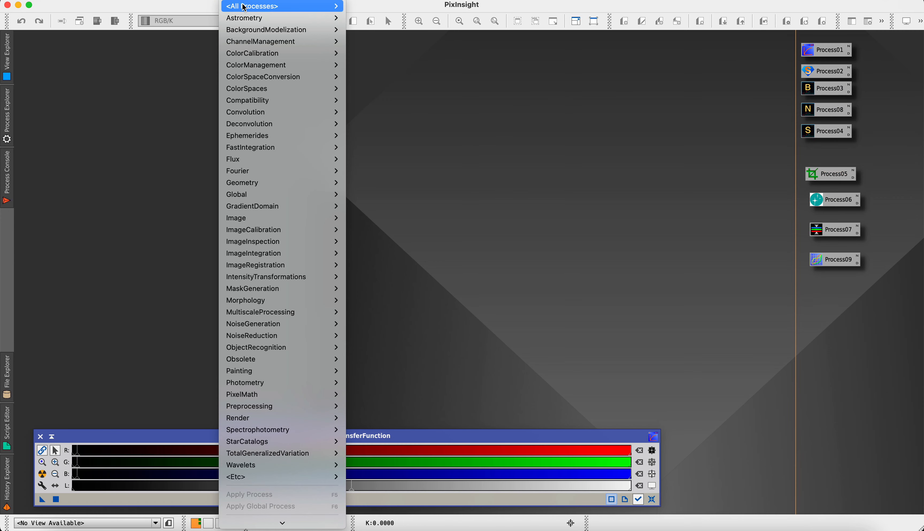
{"action": "mouse_move", "coordinate": [259, 5]}
{"action": "scroll", "coordinate": [416, 246], "scroll_direction": "down", "scroll_amount": 3}
{"action": "scroll", "coordinate": [416, 257], "scroll_direction": "down", "scroll_amount": 8}
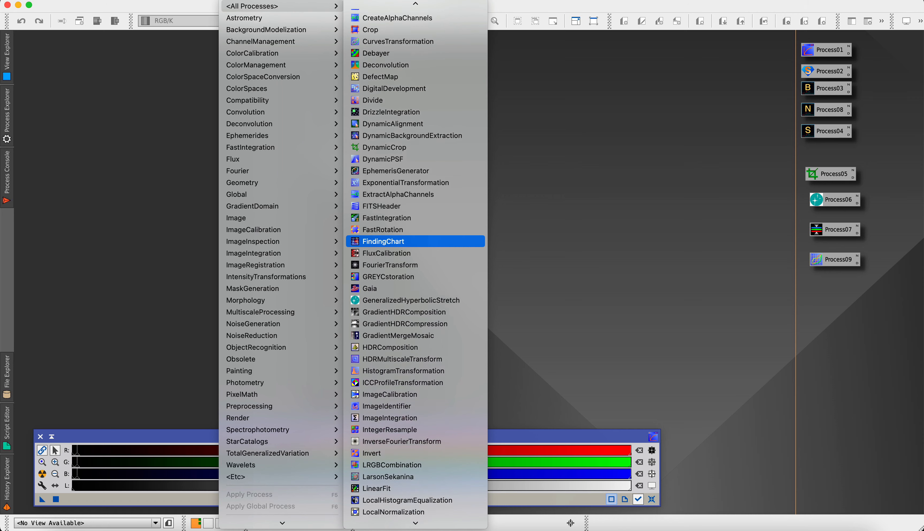
{"action": "scroll", "coordinate": [409, 422], "scroll_direction": "down", "scroll_amount": 3}
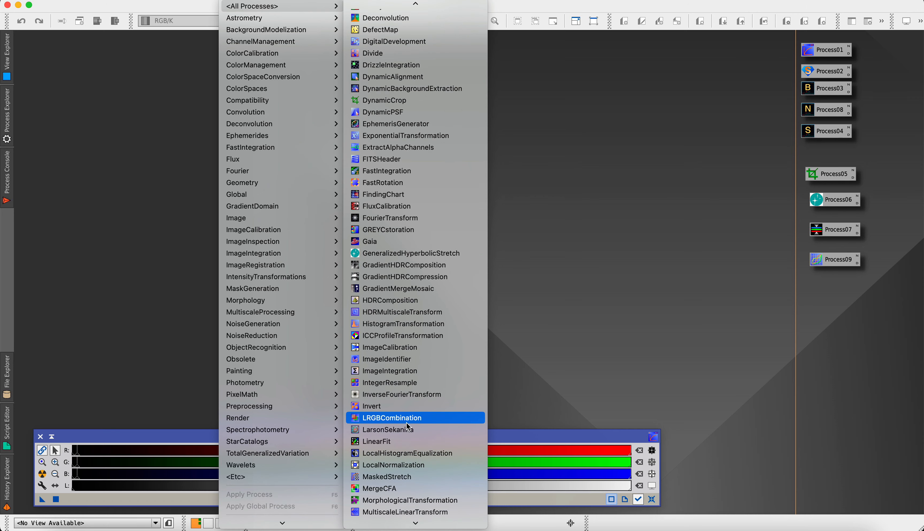
{"action": "left_click", "coordinate": [396, 352]}
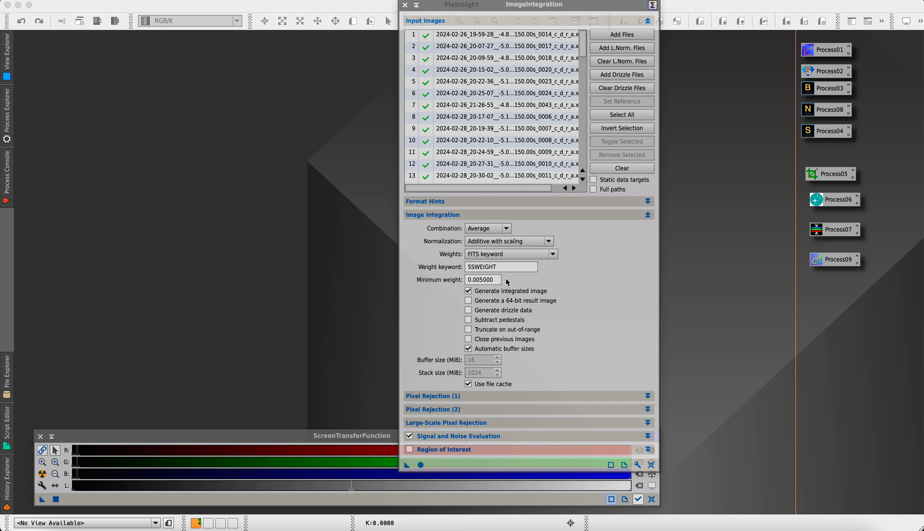
Keep SSWEIGHT as the weight keyword, clear the old input images and add all the frames from the Pixinsight 3 Weighted folder.
{"action": "double_click", "coordinate": [476, 266]}
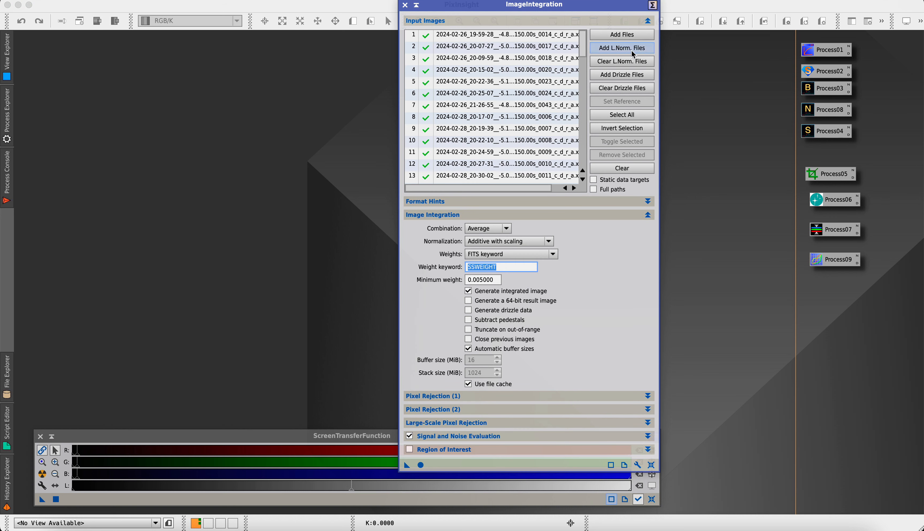
{"action": "left_click", "coordinate": [623, 168]}
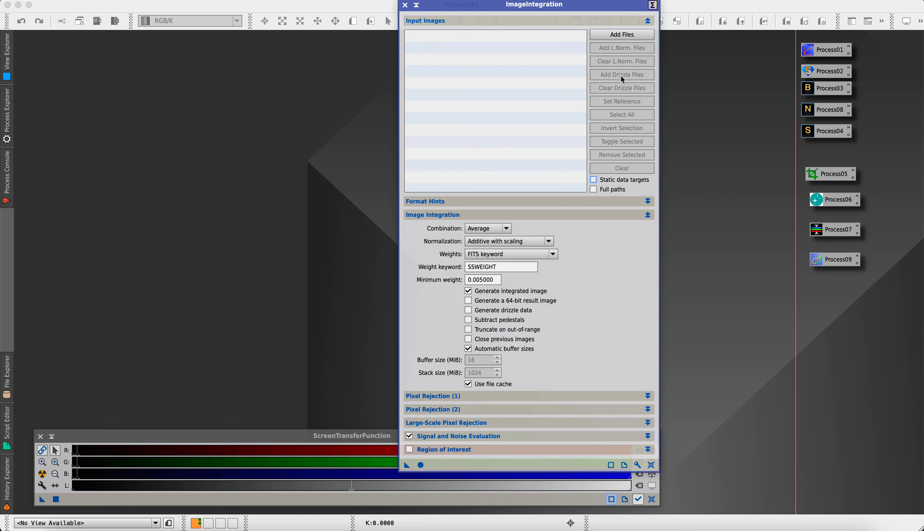
{"action": "left_click", "coordinate": [617, 36]}
{"action": "left_click", "coordinate": [491, 85]}
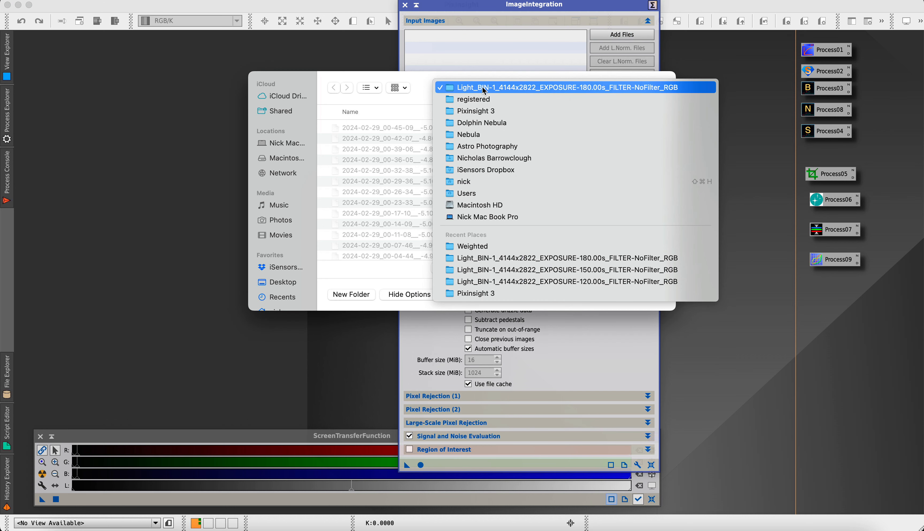
{"action": "left_click", "coordinate": [452, 110]}
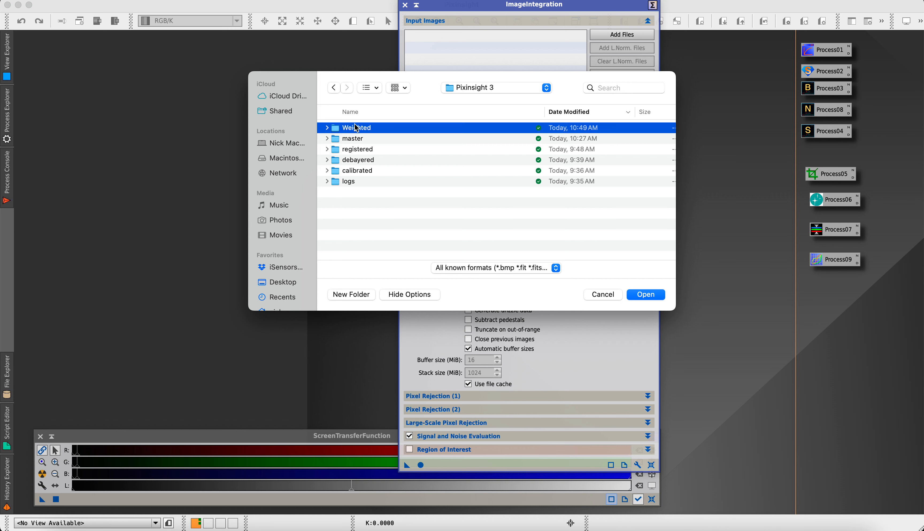
{"action": "double_click", "coordinate": [359, 127]}
{"action": "scroll", "coordinate": [440, 206], "scroll_direction": "down", "scroll_amount": 15}
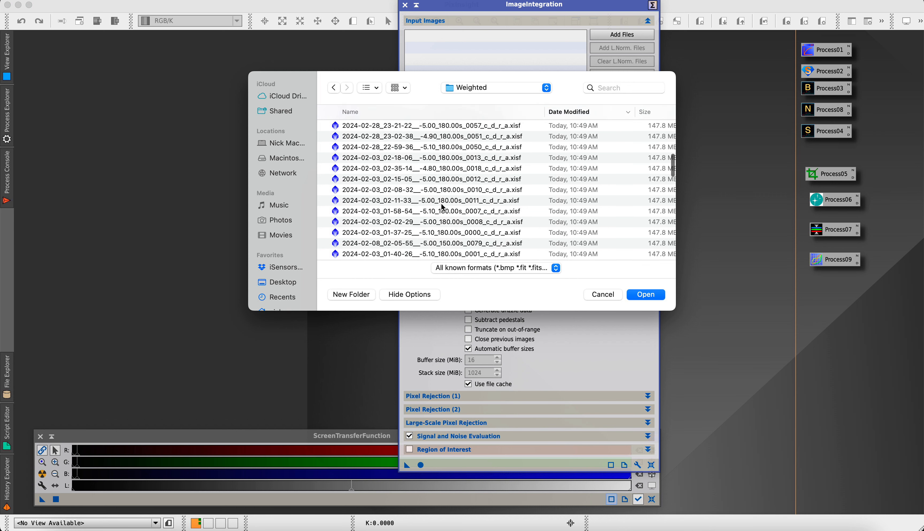
{"action": "left_click", "coordinate": [382, 250], "text": "shift"}
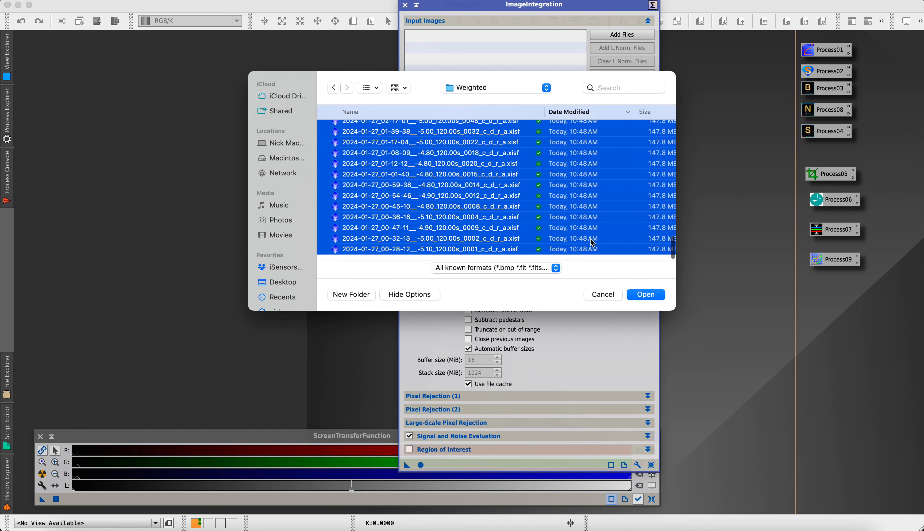
{"action": "left_click", "coordinate": [646, 294]}
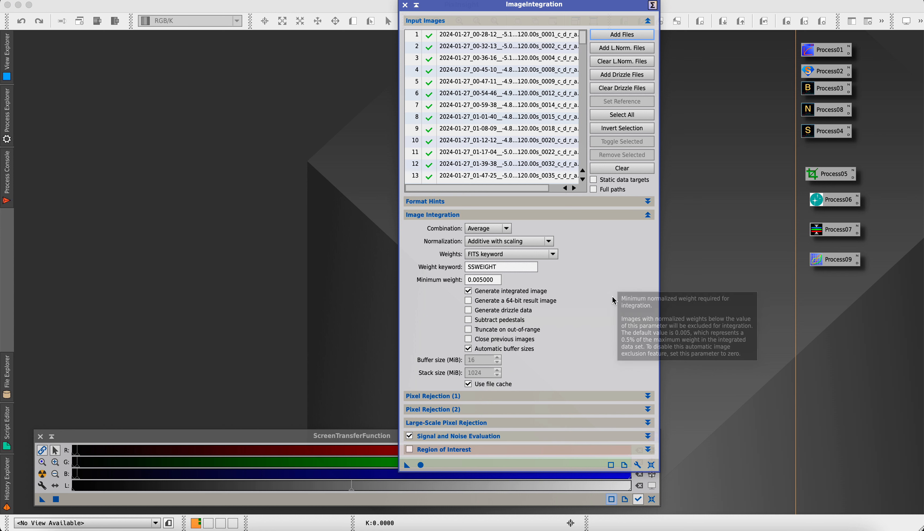
Run the image integration on the weighted frames and hide the Process Console to uncover the resulting images.
{"action": "left_click", "coordinate": [421, 466]}
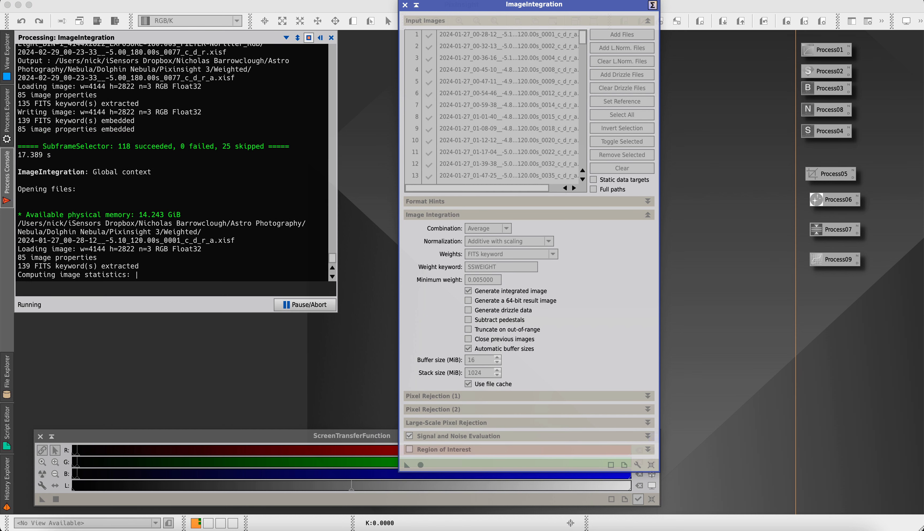
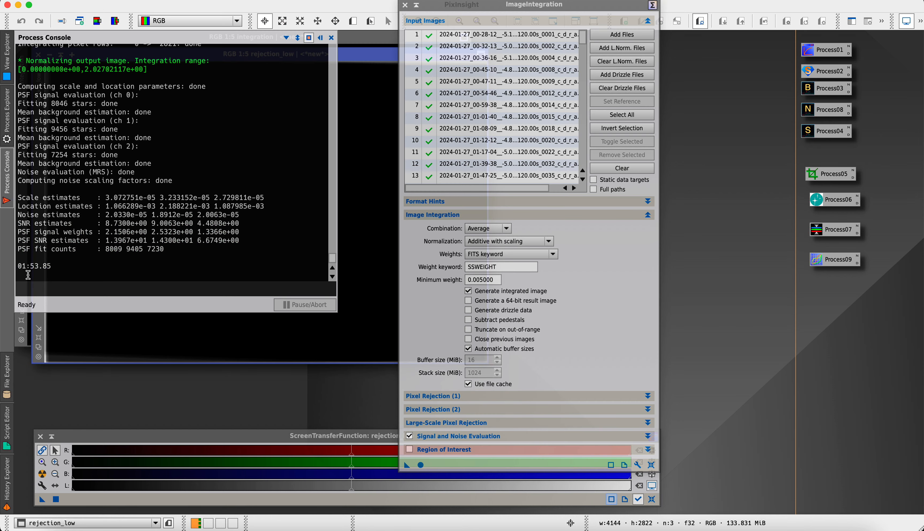
{"action": "left_click", "coordinate": [320, 38]}
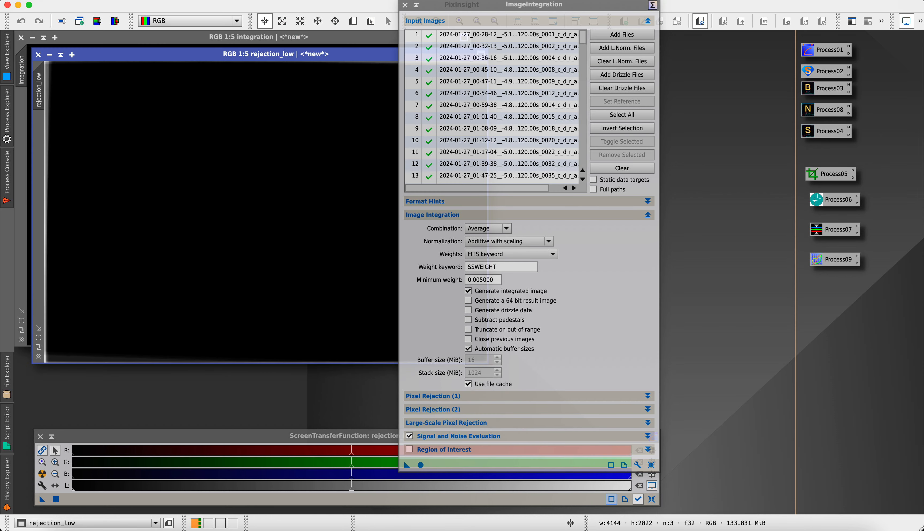
Close ImageIntegration, stretch and dismiss the rejection_low image, and move the integration image toward the middle of the workspace.
{"action": "left_click", "coordinate": [405, 4]}
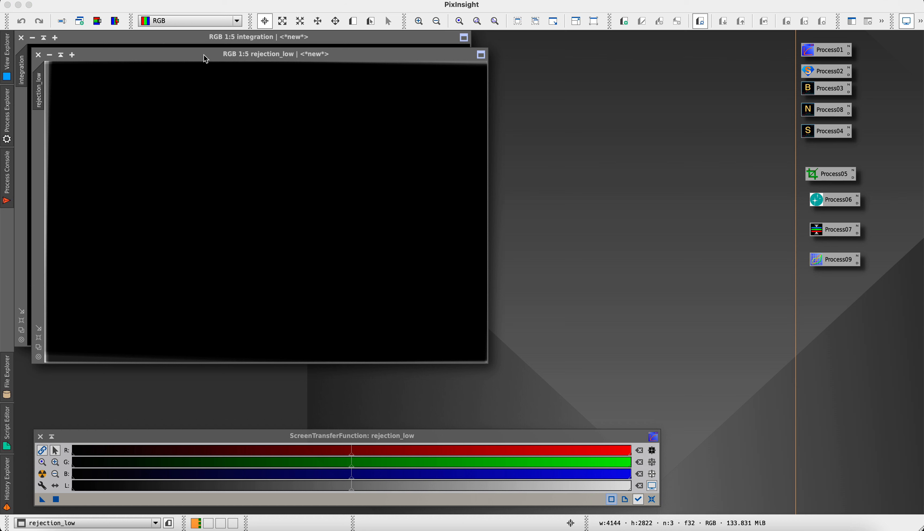
{"action": "left_click_drag", "start_coordinate": [205, 59], "coordinate": [338, 81]}
{"action": "left_click", "coordinate": [43, 474]}
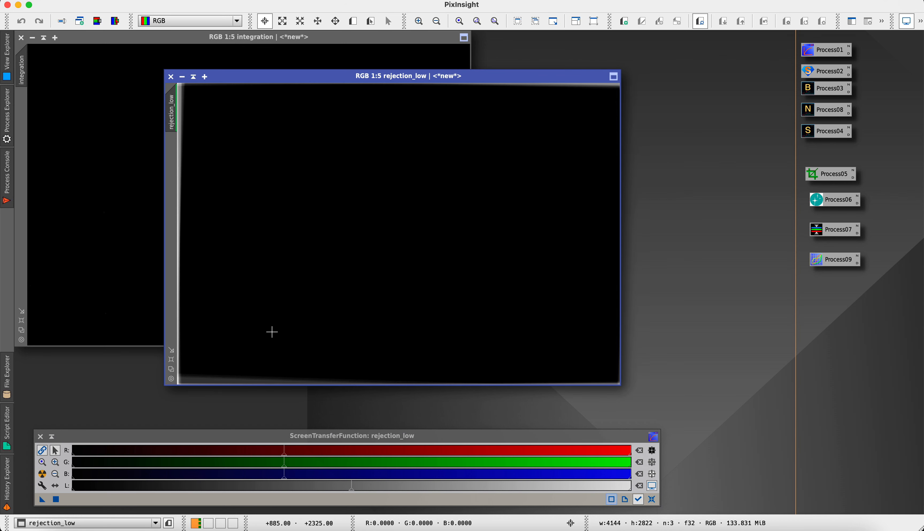
{"action": "left_click", "coordinate": [171, 77]}
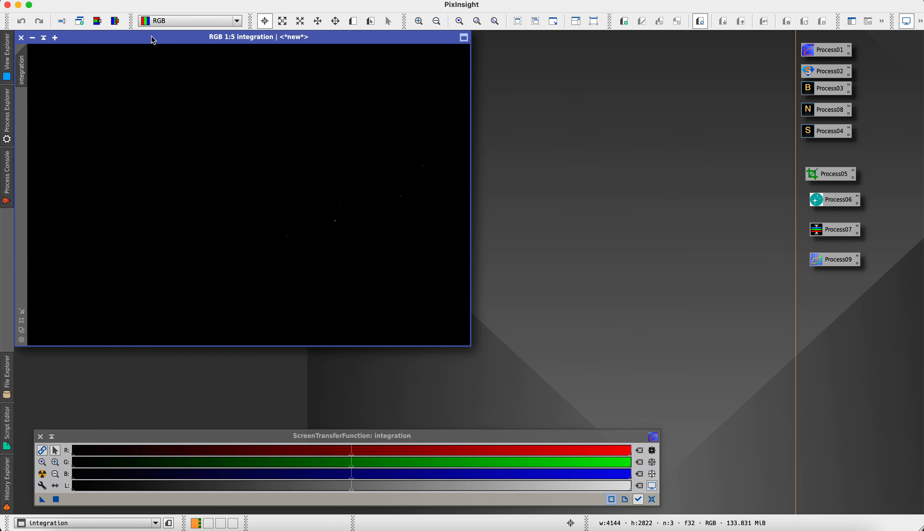
{"action": "left_click_drag", "start_coordinate": [154, 40], "coordinate": [320, 71]}
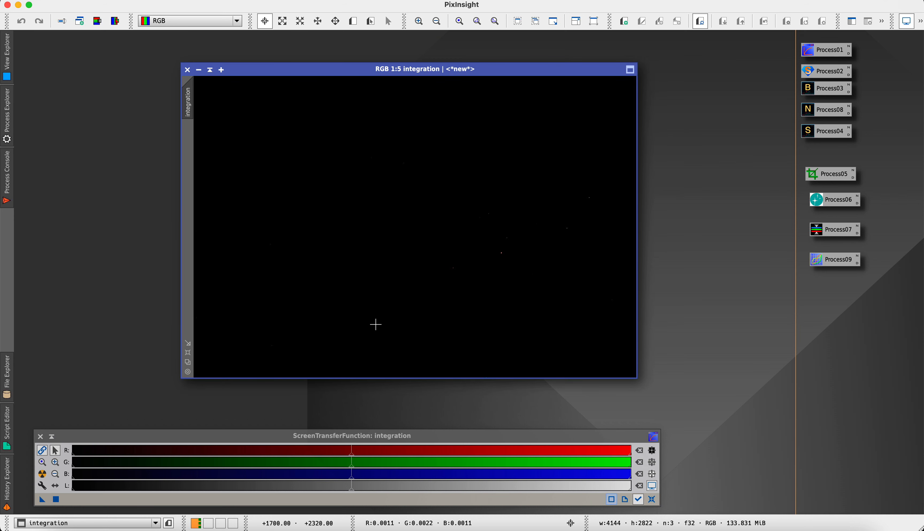
Compare the integration image's auto-stretch with linked and unlinked RGB channels, resetting between tries and ending with the channels linked.
{"action": "left_click", "coordinate": [652, 499]}
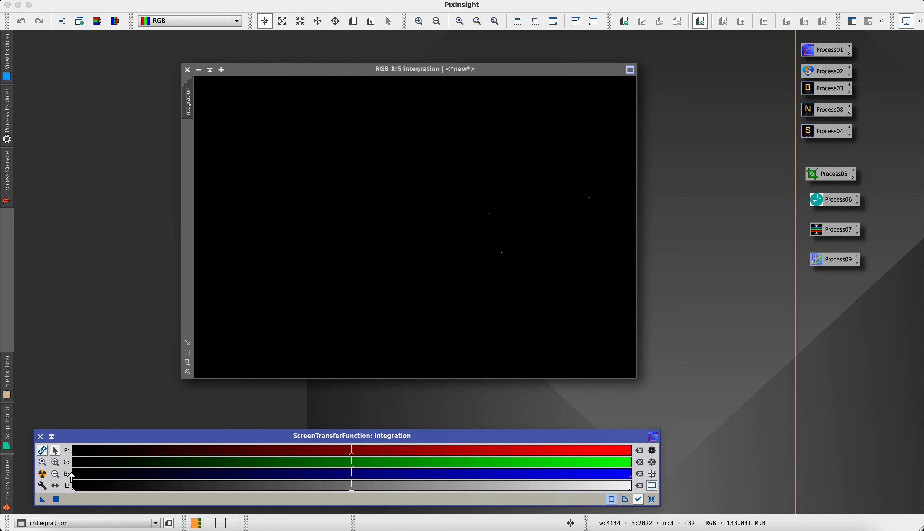
{"action": "left_click", "coordinate": [42, 475]}
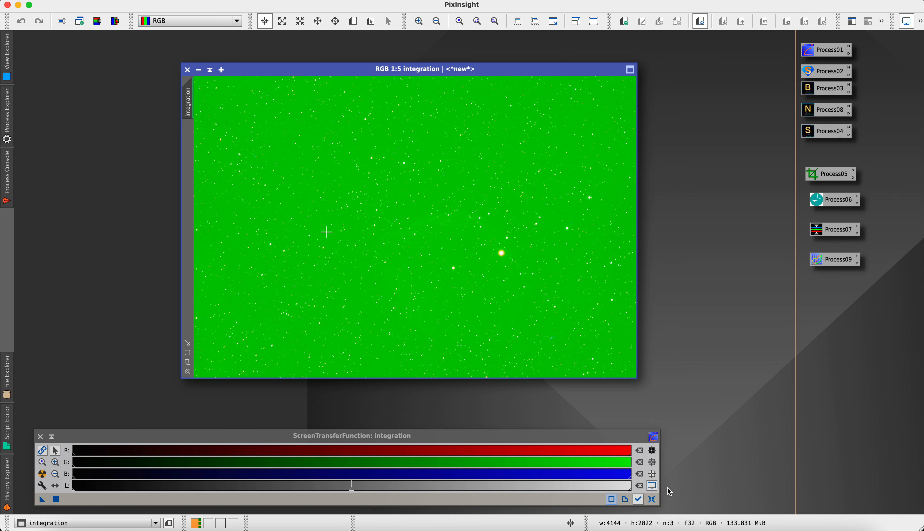
{"action": "left_click", "coordinate": [651, 499]}
{"action": "left_click", "coordinate": [653, 500]}
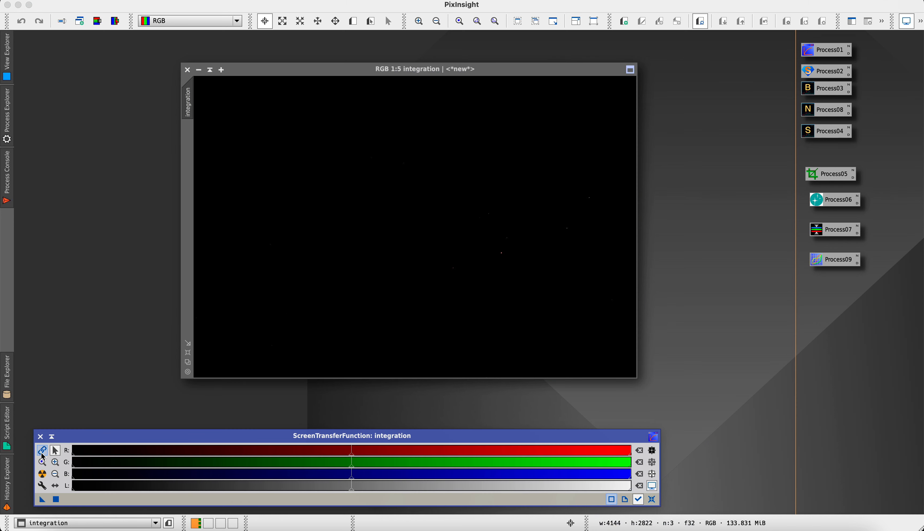
{"action": "left_click", "coordinate": [42, 474]}
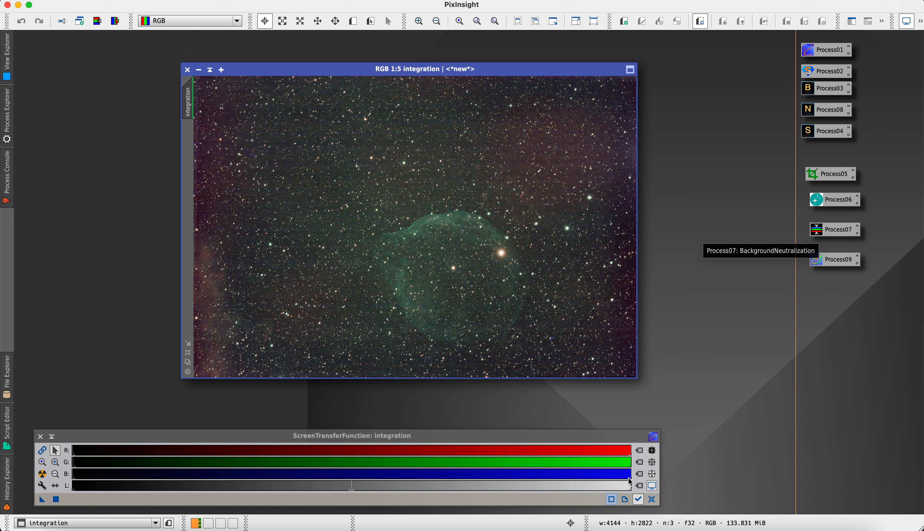
{"action": "left_click", "coordinate": [652, 499]}
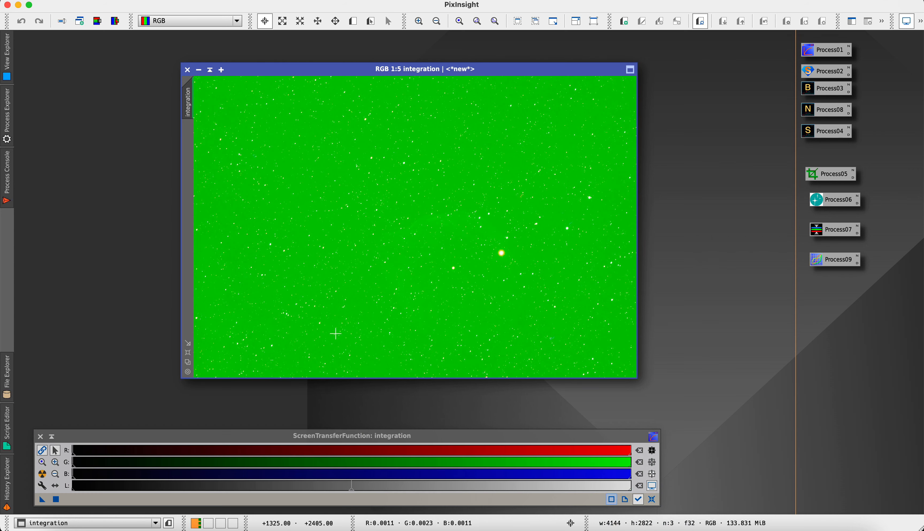
{"action": "left_click", "coordinate": [43, 474]}
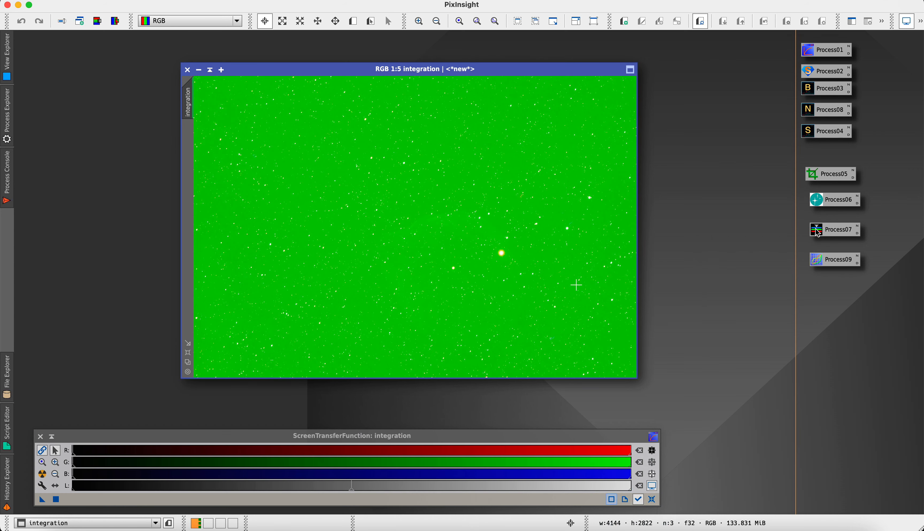
Apply the saved BackgroundNeutralization process to the integration image, then reset its screen stretch and auto-stretch it with linked channels.
{"action": "left_click", "coordinate": [817, 233]}
{"action": "left_click_drag", "start_coordinate": [818, 233], "coordinate": [592, 256]}
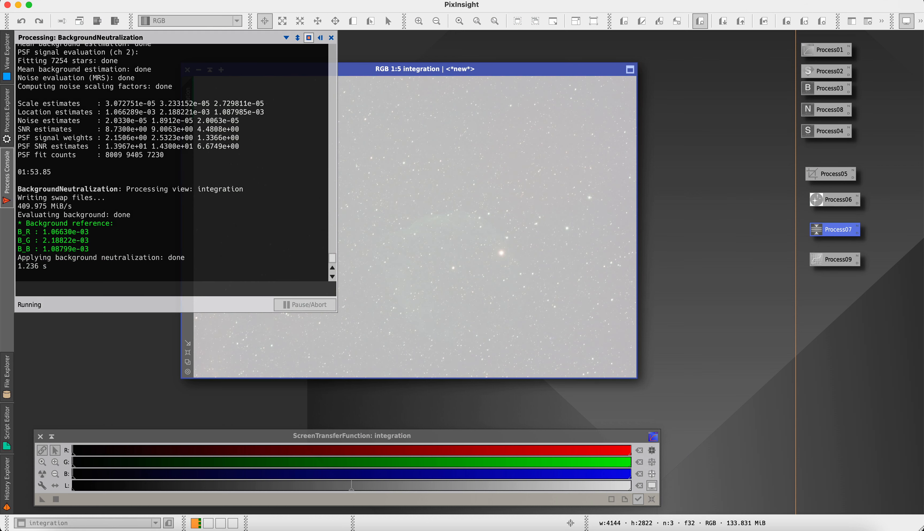
{"action": "left_click", "coordinate": [320, 38]}
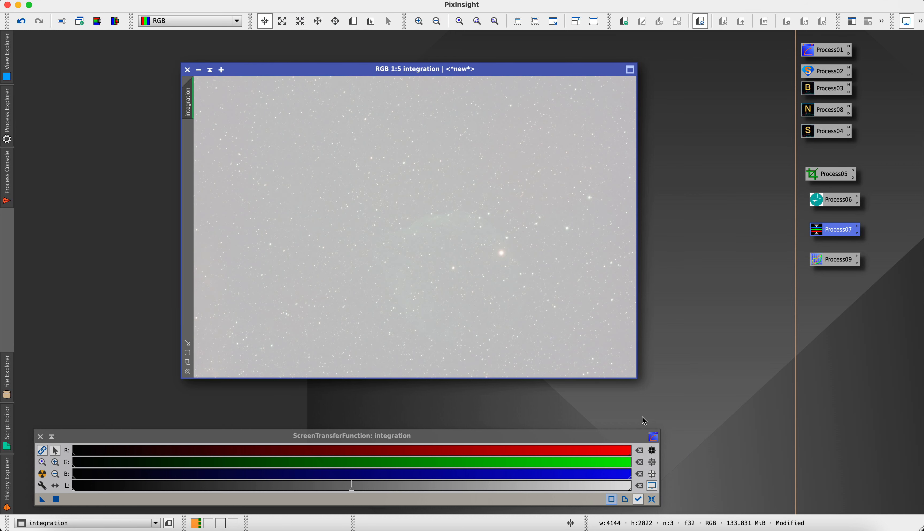
{"action": "left_click", "coordinate": [652, 499]}
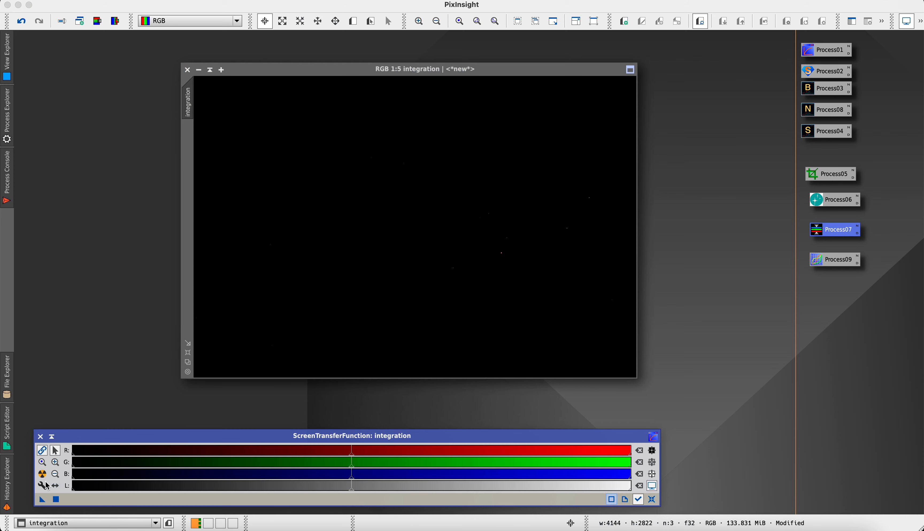
{"action": "left_click", "coordinate": [42, 474]}
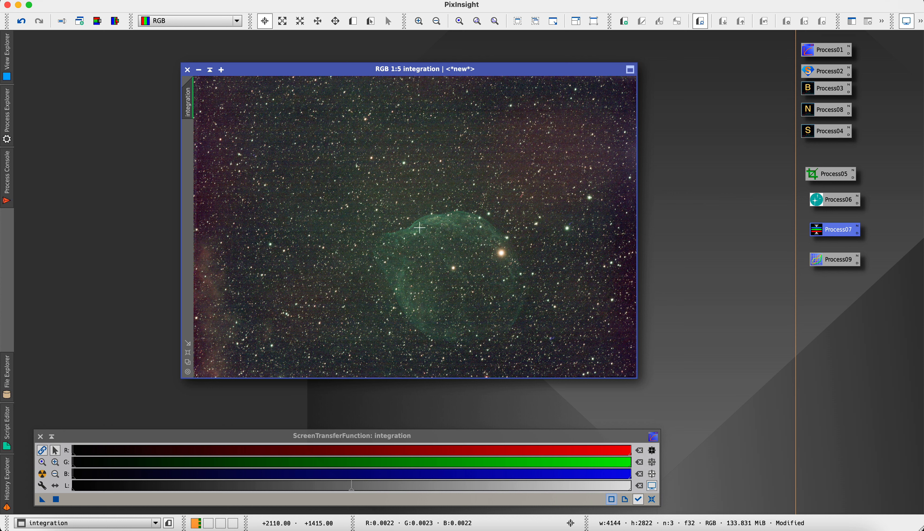
Clear the screen stretch on the integration image, and reapply an automatic stretch to it.
{"action": "left_click_drag", "start_coordinate": [526, 75], "coordinate": [524, 65]}
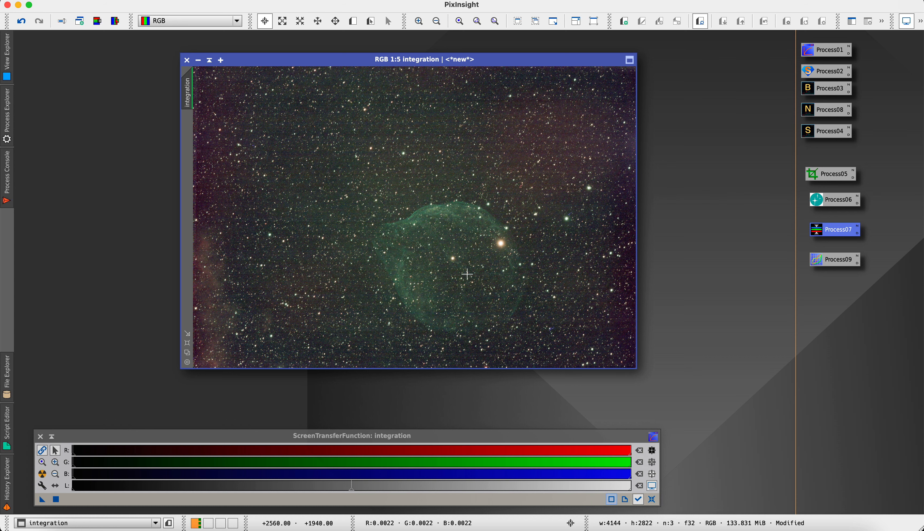
{"action": "scroll", "coordinate": [467, 274], "scroll_direction": "up", "scroll_amount": 3}
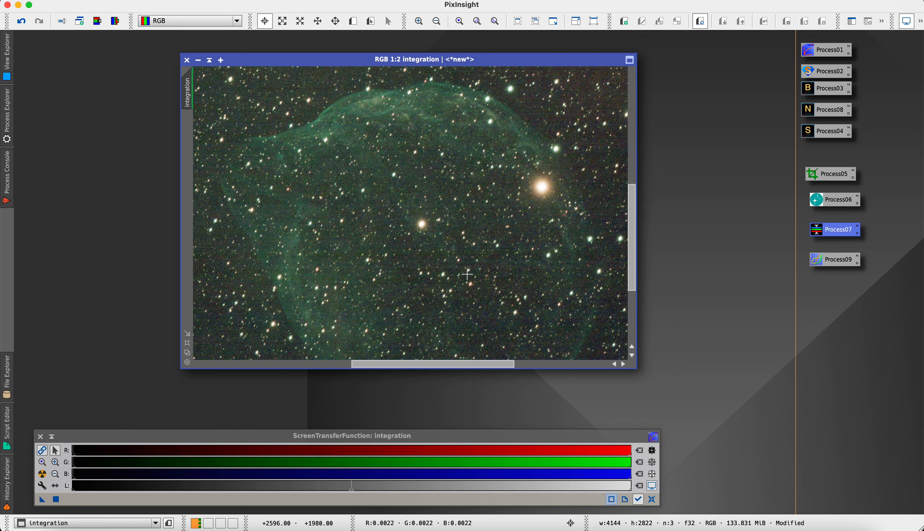
{"action": "scroll", "coordinate": [467, 274], "scroll_direction": "down", "scroll_amount": 3}
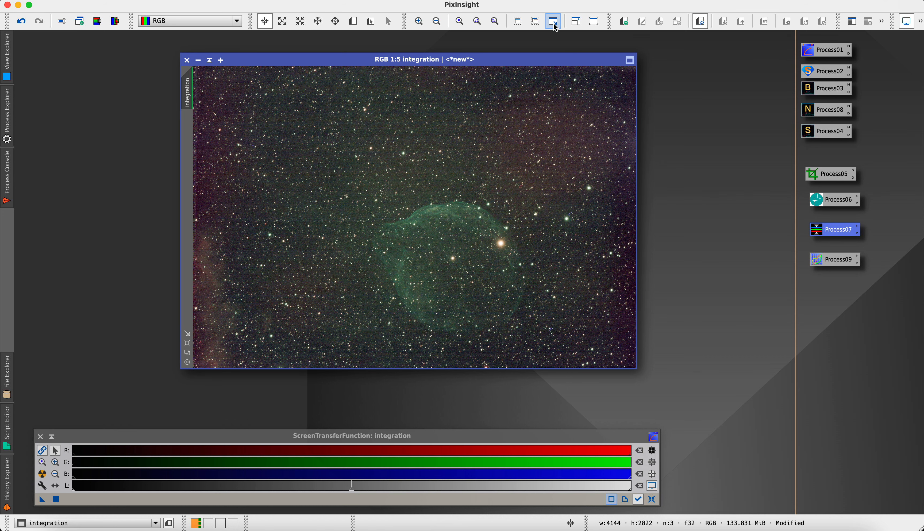
{"action": "left_click_drag", "start_coordinate": [531, 61], "coordinate": [449, 63]}
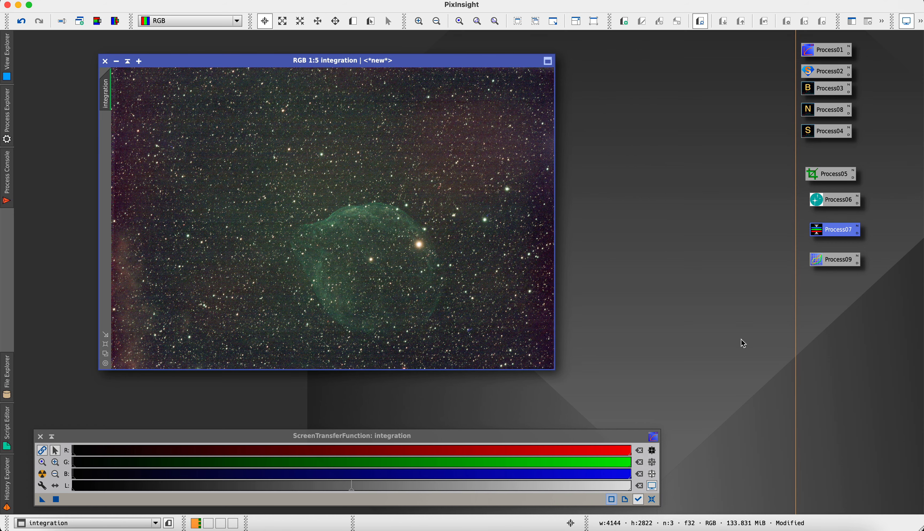
{"action": "left_click", "coordinate": [651, 499]}
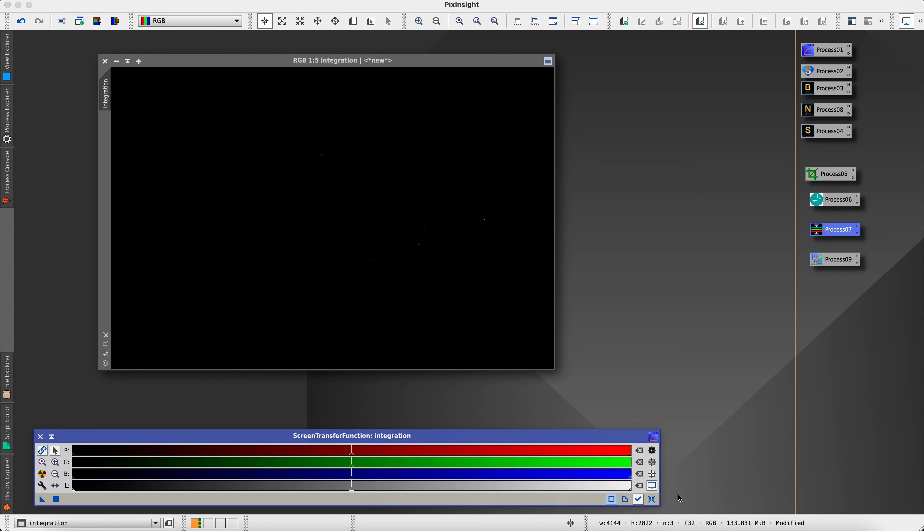
{"action": "left_click", "coordinate": [43, 473]}
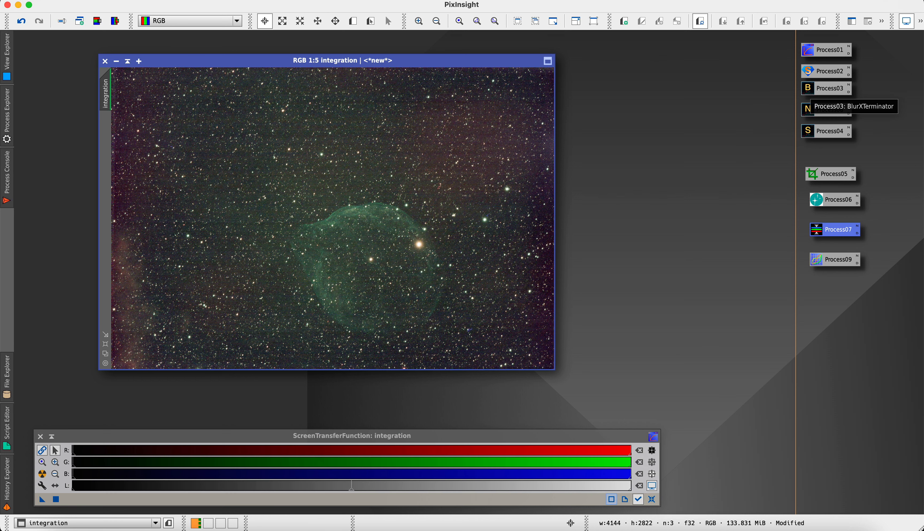
Apply BlurXTerminator to the integration image with its existing settings, and close the process window.
{"action": "left_click", "coordinate": [830, 88]}
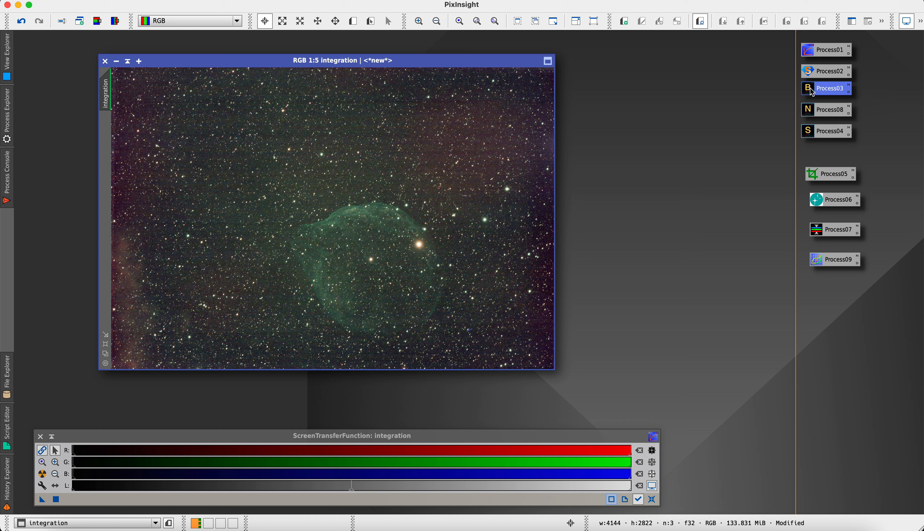
{"action": "left_click_drag", "start_coordinate": [812, 91], "coordinate": [803, 110]}
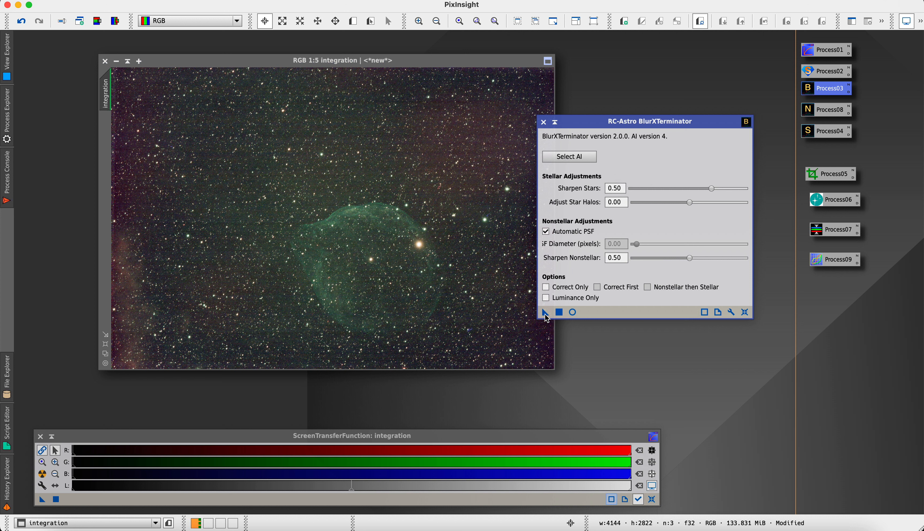
{"action": "left_click_drag", "start_coordinate": [545, 312], "coordinate": [411, 292]}
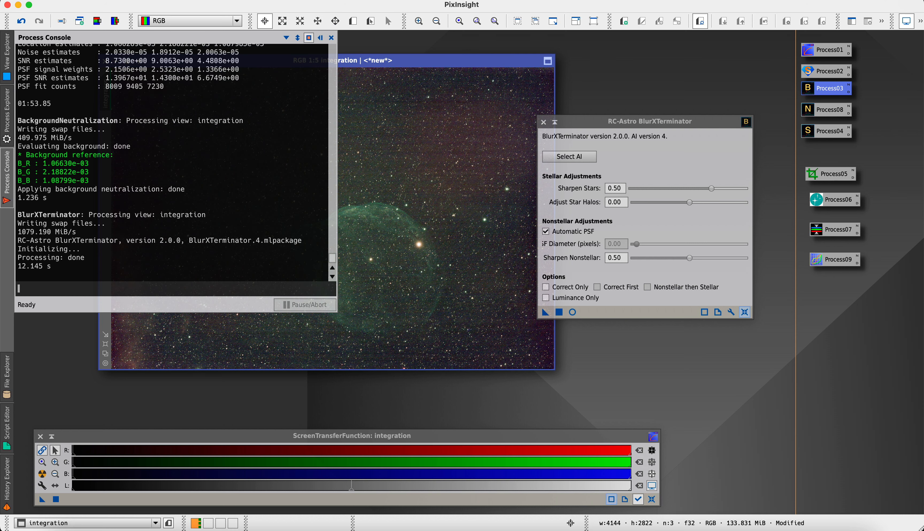
{"action": "left_click", "coordinate": [321, 38]}
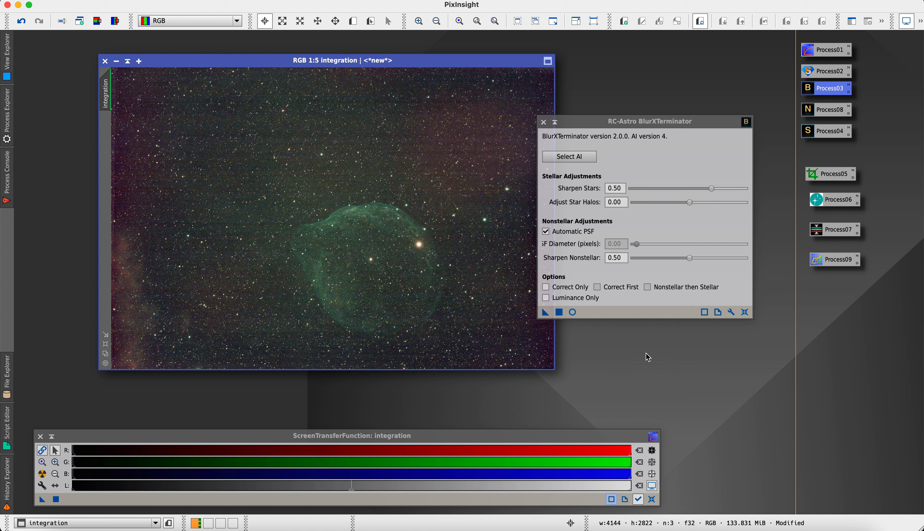
{"action": "left_click", "coordinate": [545, 123]}
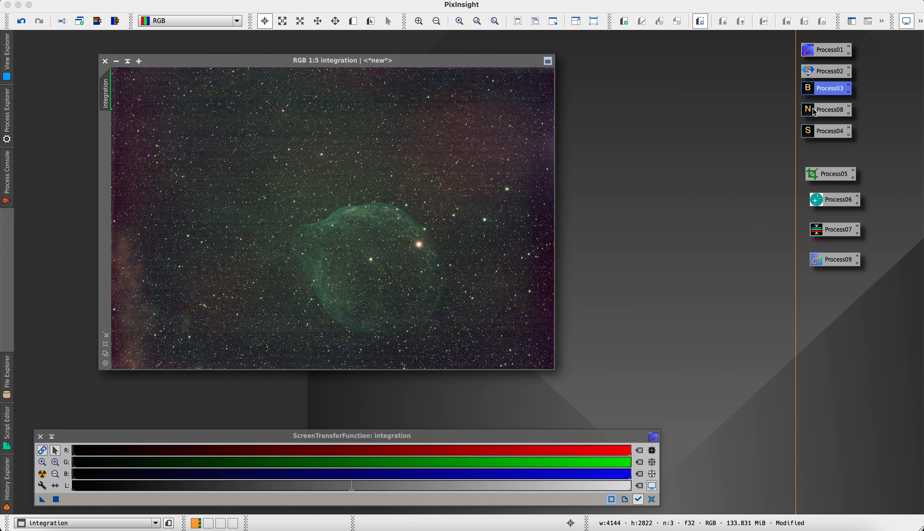
Set NoiseXTerminator's Denoise amount to 0.45 and apply the process to the integration image.
{"action": "double_click", "coordinate": [828, 109]}
{"action": "left_click_drag", "start_coordinate": [659, 176], "coordinate": [823, 113]}
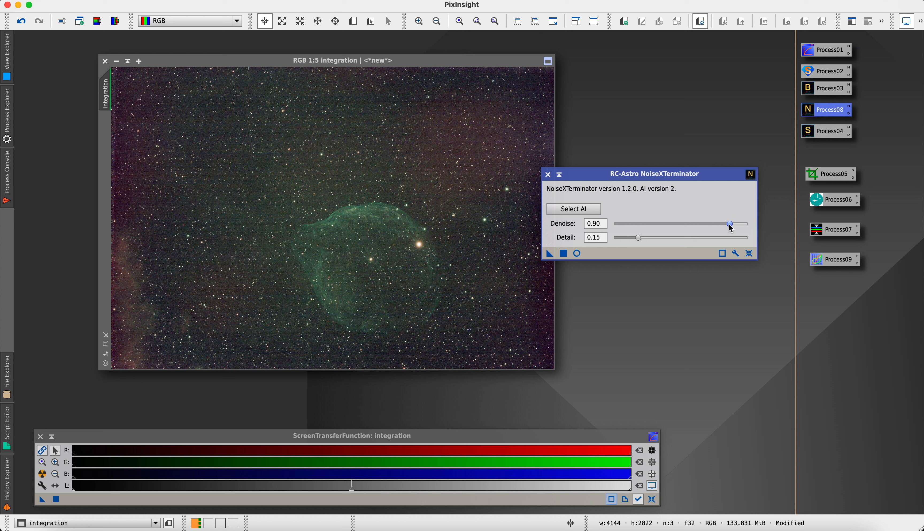
{"action": "left_click_drag", "start_coordinate": [730, 228], "coordinate": [678, 230]}
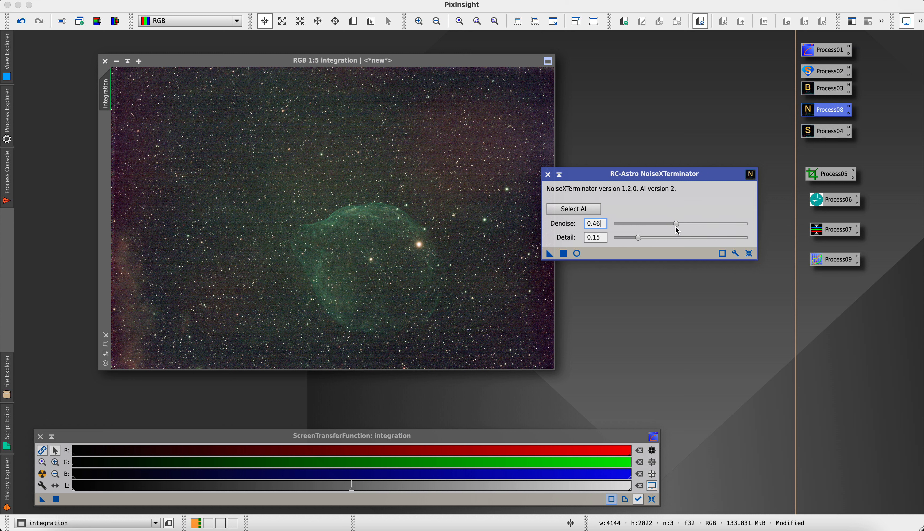
{"action": "key", "text": "Return"}
{"action": "type", "text": "0.45"}
{"action": "left_click_drag", "start_coordinate": [549, 253], "coordinate": [369, 226]}
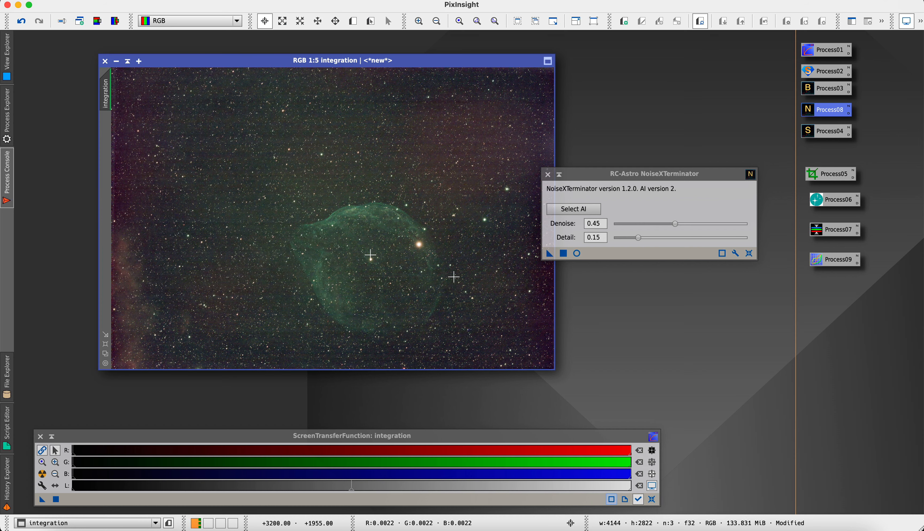
Apply a second NoiseXTerminator pass with Denoise 0.45 to the integration image.
{"action": "scroll", "coordinate": [378, 266], "scroll_direction": "up", "scroll_amount": 4}
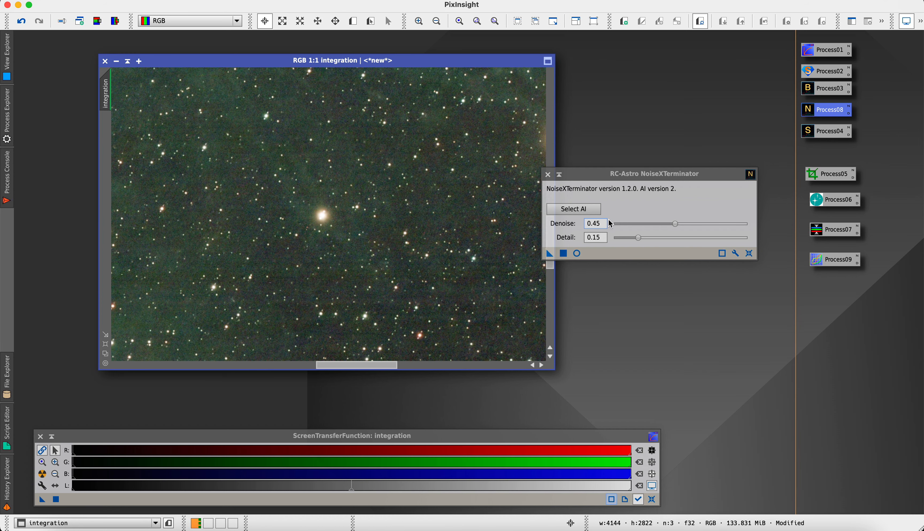
{"action": "left_click_drag", "start_coordinate": [591, 176], "coordinate": [652, 176]}
{"action": "left_click_drag", "start_coordinate": [549, 262], "coordinate": [549, 218]}
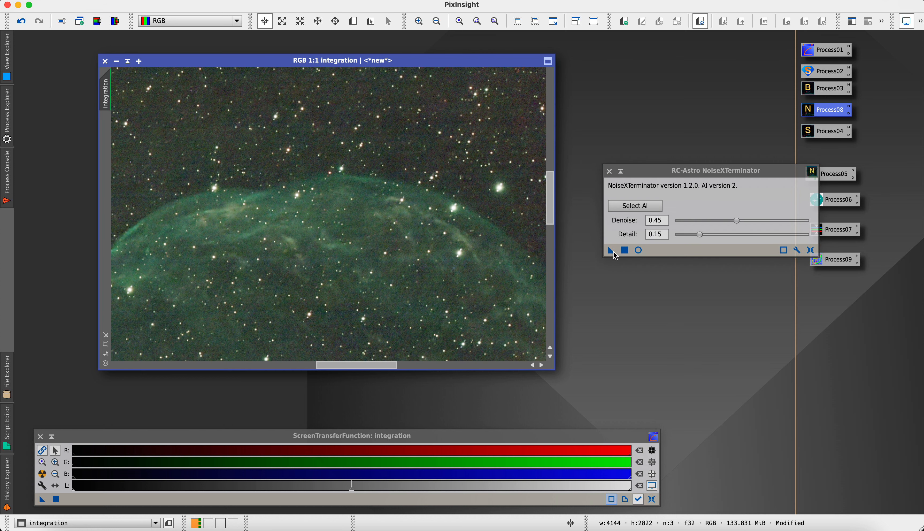
{"action": "left_click_drag", "start_coordinate": [612, 250], "coordinate": [393, 274]}
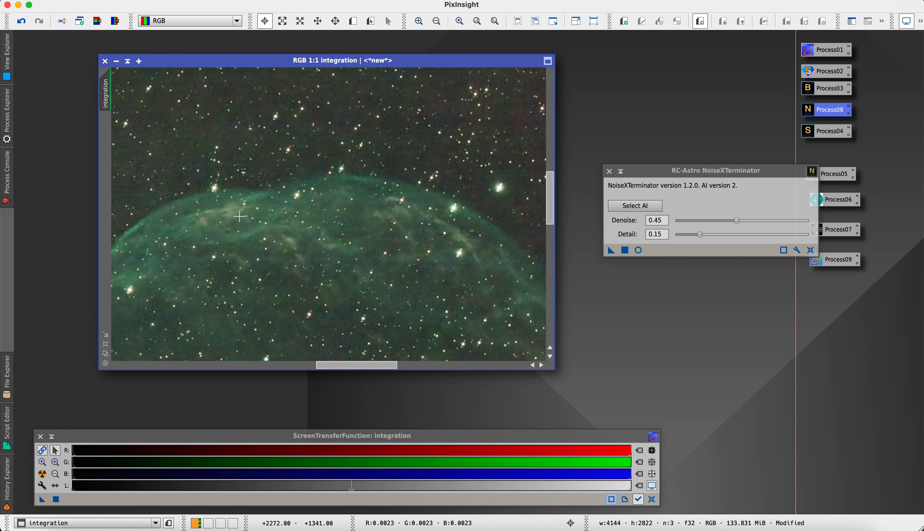
Compare the image before and after noise reduction by undoing and redoing the passes, and leave the second pass undone.
{"action": "left_click", "coordinate": [24, 24]}
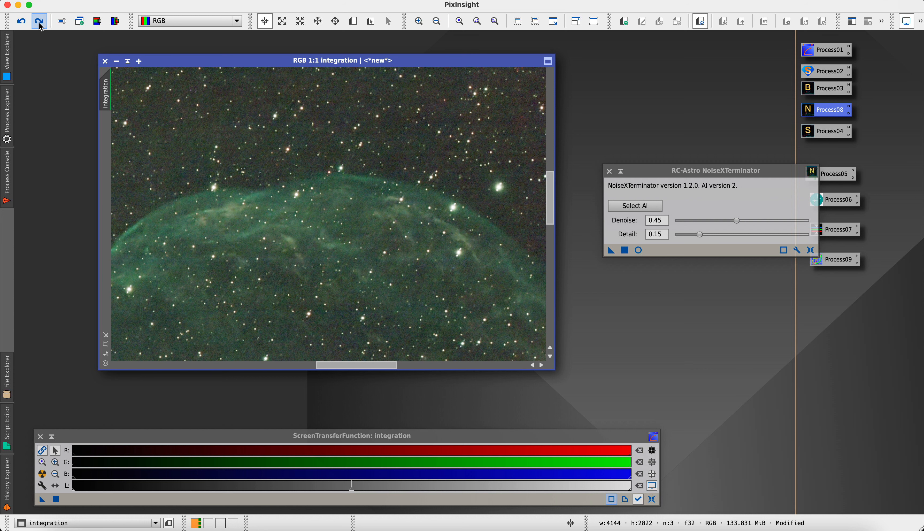
{"action": "left_click", "coordinate": [39, 23]}
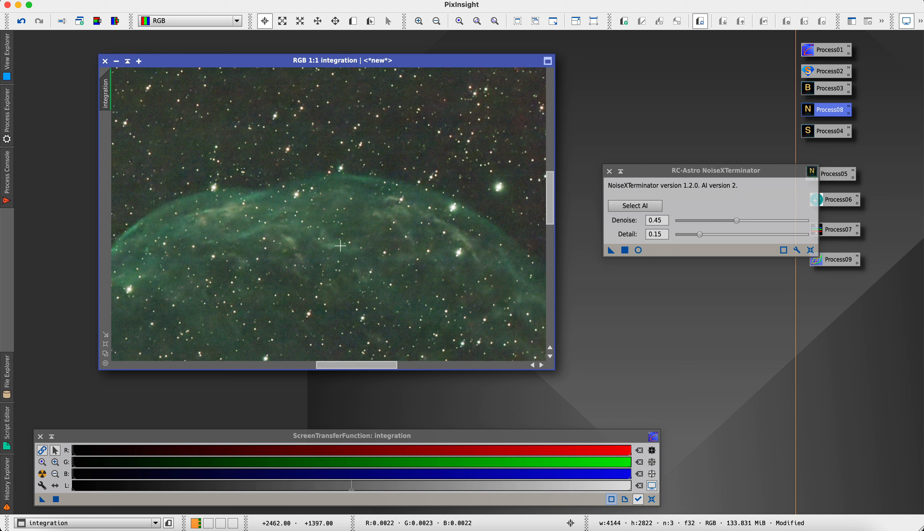
{"action": "left_click", "coordinate": [22, 22]}
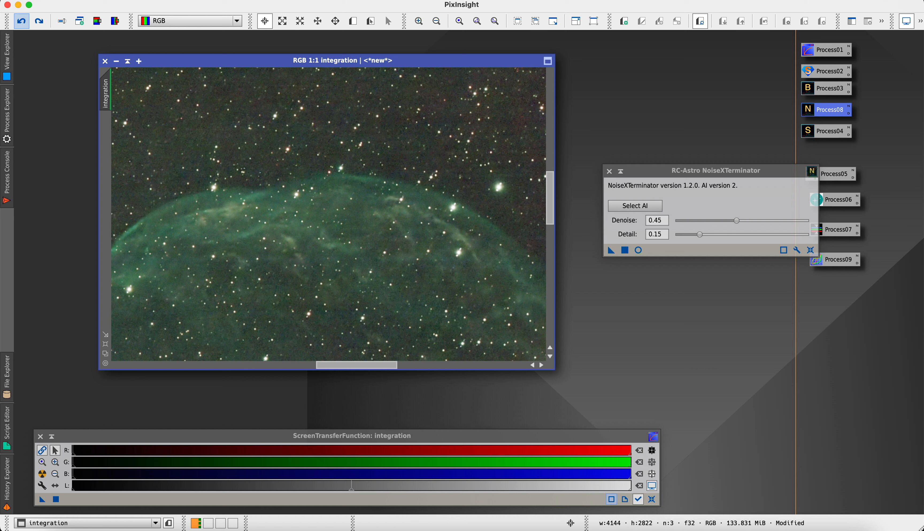
{"action": "left_click", "coordinate": [39, 21]}
{"action": "left_click", "coordinate": [22, 23]}
{"action": "left_click", "coordinate": [39, 22]}
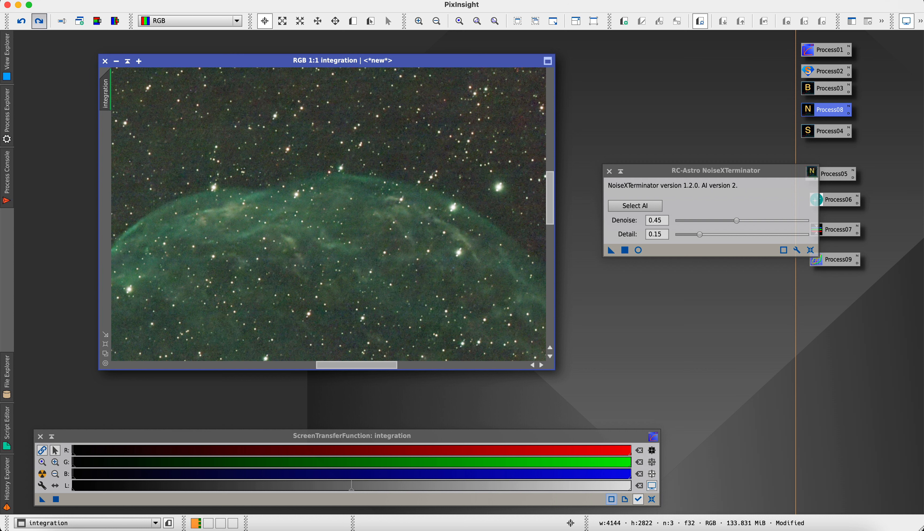
{"action": "left_click", "coordinate": [23, 24]}
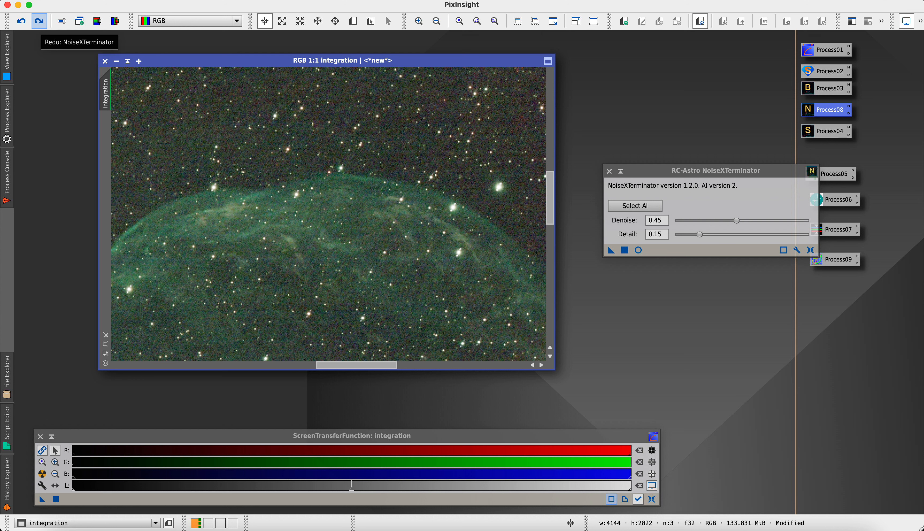
{"action": "left_click", "coordinate": [39, 21]}
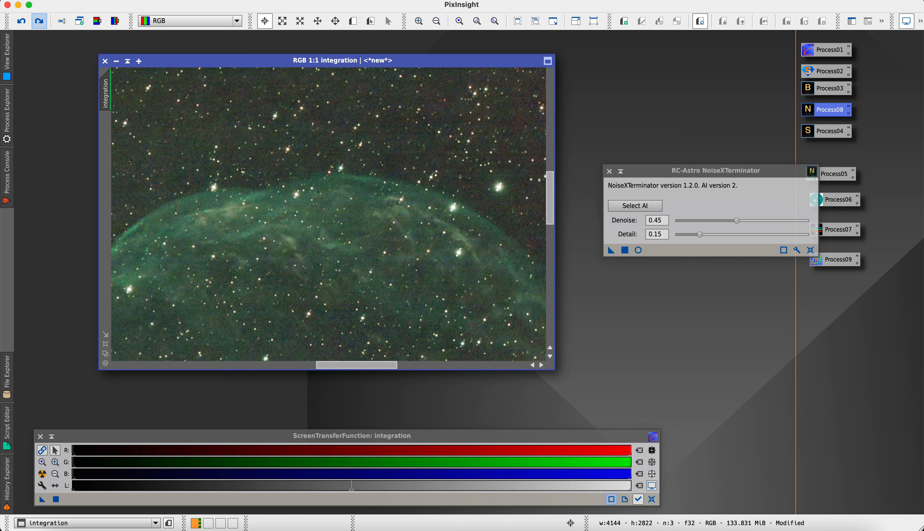
{"action": "left_click", "coordinate": [22, 21]}
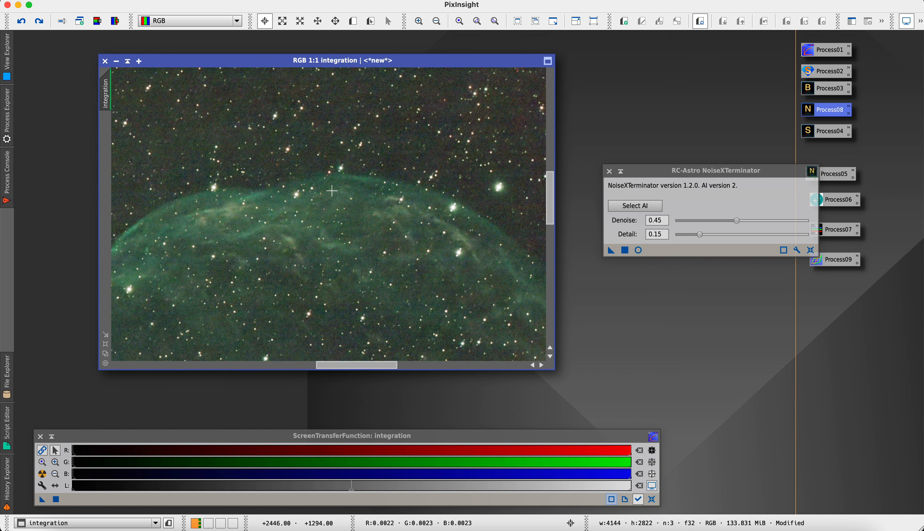
Check the nebula at a wider view and close the NoiseXTerminator window.
{"action": "scroll", "coordinate": [361, 249], "scroll_direction": "down", "scroll_amount": 3}
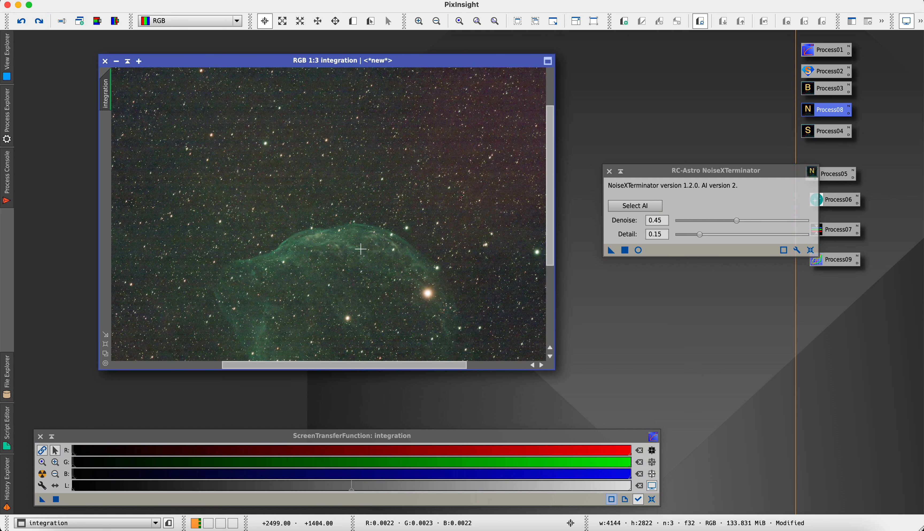
{"action": "scroll", "coordinate": [314, 211], "scroll_direction": "up", "scroll_amount": 1}
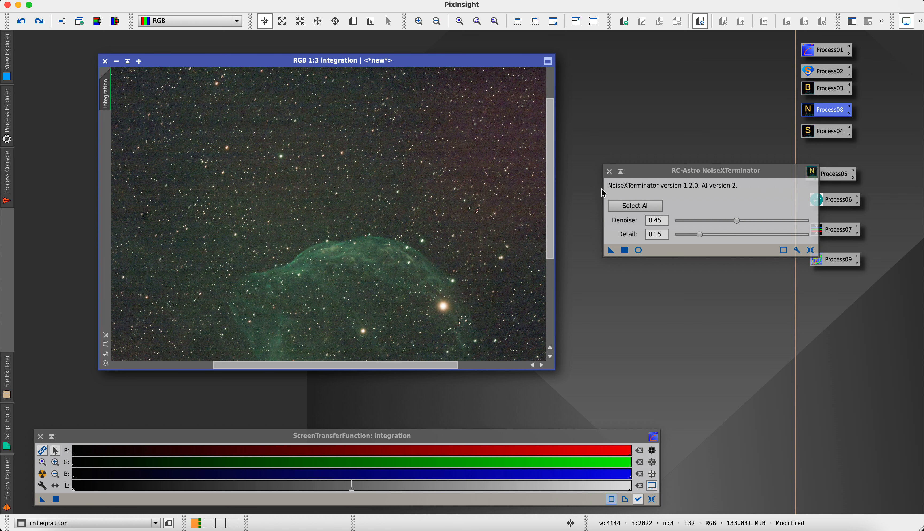
{"action": "left_click", "coordinate": [609, 171]}
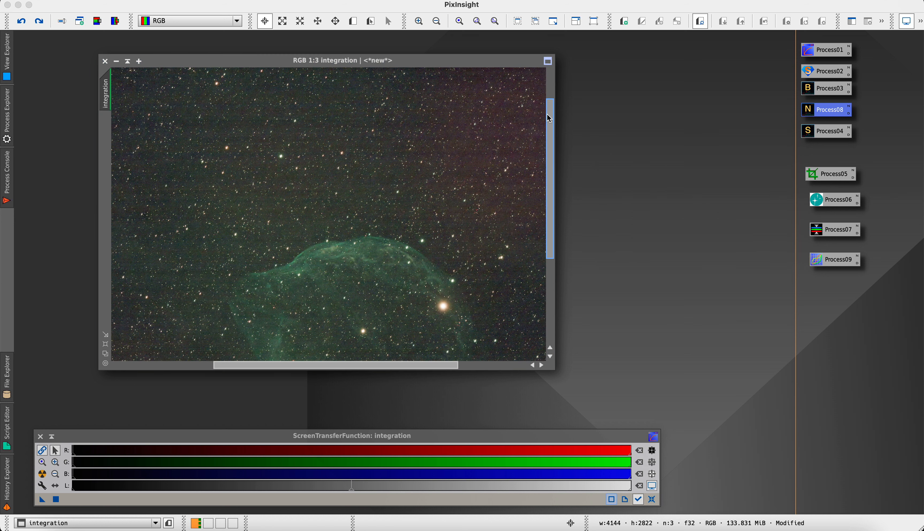
Crop all four edges of the integration image with DynamicCrop to 4000 × 2684 pixels, and close the process.
{"action": "left_click_drag", "start_coordinate": [551, 118], "coordinate": [551, 163]}
{"action": "scroll", "coordinate": [405, 203], "scroll_direction": "up", "scroll_amount": 2}
{"action": "scroll", "coordinate": [405, 202], "scroll_direction": "down", "scroll_amount": 3}
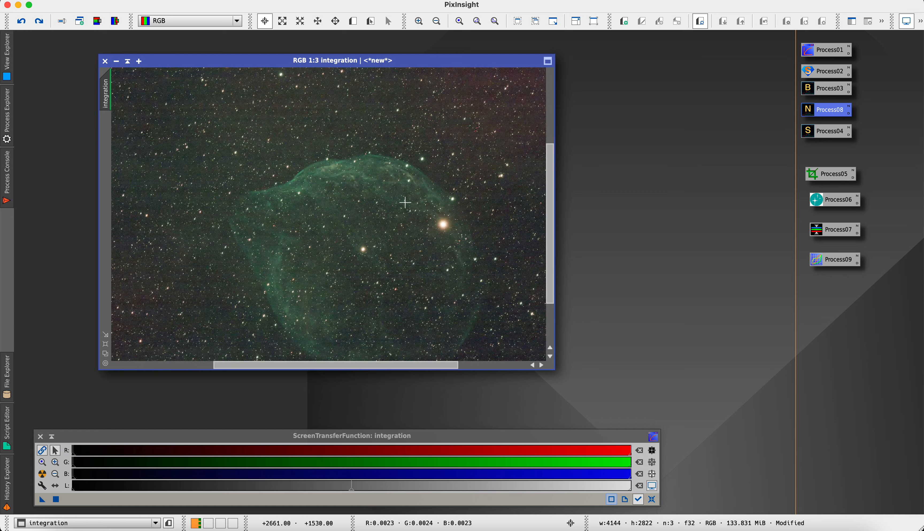
{"action": "scroll", "coordinate": [405, 203], "scroll_direction": "down", "scroll_amount": 2}
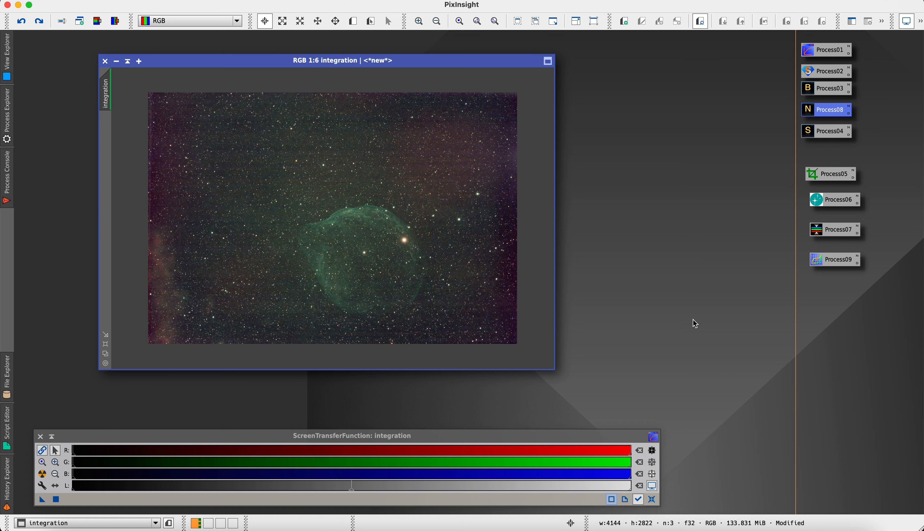
{"action": "left_click_drag", "start_coordinate": [553, 370], "coordinate": [596, 389]}
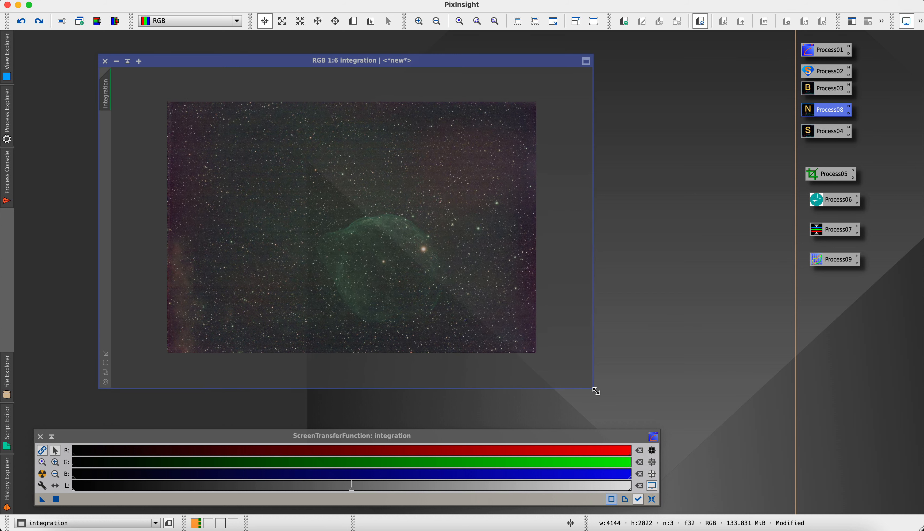
{"action": "double_click", "coordinate": [812, 178]}
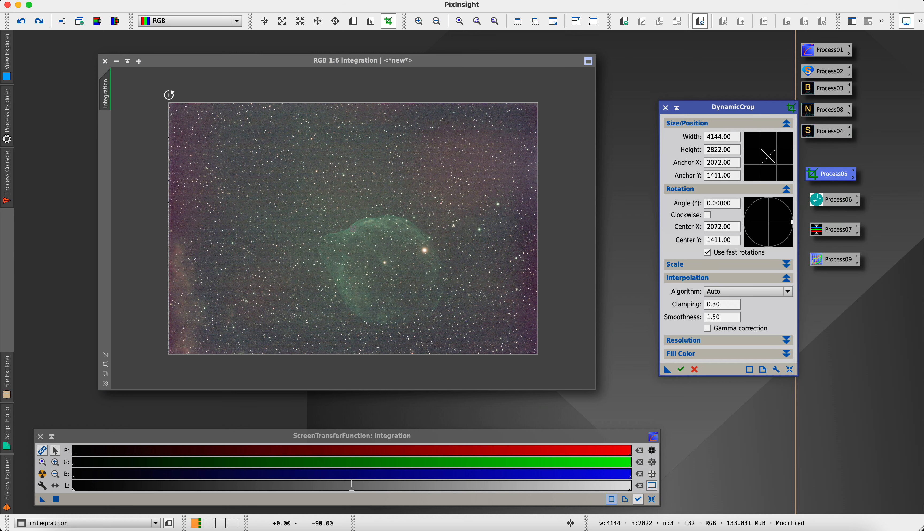
{"action": "left_click_drag", "start_coordinate": [167, 141], "coordinate": [175, 141]}
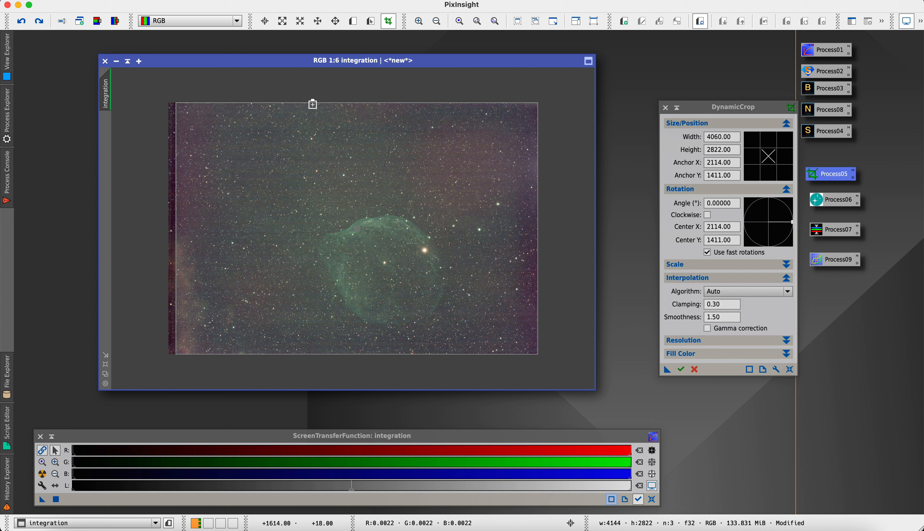
{"action": "left_click_drag", "start_coordinate": [312, 105], "coordinate": [312, 109]}
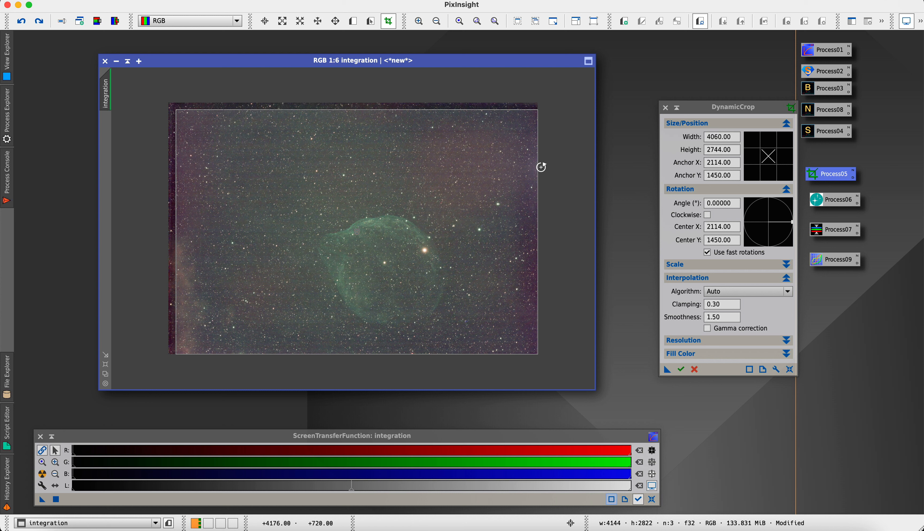
{"action": "left_click_drag", "start_coordinate": [536, 166], "coordinate": [530, 167]}
{"action": "left_click_drag", "start_coordinate": [339, 355], "coordinate": [338, 349]}
{"action": "key", "text": "Return"}
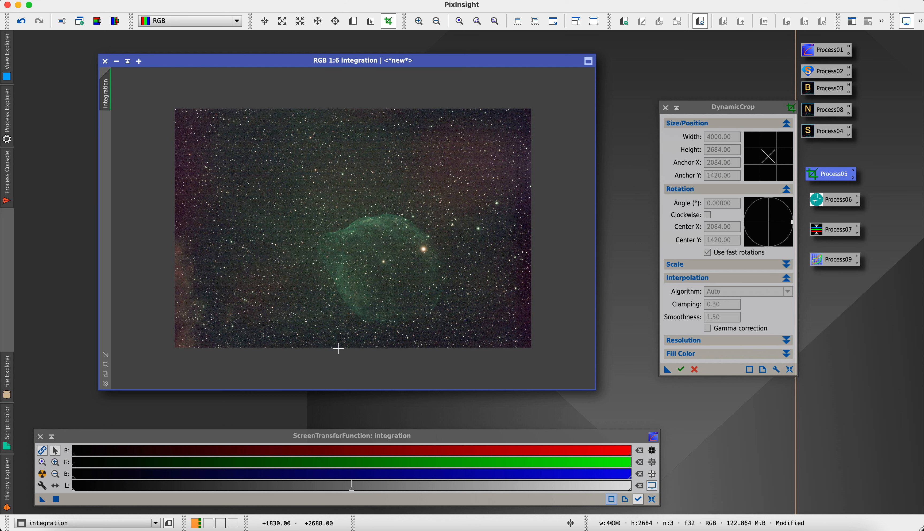
{"action": "left_click", "coordinate": [665, 107]}
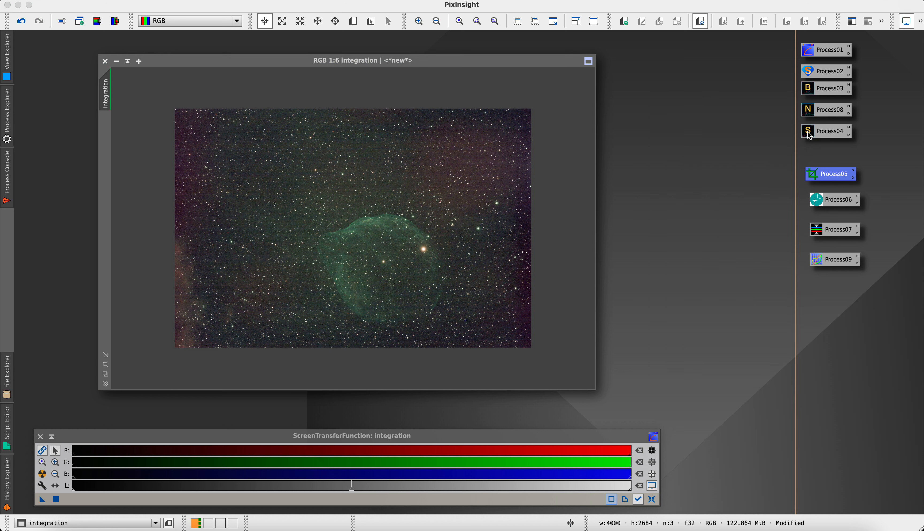
Remove the stars from the integration image with StarXTerminator, with Generate Star Image and Unscreen Stars enabled.
{"action": "double_click", "coordinate": [825, 131]}
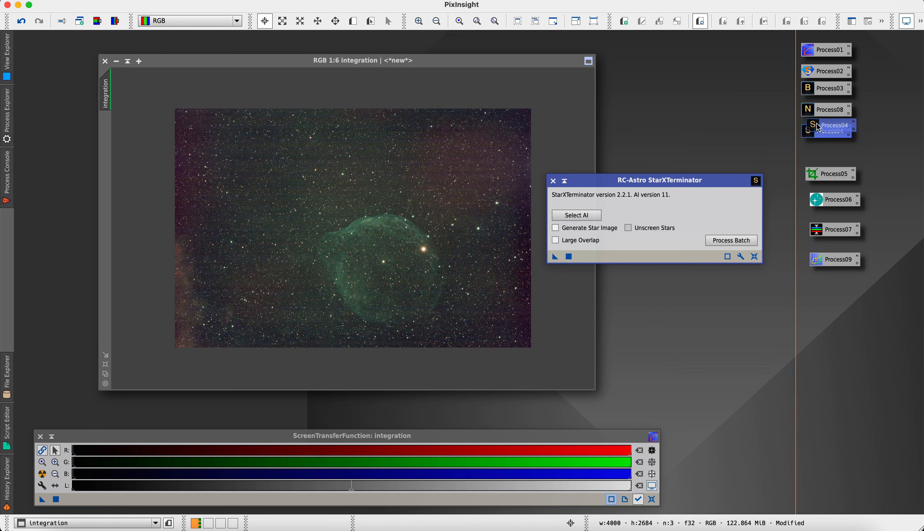
{"action": "left_click", "coordinate": [556, 228]}
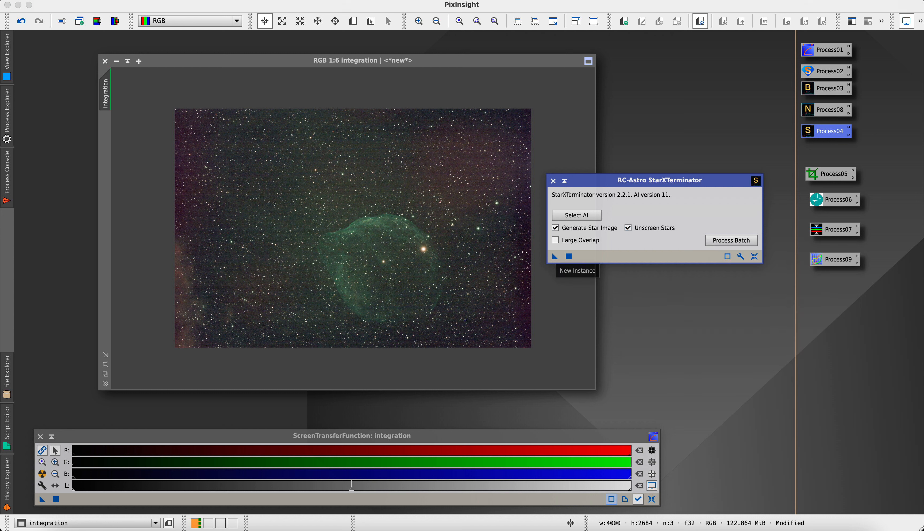
{"action": "left_click_drag", "start_coordinate": [555, 259], "coordinate": [396, 227]}
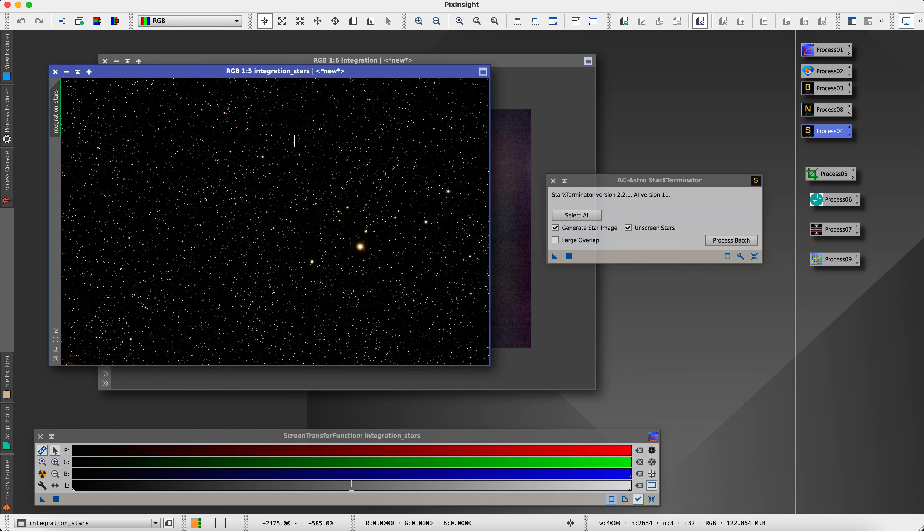
Park the extracted star image as an icon well below the process icons on the workspace, and close StarXTerminator.
{"action": "left_click_drag", "start_coordinate": [173, 73], "coordinate": [179, 77]}
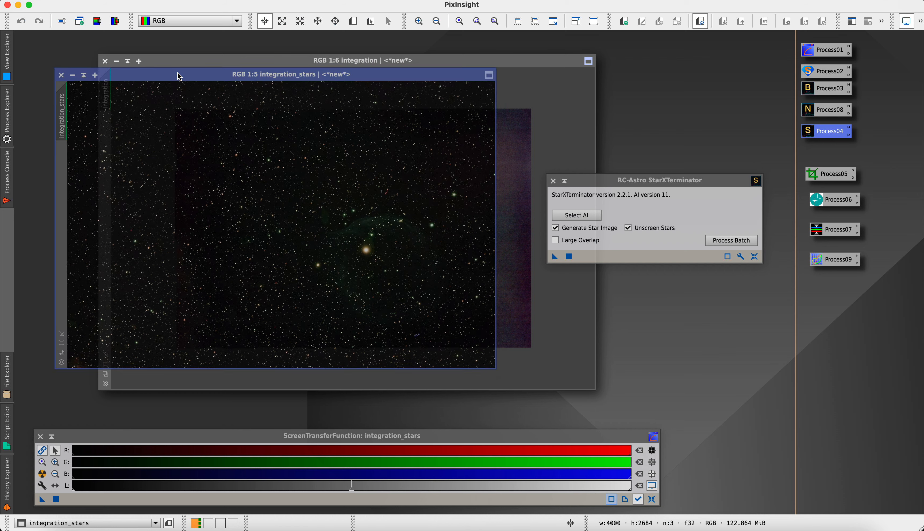
{"action": "left_click", "coordinate": [73, 78]}
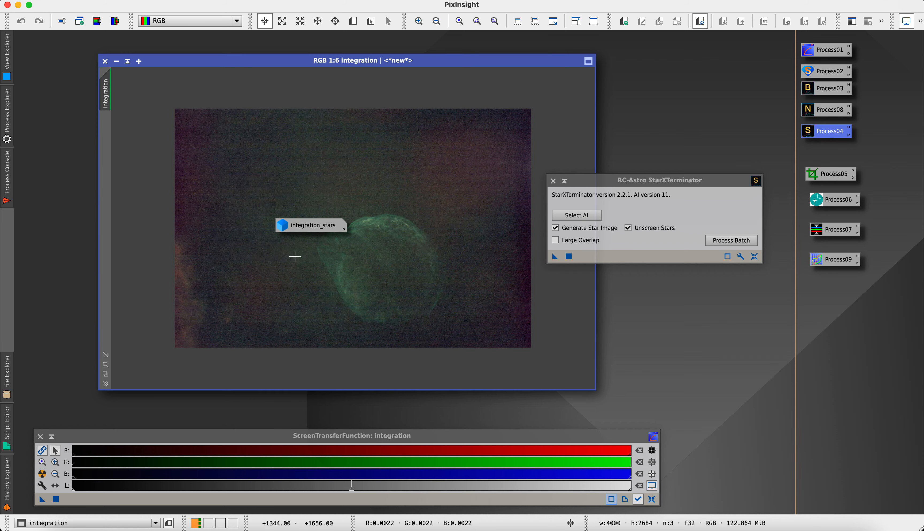
{"action": "mouse_move", "coordinate": [332, 230]}
{"action": "left_click_drag", "start_coordinate": [332, 230], "coordinate": [865, 469]}
{"action": "left_click", "coordinate": [554, 182]}
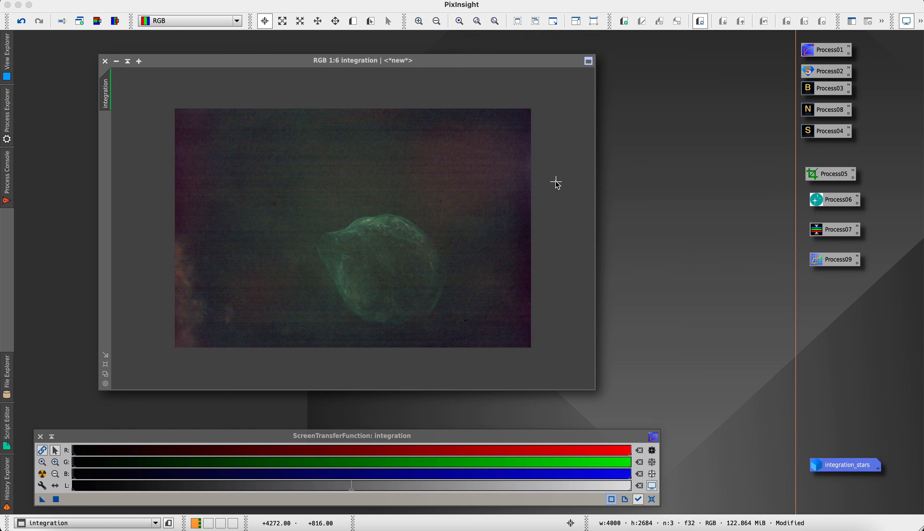
Reset the screen transfer function of the starless integration image and open GeneralizedHyperbolicStretch with its real-time preview.
{"action": "left_click", "coordinate": [400, 268]}
{"action": "scroll", "coordinate": [400, 269], "scroll_direction": "up", "scroll_amount": 4}
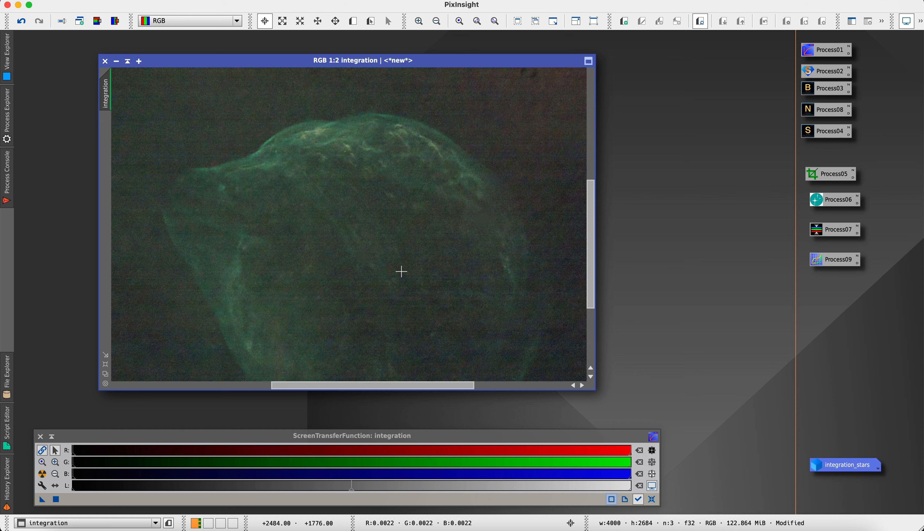
{"action": "scroll", "coordinate": [401, 271], "scroll_direction": "down", "scroll_amount": 3}
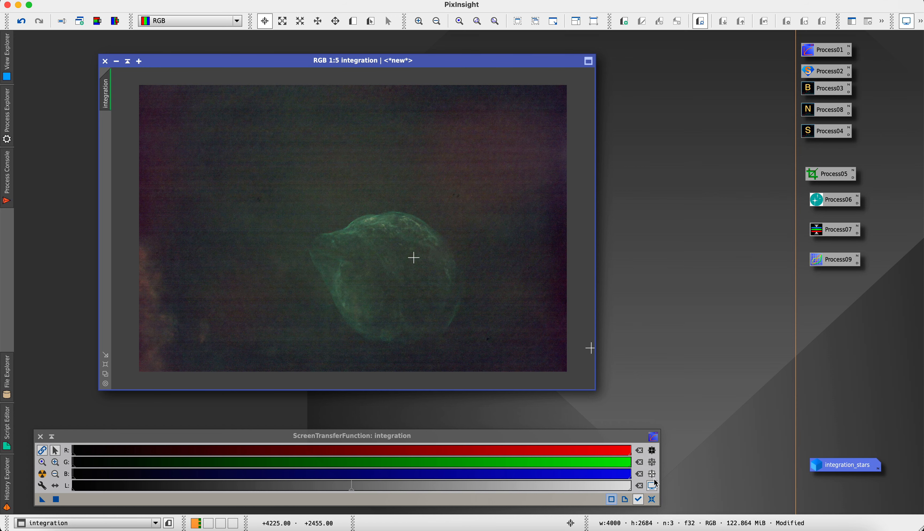
{"action": "left_click", "coordinate": [652, 500]}
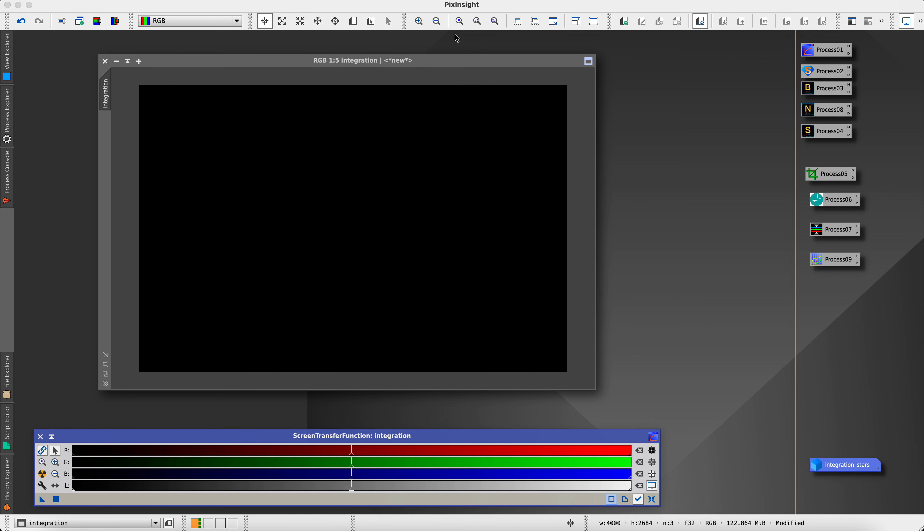
{"action": "left_click_drag", "start_coordinate": [431, 62], "coordinate": [375, 56]}
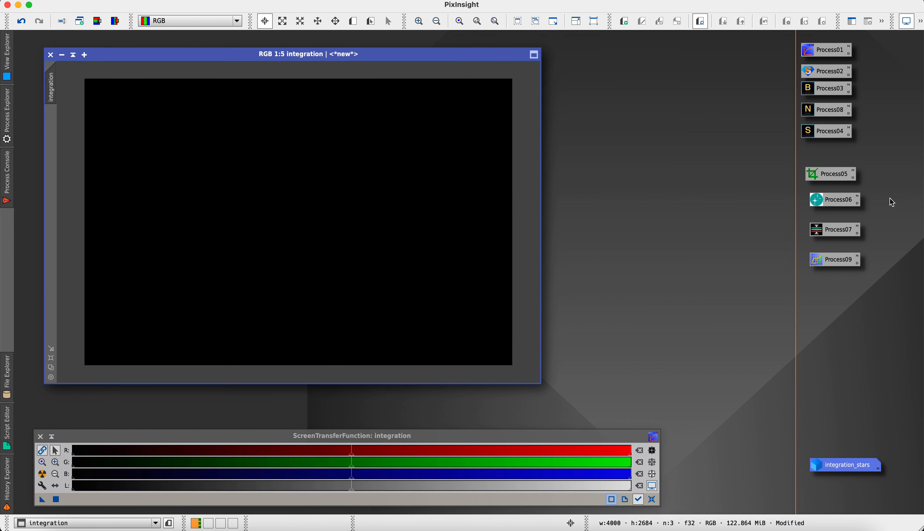
{"action": "double_click", "coordinate": [818, 201]}
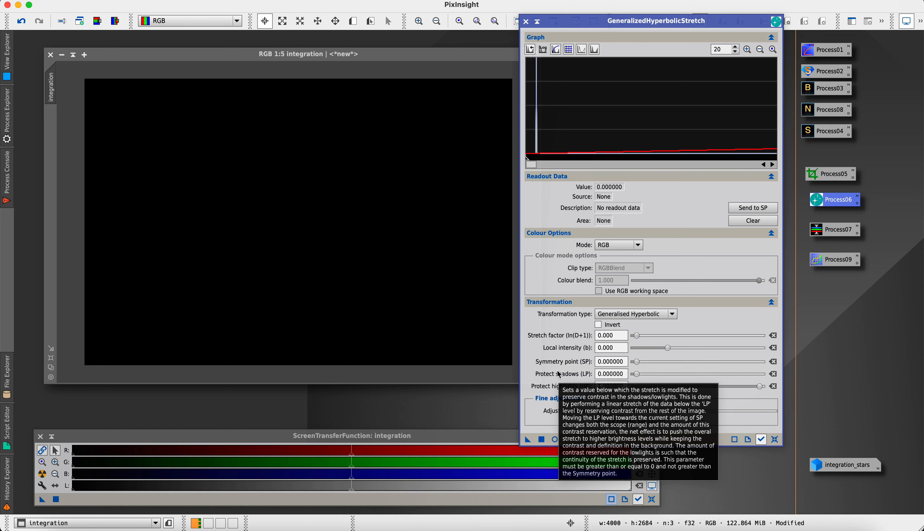
{"action": "left_click", "coordinate": [555, 439]}
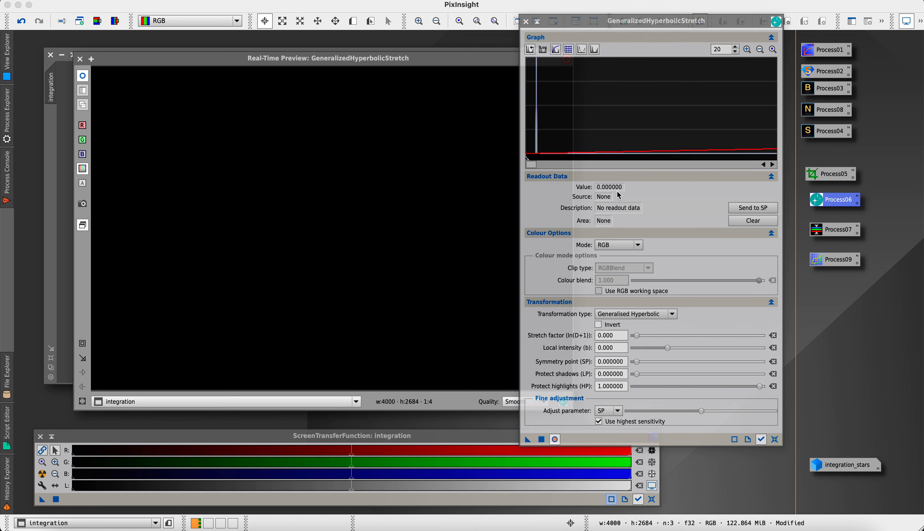
Apply a Linear transformation with the blackpoint at 0.002085, just before the histogram peak, to the integration image.
{"action": "left_click", "coordinate": [627, 314]}
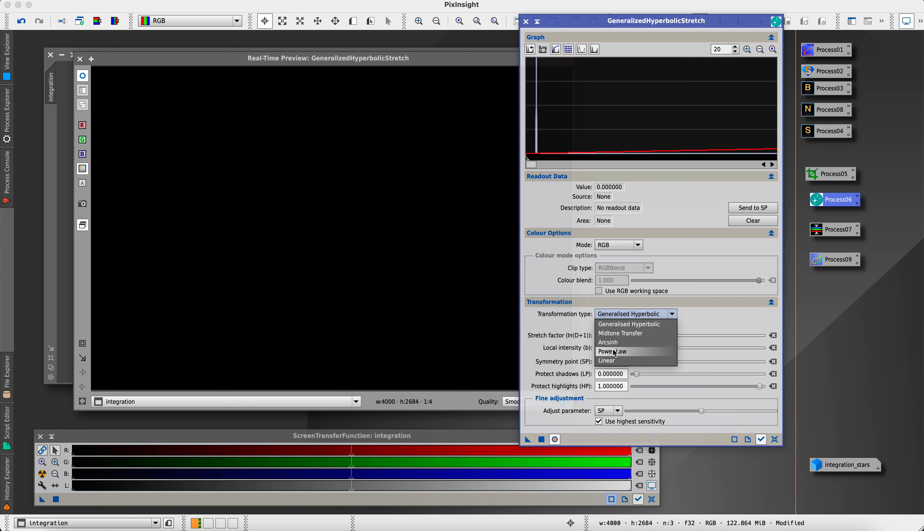
{"action": "left_click", "coordinate": [611, 361]}
{"action": "left_click", "coordinate": [747, 50]}
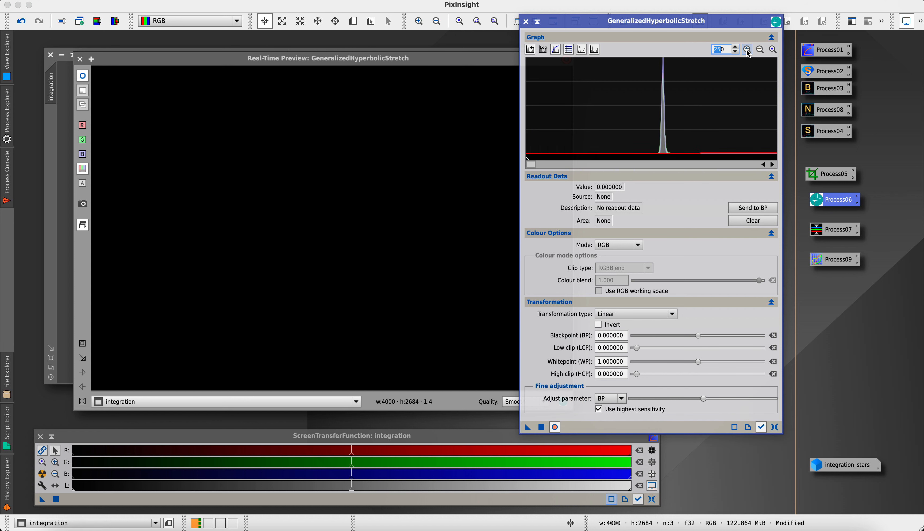
{"action": "left_click_drag", "start_coordinate": [526, 159], "coordinate": [638, 158]}
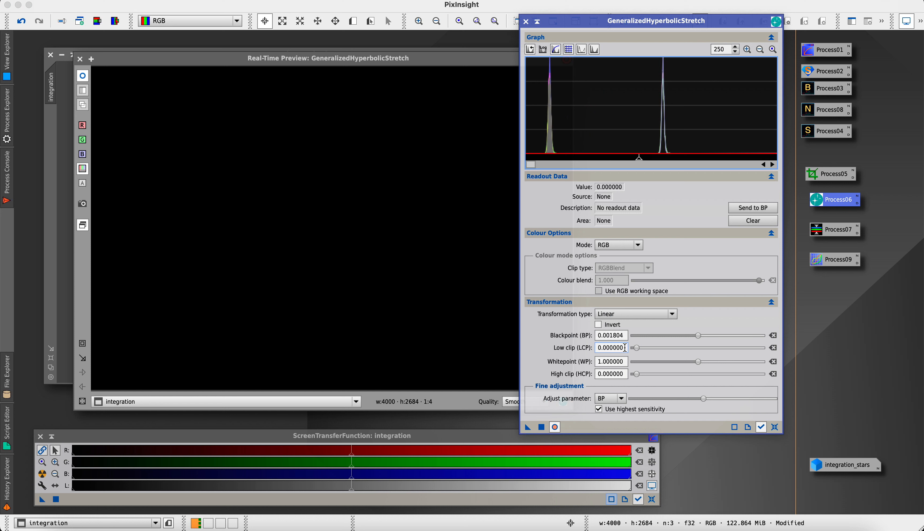
{"action": "left_click_drag", "start_coordinate": [639, 158], "coordinate": [657, 158]}
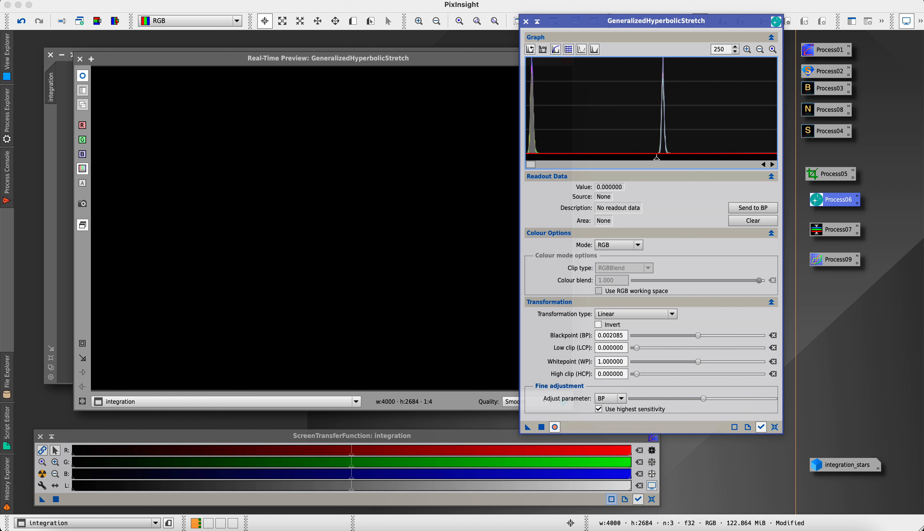
{"action": "left_click", "coordinate": [545, 427]}
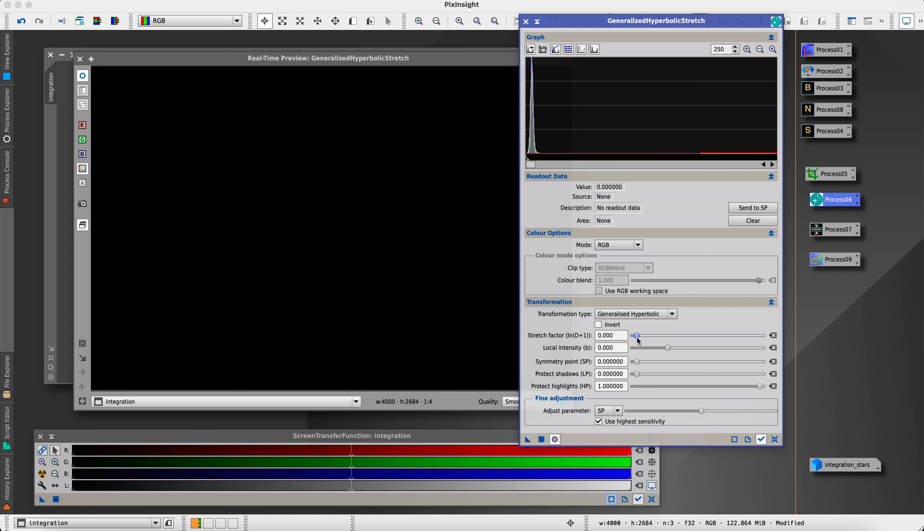
Apply a Generalised Hyperbolic stretch with symmetry point 0.000102, stretch factor 7.750 and local intensity 1.430, and reset the parameters.
{"action": "left_click", "coordinate": [748, 49]}
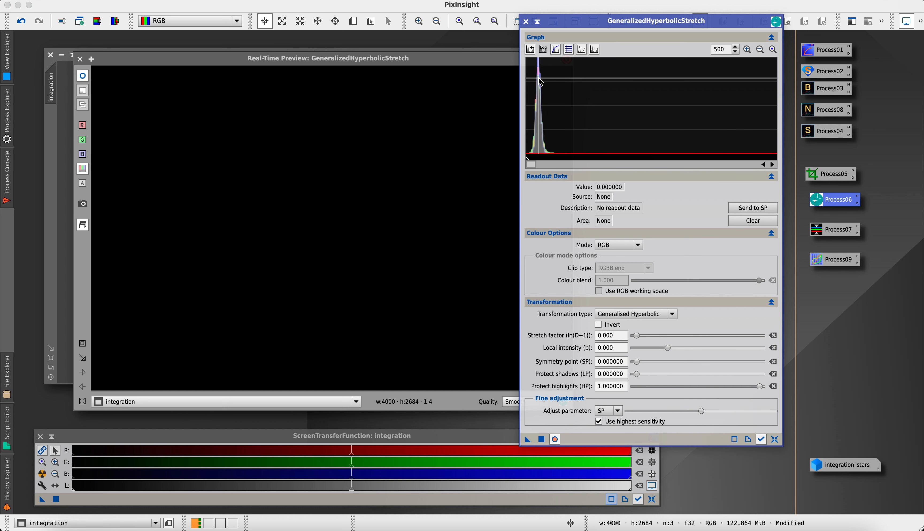
{"action": "left_click", "coordinate": [545, 113]}
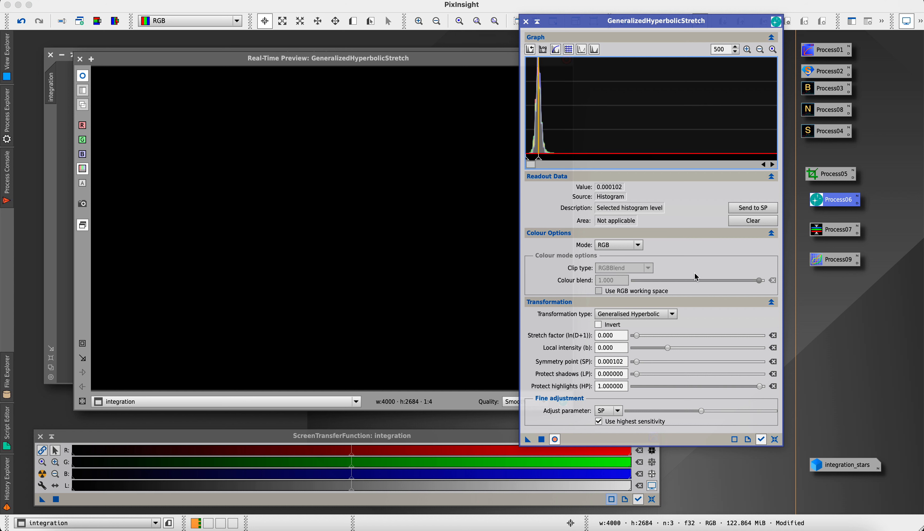
{"action": "left_click_drag", "start_coordinate": [637, 335], "coordinate": [691, 335]}
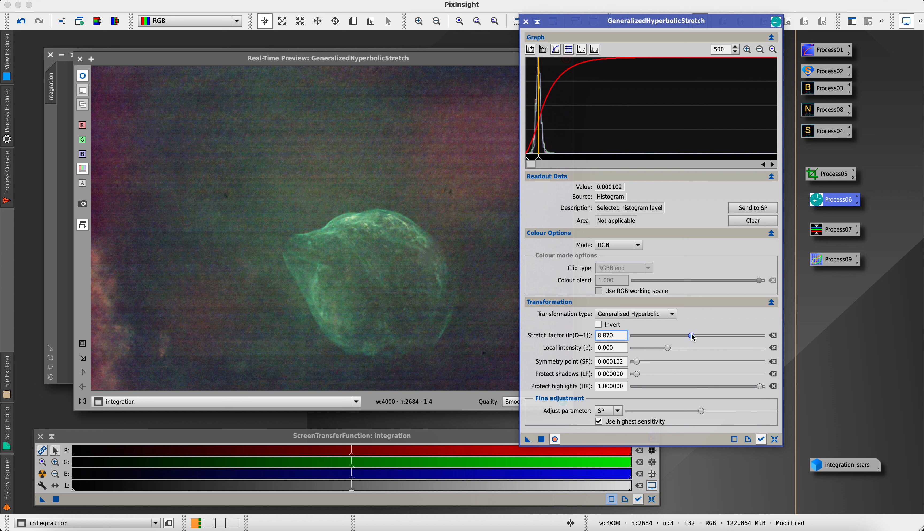
{"action": "left_click_drag", "start_coordinate": [692, 334], "coordinate": [680, 337]}
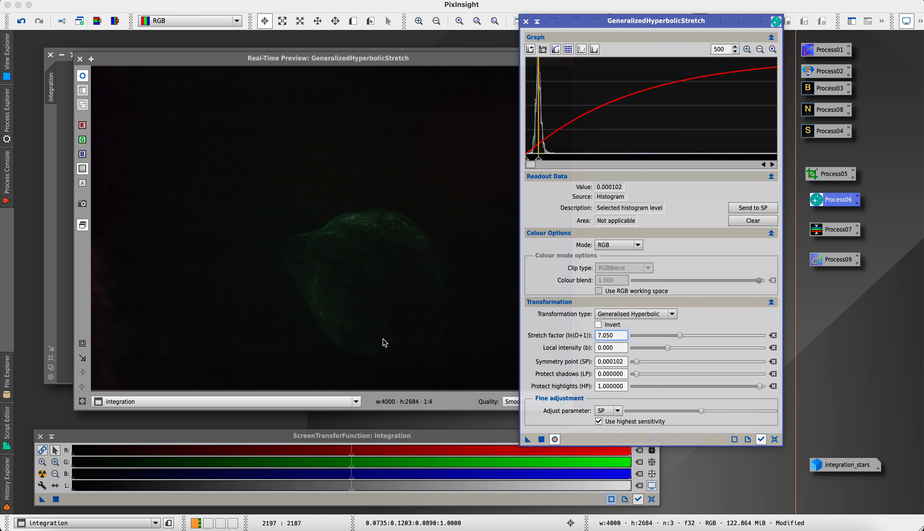
{"action": "mouse_move", "coordinate": [671, 354]}
{"action": "left_mouse_down"}
{"action": "mouse_move", "coordinate": [684, 335]}
{"action": "mouse_move", "coordinate": [675, 347]}
{"action": "left_mouse_up"}
{"action": "left_click", "coordinate": [682, 334]}
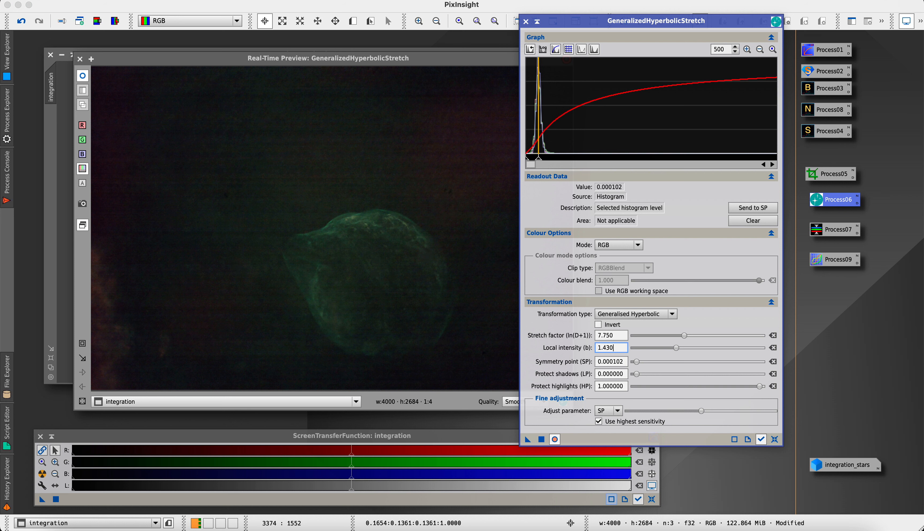
{"action": "left_click", "coordinate": [542, 440]}
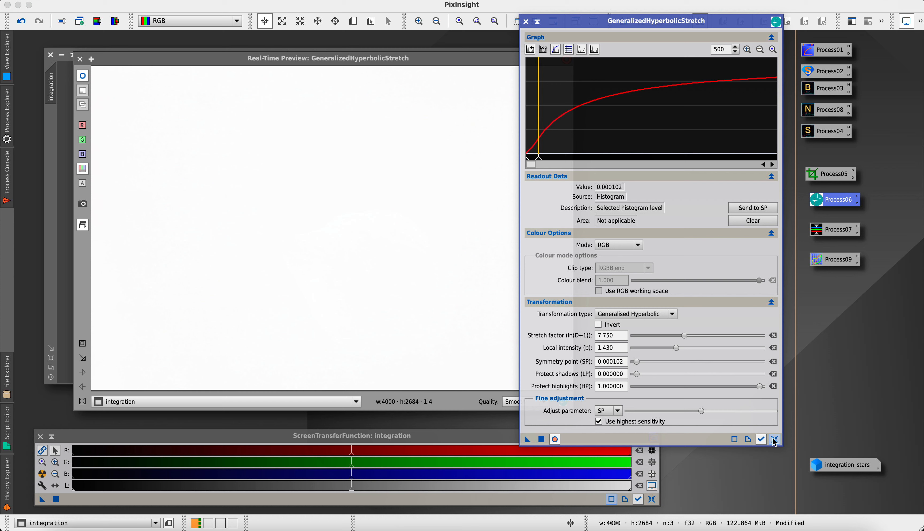
{"action": "left_click", "coordinate": [775, 439]}
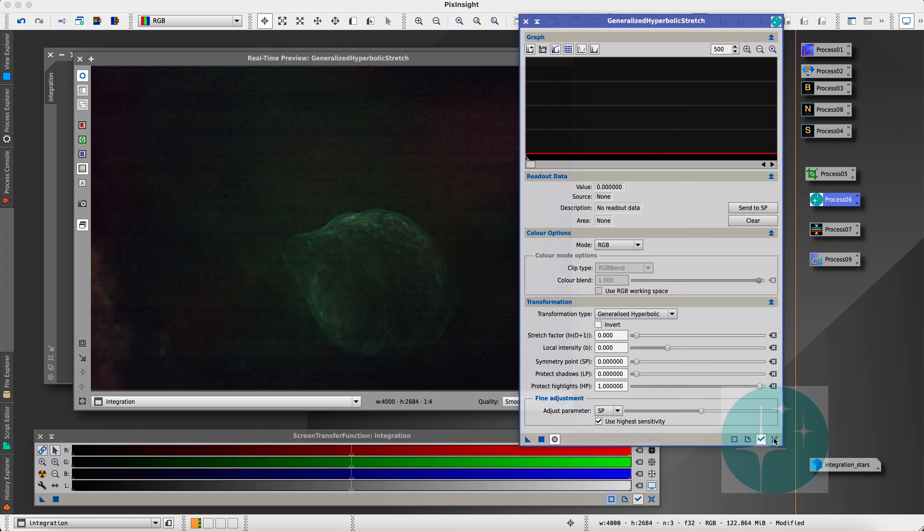
Apply a second hyperbolic stretch with stretch factor 1.120 and symmetry point 0.356077, and reset the parameters.
{"action": "left_click", "coordinate": [774, 50]}
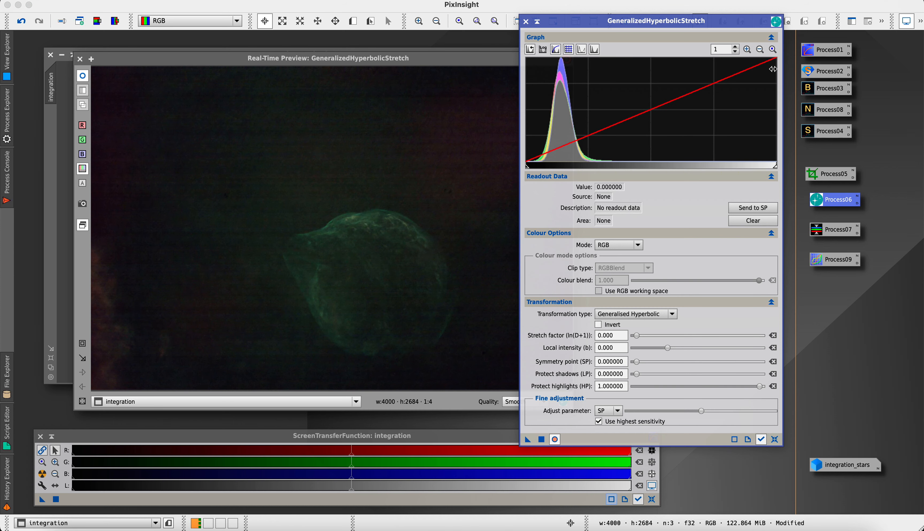
{"action": "left_click", "coordinate": [598, 89]}
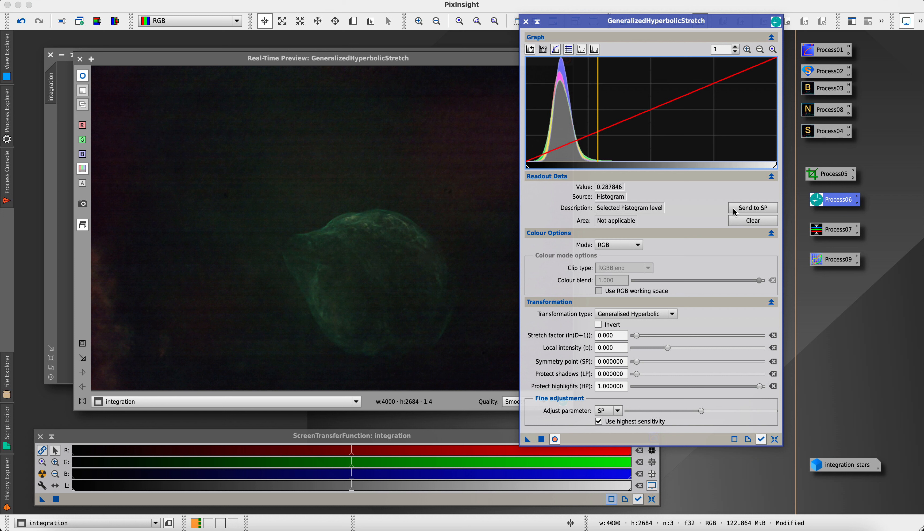
{"action": "left_click", "coordinate": [749, 207]}
{"action": "left_click_drag", "start_coordinate": [638, 336], "coordinate": [645, 338]}
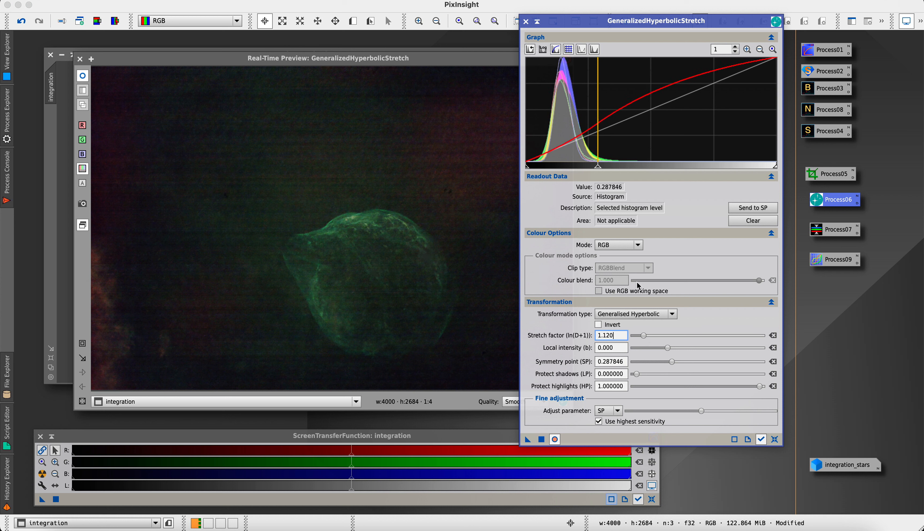
{"action": "left_click", "coordinate": [604, 168]}
{"action": "mouse_move", "coordinate": [604, 166]}
{"action": "left_mouse_down"}
{"action": "mouse_move", "coordinate": [625, 166]}
{"action": "mouse_move", "coordinate": [602, 167]}
{"action": "mouse_move", "coordinate": [615, 168]}
{"action": "left_mouse_up"}
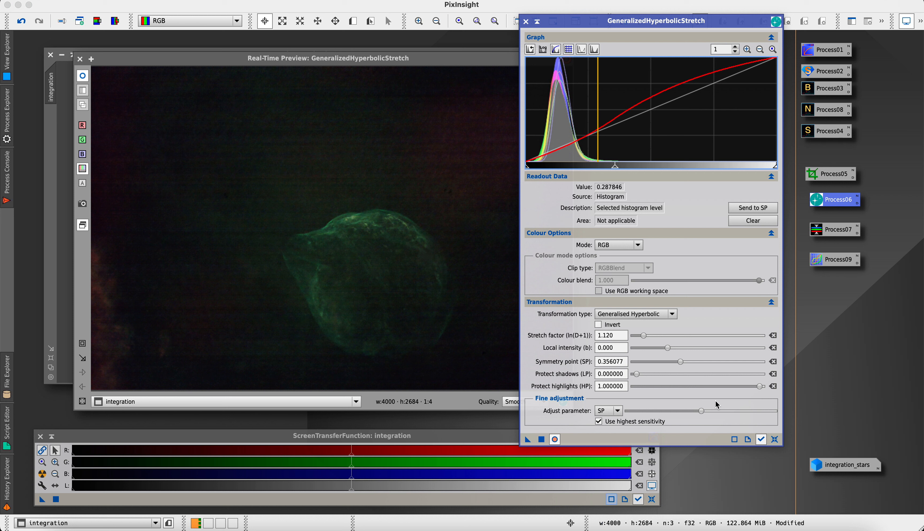
{"action": "left_click", "coordinate": [542, 440]}
{"action": "left_click", "coordinate": [775, 441]}
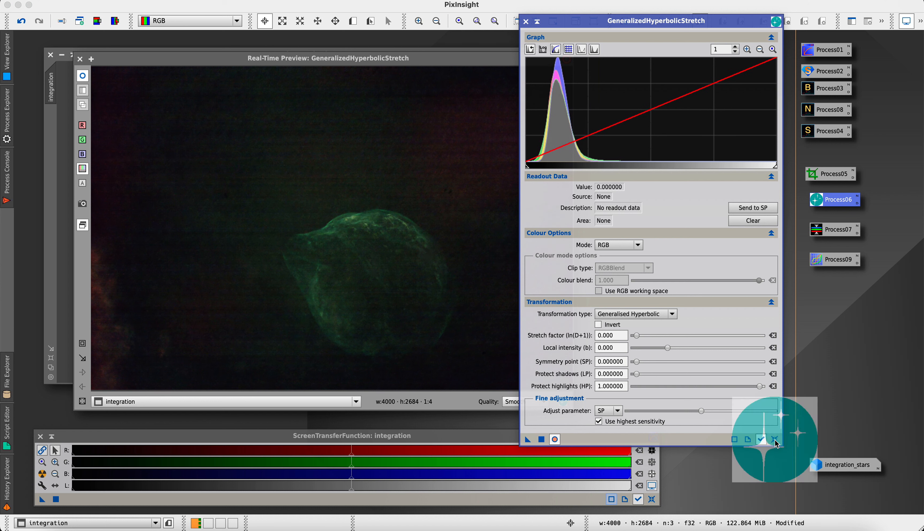
Close GeneralizedHyperbolicStretch and its real-time preview, and reposition the integration image window on the workspace.
{"action": "left_click", "coordinate": [526, 22]}
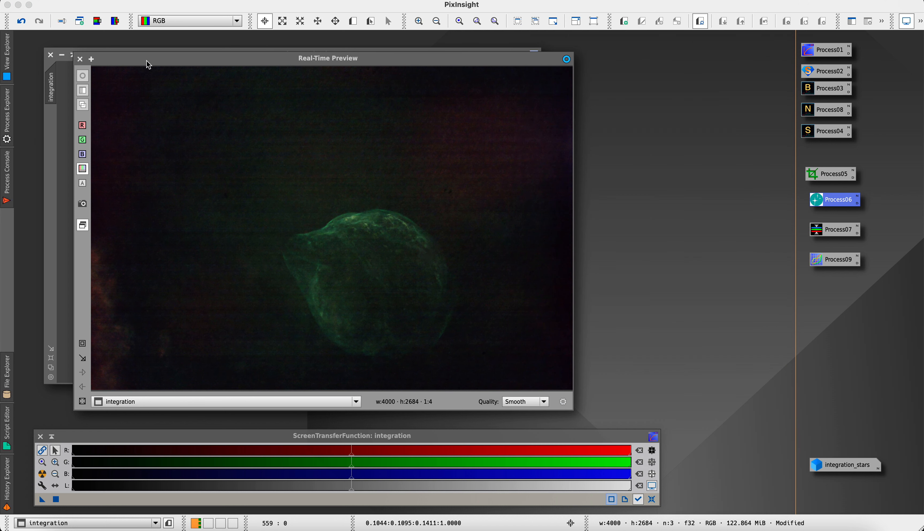
{"action": "left_click", "coordinate": [80, 59]}
{"action": "left_click_drag", "start_coordinate": [148, 58], "coordinate": [190, 67]}
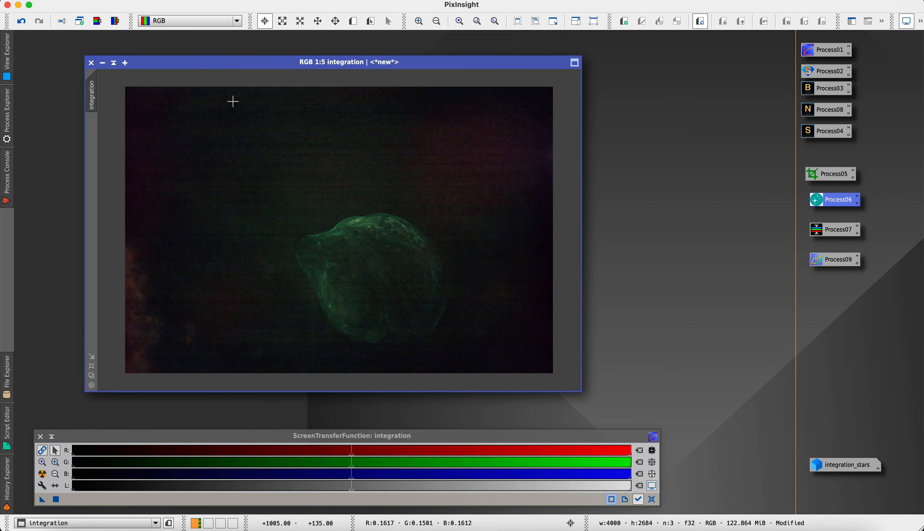
Start saving the integration image as a TIFF, choosing the Pixinsight 3 folder inside Astro Photography > Nebula > Dolphin Nebula.
{"action": "left_click", "coordinate": [77, 1]}
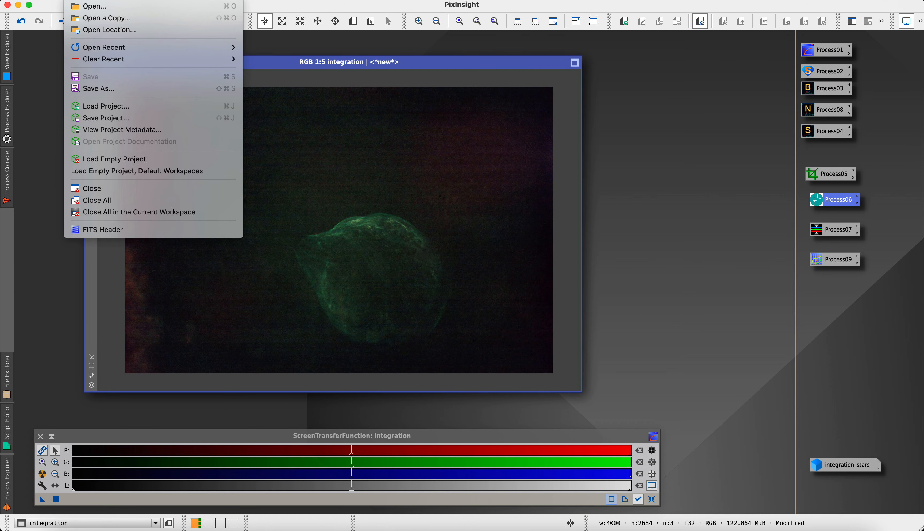
{"action": "left_click", "coordinate": [89, 88]}
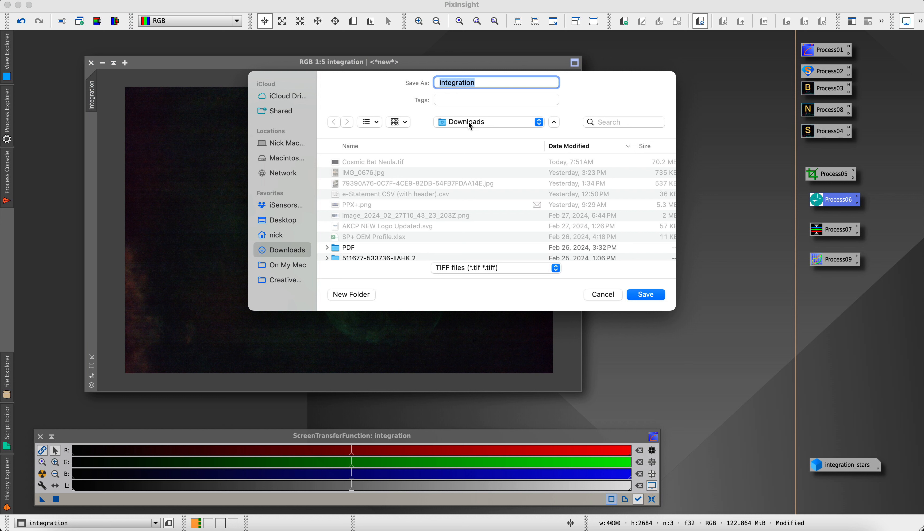
{"action": "left_click", "coordinate": [295, 207]}
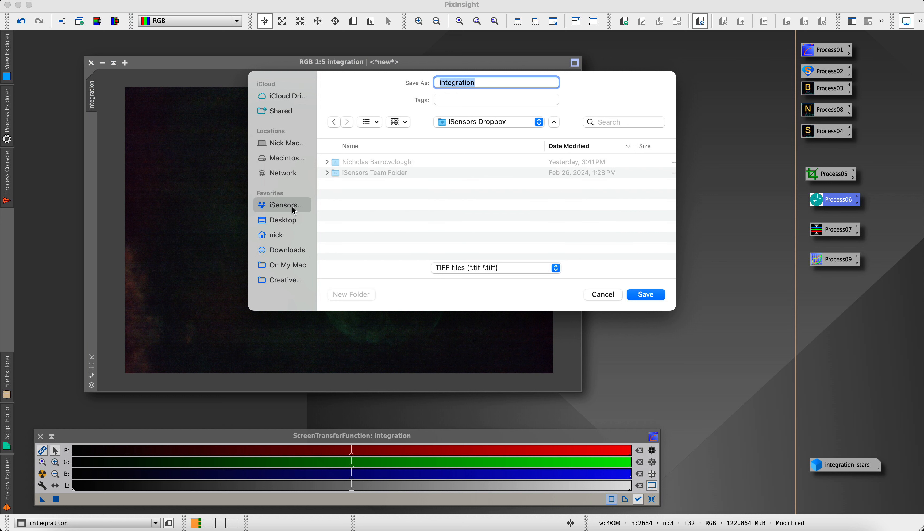
{"action": "double_click", "coordinate": [375, 163]}
{"action": "double_click", "coordinate": [368, 162]}
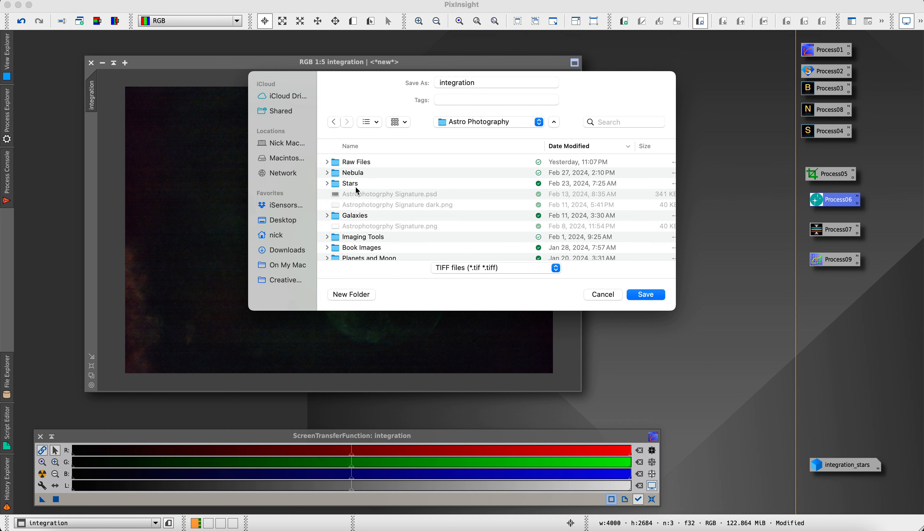
{"action": "double_click", "coordinate": [356, 173]}
{"action": "double_click", "coordinate": [366, 162]}
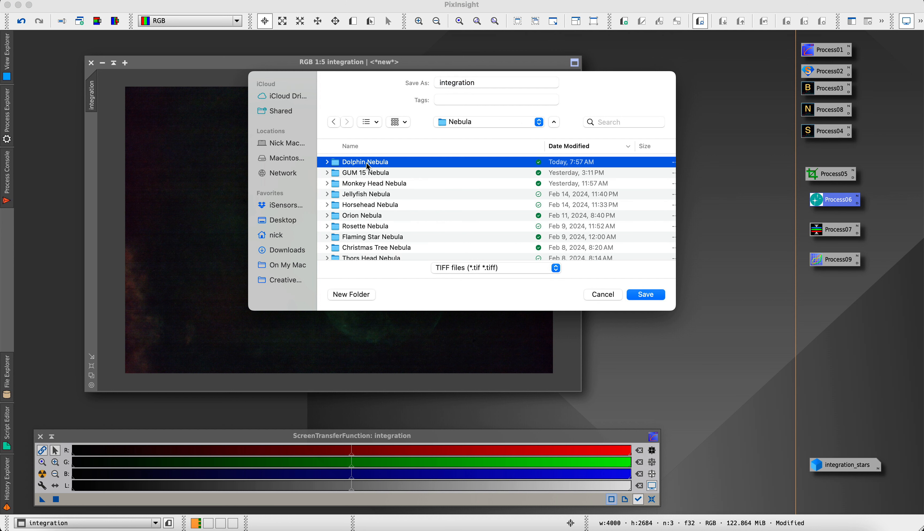
{"action": "double_click", "coordinate": [361, 161]}
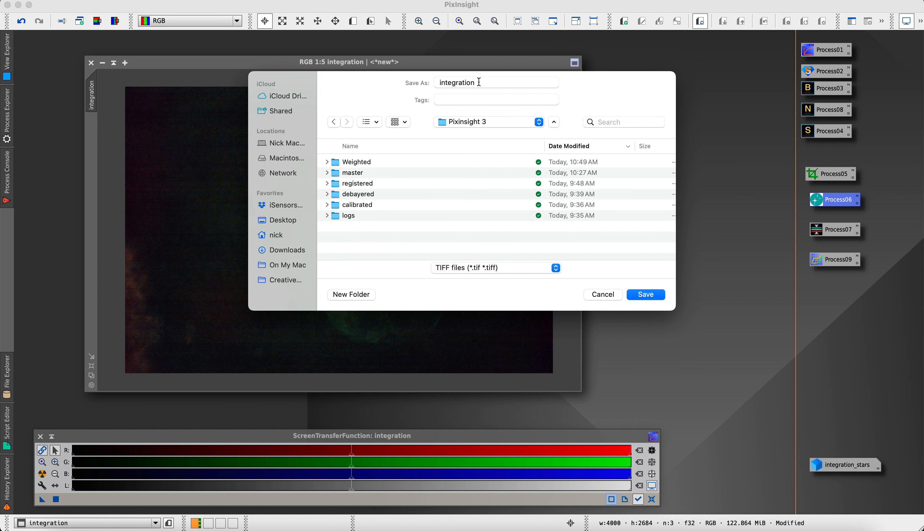
Name the file 02-28-24 Dolphin Head Nebula NEBULA and save it as a 16-bit unsigned integer TIFF.
{"action": "left_click_drag", "start_coordinate": [478, 83], "coordinate": [381, 71]}
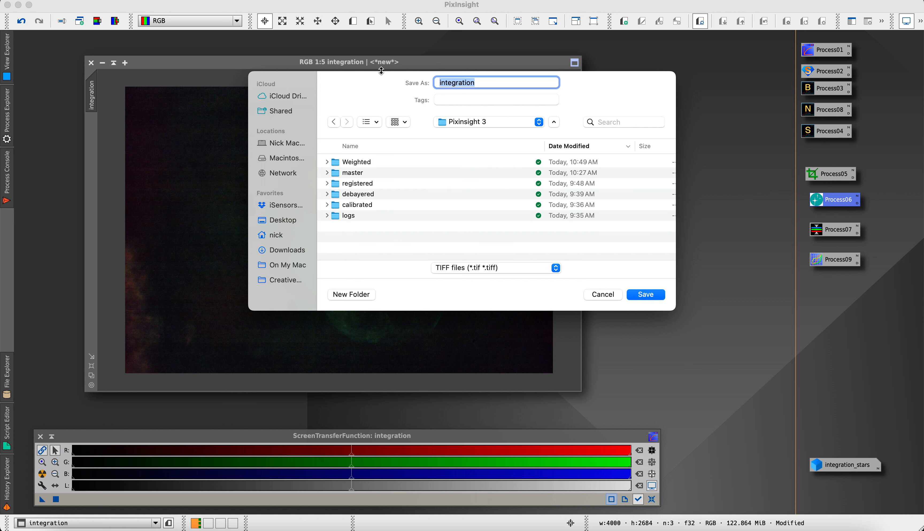
{"action": "type", "text": "02-28-24 Dolphin Head Neb"}
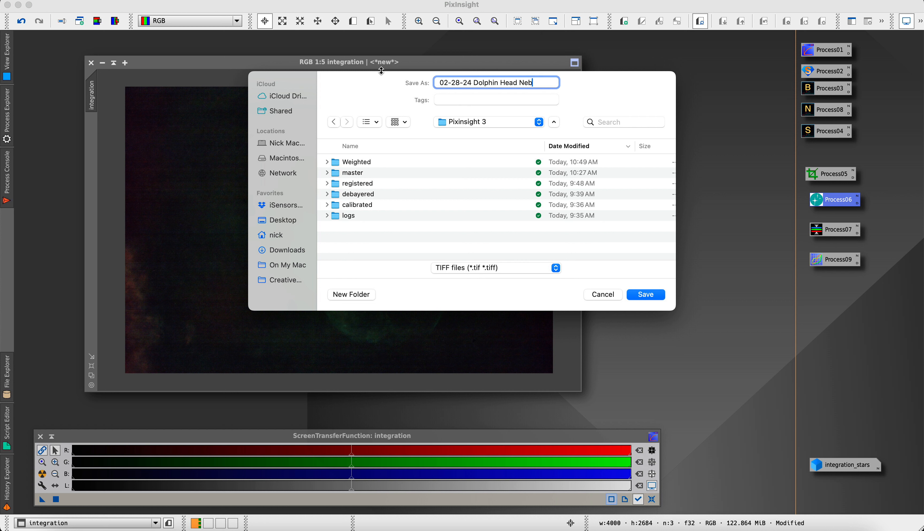
{"action": "type", "text": "ula NEBULA"}
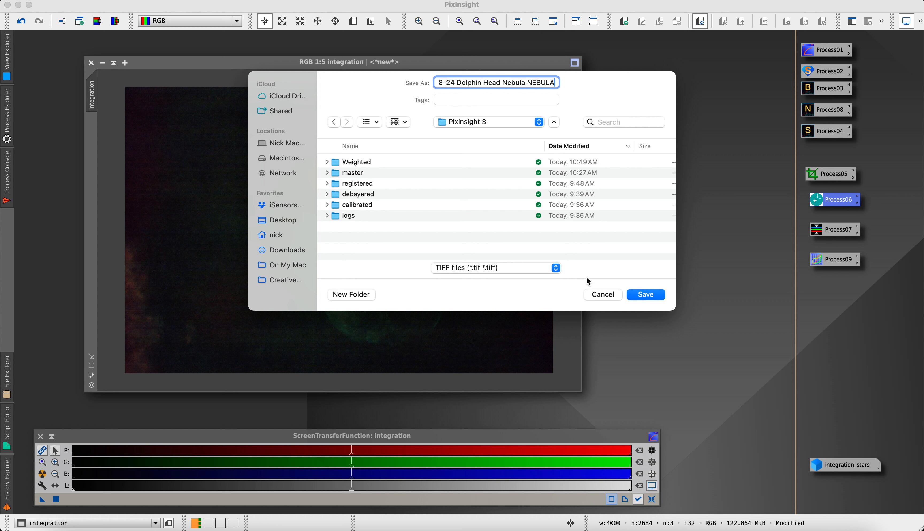
{"action": "left_click", "coordinate": [642, 295]}
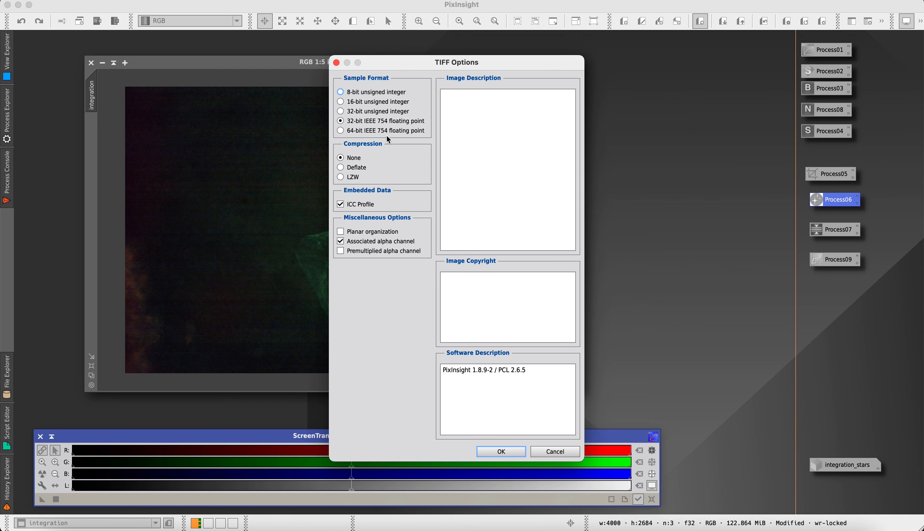
{"action": "left_click", "coordinate": [341, 102]}
{"action": "left_click", "coordinate": [498, 451]}
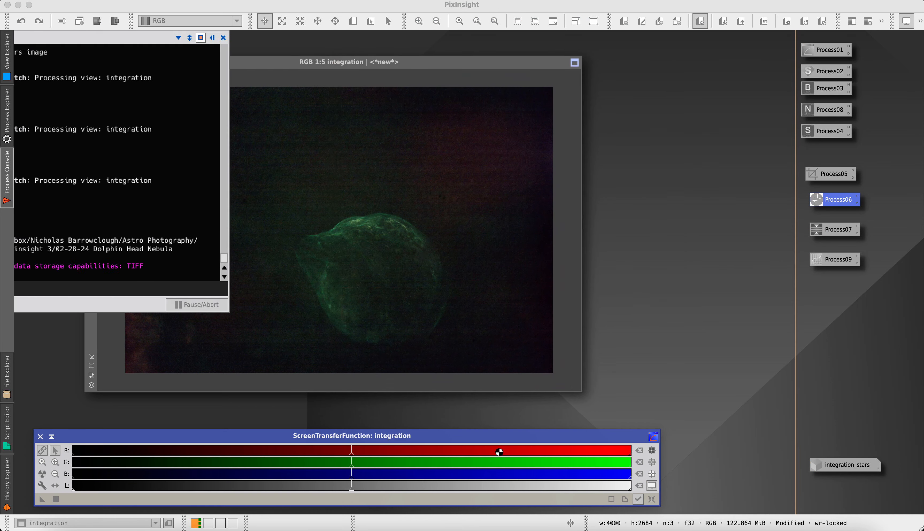
Hide the Process Console and close the integration image window, accepting the loss of unsaved data.
{"action": "left_click", "coordinate": [321, 38]}
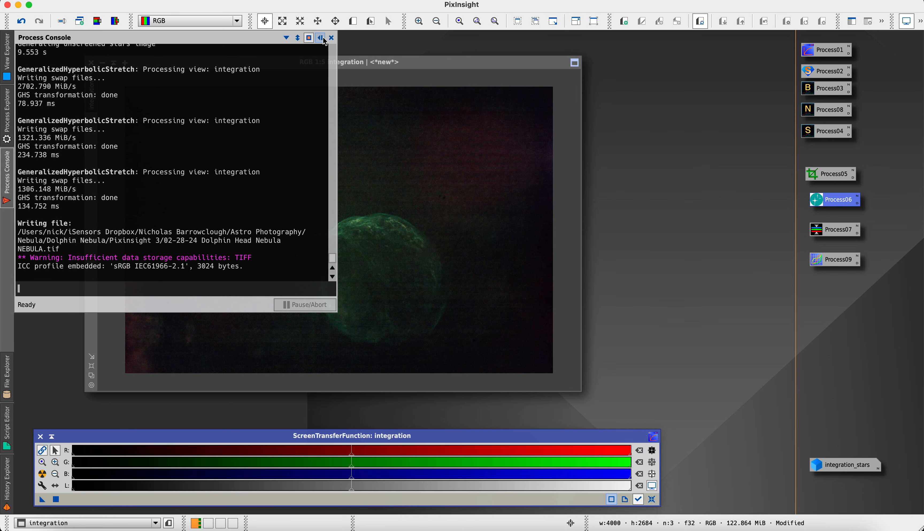
{"action": "left_click", "coordinate": [91, 63]}
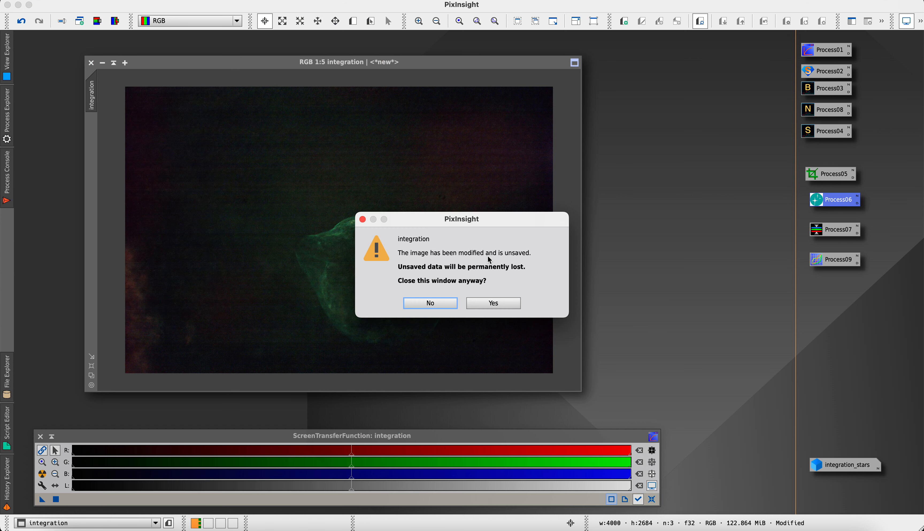
{"action": "left_click", "coordinate": [494, 303]}
Restore the integration_stars image on the workspace and reset its ScreenTransferFunction.
{"action": "double_click", "coordinate": [820, 466]}
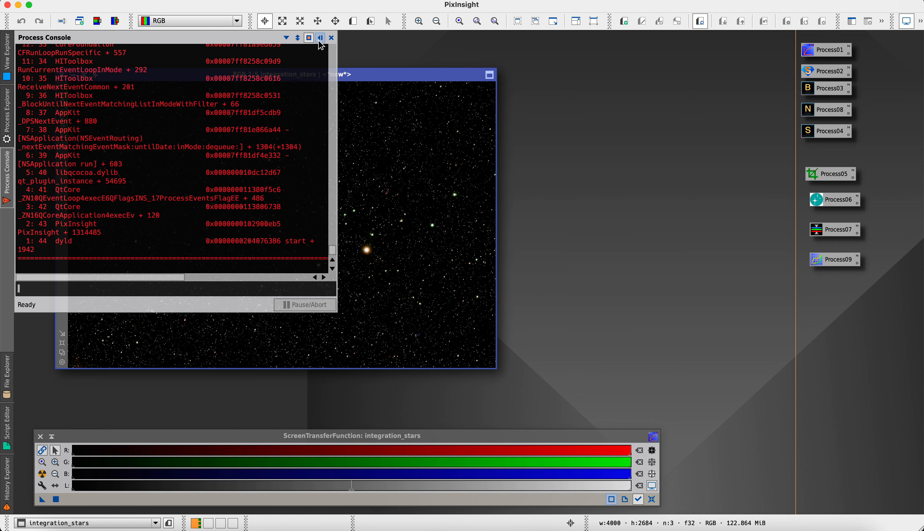
{"action": "left_click", "coordinate": [320, 37]}
{"action": "left_click", "coordinate": [652, 499]}
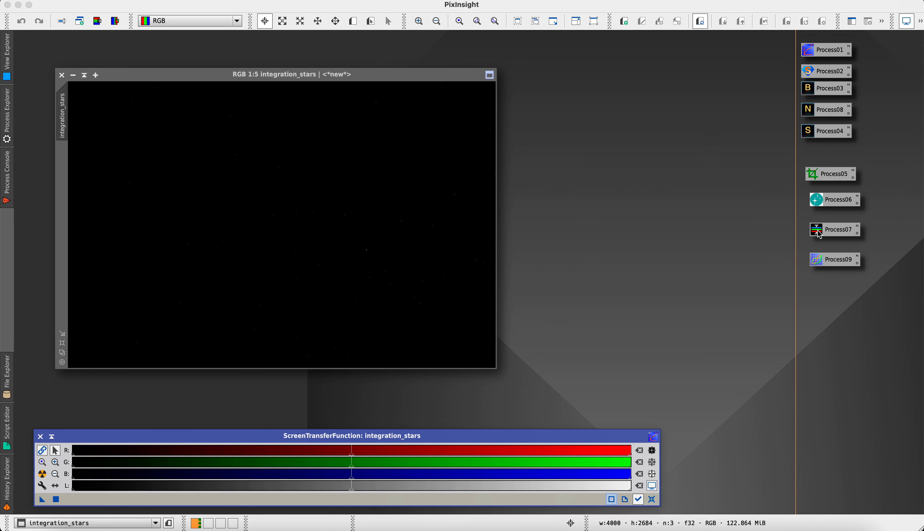
Open the saved GeneralizedHyperbolicStretch process with a real-time preview of integration_stars, and place the preview beside it.
{"action": "double_click", "coordinate": [818, 204]}
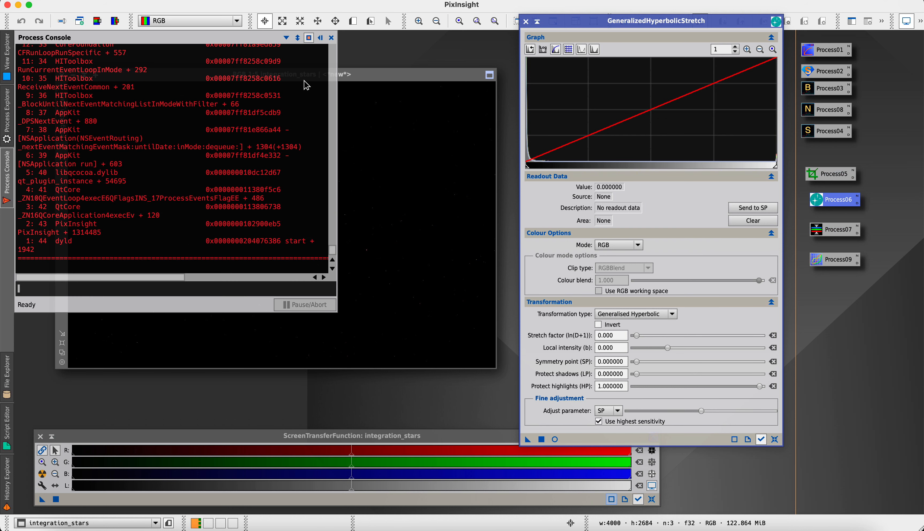
{"action": "left_click", "coordinate": [320, 39]}
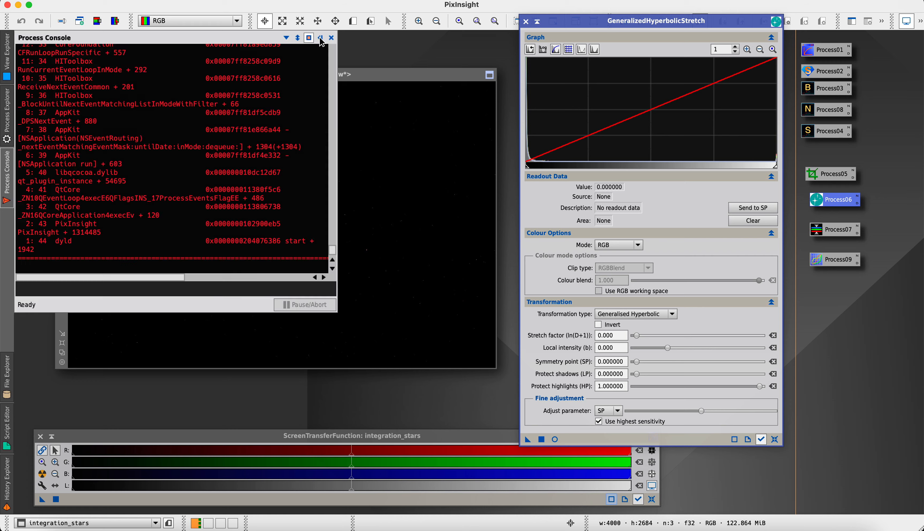
{"action": "left_click", "coordinate": [320, 38]}
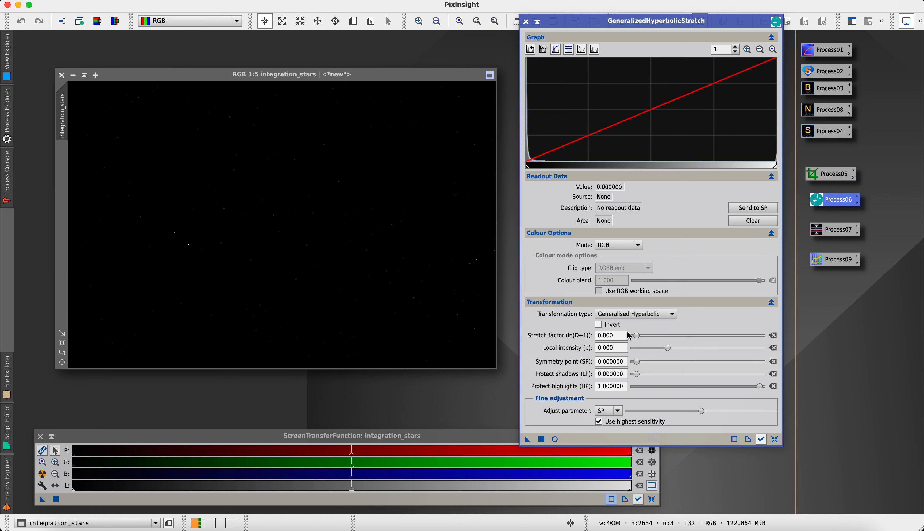
{"action": "left_click", "coordinate": [555, 440]}
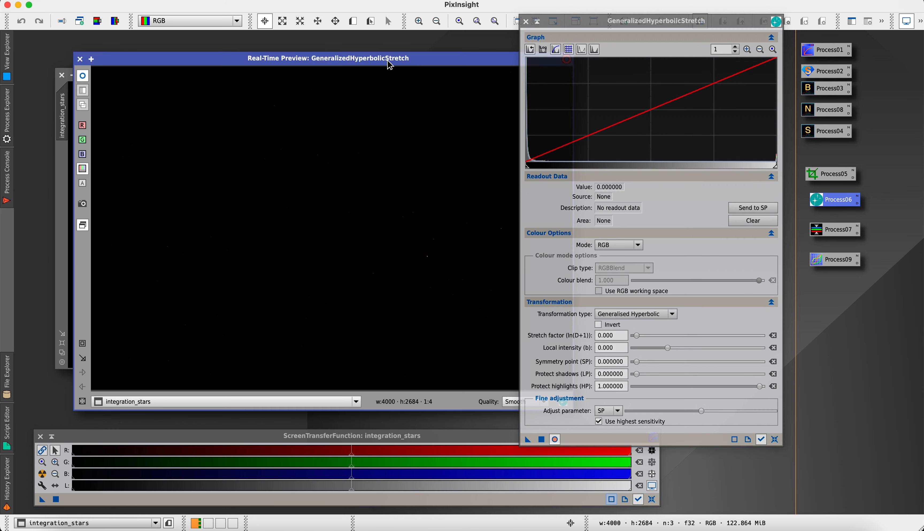
{"action": "left_click_drag", "start_coordinate": [390, 66], "coordinate": [368, 67]}
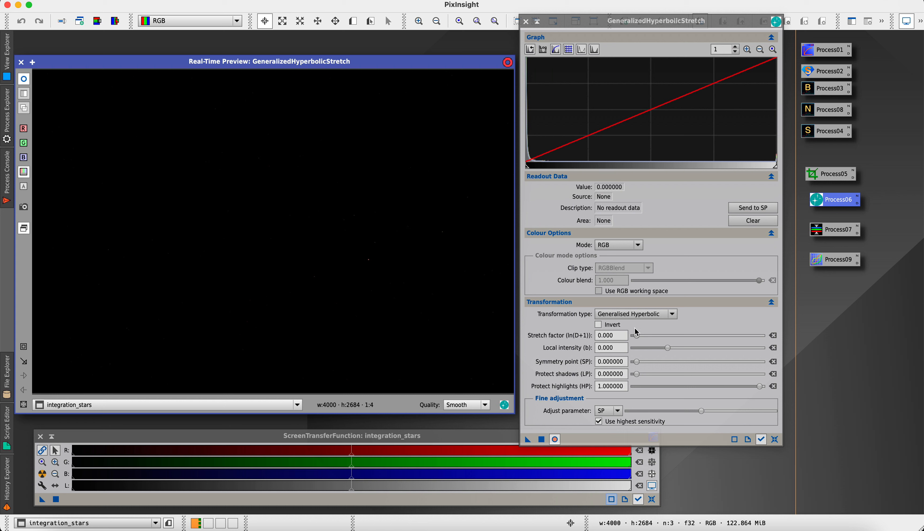
Apply a Generalised Hyperbolic stretch with stretch factor 8.270 to integration_stars, and reset and close the process and its preview.
{"action": "left_click_drag", "start_coordinate": [637, 336], "coordinate": [688, 336]}
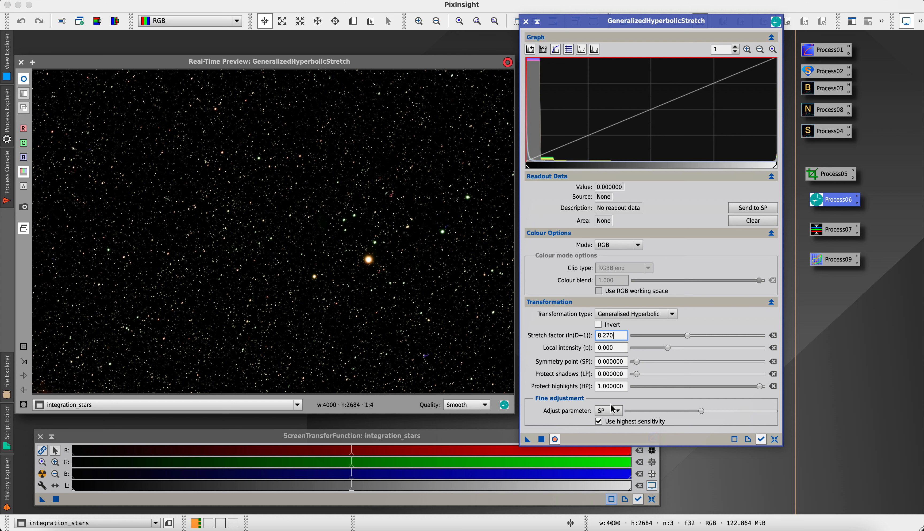
{"action": "left_click", "coordinate": [542, 440]}
{"action": "left_click", "coordinate": [775, 439]}
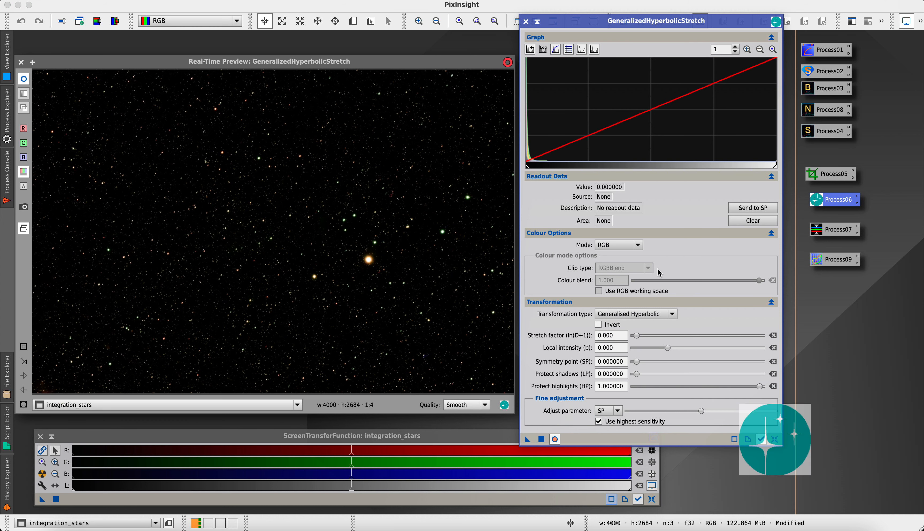
{"action": "left_click", "coordinate": [526, 21]}
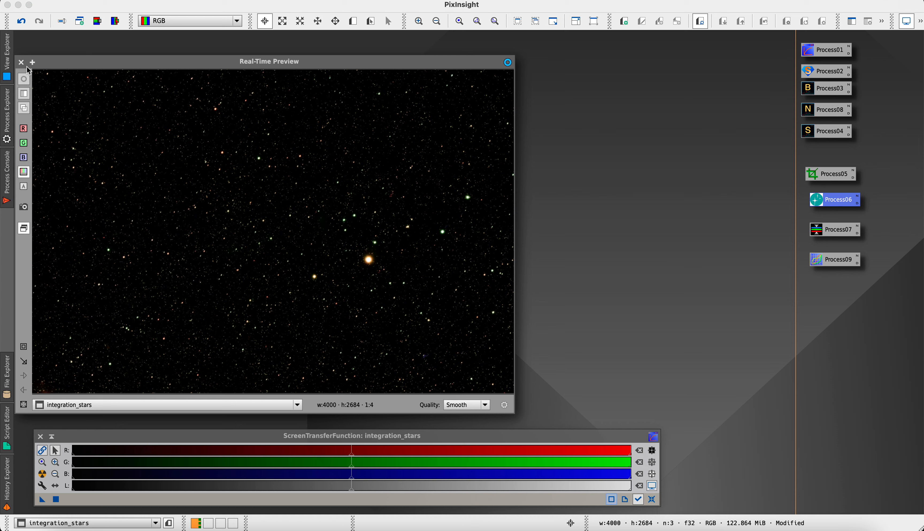
{"action": "left_click", "coordinate": [21, 62]}
Save integration_stars as a 16-bit unsigned integer TIFF named 02-28-24 Dolphin Head Nebula STARS in Pixinsight 3, and close the image.
{"action": "left_click", "coordinate": [109, 2]}
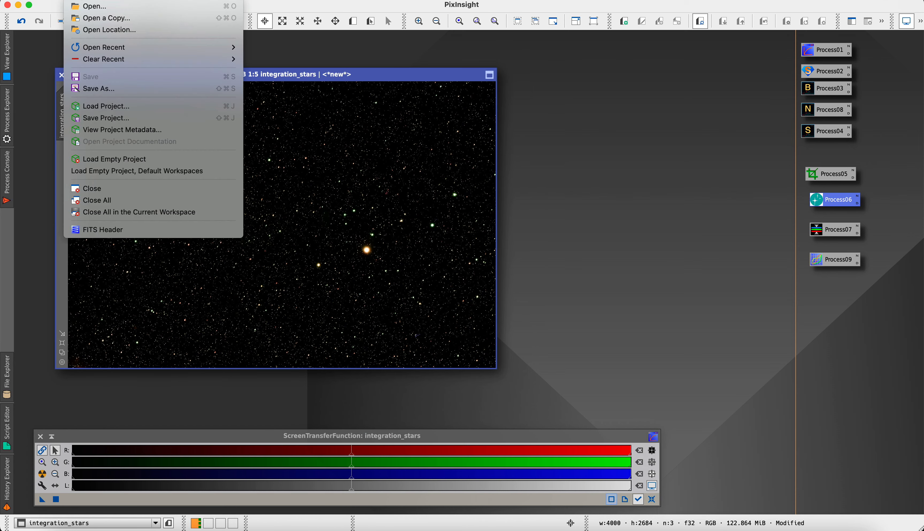
{"action": "left_click", "coordinate": [98, 88]}
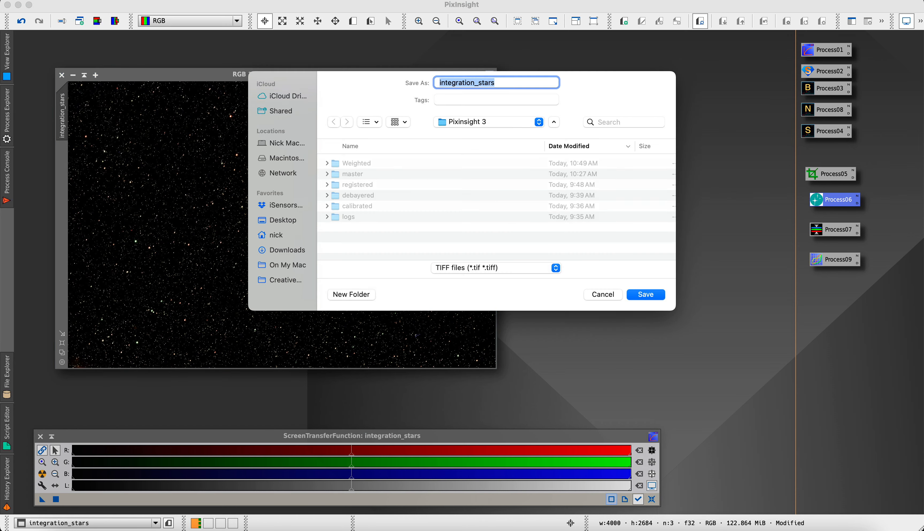
{"action": "key", "text": "Return"}
{"action": "left_click", "coordinate": [340, 101]}
{"action": "left_click", "coordinate": [501, 451]}
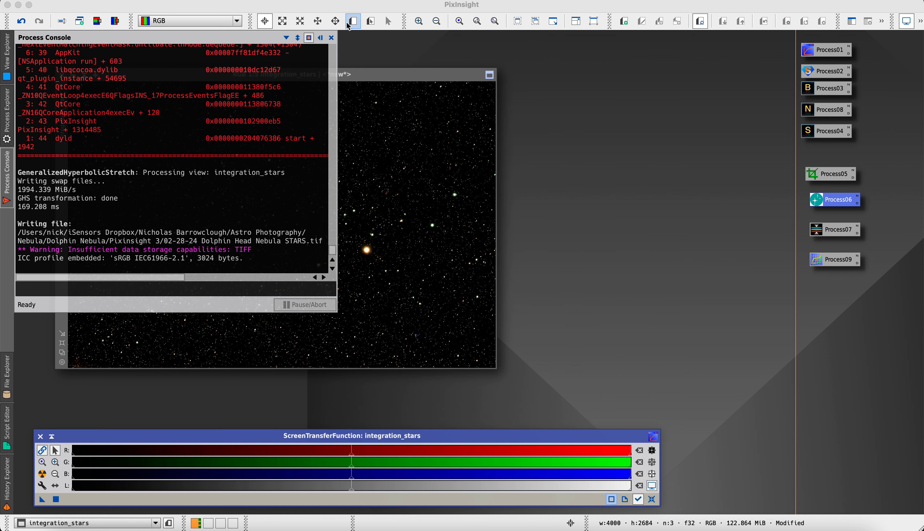
{"action": "left_click", "coordinate": [61, 75]}
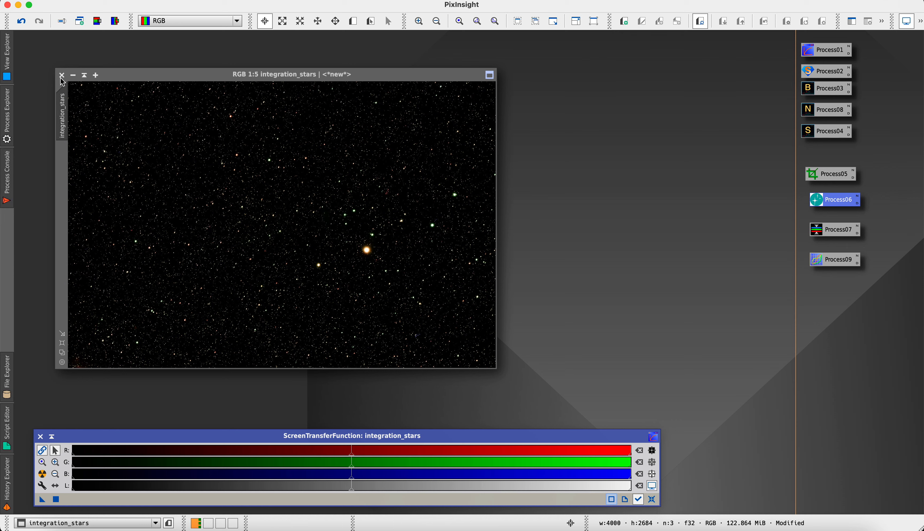
{"action": "left_click", "coordinate": [493, 303]}
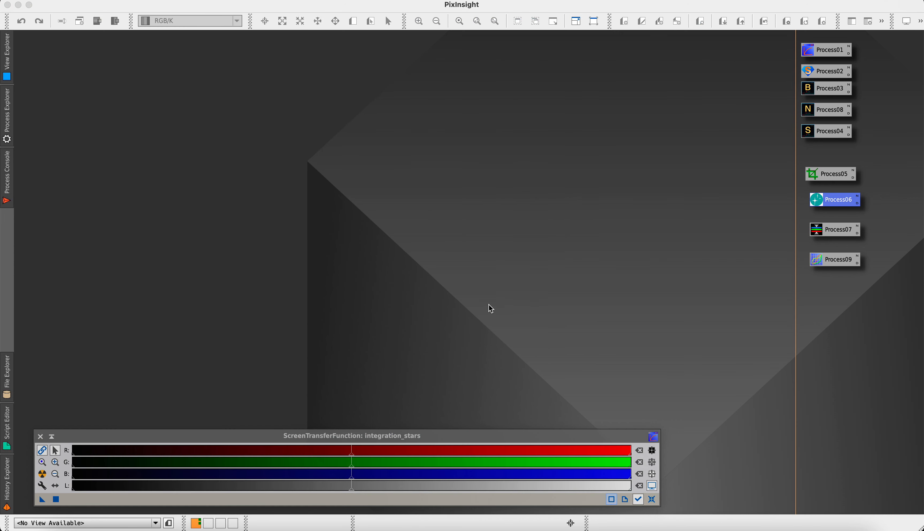
Switch to Photoshop and start loading files into a stack, browsing for the source files.
{"action": "left_click", "coordinate": [677, 530]}
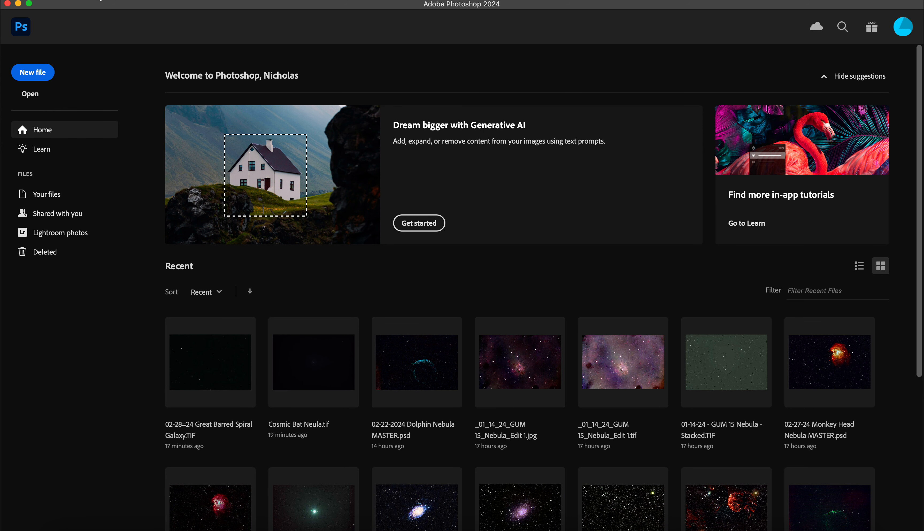
{"action": "left_click", "coordinate": [100, 1]}
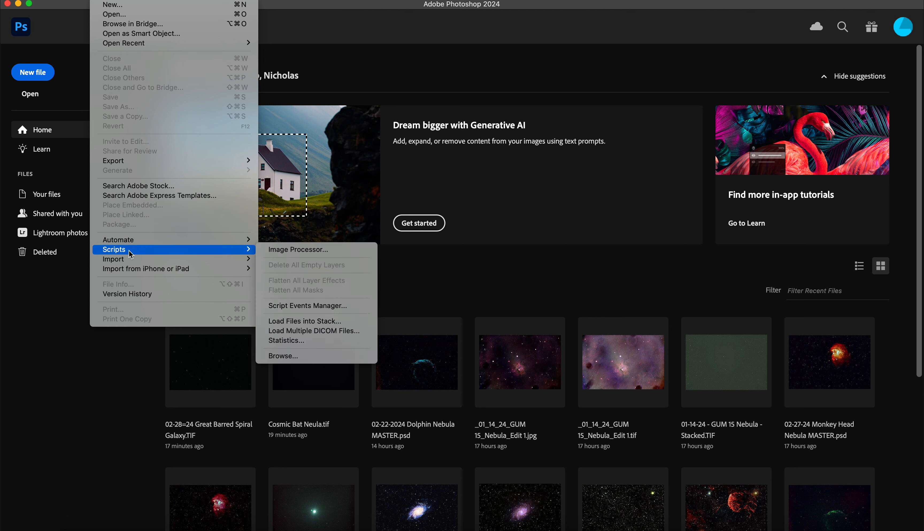
{"action": "mouse_move", "coordinate": [131, 252]}
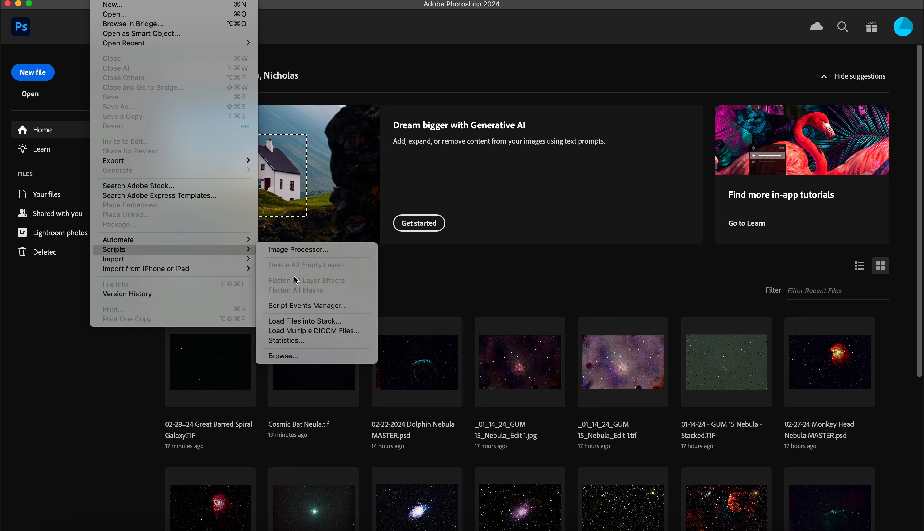
{"action": "left_click", "coordinate": [301, 321]}
{"action": "left_click", "coordinate": [506, 281]}
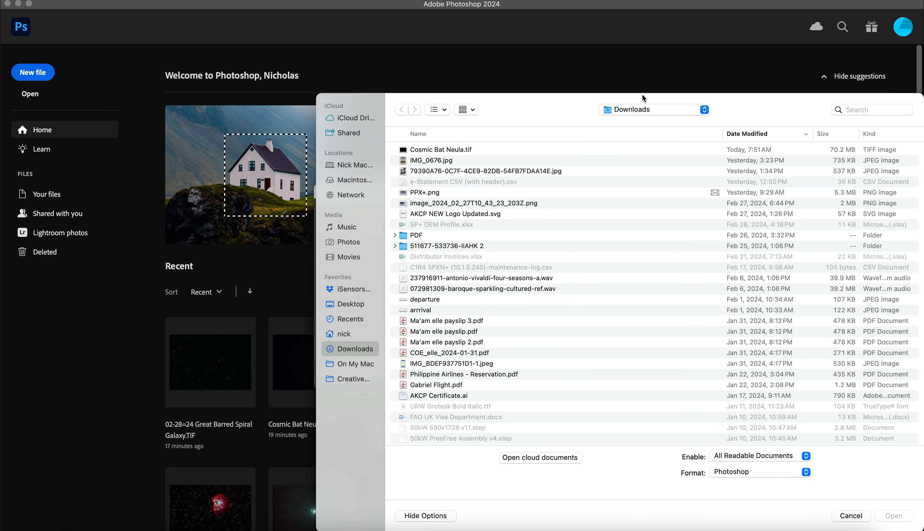
Add the Dolphin Head Nebula STARS and NEBULA TIFFs from the Pixinsight 3 folder as the stack's source files.
{"action": "left_click", "coordinate": [630, 112]}
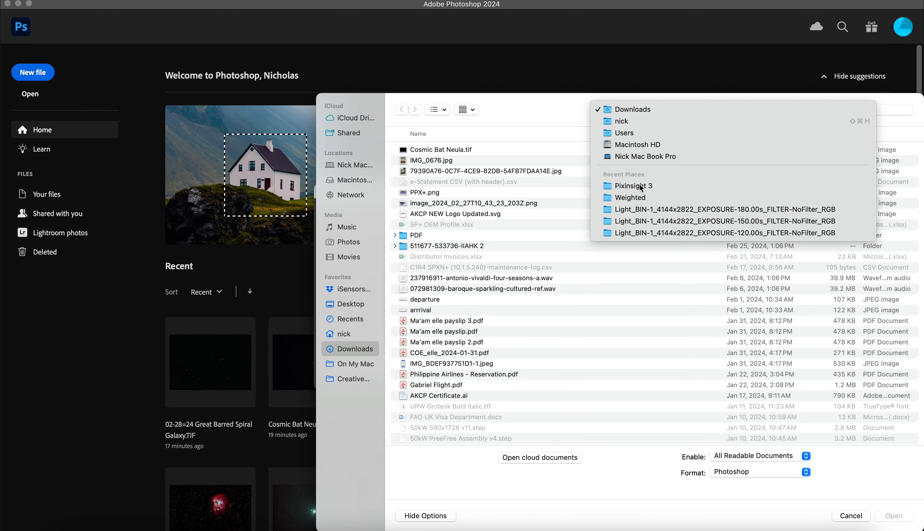
{"action": "left_click", "coordinate": [616, 182]}
{"action": "left_click", "coordinate": [455, 149]}
{"action": "left_click", "coordinate": [452, 161], "text": "shift"}
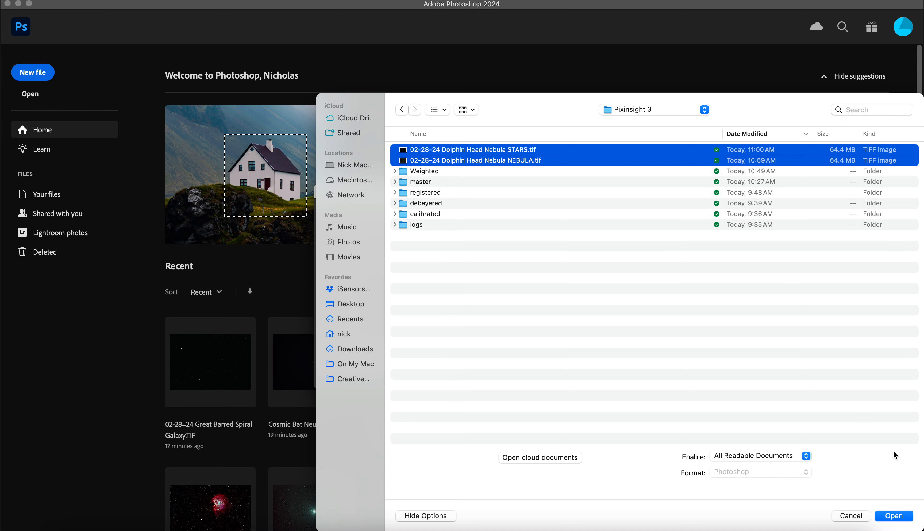
{"action": "left_click", "coordinate": [892, 516]}
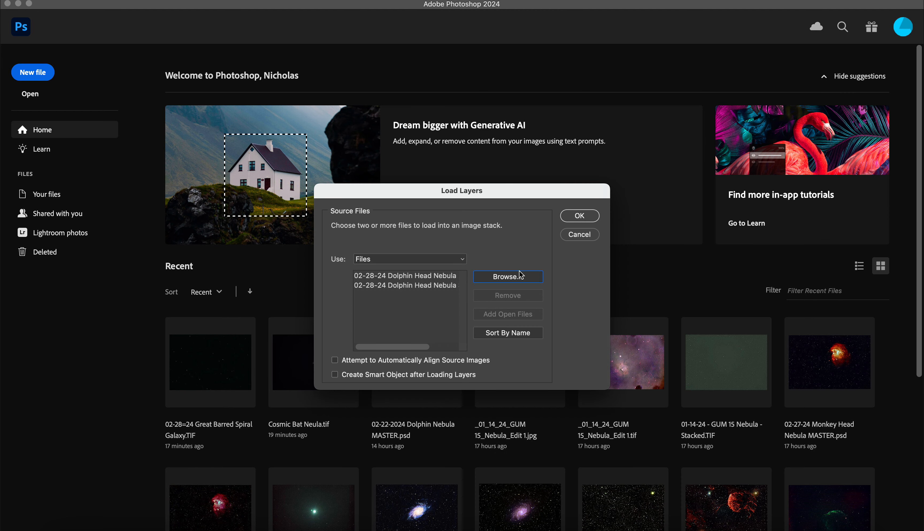
Load the two source TIFFs into a layer stack and add a layer group named Nebula above the STARS layer.
{"action": "left_click", "coordinate": [580, 216]}
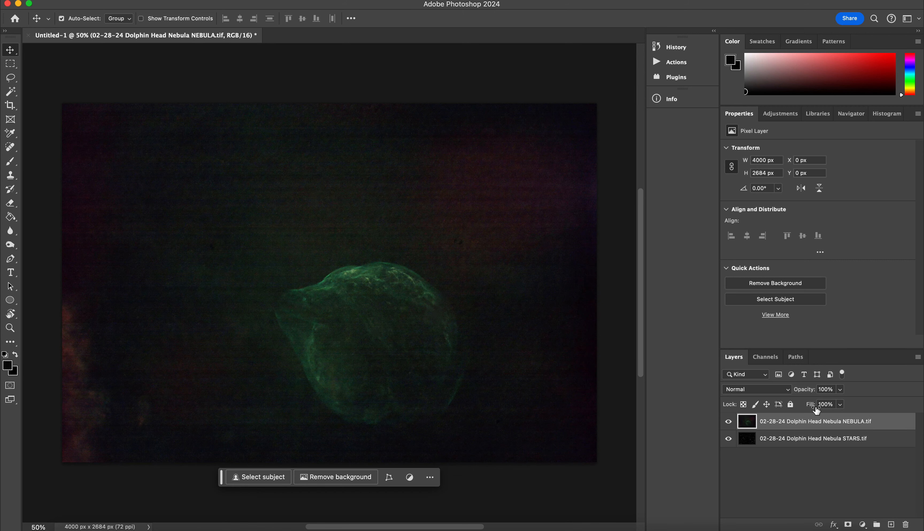
{"action": "left_click", "coordinate": [877, 524]}
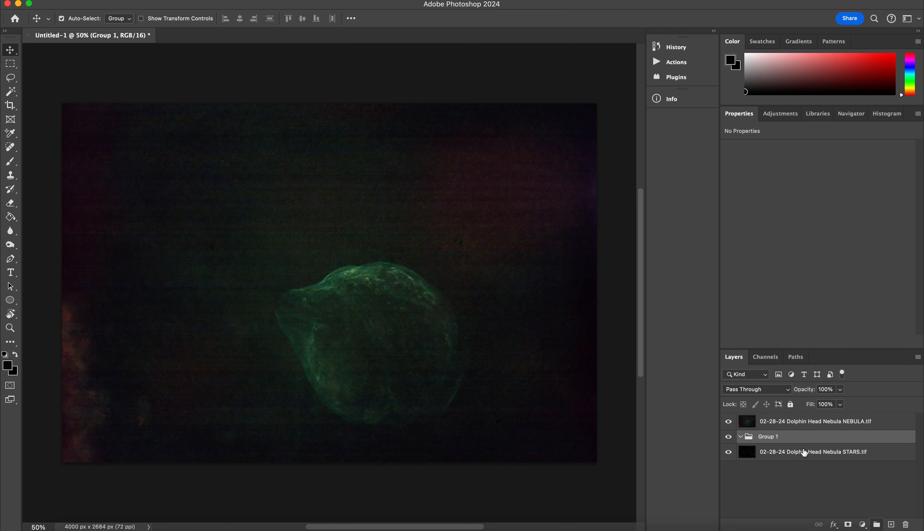
{"action": "double_click", "coordinate": [764, 438]}
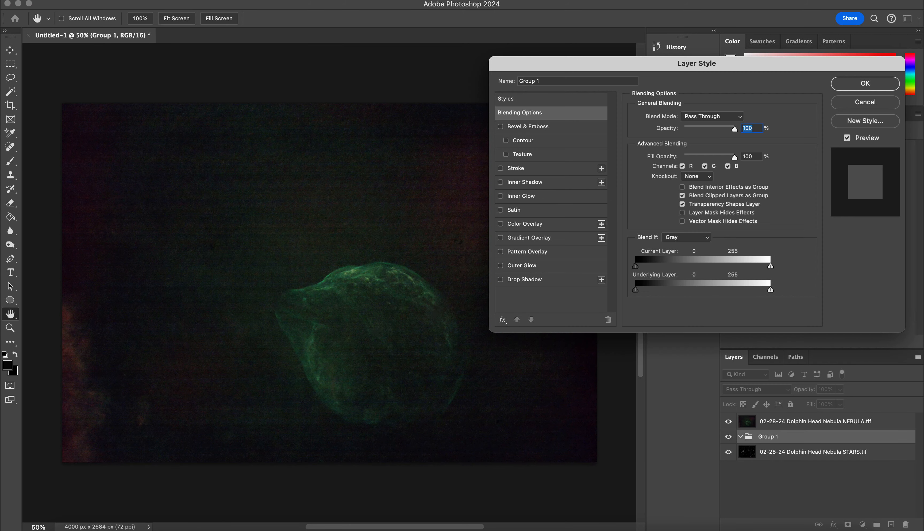
{"action": "left_click", "coordinate": [855, 107]}
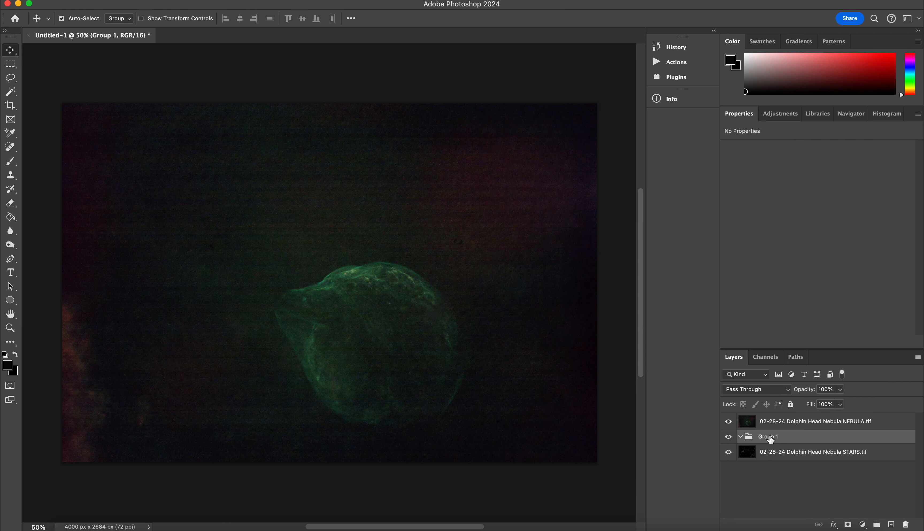
{"action": "type", "text": "Nebula"}
{"action": "key", "text": "Return"}
Put the STARS layer in the Nebula group, and add a second group named Stars above the NEBULA layer.
{"action": "left_click_drag", "start_coordinate": [768, 452], "coordinate": [769, 439]}
{"action": "left_click", "coordinate": [791, 422]}
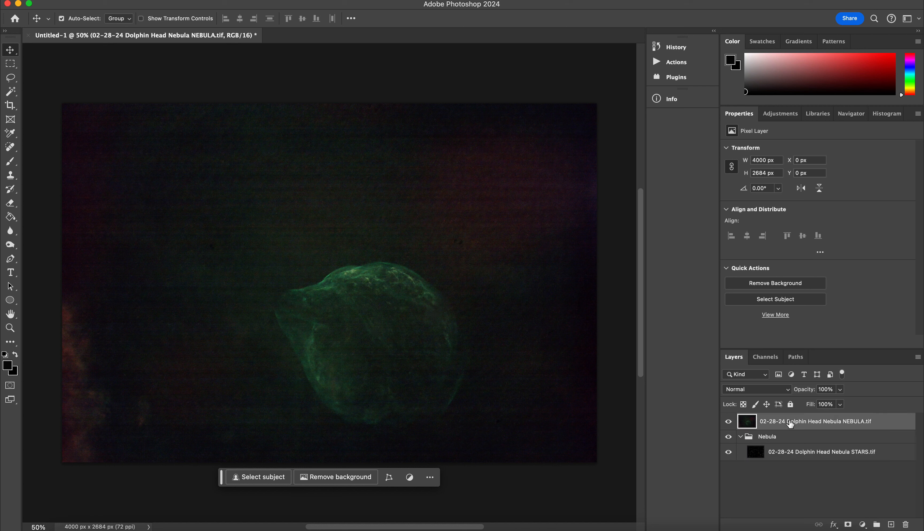
{"action": "left_click", "coordinate": [877, 525]}
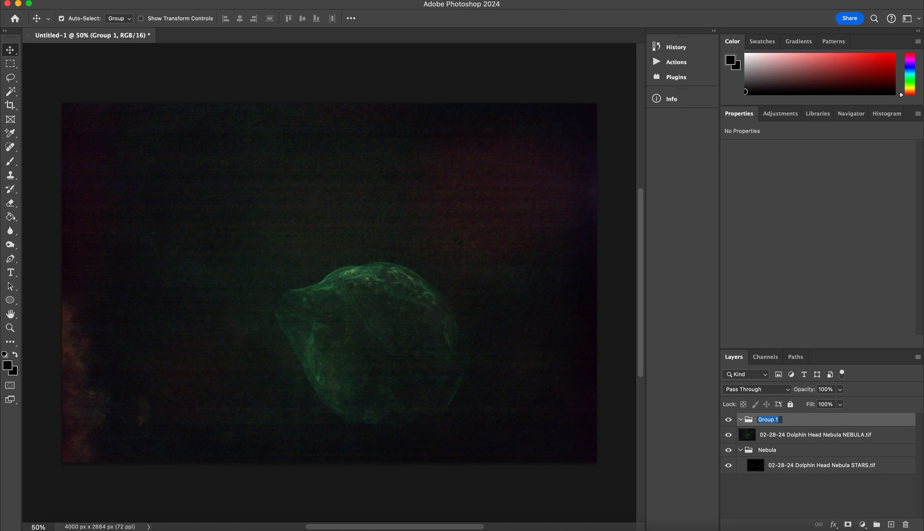
{"action": "type", "text": "Stars"}
{"action": "key", "text": "Return"}
Move the Dolphin Head Nebula STARS layer into the Stars group and the NEBULA layer into the Nebula group.
{"action": "left_click", "coordinate": [780, 434]}
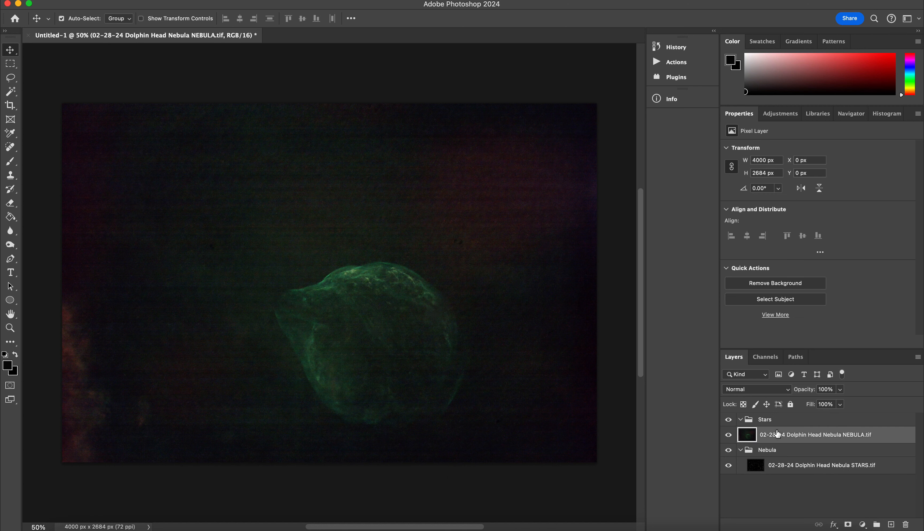
{"action": "left_click", "coordinate": [773, 468]}
{"action": "left_click_drag", "start_coordinate": [758, 470], "coordinate": [780, 429]}
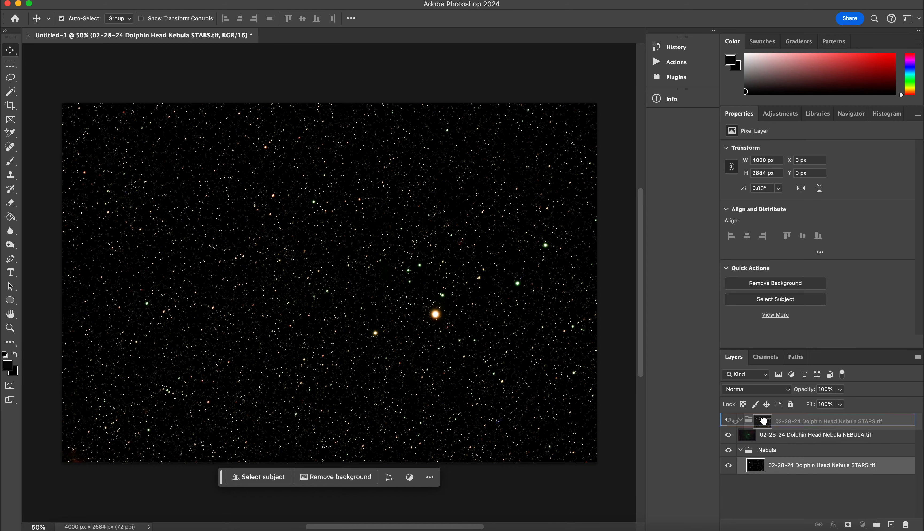
{"action": "left_click", "coordinate": [745, 458]}
{"action": "left_click_drag", "start_coordinate": [745, 458], "coordinate": [767, 473]}
Set the Stars group's blend mode to Screen, and collapse and hide the group.
{"action": "left_click", "coordinate": [766, 420]}
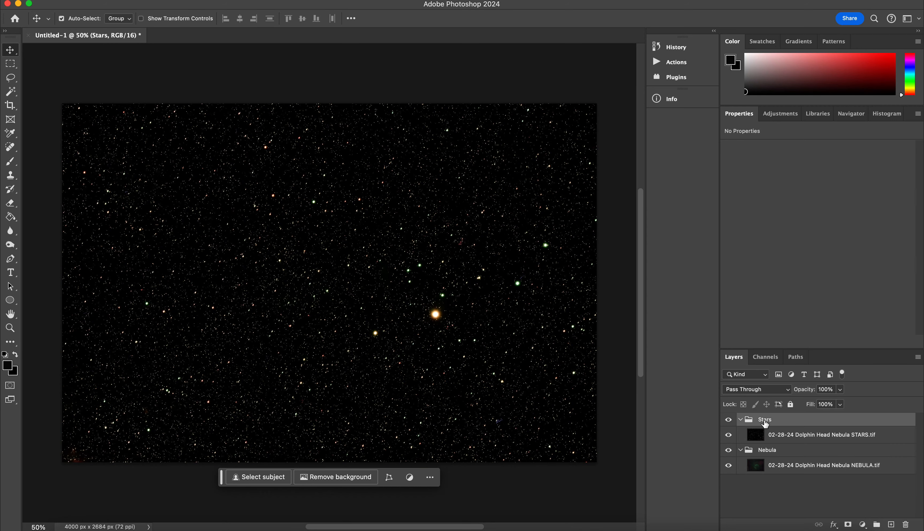
{"action": "left_click", "coordinate": [759, 391]}
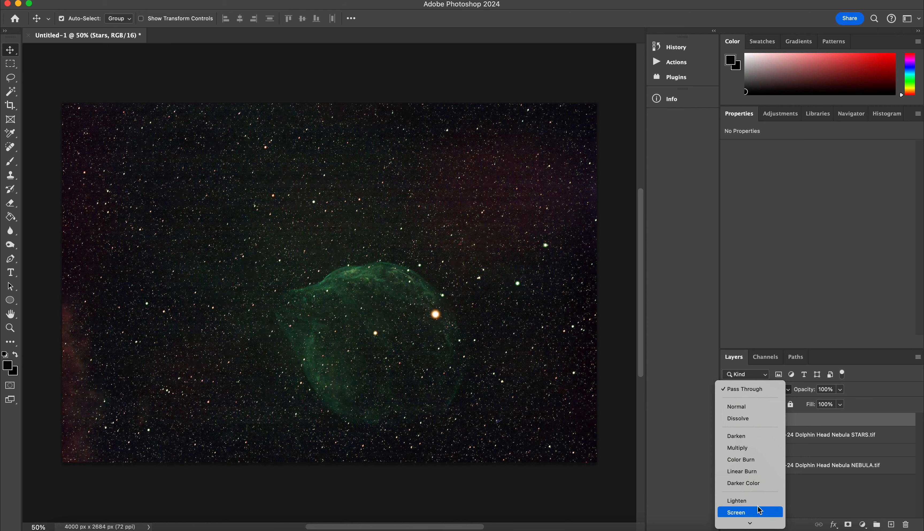
{"action": "left_click", "coordinate": [758, 513]}
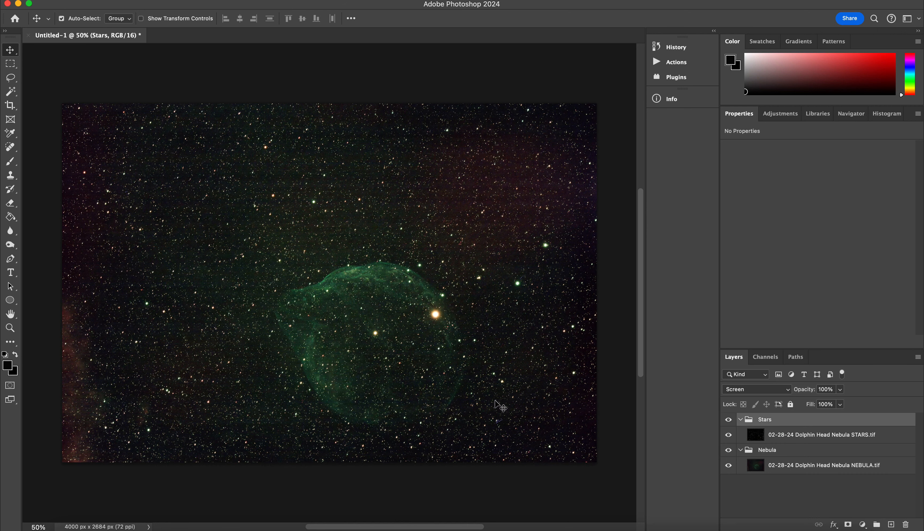
{"action": "left_click", "coordinate": [740, 420]}
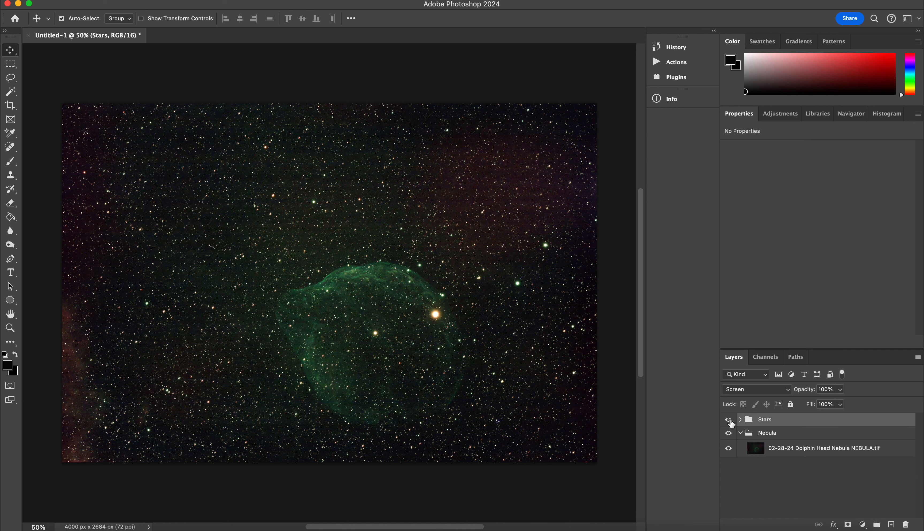
{"action": "left_click", "coordinate": [729, 420]}
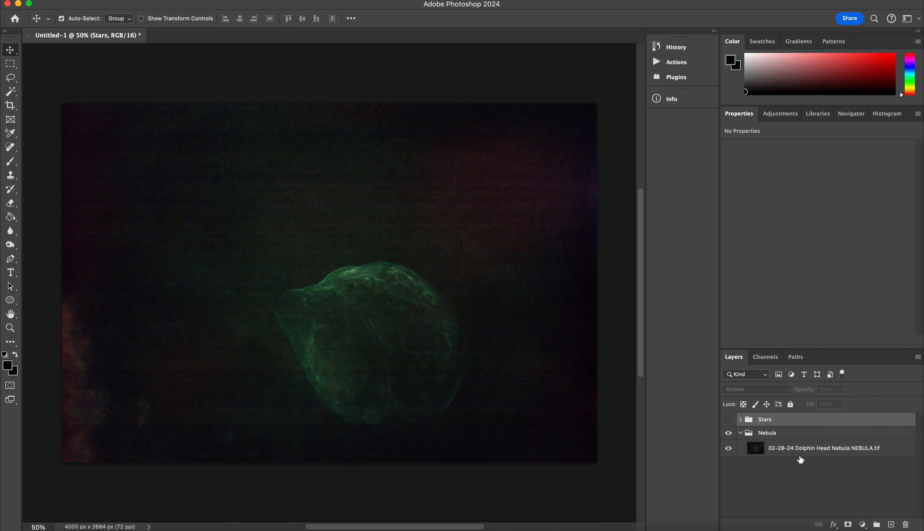
Add a Levels adjustment layer above the NEBULA layer and raise the red channel's black point to the histogram's left edge.
{"action": "left_click", "coordinate": [799, 451]}
{"action": "left_click", "coordinate": [788, 116]}
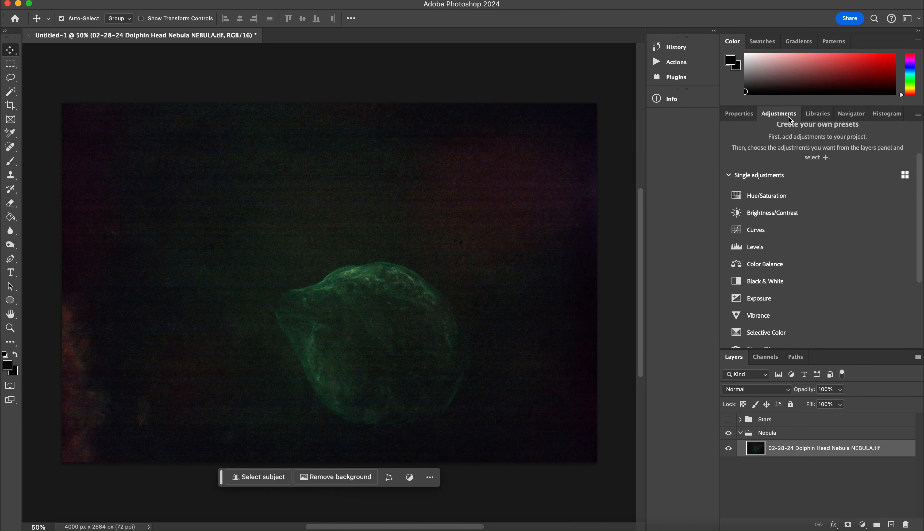
{"action": "left_click", "coordinate": [754, 244]}
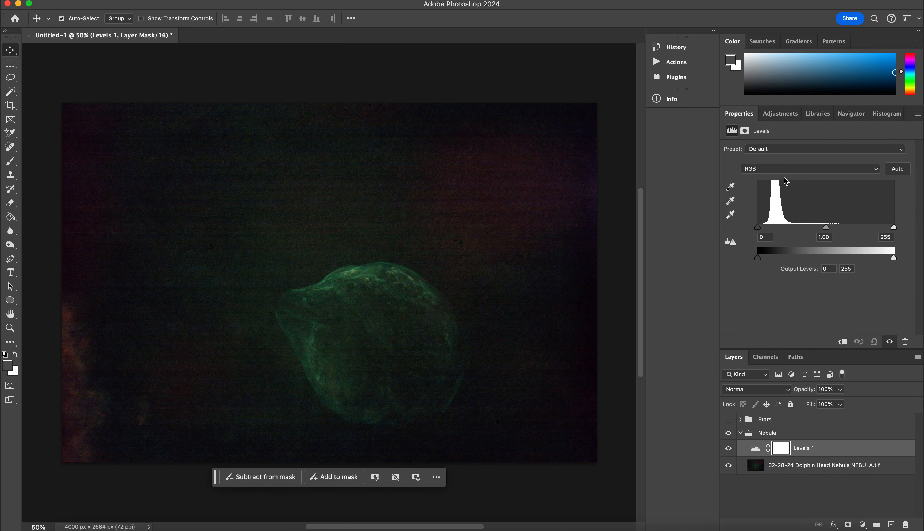
{"action": "left_click", "coordinate": [769, 169]}
{"action": "left_click", "coordinate": [777, 238]}
{"action": "left_click_drag", "start_coordinate": [759, 231], "coordinate": [765, 229]}
Set the Levels black point to 13 for the green channel and 17 for the blue channel, and return to RGB.
{"action": "left_click", "coordinate": [770, 169]}
{"action": "left_click", "coordinate": [771, 179]}
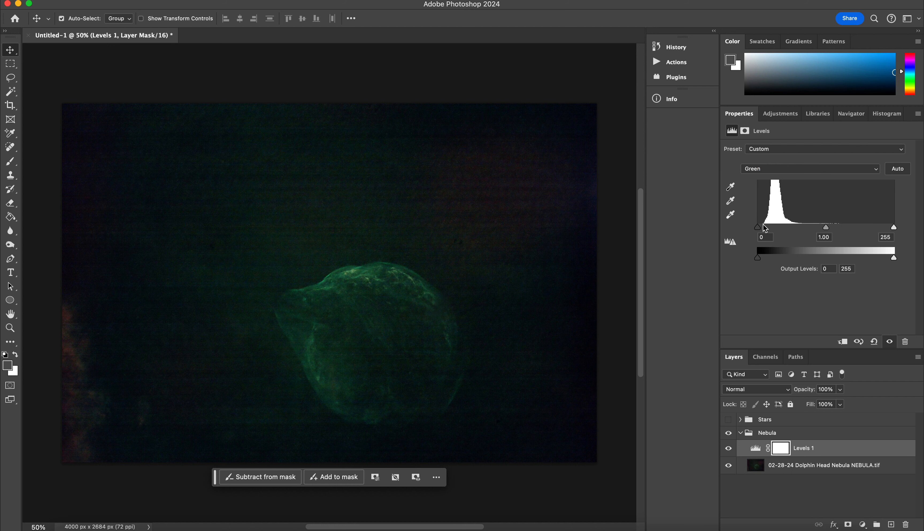
{"action": "left_click_drag", "start_coordinate": [760, 228], "coordinate": [765, 228]}
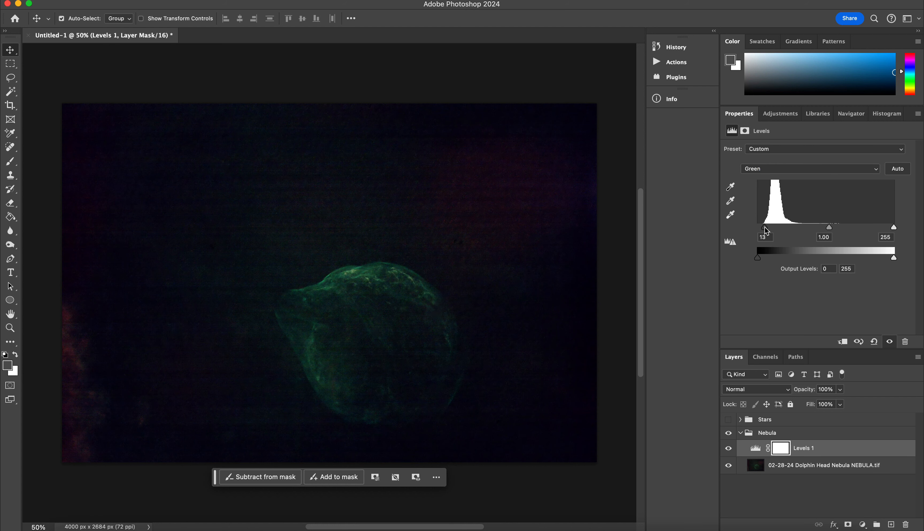
{"action": "left_click", "coordinate": [771, 169]}
{"action": "left_click", "coordinate": [771, 180]}
{"action": "left_click_drag", "start_coordinate": [760, 228], "coordinate": [766, 229]}
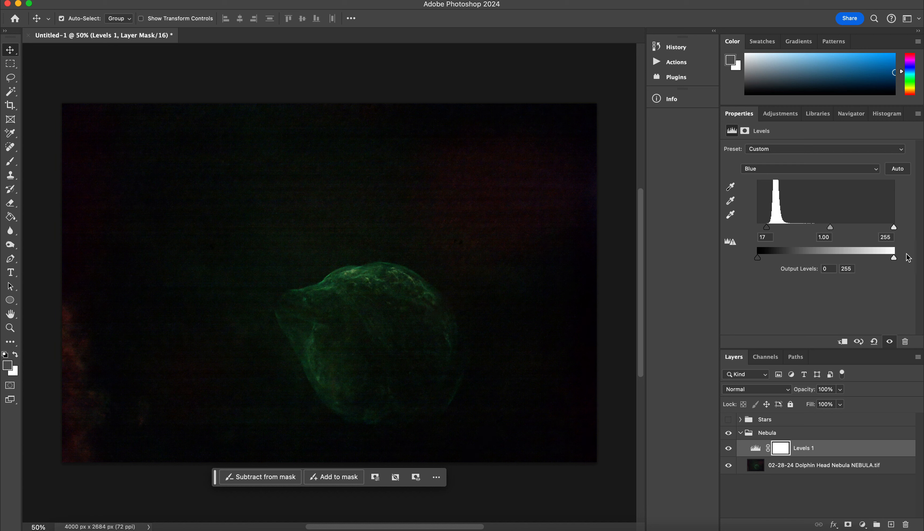
{"action": "left_click", "coordinate": [775, 173]}
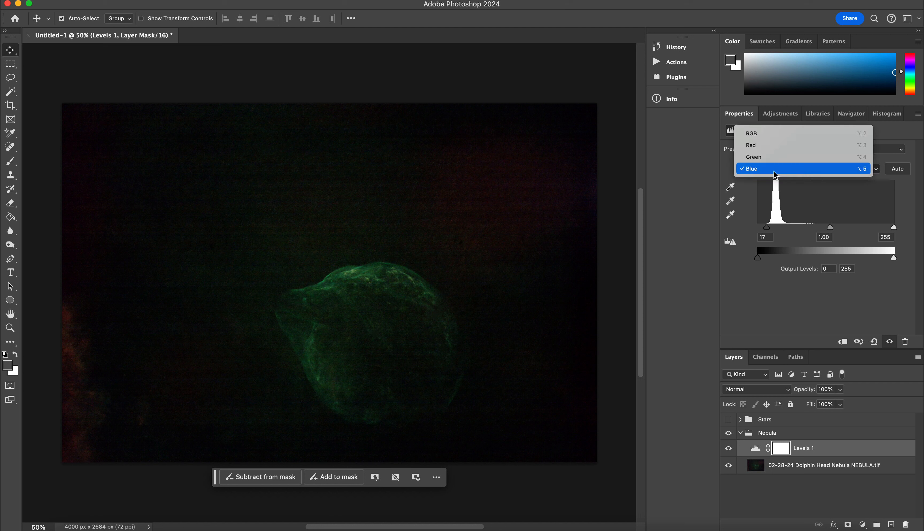
{"action": "left_click", "coordinate": [758, 138]}
Add a Curves adjustment layer above Levels 1 and raise the red curve with a point at input 190, output 209.
{"action": "left_click", "coordinate": [780, 114]}
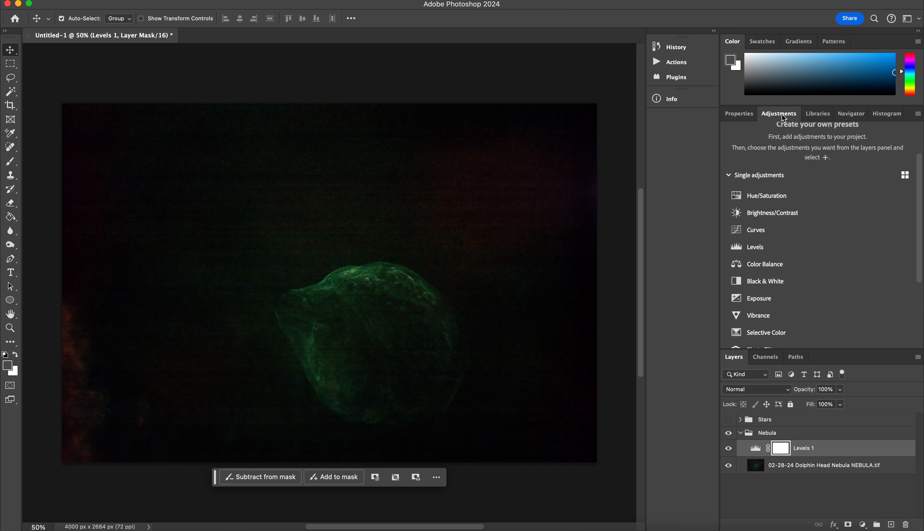
{"action": "left_click", "coordinate": [760, 228]}
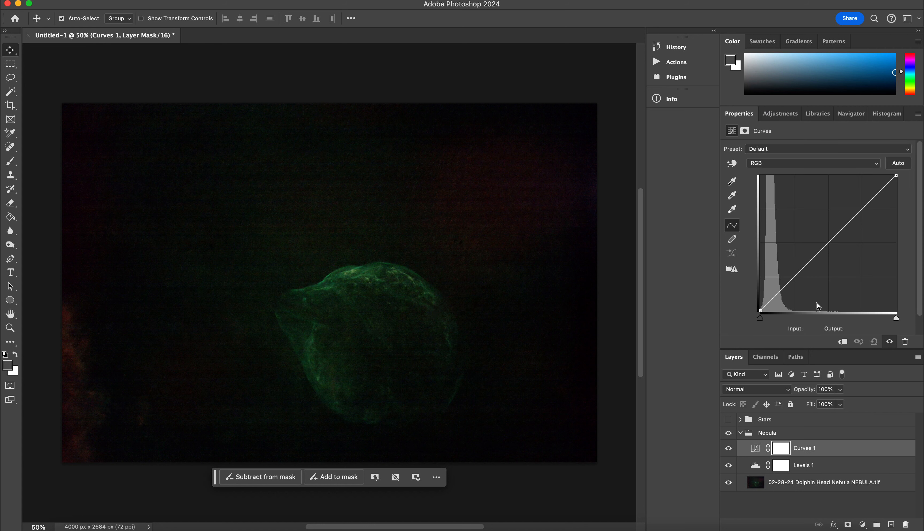
{"action": "left_click", "coordinate": [770, 161]}
{"action": "left_click", "coordinate": [766, 174]}
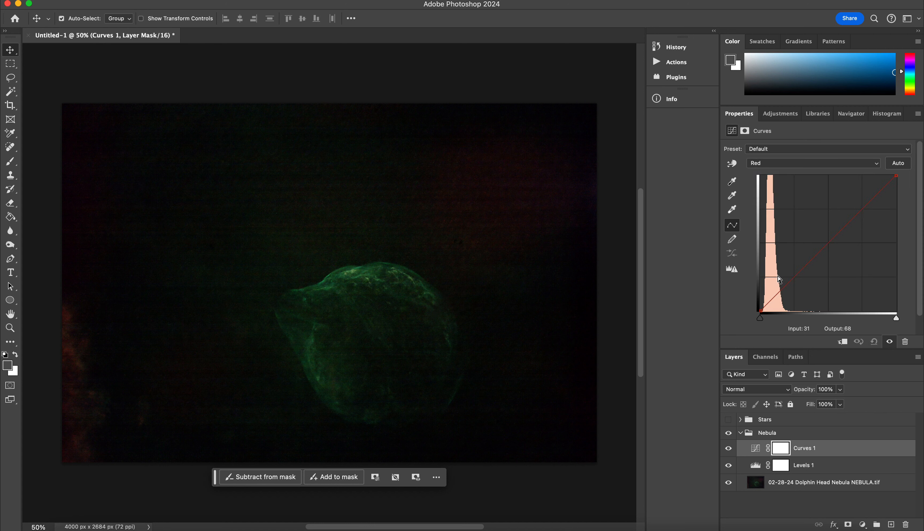
{"action": "left_click_drag", "start_coordinate": [830, 241], "coordinate": [862, 186]}
{"action": "left_click_drag", "start_coordinate": [862, 184], "coordinate": [863, 191]}
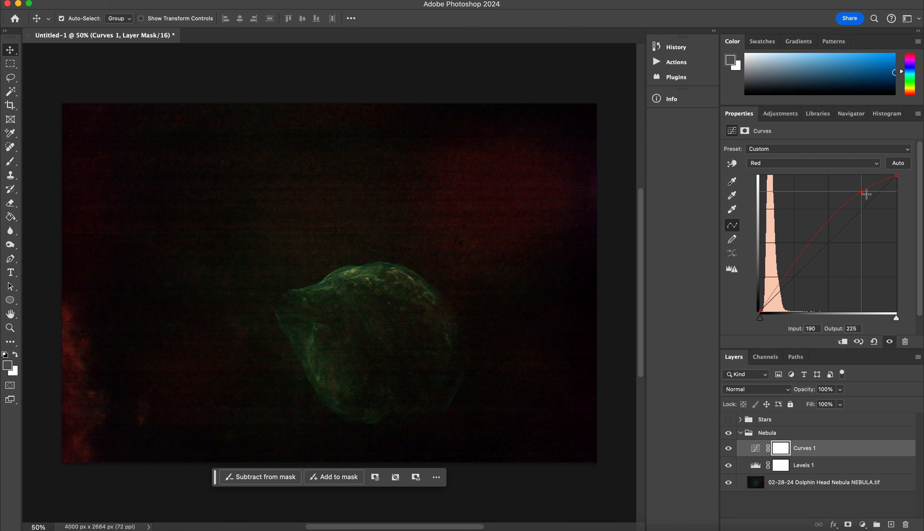
{"action": "mouse_move", "coordinate": [857, 191]}
{"action": "left_mouse_down"}
{"action": "mouse_move", "coordinate": [865, 217]}
{"action": "mouse_move", "coordinate": [875, 215]}
{"action": "mouse_move", "coordinate": [853, 201]}
{"action": "mouse_move", "coordinate": [868, 211]}
{"action": "mouse_move", "coordinate": [862, 202]}
{"action": "left_mouse_up"}
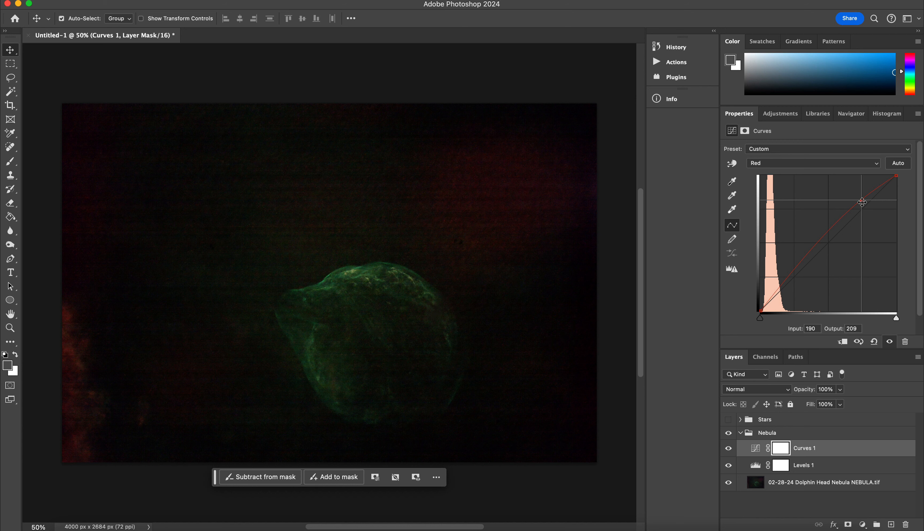
Reshape the red curve with points at input 208, output 197, input 16, output 11, and input 74, output 66.
{"action": "scroll", "coordinate": [464, 334], "scroll_direction": "down", "scroll_amount": 3}
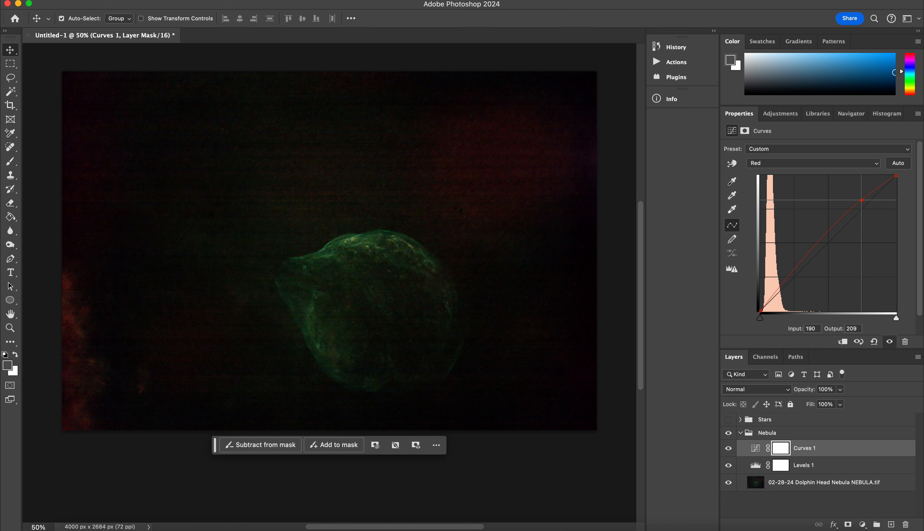
{"action": "left_click_drag", "start_coordinate": [861, 200], "coordinate": [855, 204]}
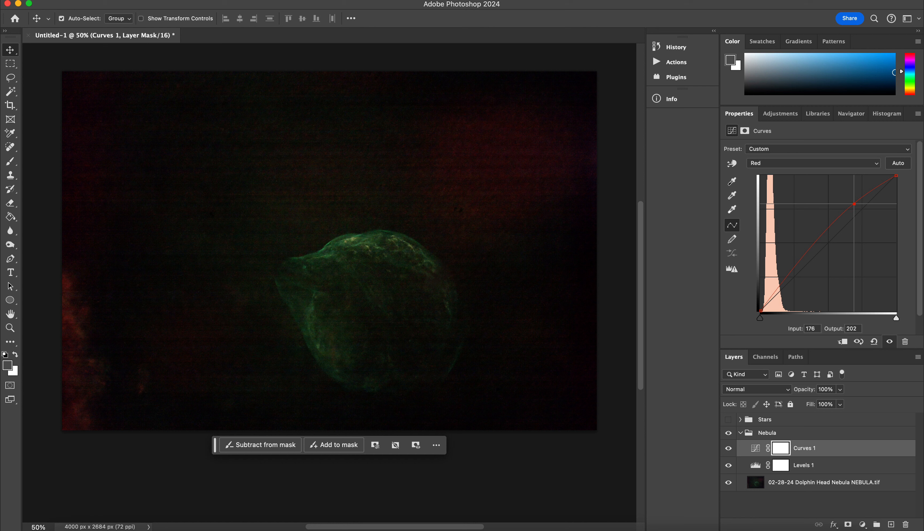
{"action": "left_click_drag", "start_coordinate": [855, 204], "coordinate": [870, 208]}
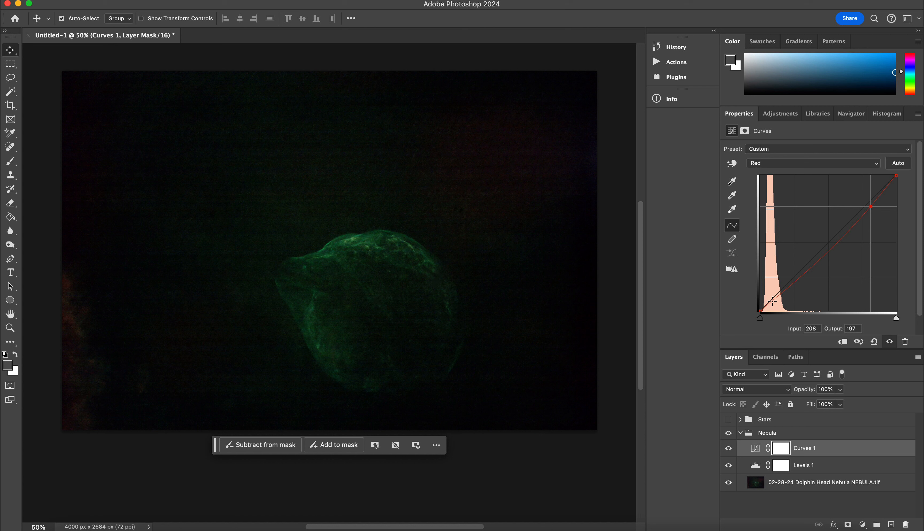
{"action": "left_click_drag", "start_coordinate": [771, 304], "coordinate": [770, 306]}
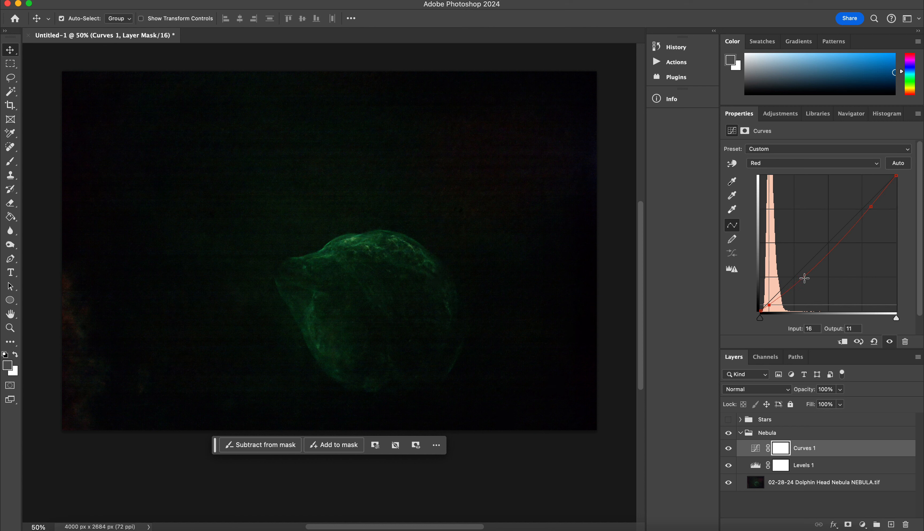
{"action": "mouse_move", "coordinate": [804, 278]}
{"action": "left_mouse_down"}
{"action": "mouse_move", "coordinate": [797, 266]}
{"action": "mouse_move", "coordinate": [800, 276]}
{"action": "left_mouse_up"}
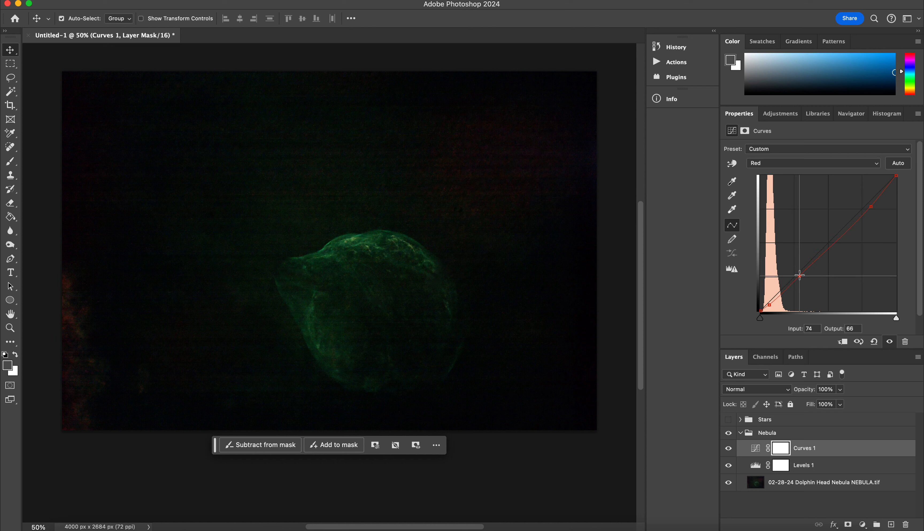
Lower the highlights of the green curve and lift its shadows with a point at input 22, output 30.
{"action": "left_click", "coordinate": [765, 166]}
{"action": "left_click", "coordinate": [763, 176]}
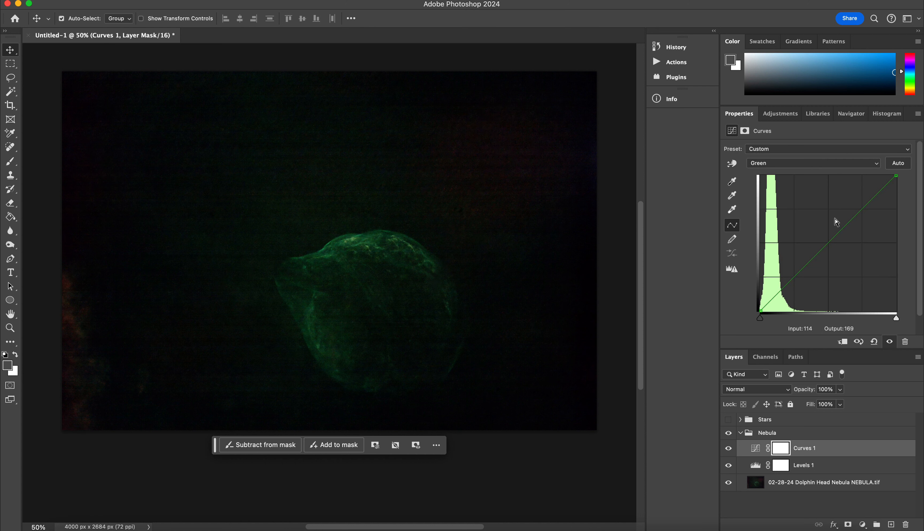
{"action": "left_click_drag", "start_coordinate": [837, 234], "coordinate": [864, 217]}
{"action": "left_click", "coordinate": [774, 299]}
{"action": "left_click_drag", "start_coordinate": [773, 299], "coordinate": [773, 295]}
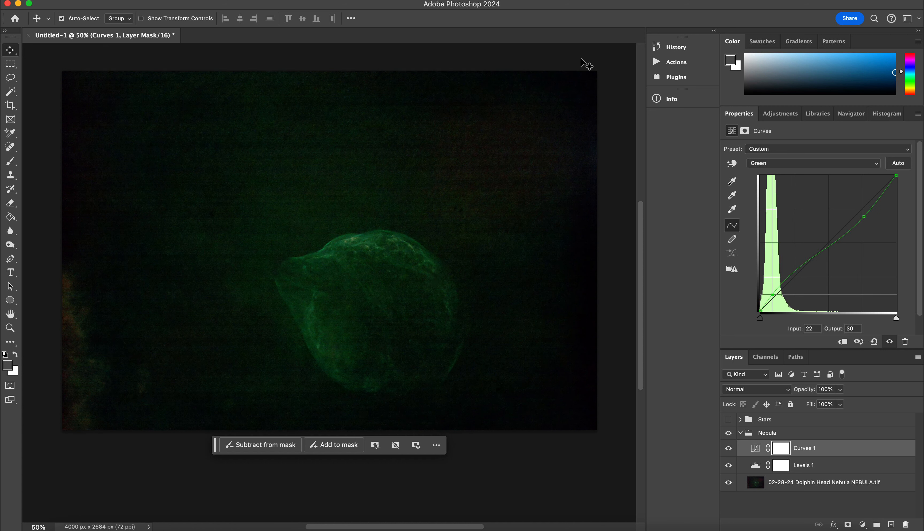
Raise the blue curve with an upper point at input 162, output 194, and a lifted point in the shadows.
{"action": "left_click", "coordinate": [764, 163]}
{"action": "left_click", "coordinate": [758, 175]}
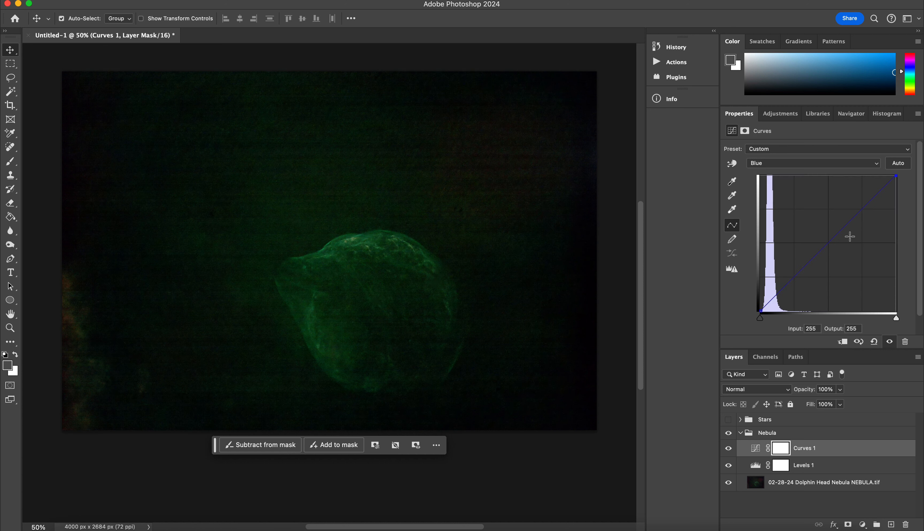
{"action": "left_click_drag", "start_coordinate": [843, 234], "coordinate": [841, 210]}
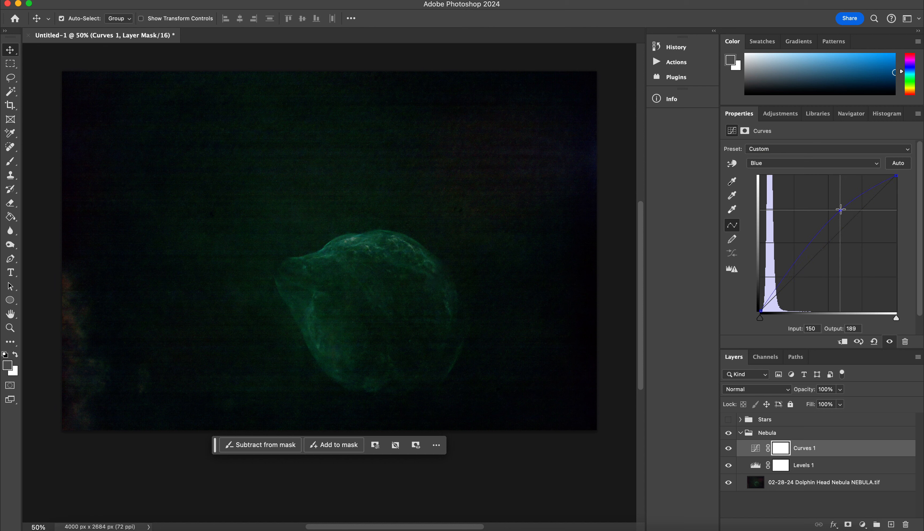
{"action": "left_click_drag", "start_coordinate": [772, 290], "coordinate": [771, 284]}
{"action": "left_click_drag", "start_coordinate": [841, 209], "coordinate": [847, 208]}
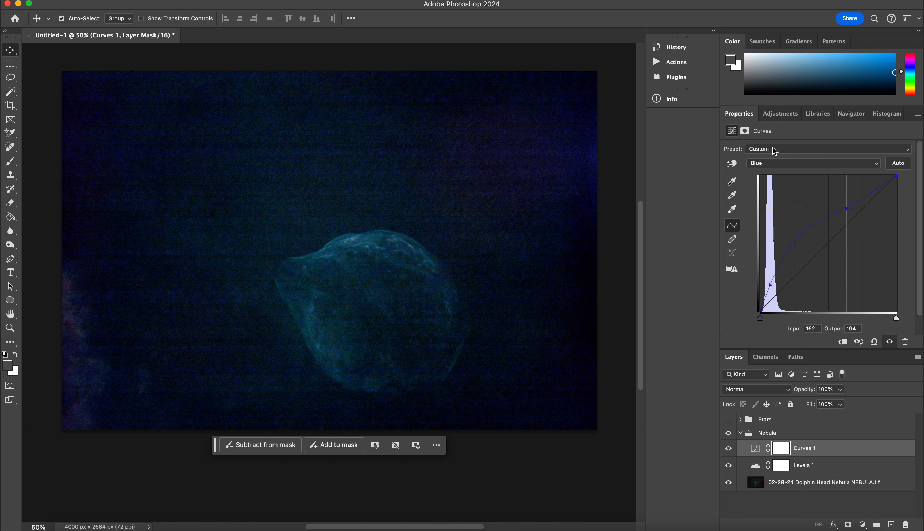
Add a Levels adjustment layer above Curves 1 and raise the green channel's black point slightly.
{"action": "left_click", "coordinate": [780, 114]}
{"action": "left_click", "coordinate": [763, 244]}
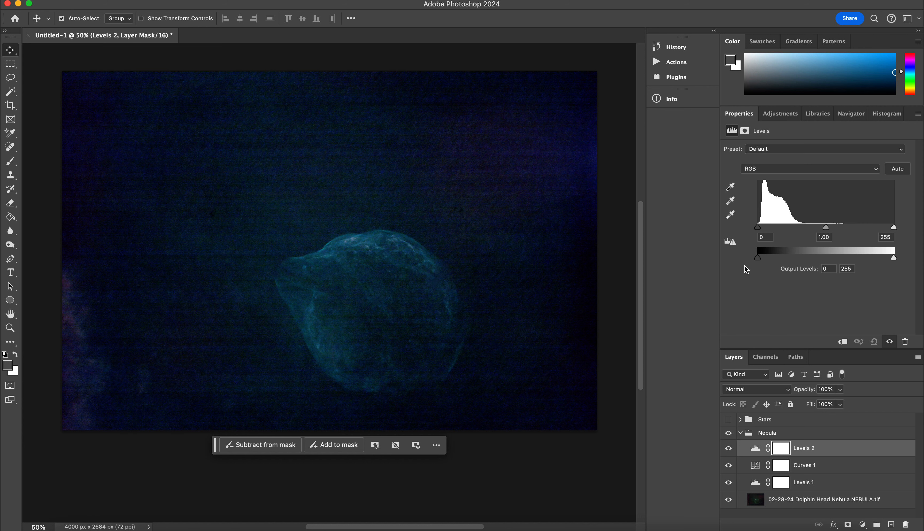
{"action": "left_click", "coordinate": [763, 168]}
{"action": "left_click", "coordinate": [757, 180]}
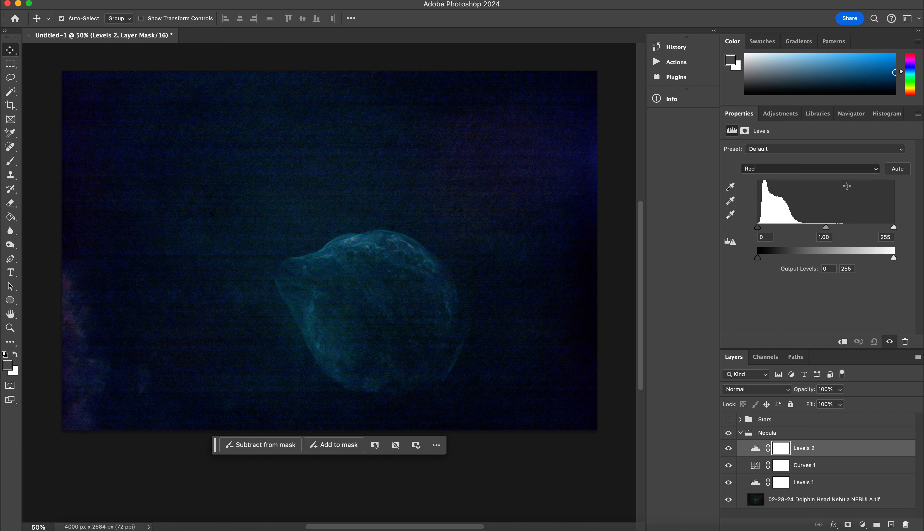
{"action": "left_click", "coordinate": [772, 170]}
{"action": "left_click", "coordinate": [772, 181]}
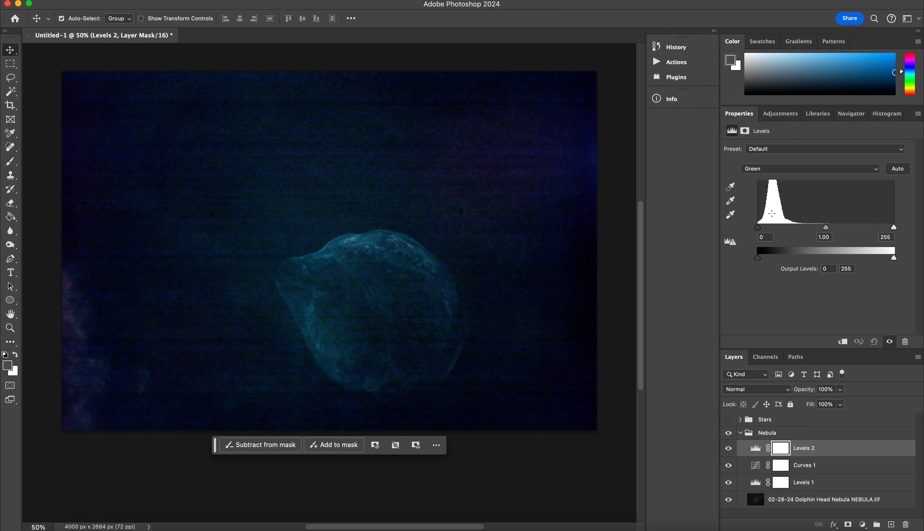
{"action": "left_click_drag", "start_coordinate": [760, 231], "coordinate": [761, 232]}
Raise the blue channel's black point in the new Levels adjustment to darken the blue background.
{"action": "left_click", "coordinate": [764, 171]}
{"action": "left_click", "coordinate": [759, 179]}
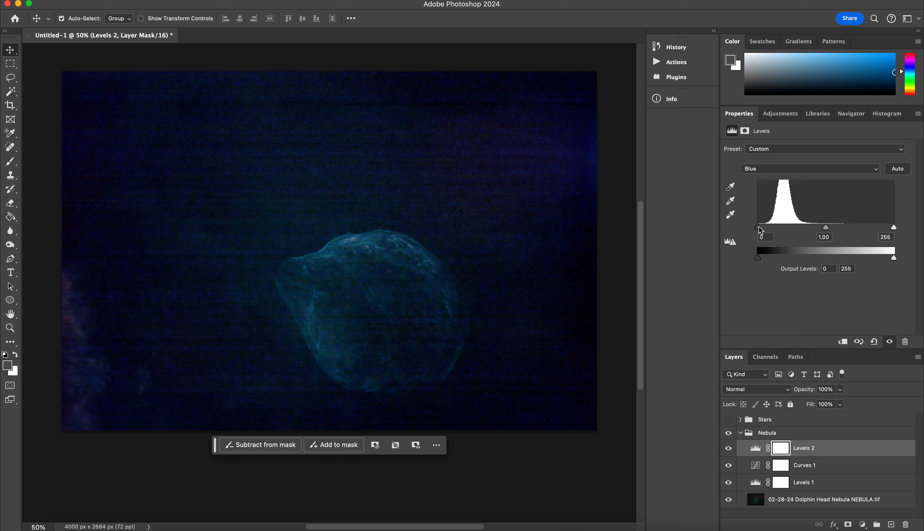
{"action": "left_click_drag", "start_coordinate": [761, 231], "coordinate": [769, 230]}
Create a new layer above the collapsed Nebula group and fill it with the near-black foreground color #131313.
{"action": "left_click", "coordinate": [741, 433]}
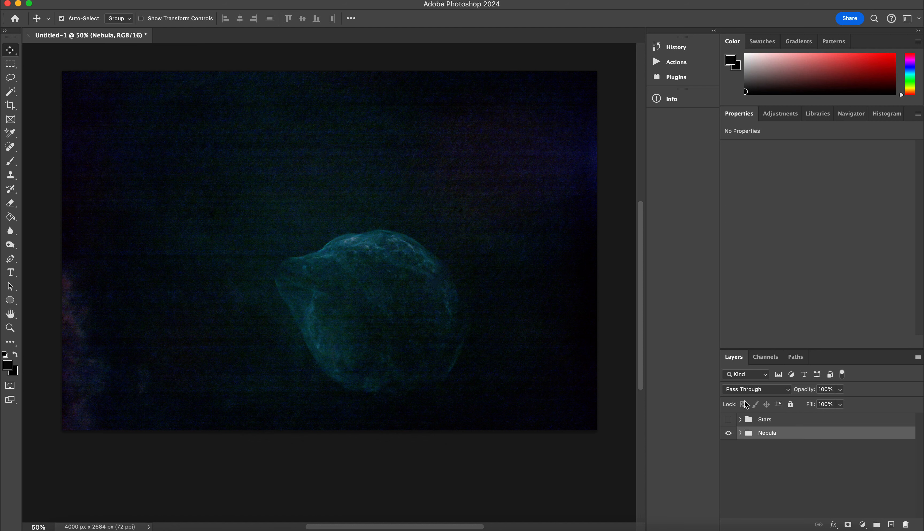
{"action": "left_click", "coordinate": [892, 525]}
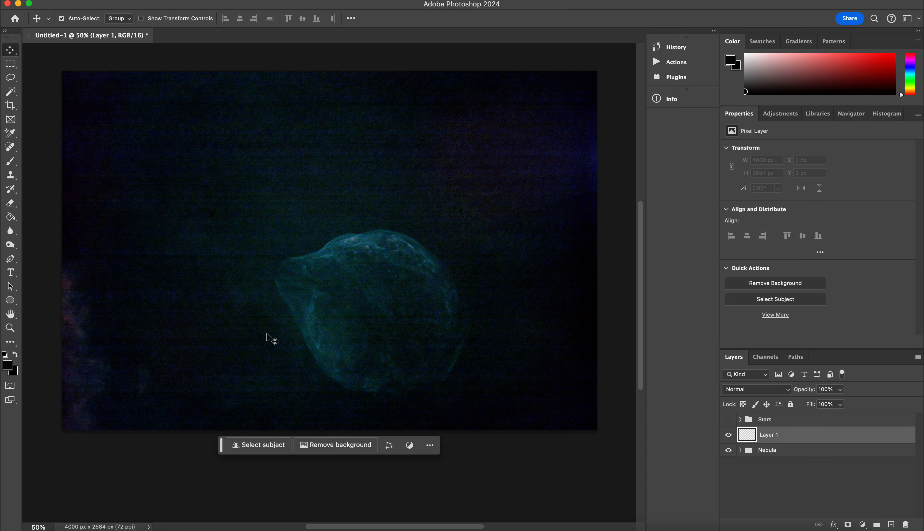
{"action": "left_click", "coordinate": [11, 217]}
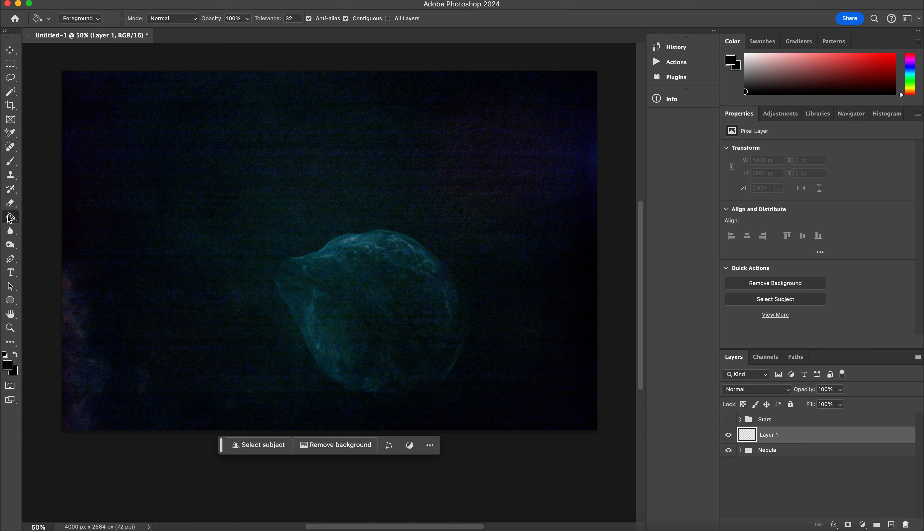
{"action": "left_click", "coordinate": [284, 182]}
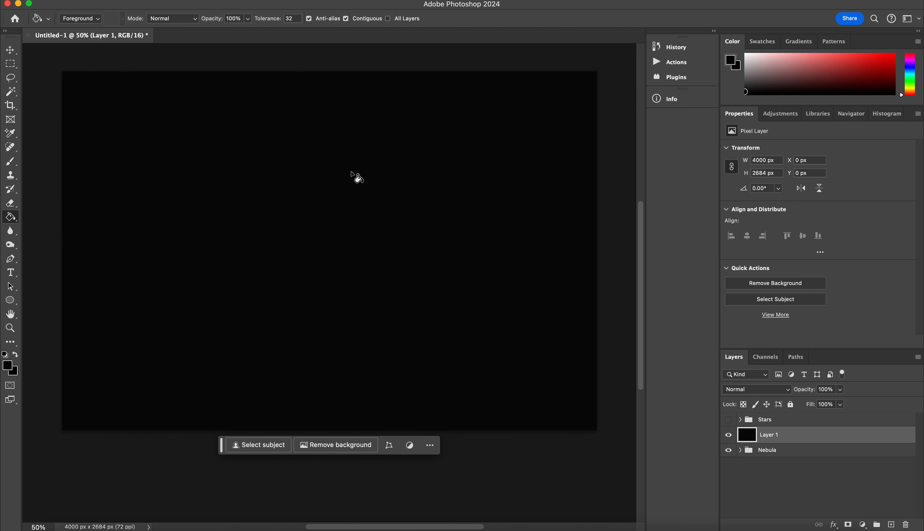
{"action": "left_click", "coordinate": [8, 369]}
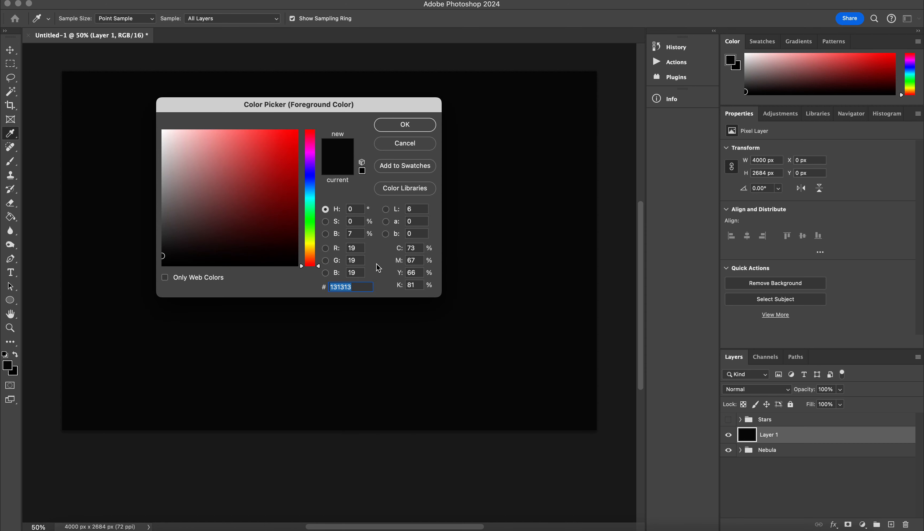
{"action": "left_click", "coordinate": [396, 132]}
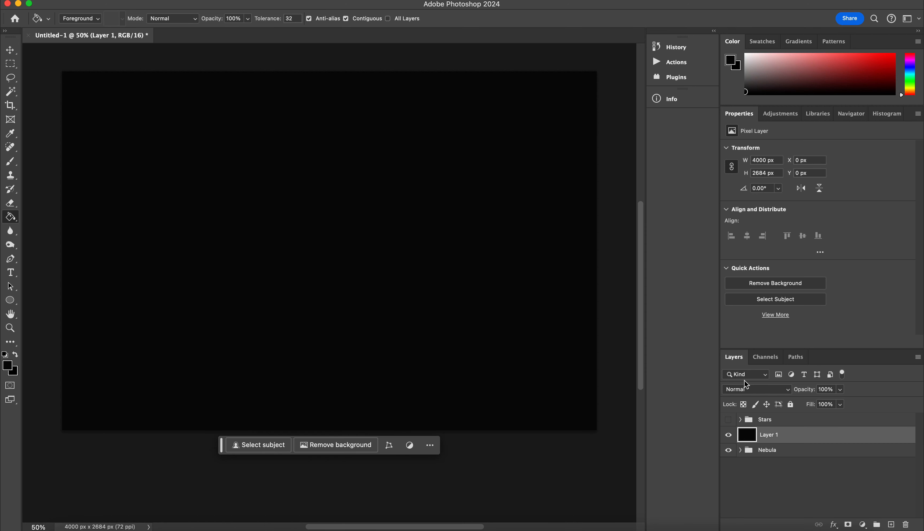
Try the Difference blend mode on the dark fill layer and compare the image with that layer hidden and shown.
{"action": "left_click", "coordinate": [752, 388]}
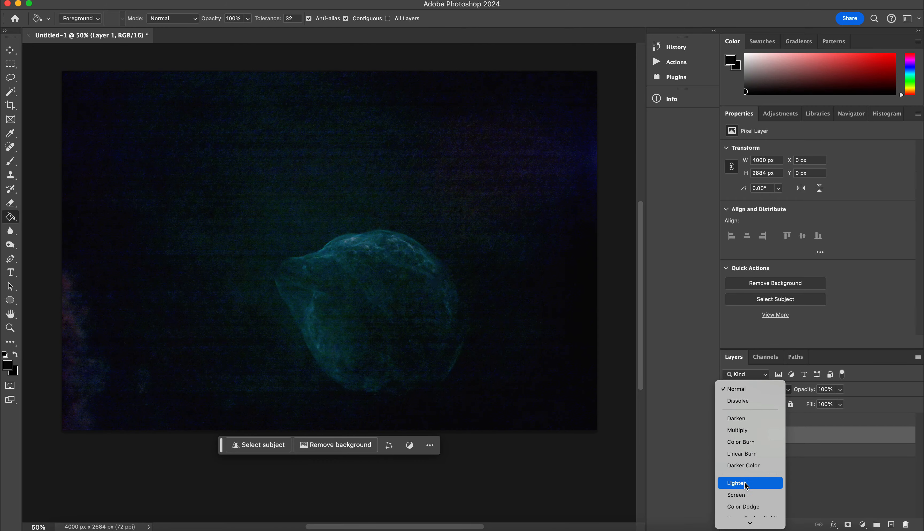
{"action": "scroll", "coordinate": [747, 485], "scroll_direction": "down", "scroll_amount": 6}
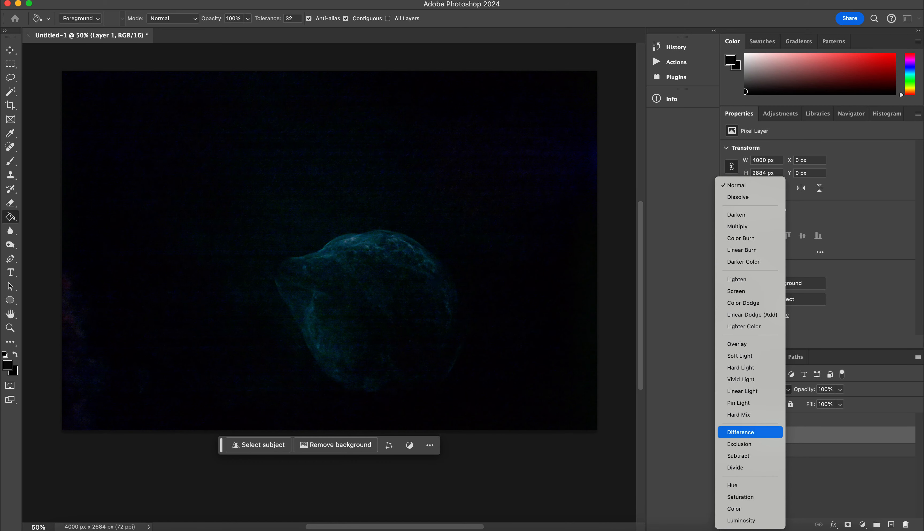
{"action": "left_click", "coordinate": [741, 432]}
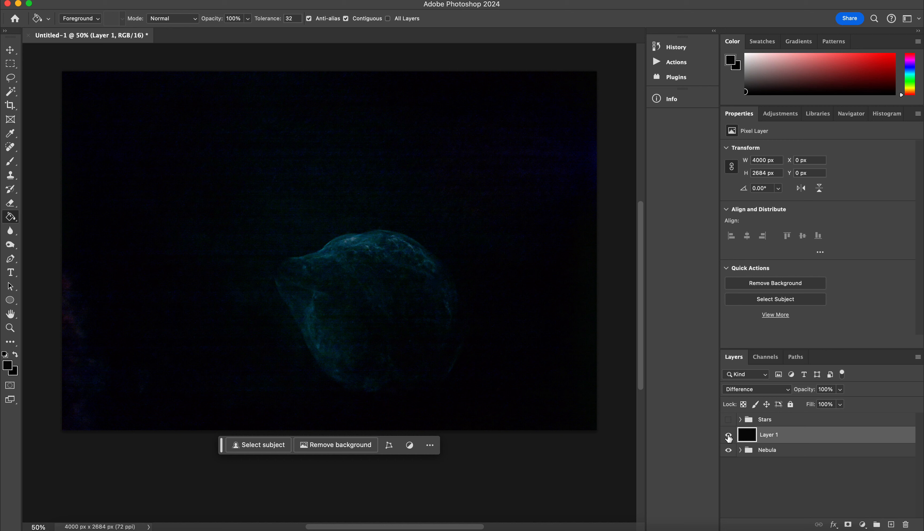
{"action": "left_click", "coordinate": [729, 436]}
{"action": "left_click", "coordinate": [728, 436]}
{"action": "left_click", "coordinate": [729, 435]}
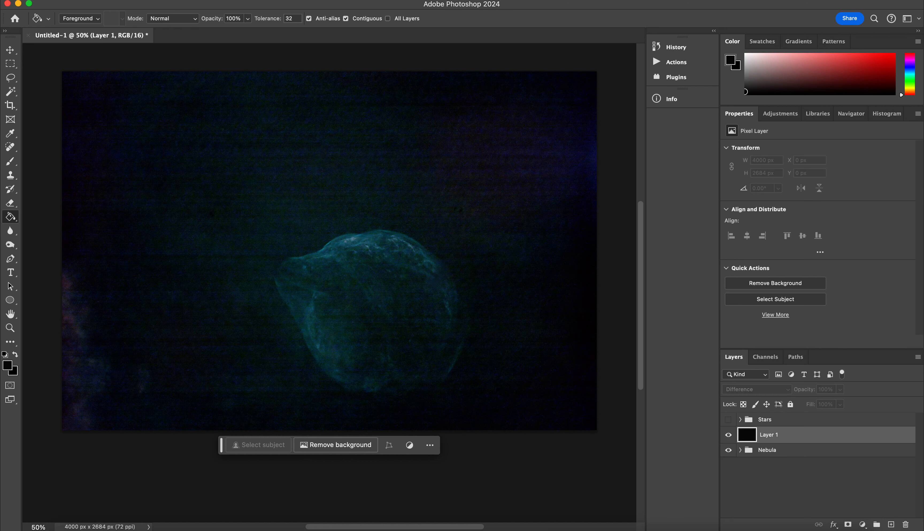
{"action": "left_click", "coordinate": [728, 435]}
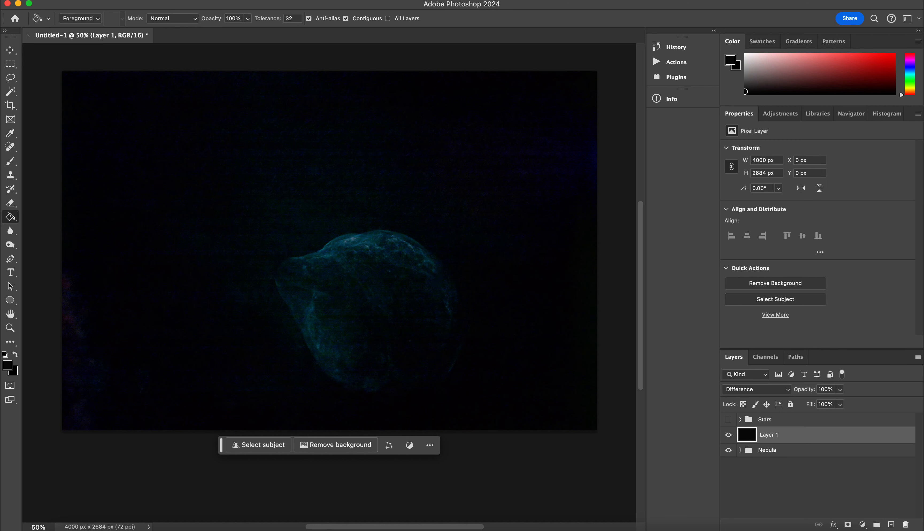
Try Exclusion on Layer 1, set its blend mode to Subtract, and compare the image with the layer hidden and shown.
{"action": "left_click", "coordinate": [745, 389]}
{"action": "left_click", "coordinate": [745, 398]}
{"action": "left_click", "coordinate": [744, 390]}
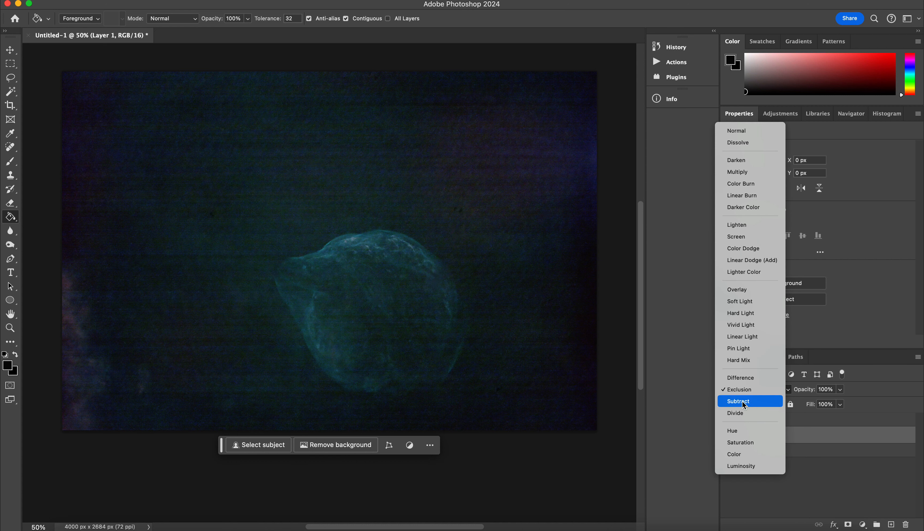
{"action": "left_click", "coordinate": [744, 401]}
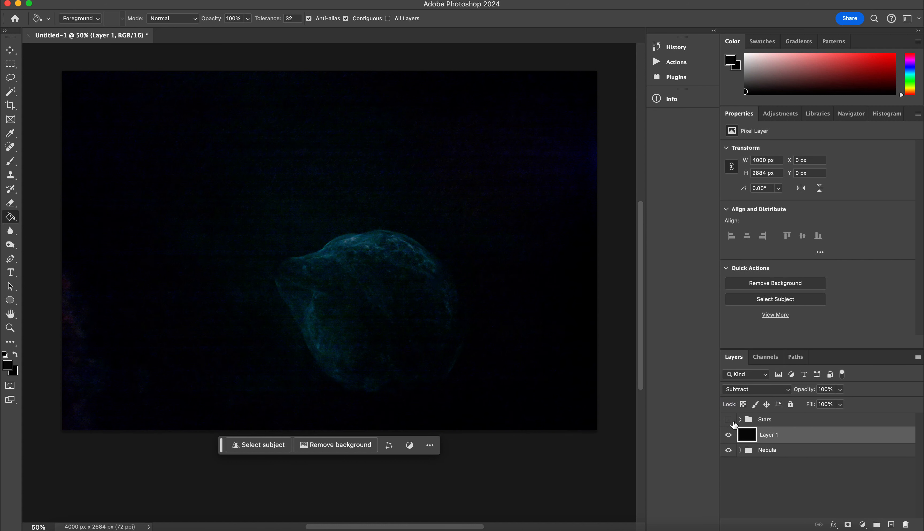
{"action": "left_click", "coordinate": [729, 435]}
{"action": "left_click", "coordinate": [729, 436]}
{"action": "left_click", "coordinate": [728, 435]}
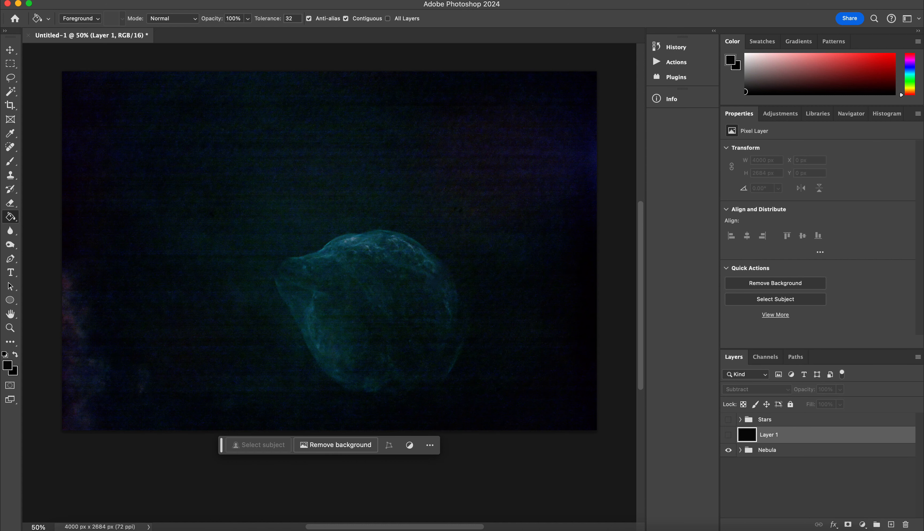
{"action": "left_click", "coordinate": [728, 435]}
{"action": "left_click", "coordinate": [752, 389]}
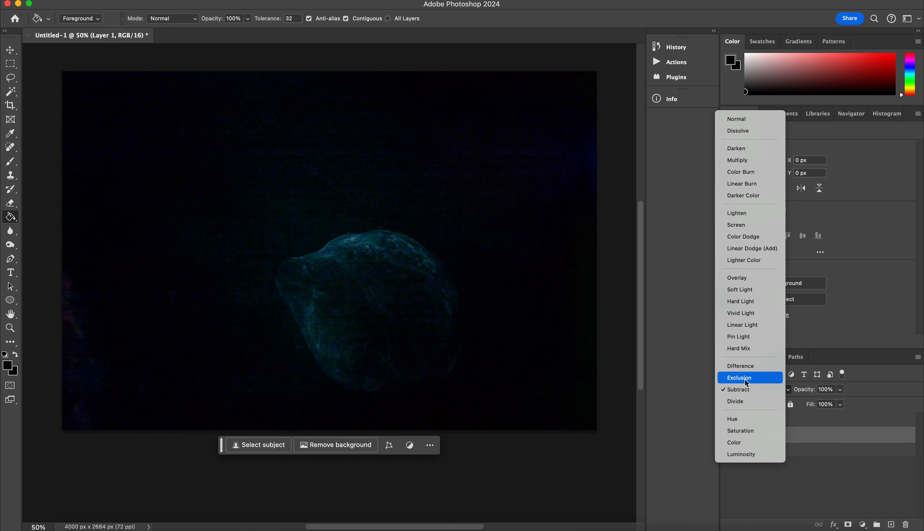
{"action": "left_click", "coordinate": [770, 390]}
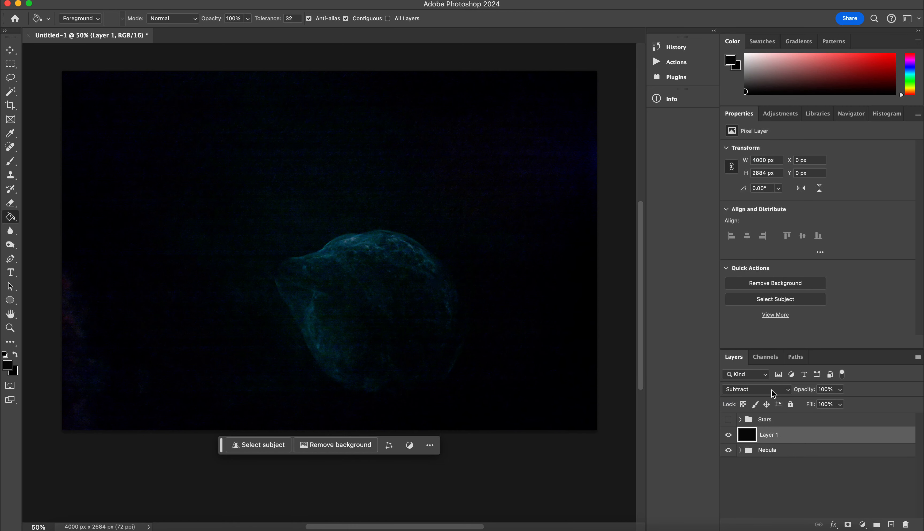
Add a Hue/Saturation adjustment layer above Levels 2 with master hue +12, saturation +10 and lightness -4.
{"action": "left_click", "coordinate": [740, 450]}
{"action": "left_click", "coordinate": [810, 470]}
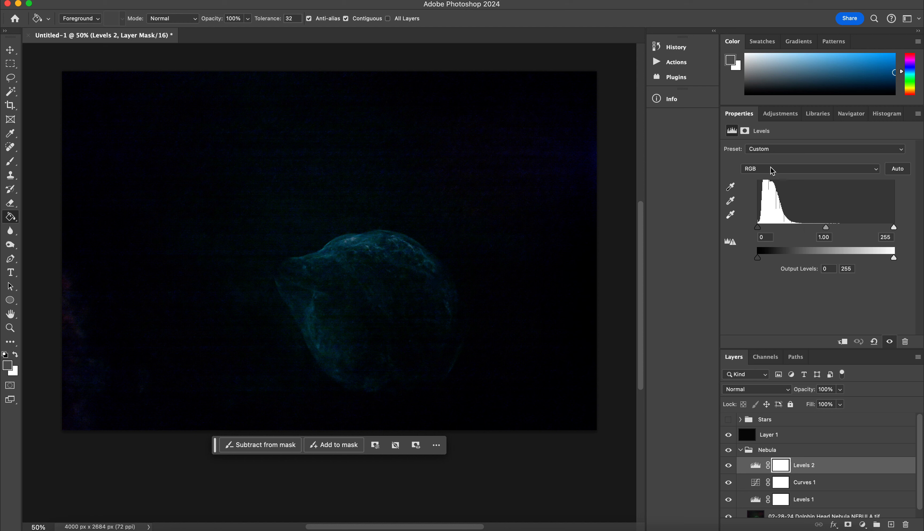
{"action": "left_click", "coordinate": [775, 115]}
{"action": "left_click", "coordinate": [765, 200]}
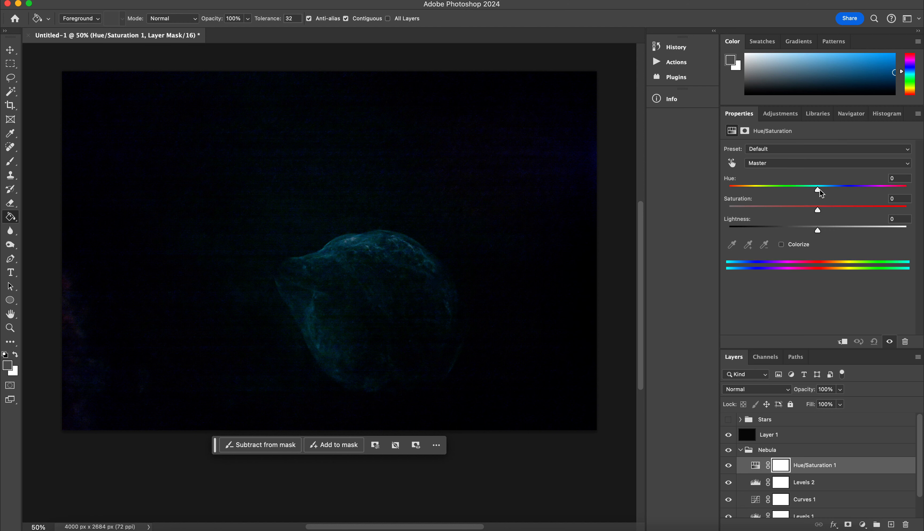
{"action": "left_click_drag", "start_coordinate": [820, 190], "coordinate": [816, 228]}
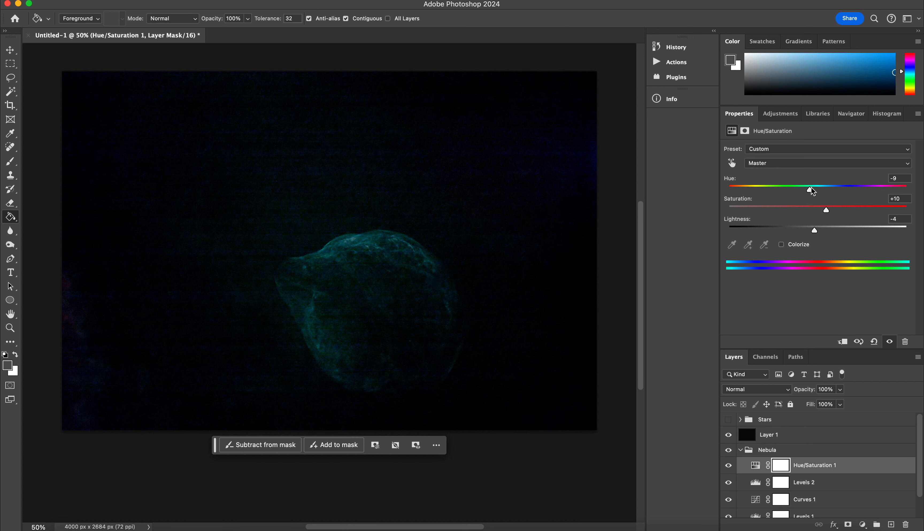
{"action": "mouse_move", "coordinate": [810, 189]}
{"action": "left_mouse_down"}
{"action": "mouse_move", "coordinate": [781, 192]}
{"action": "mouse_move", "coordinate": [847, 187]}
{"action": "mouse_move", "coordinate": [828, 187]}
{"action": "left_mouse_up"}
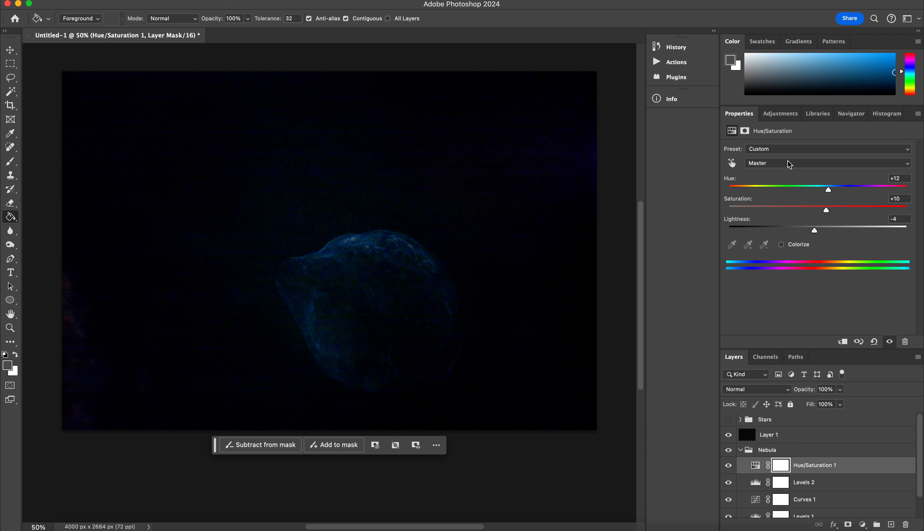
Adjust the hue of the Reds and Yellows ranges in Hue/Saturation 1 and select the Cyans range for editing.
{"action": "left_click", "coordinate": [778, 164]}
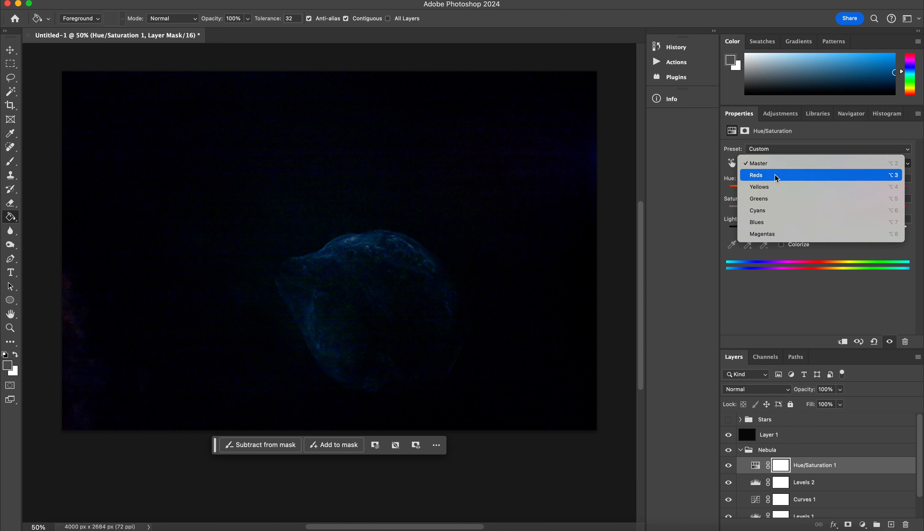
{"action": "left_click", "coordinate": [785, 175]}
{"action": "mouse_move", "coordinate": [818, 190]}
{"action": "left_mouse_down"}
{"action": "mouse_move", "coordinate": [793, 192]}
{"action": "mouse_move", "coordinate": [832, 193]}
{"action": "mouse_move", "coordinate": [820, 213]}
{"action": "mouse_move", "coordinate": [832, 213]}
{"action": "mouse_move", "coordinate": [816, 214]}
{"action": "mouse_move", "coordinate": [819, 190]}
{"action": "mouse_move", "coordinate": [834, 187]}
{"action": "left_mouse_up"}
{"action": "left_click", "coordinate": [782, 164]}
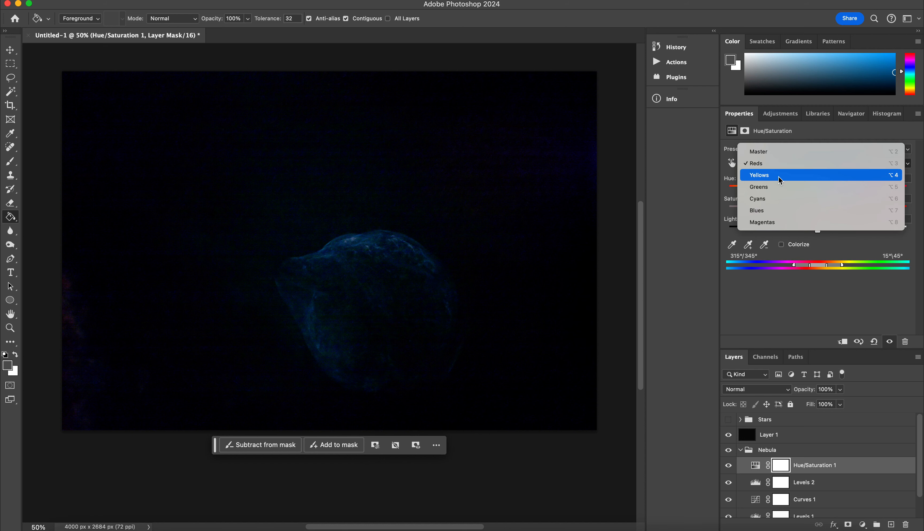
{"action": "left_click", "coordinate": [778, 175]}
{"action": "mouse_move", "coordinate": [818, 190]}
{"action": "left_mouse_down"}
{"action": "mouse_move", "coordinate": [797, 194]}
{"action": "mouse_move", "coordinate": [819, 191]}
{"action": "left_mouse_up"}
{"action": "left_click", "coordinate": [779, 162]}
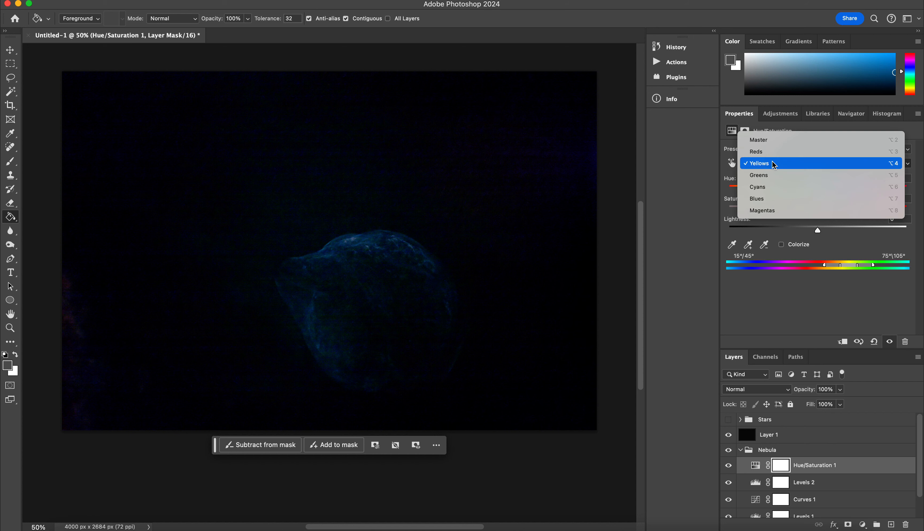
{"action": "left_click", "coordinate": [771, 187]}
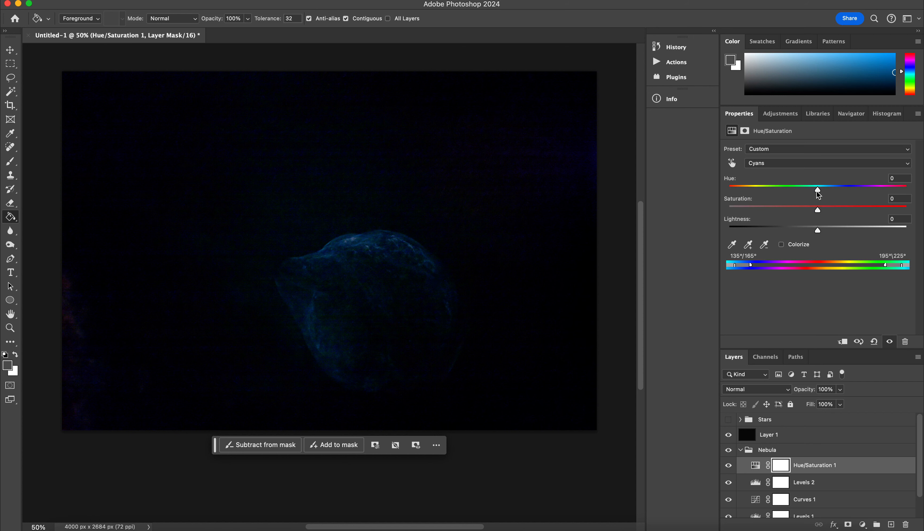
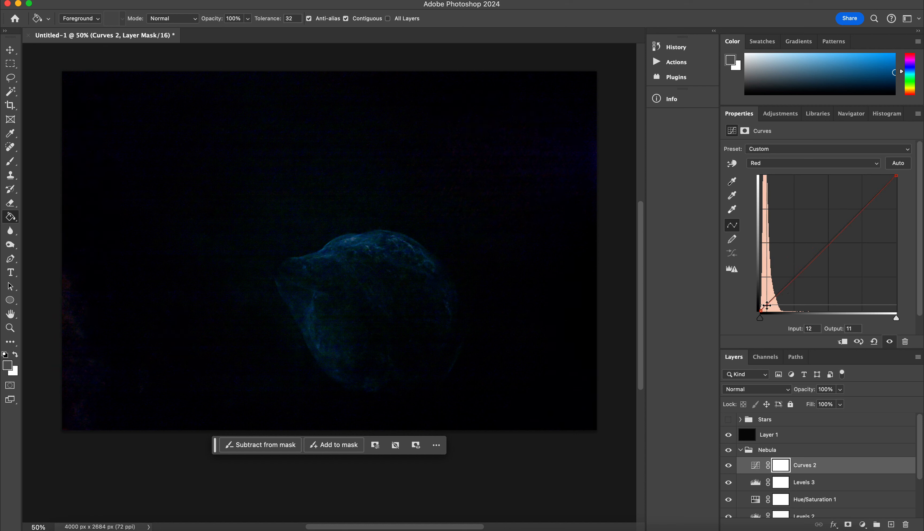
Shape the green curve of Curves 2 with points at input 204, output 223, and input 39, output 39.
{"action": "left_click", "coordinate": [774, 163]}
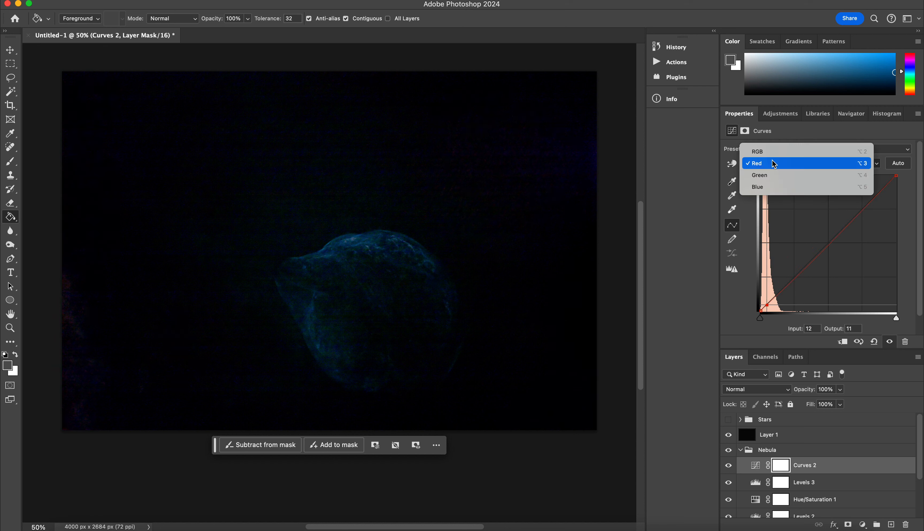
{"action": "left_click", "coordinate": [774, 175]}
{"action": "left_click_drag", "start_coordinate": [771, 301], "coordinate": [868, 193]}
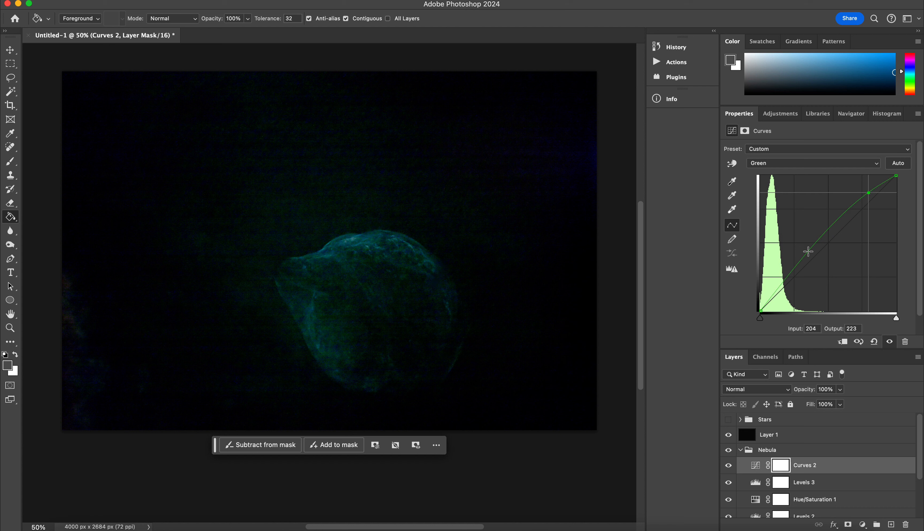
{"action": "left_click_drag", "start_coordinate": [783, 282], "coordinate": [782, 290]}
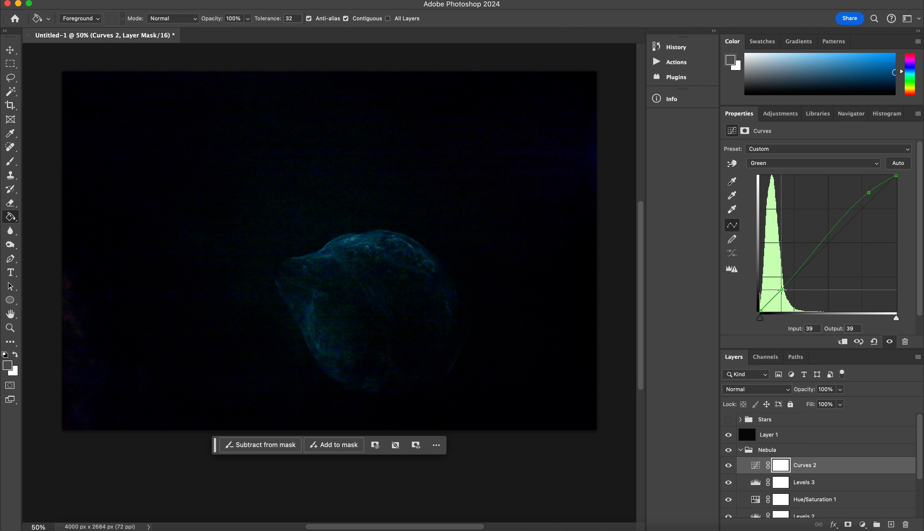
Raise the blue curve of Curves 2 with an upper point at input 199, output 219.
{"action": "left_click", "coordinate": [790, 163]}
{"action": "left_click", "coordinate": [835, 176]}
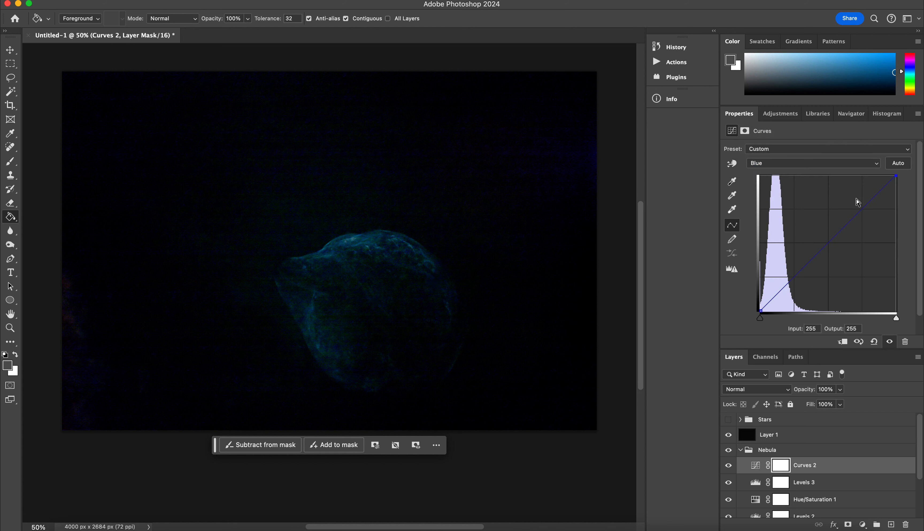
{"action": "left_click", "coordinate": [855, 206]}
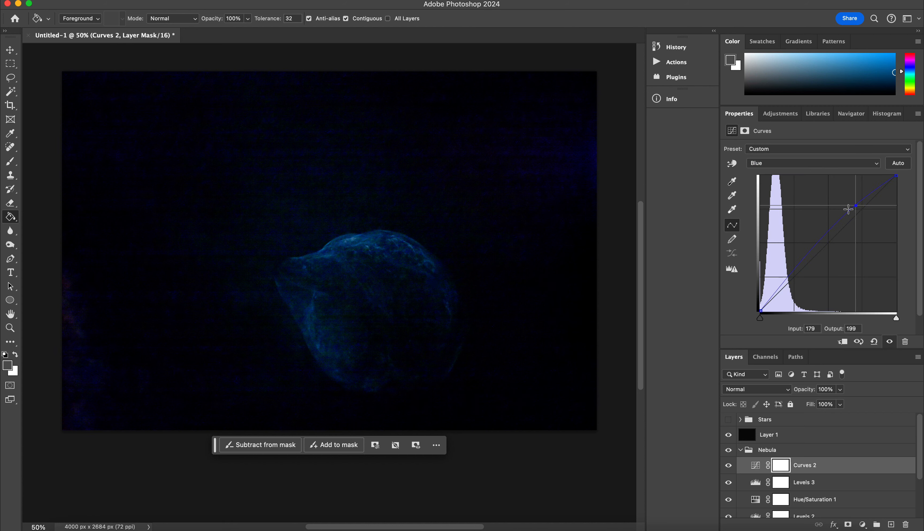
{"action": "left_click_drag", "start_coordinate": [849, 208], "coordinate": [866, 195]}
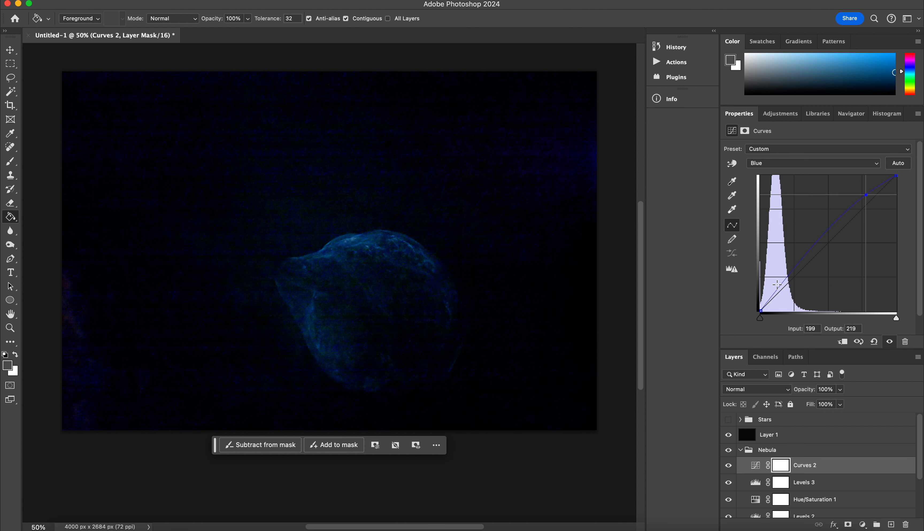
Set a lower blue point at input 36, output 33 in Curves 2, and add a Brightness/Contrast adjustment layer with its sliders adjusted.
{"action": "left_click_drag", "start_coordinate": [778, 285], "coordinate": [780, 293]}
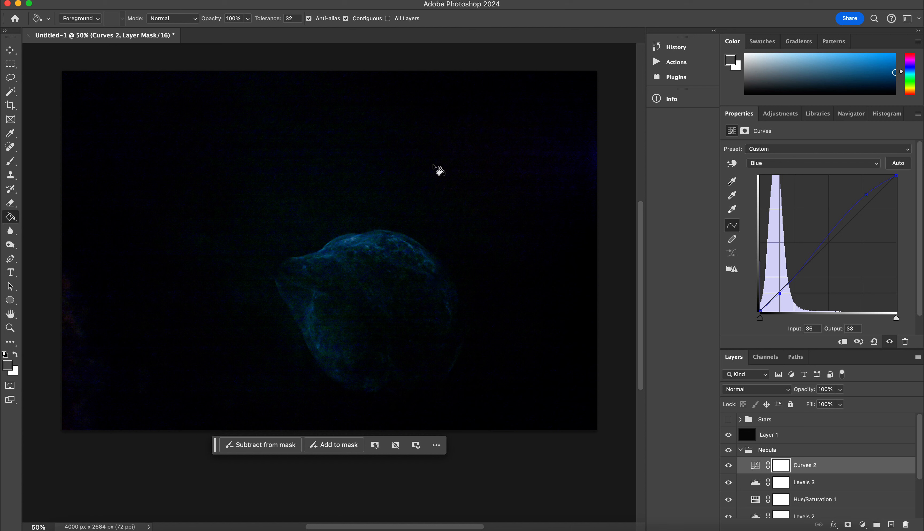
{"action": "left_click", "coordinate": [779, 114]}
{"action": "left_click", "coordinate": [772, 212]}
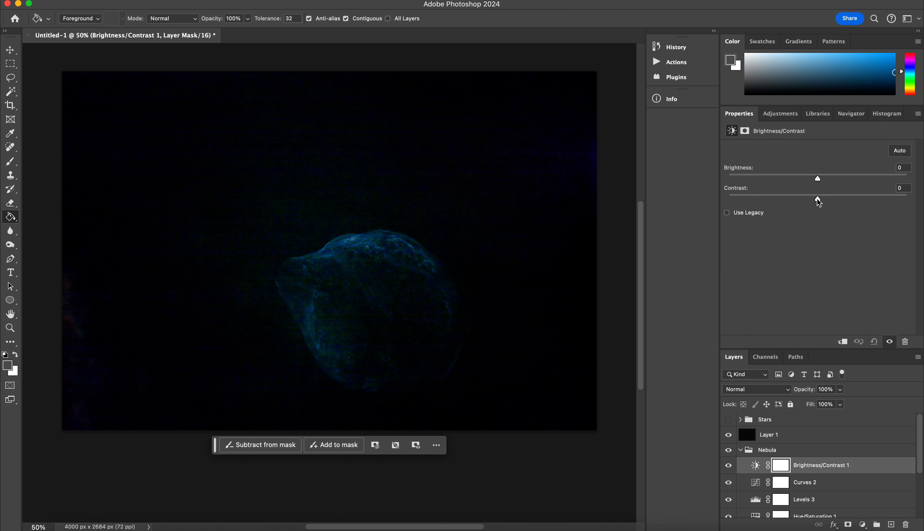
{"action": "left_click_drag", "start_coordinate": [818, 199], "coordinate": [829, 179]}
Compare the image with and without Layer 1, and stamp the visible layers into a new layer above Brightness/Contrast 1.
{"action": "left_click", "coordinate": [729, 435]}
{"action": "left_click", "coordinate": [728, 435]}
{"action": "left_click", "coordinate": [790, 471]}
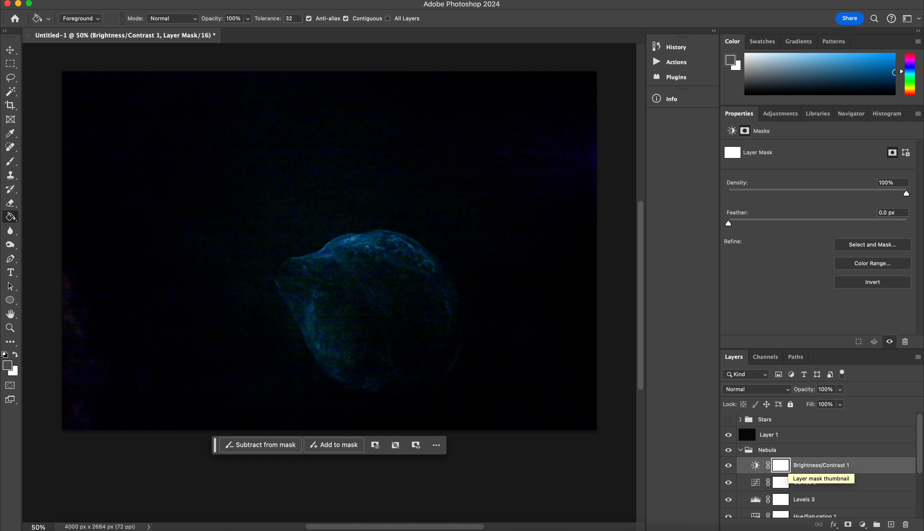
{"action": "key", "text": "super+alt+shift+e"}
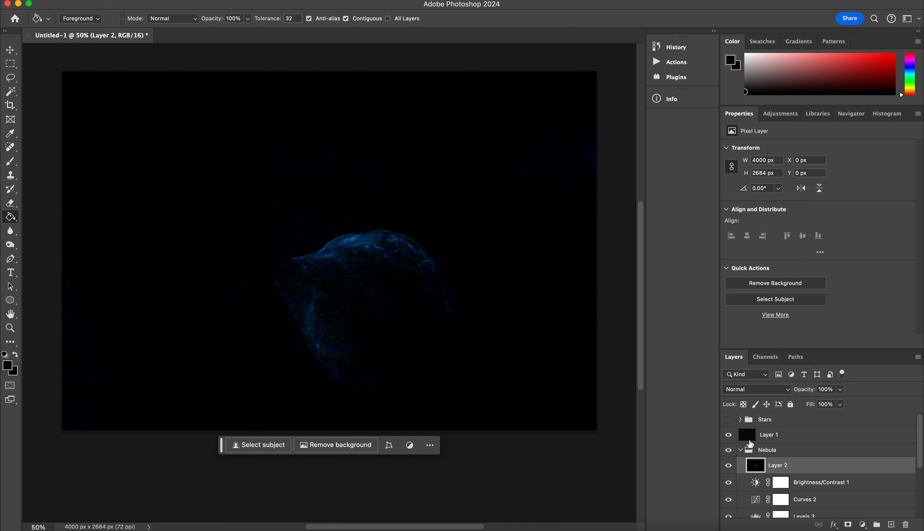
Compare the visibility of Layer 2 and Layer 1, leaving Layer 2 shown and Layer 1 hidden.
{"action": "left_click", "coordinate": [729, 466]}
{"action": "left_click", "coordinate": [729, 466]}
{"action": "left_click", "coordinate": [729, 435]}
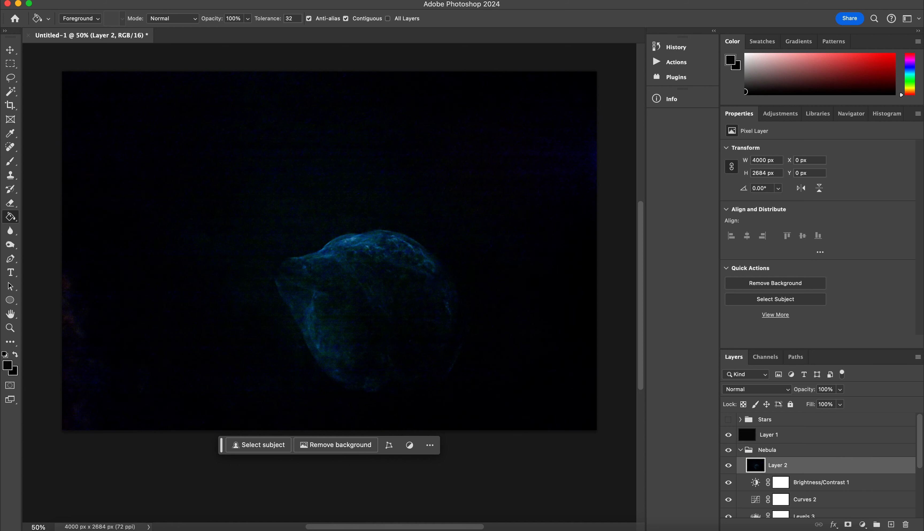
{"action": "left_click", "coordinate": [728, 435]}
{"action": "left_click", "coordinate": [729, 435]}
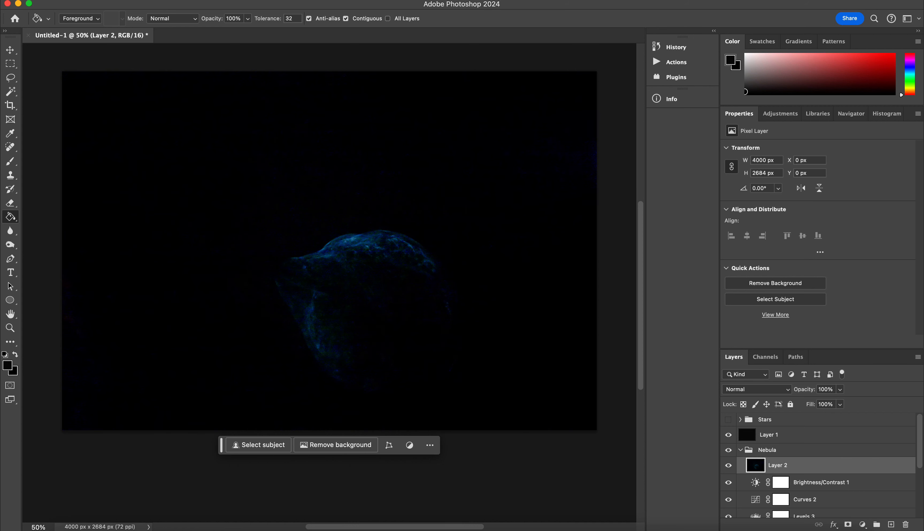
{"action": "left_click", "coordinate": [729, 435]}
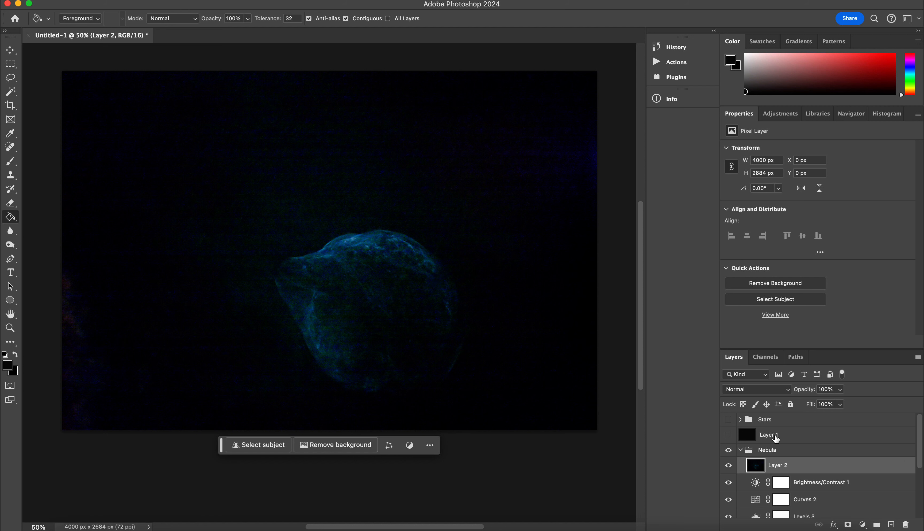
{"action": "left_click", "coordinate": [776, 438]}
{"action": "left_click", "coordinate": [730, 437]}
{"action": "left_click", "coordinate": [730, 436]}
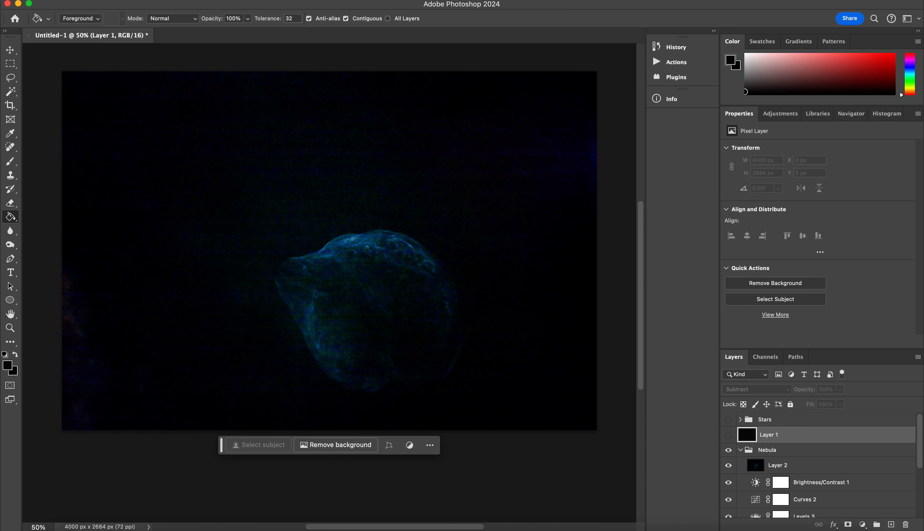
Lasso around the nebula on Layer 2 with a 100 px feather and invert the selection to the background.
{"action": "left_click", "coordinate": [778, 470]}
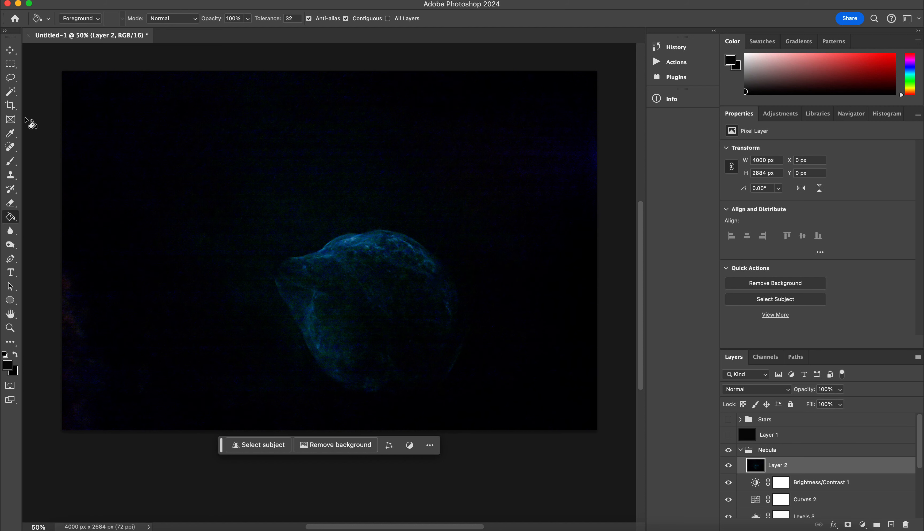
{"action": "left_click", "coordinate": [12, 81]}
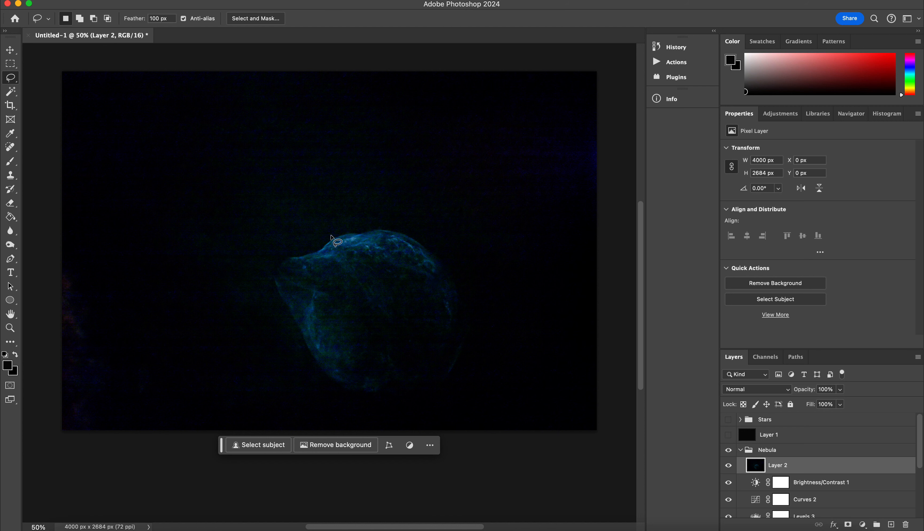
{"action": "mouse_move", "coordinate": [331, 236]}
{"action": "left_mouse_down"}
{"action": "mouse_move", "coordinate": [270, 267]}
{"action": "mouse_move", "coordinate": [269, 283]}
{"action": "mouse_move", "coordinate": [327, 387]}
{"action": "mouse_move", "coordinate": [385, 402]}
{"action": "mouse_move", "coordinate": [438, 398]}
{"action": "mouse_move", "coordinate": [473, 372]}
{"action": "mouse_move", "coordinate": [485, 318]}
{"action": "mouse_move", "coordinate": [460, 271]}
{"action": "mouse_move", "coordinate": [398, 230]}
{"action": "mouse_move", "coordinate": [331, 238]}
{"action": "left_mouse_up"}
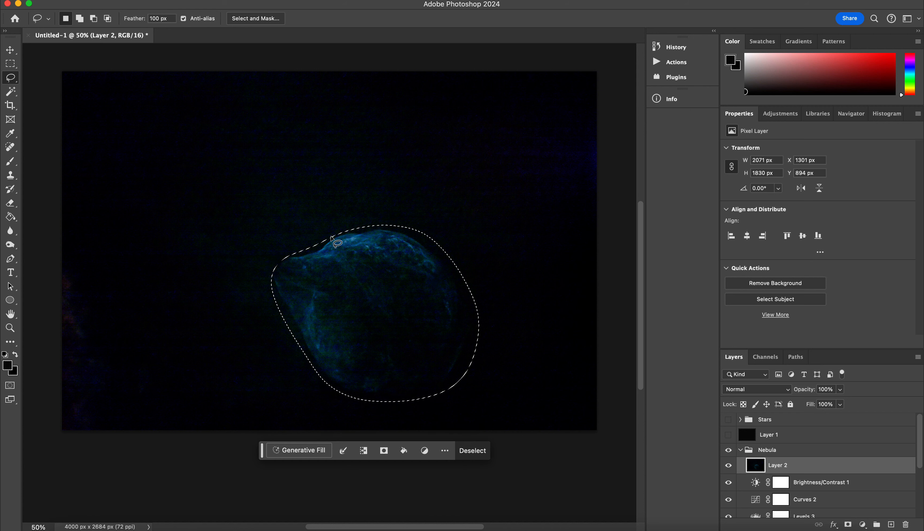
{"action": "left_click", "coordinate": [171, 19]}
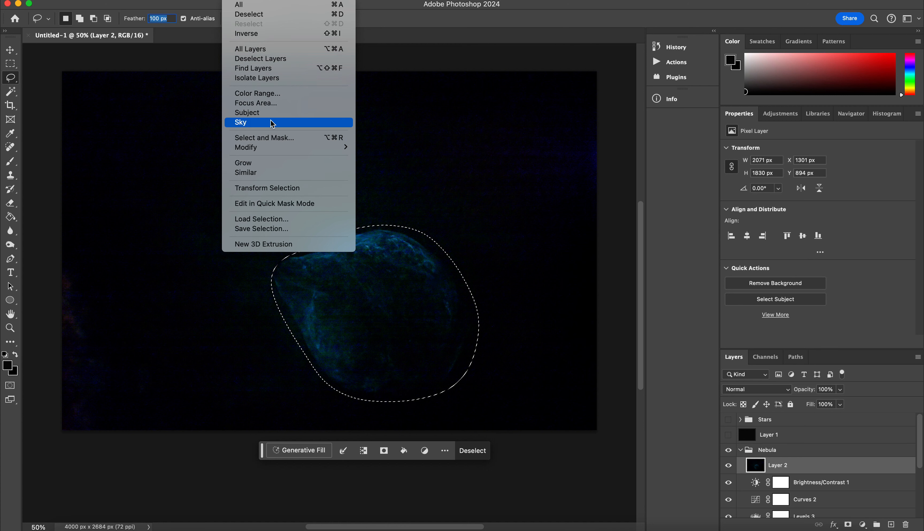
{"action": "left_click", "coordinate": [263, 36]}
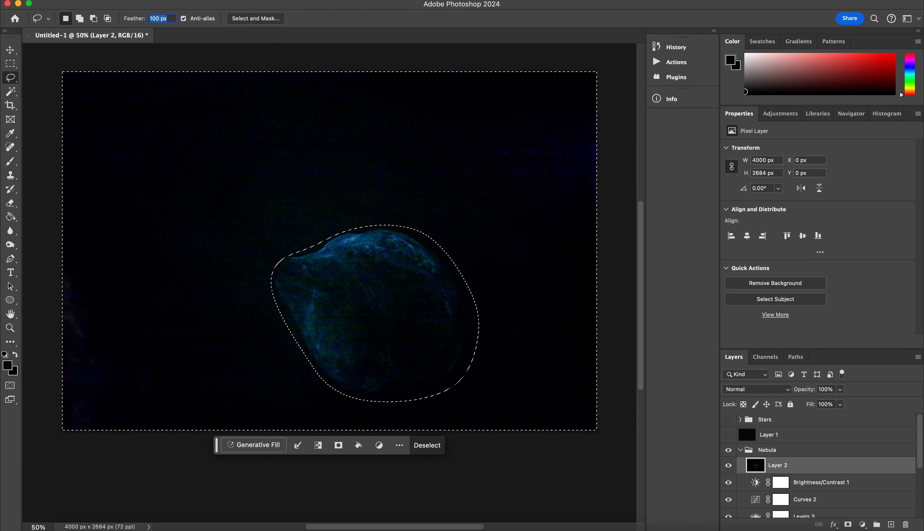
Add a Curves adjustment layer masked to the selected background and clip it to Layer 2.
{"action": "left_click", "coordinate": [777, 114]}
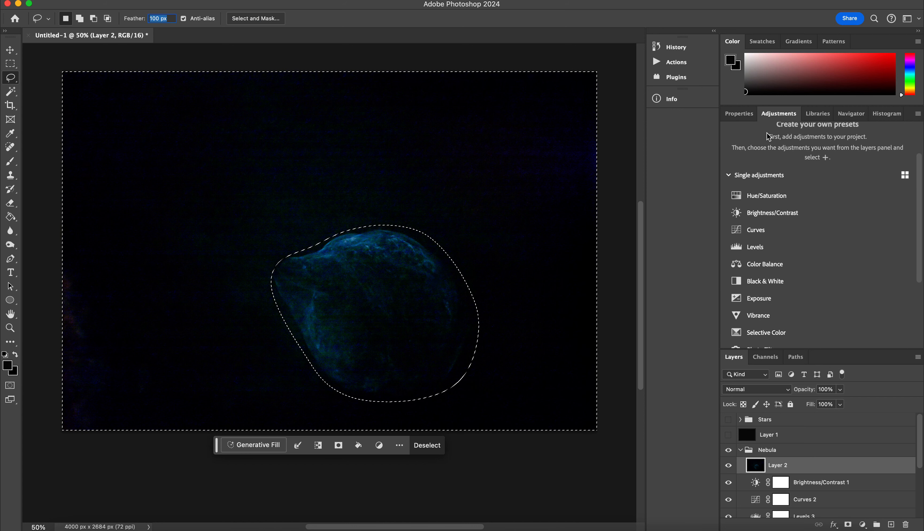
{"action": "left_click", "coordinate": [756, 229]}
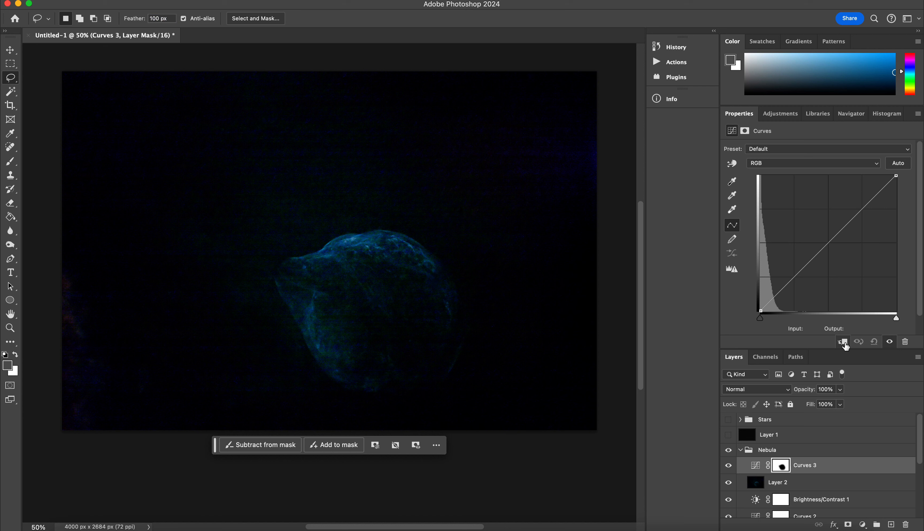
{"action": "left_click", "coordinate": [843, 343]}
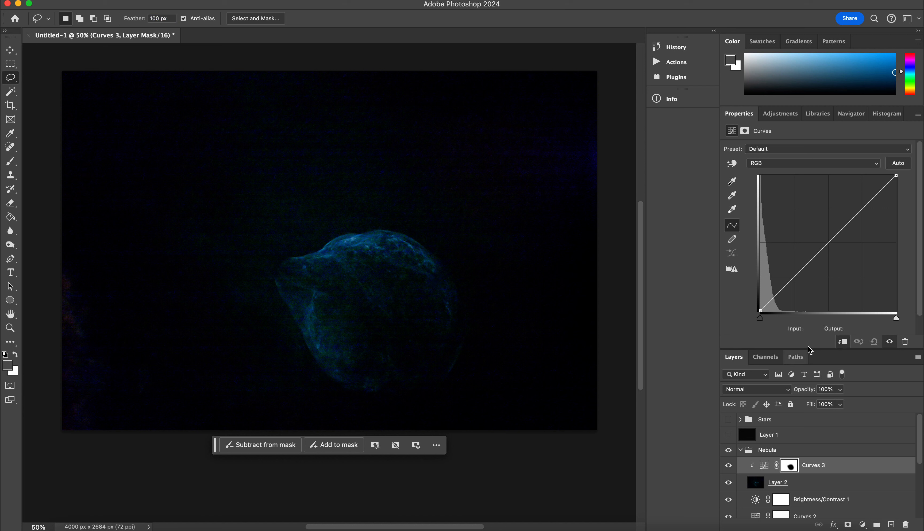
Lower the background's channel curves in Curves 3: red input 183 to output 145, green slightly, and blue input 173 to output 143.
{"action": "left_click", "coordinate": [766, 163]}
{"action": "left_click", "coordinate": [765, 176]}
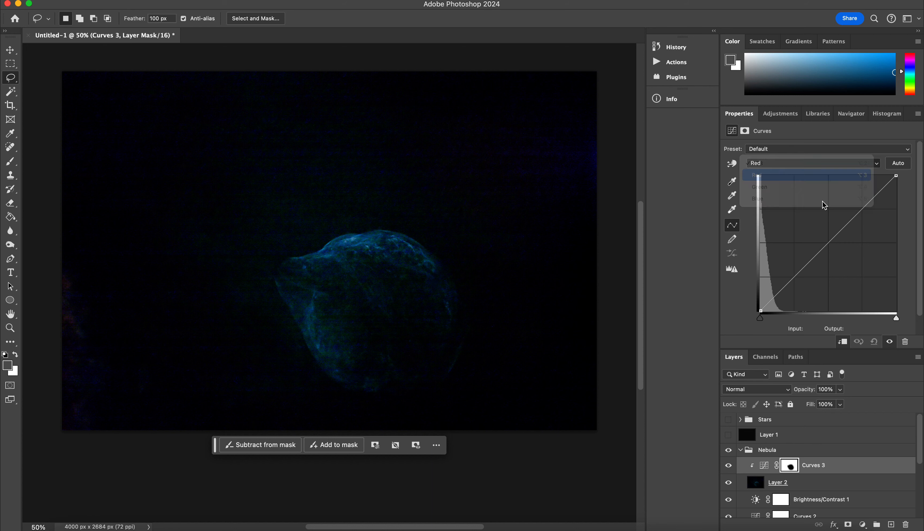
{"action": "left_click_drag", "start_coordinate": [857, 214], "coordinate": [859, 232]}
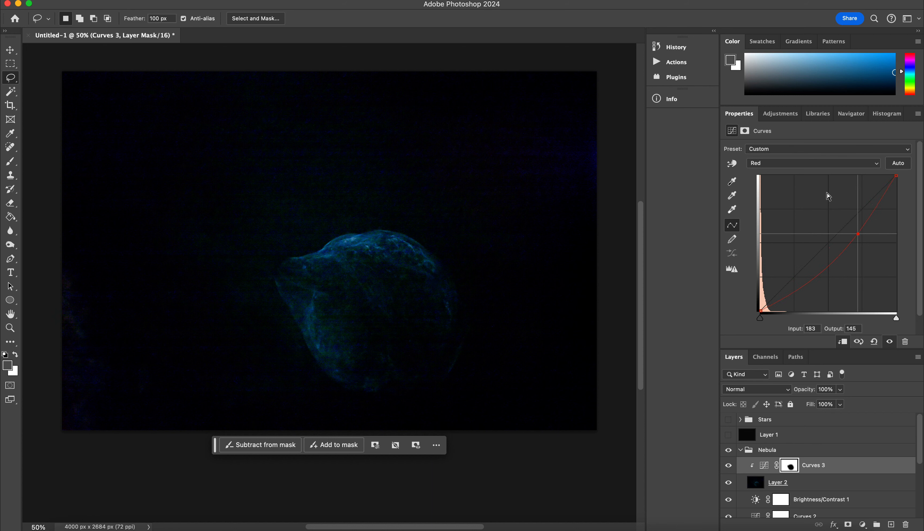
{"action": "left_click", "coordinate": [792, 166]}
{"action": "left_click", "coordinate": [785, 175]}
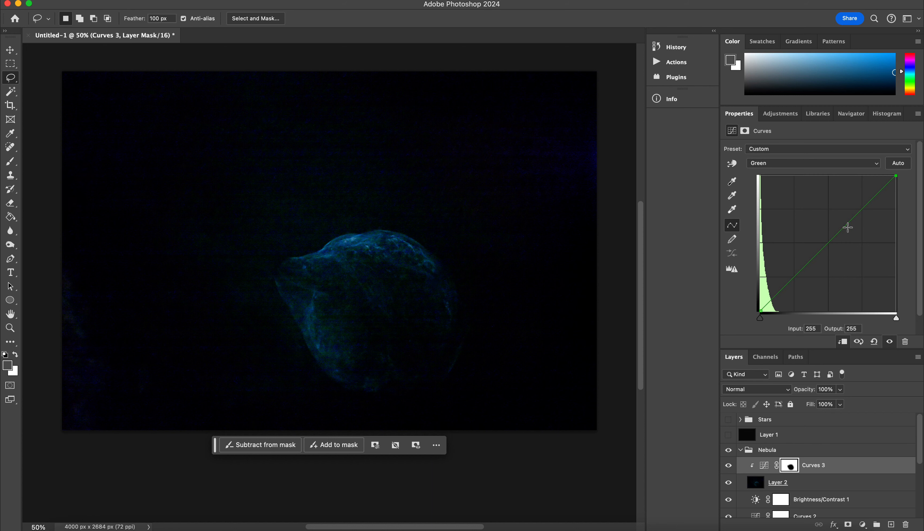
{"action": "mouse_move", "coordinate": [847, 224]}
{"action": "left_mouse_down"}
{"action": "mouse_move", "coordinate": [851, 248]}
{"action": "mouse_move", "coordinate": [845, 215]}
{"action": "mouse_move", "coordinate": [850, 244]}
{"action": "mouse_move", "coordinate": [851, 224]}
{"action": "mouse_move", "coordinate": [854, 235]}
{"action": "left_mouse_up"}
{"action": "left_click", "coordinate": [771, 165]}
{"action": "left_click", "coordinate": [827, 175]}
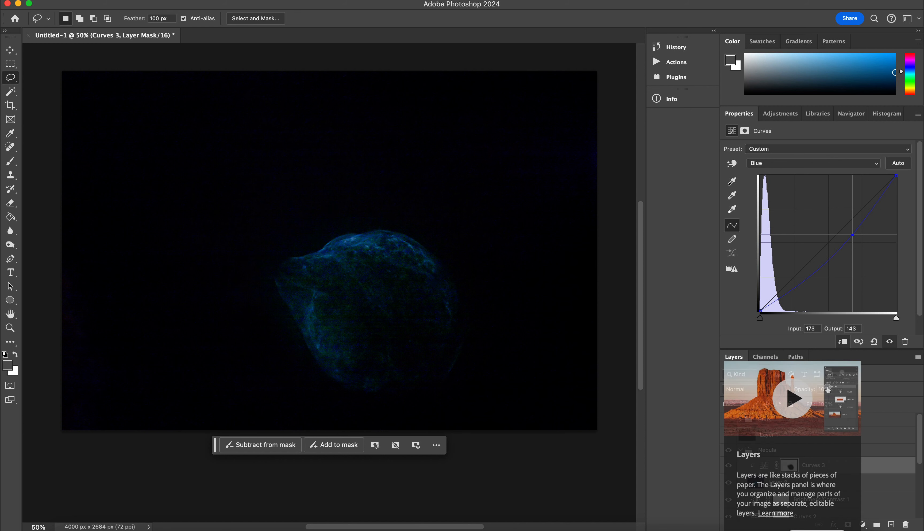
Stamp the visible layers into a new layer and apply Unsharp Mask with amount 91%, radius 6.9 pixels and threshold 18 levels.
{"action": "key", "text": "super+alt+shift+e"}
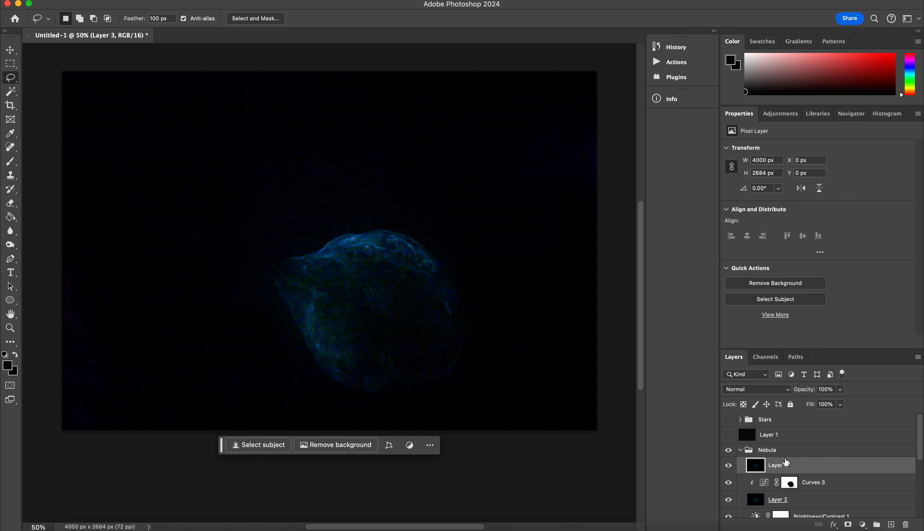
{"action": "left_click", "coordinate": [268, 0]}
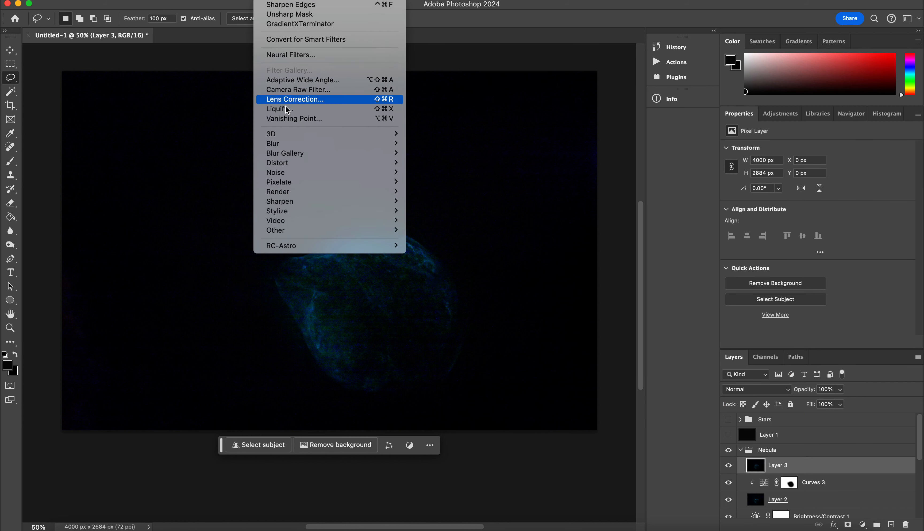
{"action": "mouse_move", "coordinate": [305, 202]}
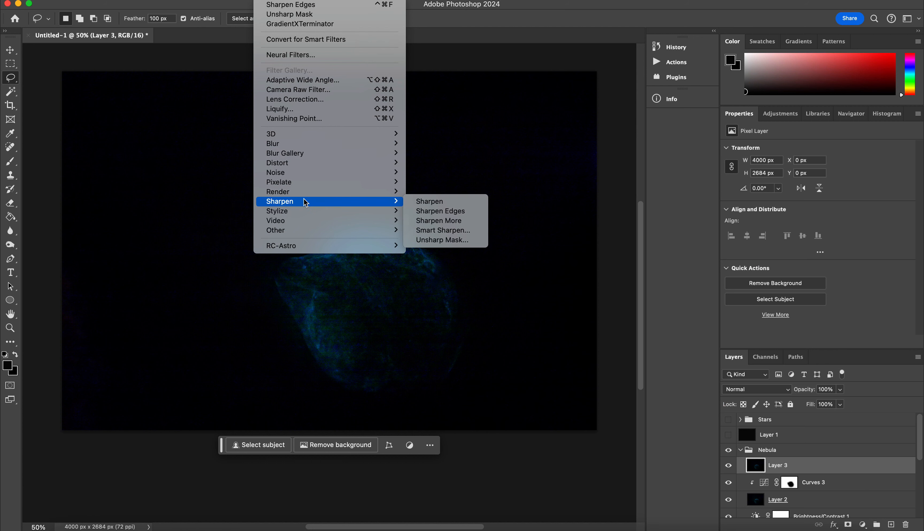
{"action": "left_click", "coordinate": [442, 240]}
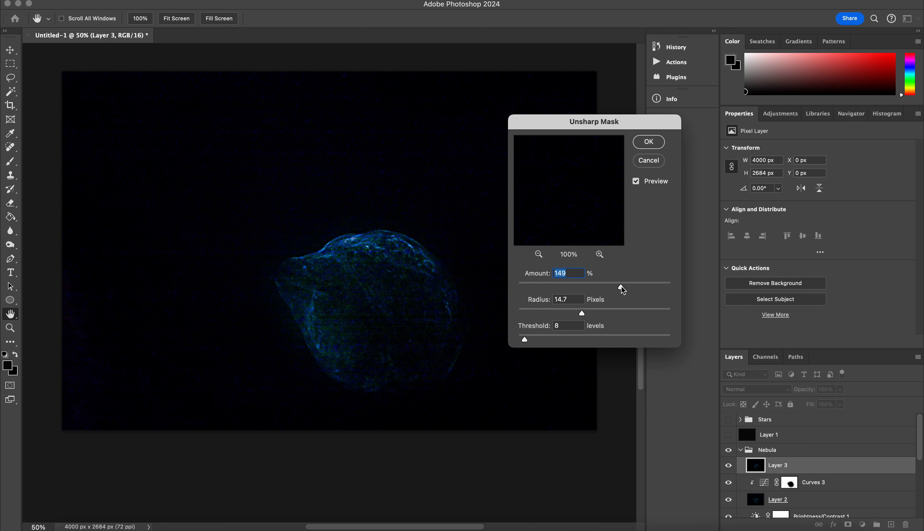
{"action": "left_click_drag", "start_coordinate": [622, 288], "coordinate": [570, 314]}
{"action": "left_click_drag", "start_coordinate": [524, 342], "coordinate": [534, 344]}
{"action": "mouse_move", "coordinate": [605, 286]}
{"action": "left_mouse_down"}
{"action": "mouse_move", "coordinate": [622, 286]}
{"action": "mouse_move", "coordinate": [594, 286]}
{"action": "left_mouse_up"}
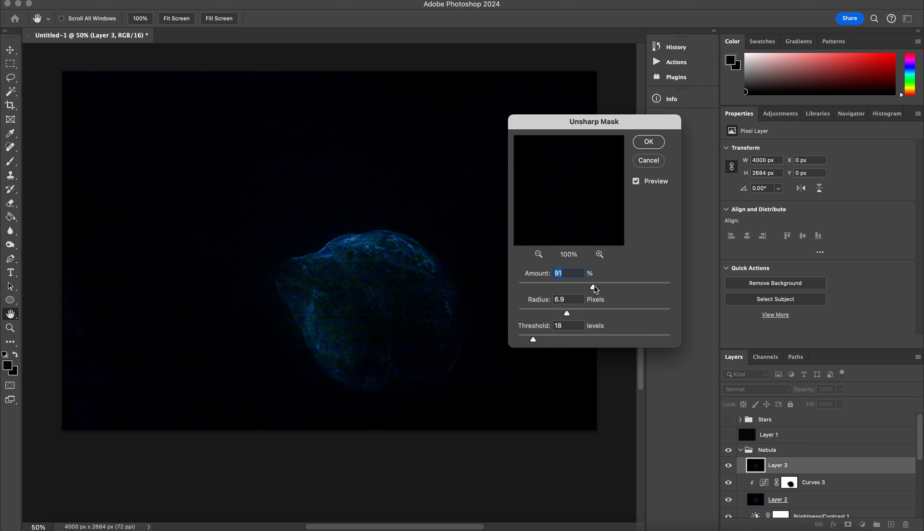
{"action": "left_click", "coordinate": [646, 145]}
Apply the Sharpen Edges filter to Layer 3.
{"action": "left_click", "coordinate": [232, 1]}
{"action": "mouse_move", "coordinate": [267, 1]}
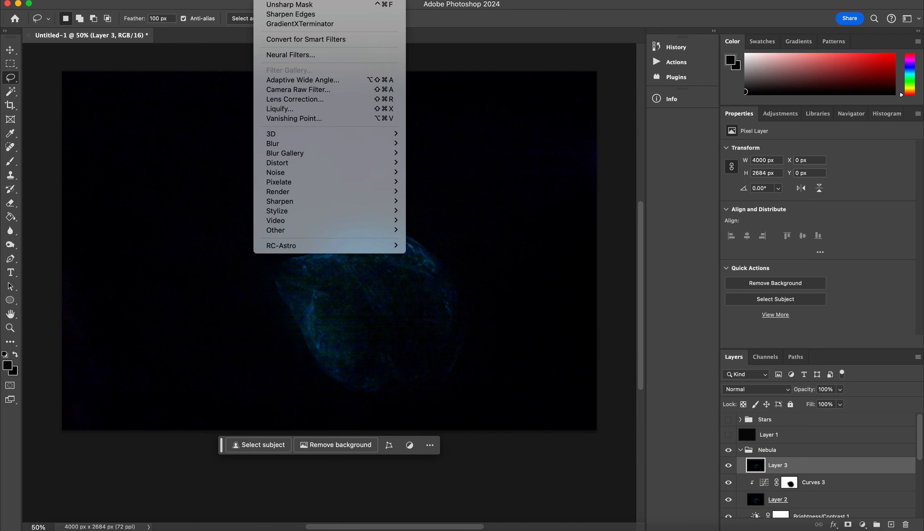
{"action": "mouse_move", "coordinate": [290, 201]}
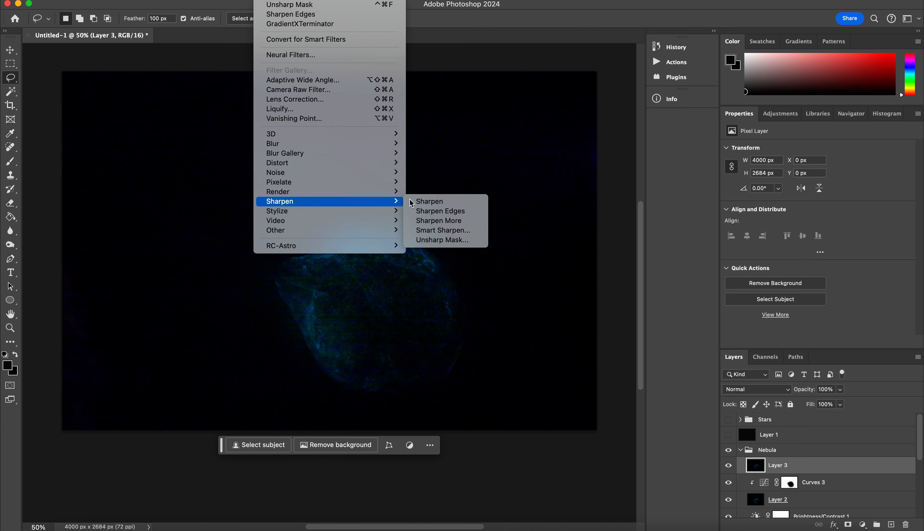
{"action": "left_click", "coordinate": [442, 208]}
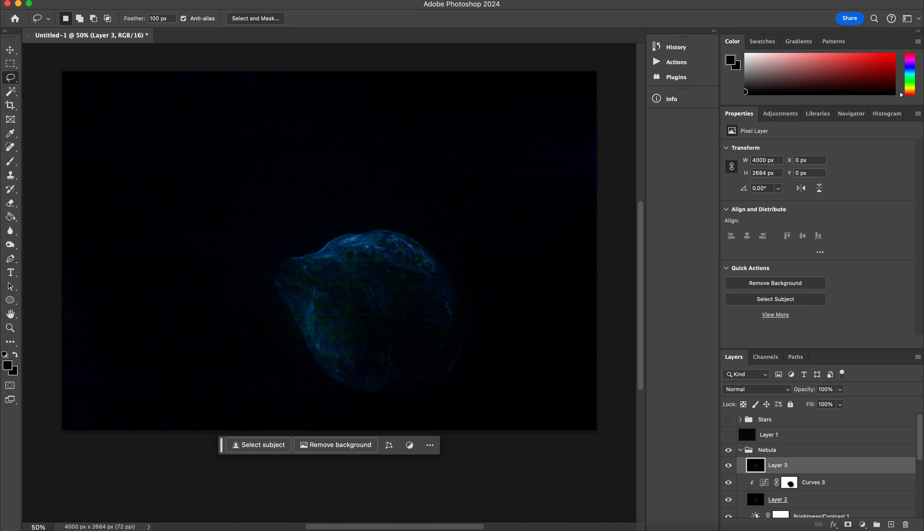
Reduce the noise of Layer 3 with NoiseXTerminator at Denoise 74% and Detail 98, and check the nebula up close.
{"action": "left_click", "coordinate": [232, 0]}
{"action": "mouse_move", "coordinate": [267, 1]}
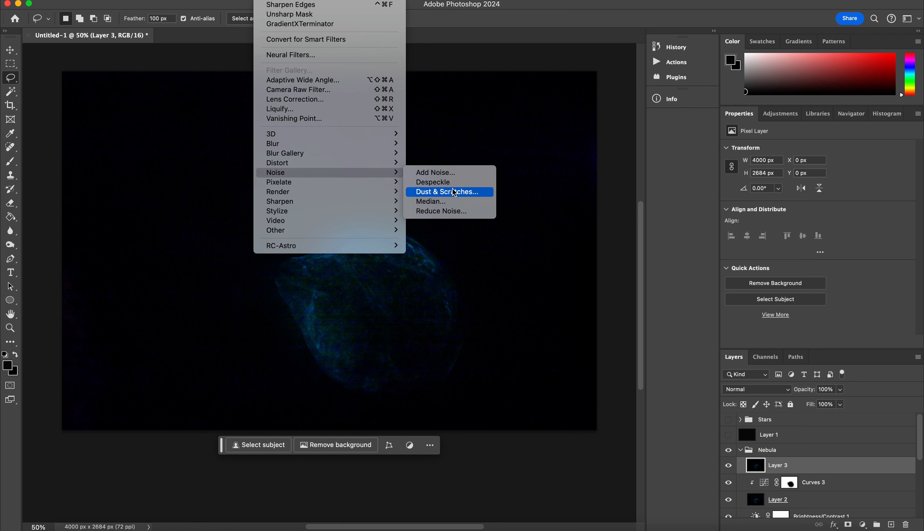
{"action": "mouse_move", "coordinate": [324, 246]}
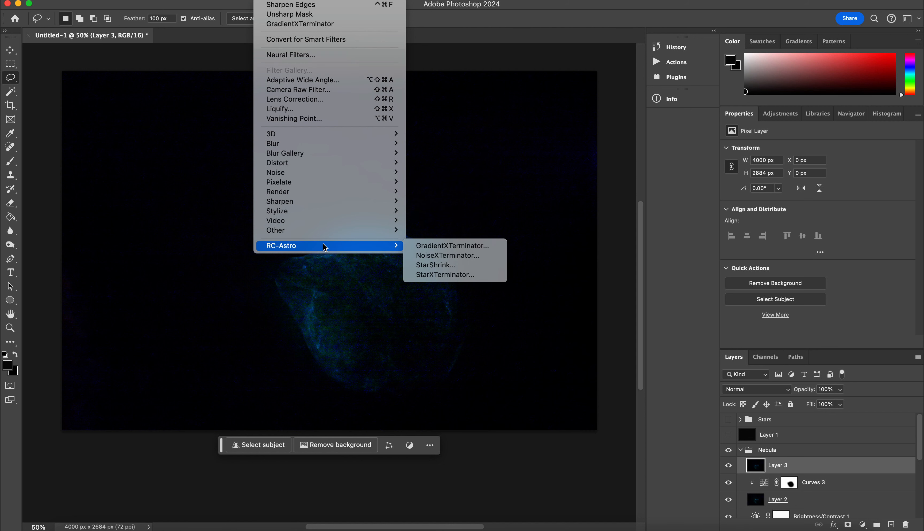
{"action": "left_click", "coordinate": [481, 261]}
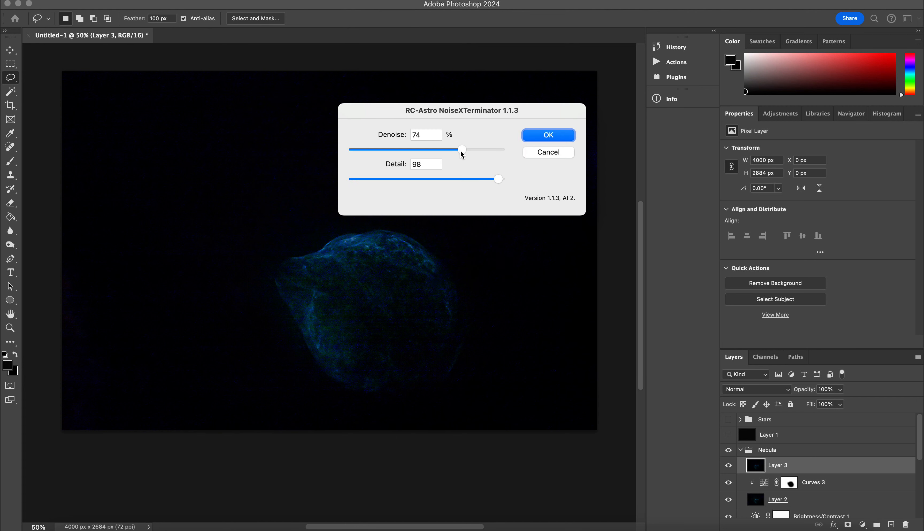
{"action": "left_click", "coordinate": [543, 139]}
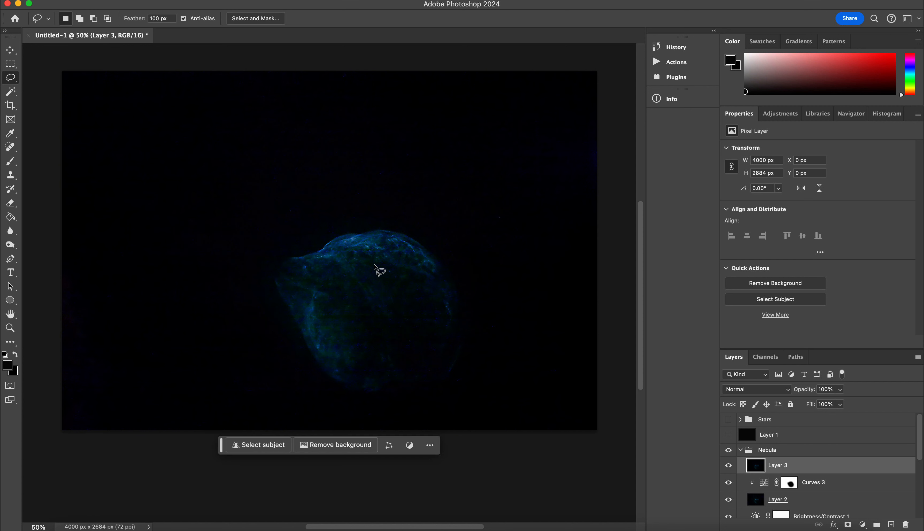
{"action": "scroll", "coordinate": [380, 269], "scroll_direction": "up", "scroll_amount": 6}
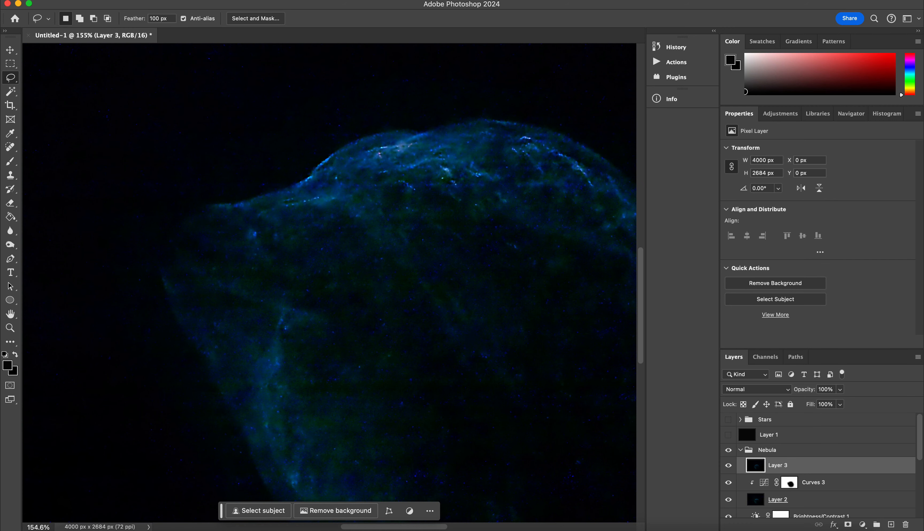
{"action": "scroll", "coordinate": [476, 282], "scroll_direction": "right", "scroll_amount": 5}
{"action": "scroll", "coordinate": [330, 283], "scroll_direction": "down", "scroll_amount": 5}
{"action": "scroll", "coordinate": [330, 282], "scroll_direction": "left", "scroll_amount": 3}
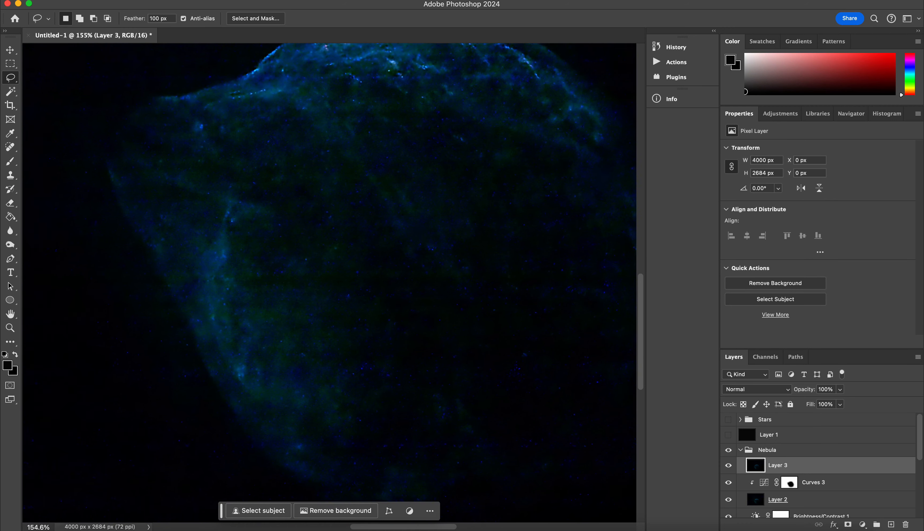
{"action": "scroll", "coordinate": [330, 282], "scroll_direction": "up", "scroll_amount": 2}
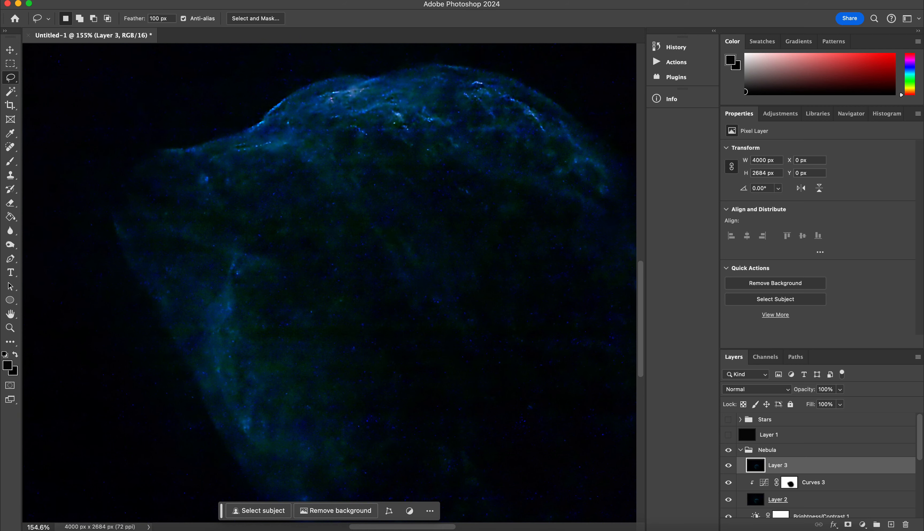
Collapse the Nebula group and make the Stars group visible over the nebula.
{"action": "scroll", "coordinate": [329, 282], "scroll_direction": "down", "scroll_amount": 10}
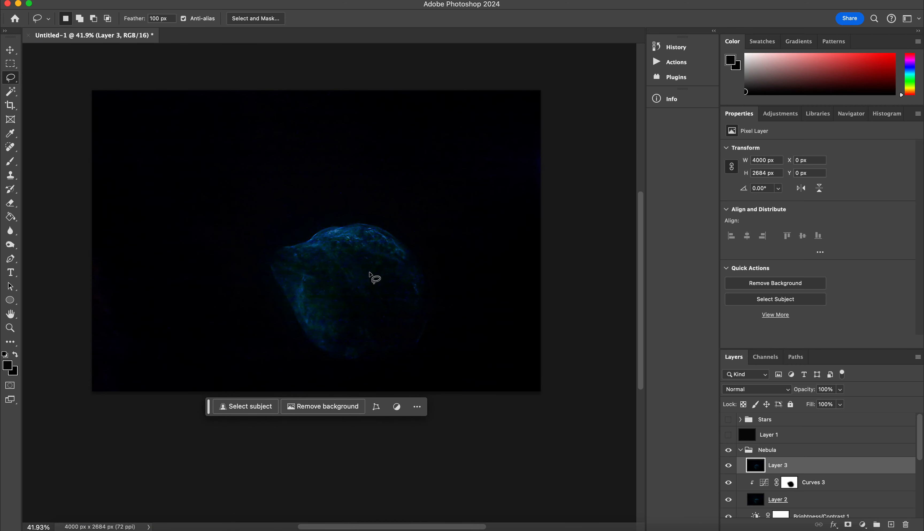
{"action": "scroll", "coordinate": [373, 274], "scroll_direction": "up", "scroll_amount": 3}
{"action": "scroll", "coordinate": [330, 264], "scroll_direction": "right", "scroll_amount": 1}
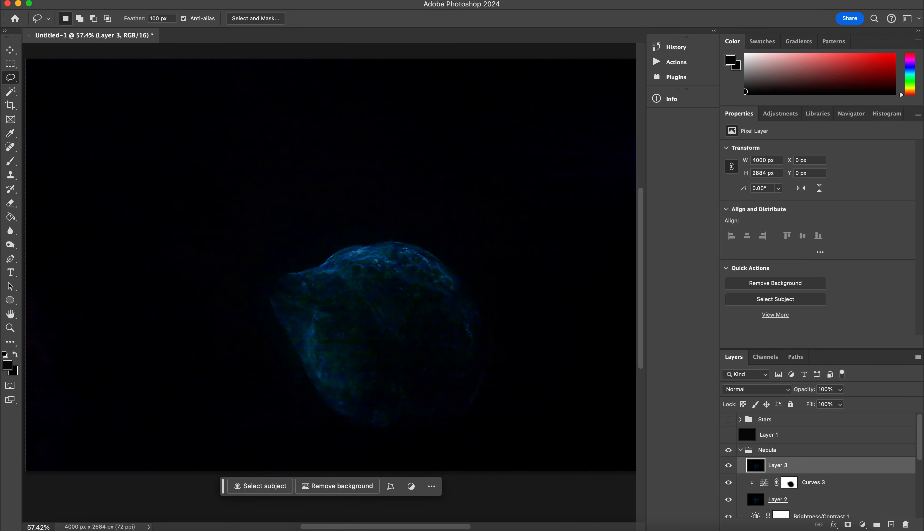
{"action": "scroll", "coordinate": [328, 283], "scroll_direction": "down", "scroll_amount": 2}
{"action": "scroll", "coordinate": [323, 285], "scroll_direction": "up", "scroll_amount": 1}
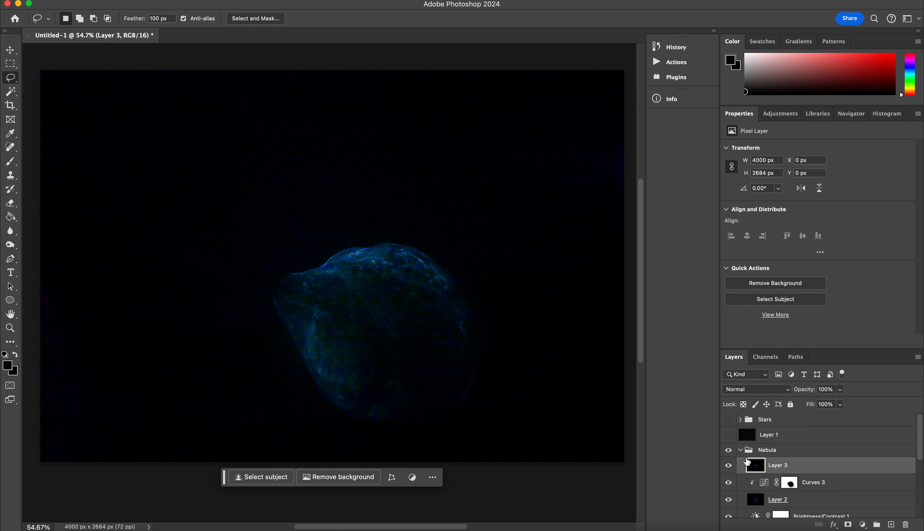
{"action": "left_click", "coordinate": [741, 451]}
{"action": "left_click", "coordinate": [729, 420]}
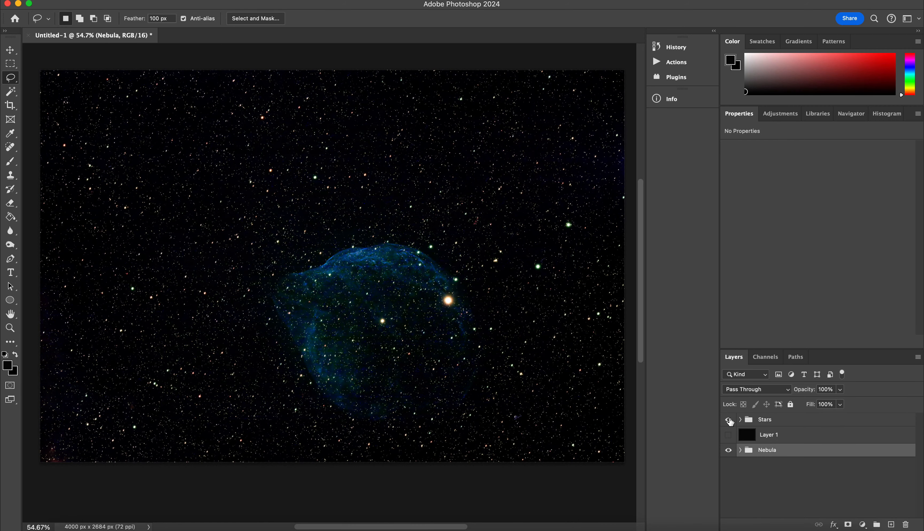
Set the Stars group's opacity to 55% and check the dimmed stars over the nebula up close.
{"action": "left_click", "coordinate": [767, 421]}
{"action": "left_click", "coordinate": [841, 390]}
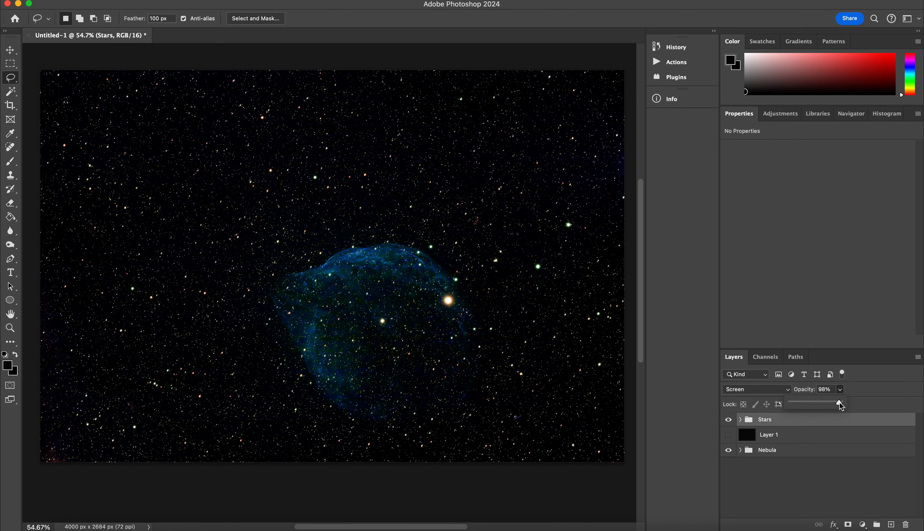
{"action": "left_click_drag", "start_coordinate": [839, 402], "coordinate": [819, 404]}
{"action": "left_click_drag", "start_coordinate": [820, 401], "coordinate": [816, 403]}
{"action": "left_click", "coordinate": [840, 390]}
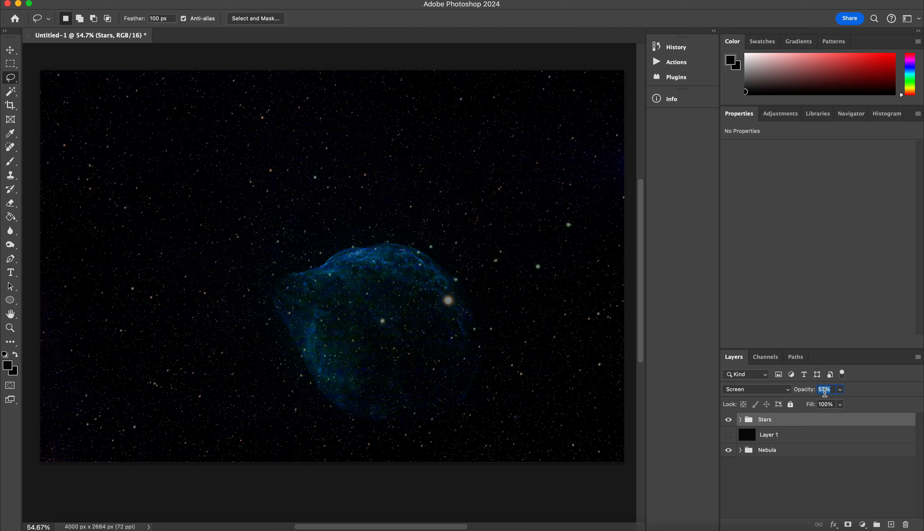
{"action": "left_click", "coordinate": [840, 390]}
{"action": "left_click_drag", "start_coordinate": [841, 403], "coordinate": [879, 408]}
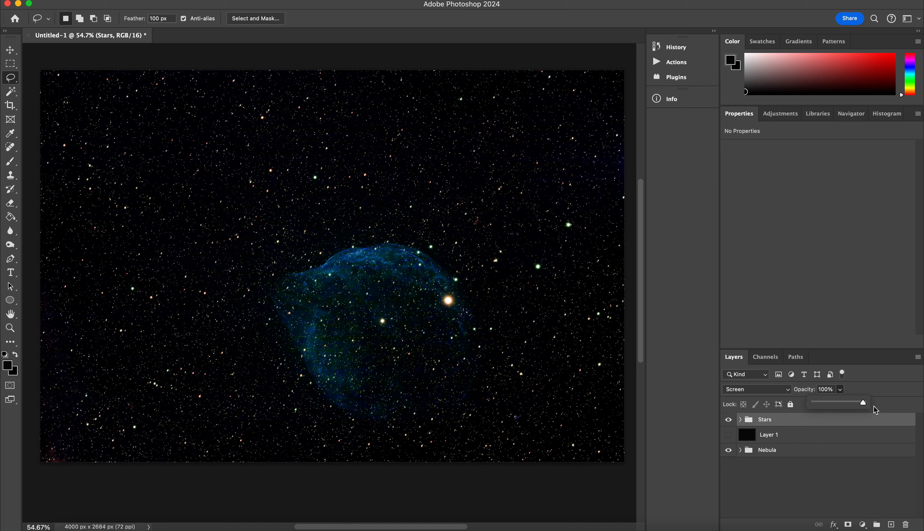
{"action": "left_click_drag", "start_coordinate": [864, 404], "coordinate": [863, 404]}
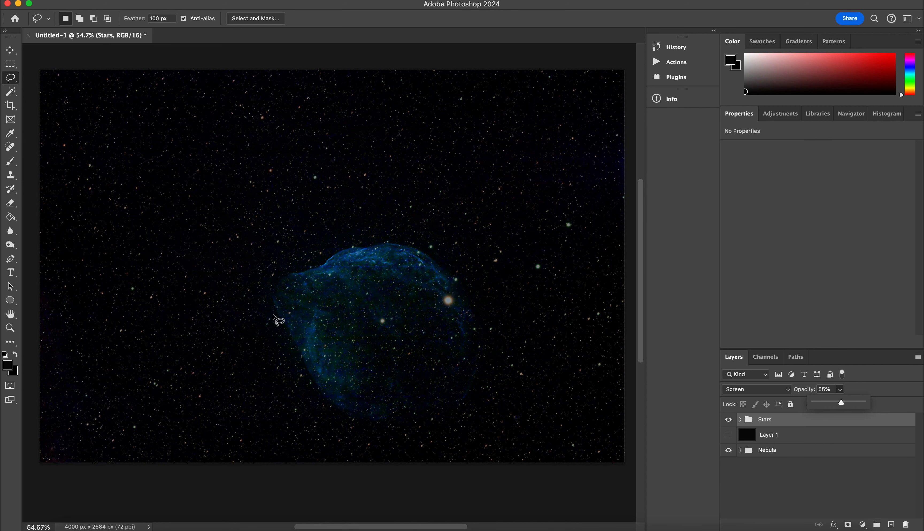
{"action": "scroll", "coordinate": [325, 179], "scroll_direction": "up", "scroll_amount": 10}
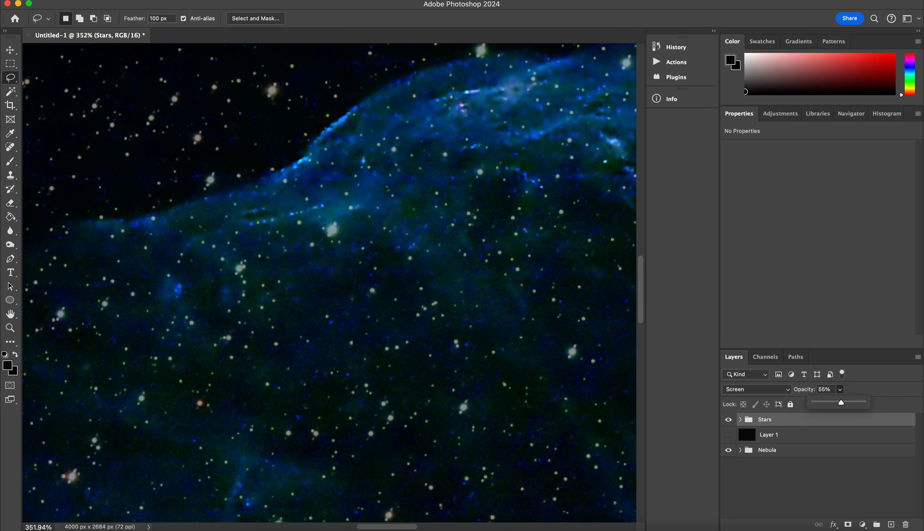
{"action": "scroll", "coordinate": [326, 253], "scroll_direction": "down", "scroll_amount": 1}
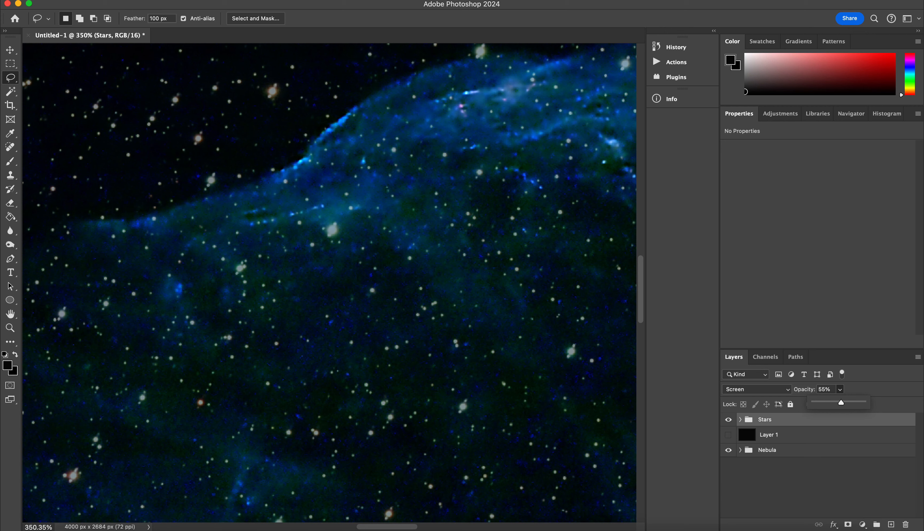
{"action": "scroll", "coordinate": [330, 282], "scroll_direction": "up", "scroll_amount": 1}
{"action": "scroll", "coordinate": [330, 282], "scroll_direction": "down", "scroll_amount": 7}
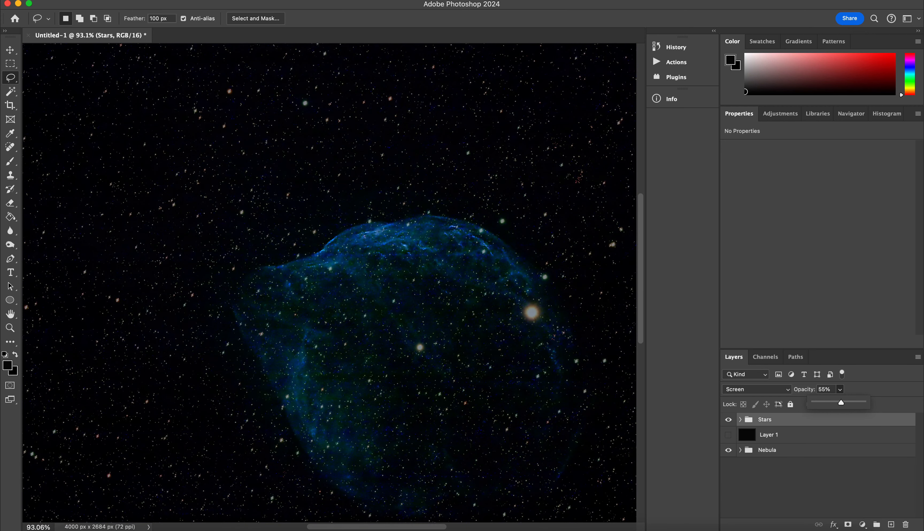
{"action": "scroll", "coordinate": [330, 283], "scroll_direction": "down", "scroll_amount": 5}
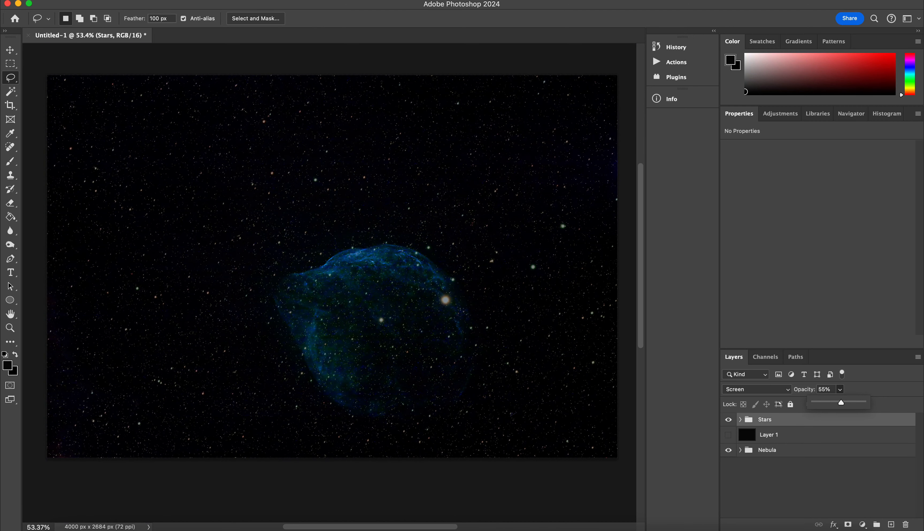
{"action": "scroll", "coordinate": [333, 283], "scroll_direction": "up", "scroll_amount": 1}
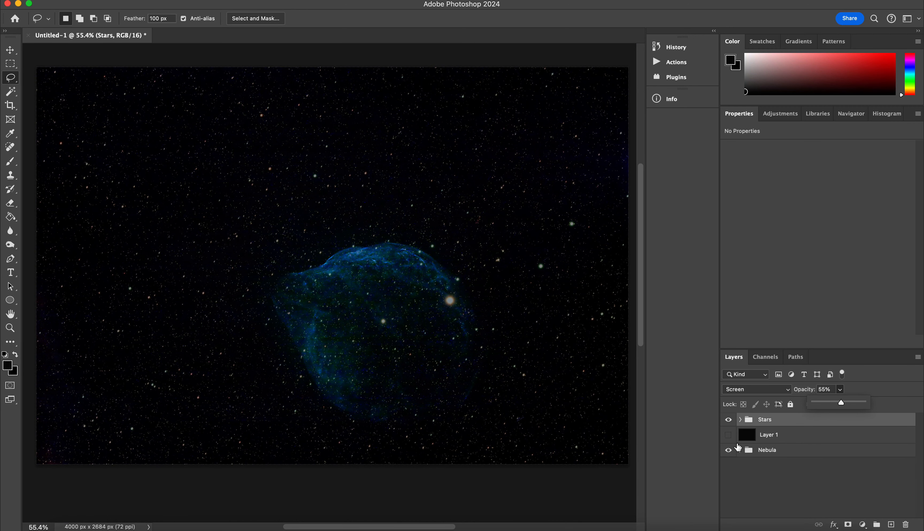
Add a Vibrance adjustment layer directly above Layer 3 in the Nebula group.
{"action": "left_click", "coordinate": [740, 420]}
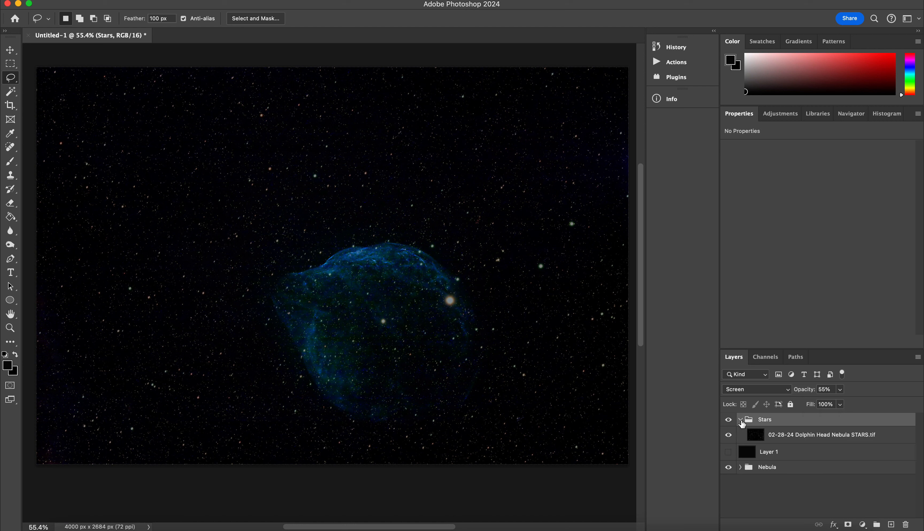
{"action": "left_click", "coordinate": [741, 420]}
{"action": "left_click", "coordinate": [774, 436]}
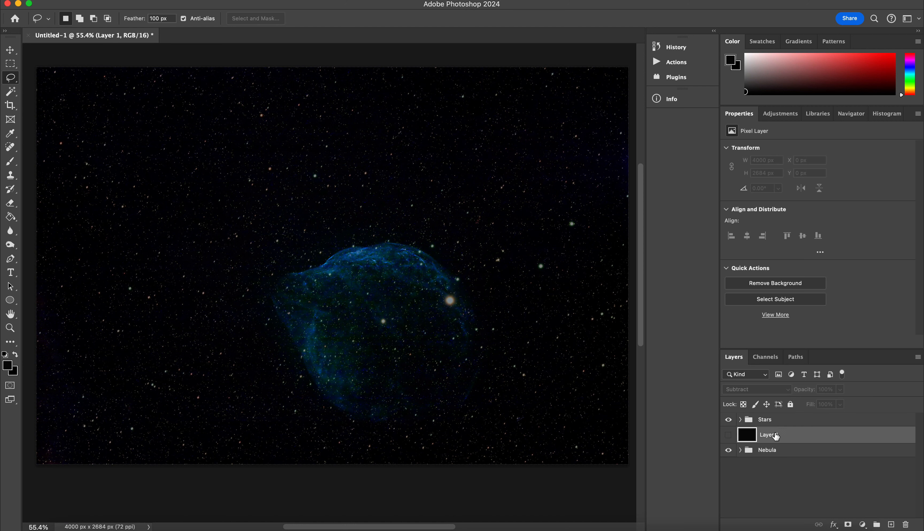
{"action": "left_click", "coordinate": [780, 455]}
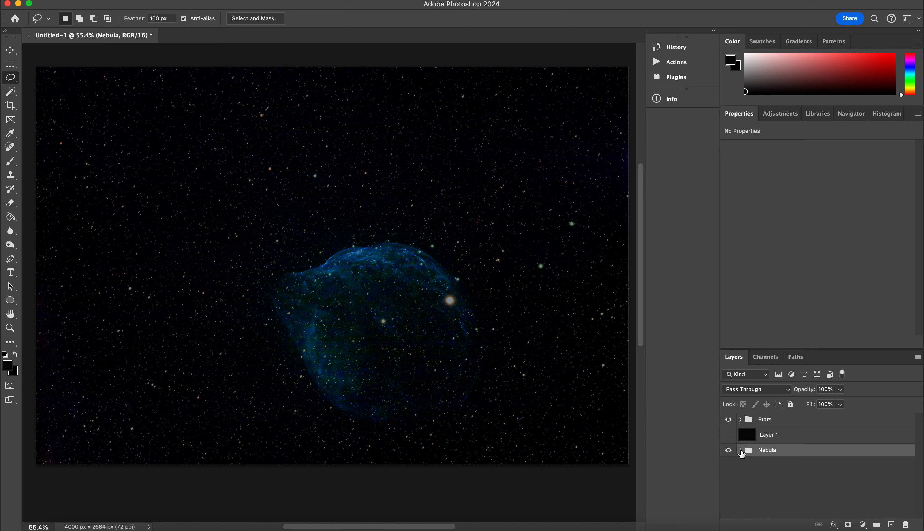
{"action": "left_click", "coordinate": [741, 453]}
{"action": "left_click", "coordinate": [783, 465]}
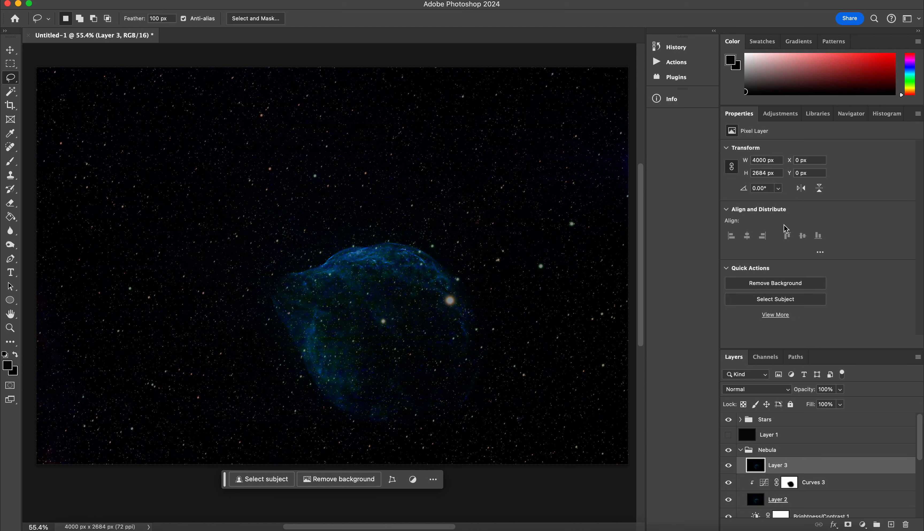
{"action": "left_click", "coordinate": [780, 114]}
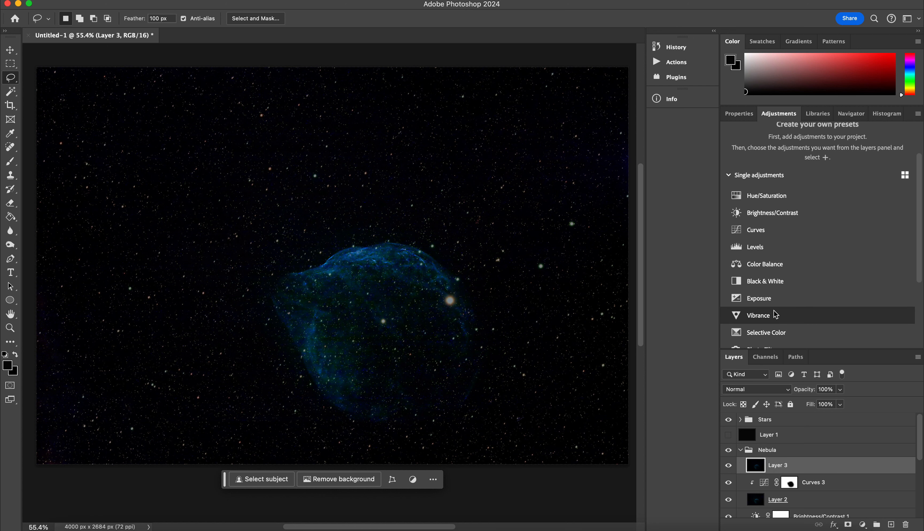
{"action": "scroll", "coordinate": [803, 321], "scroll_direction": "down", "scroll_amount": 2}
{"action": "left_click", "coordinate": [796, 292]}
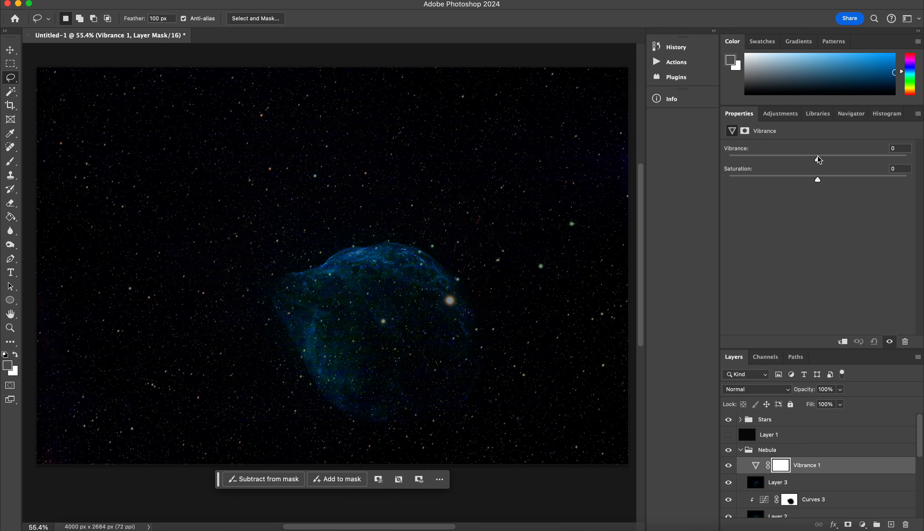
Set Vibrance to +47 and Saturation to +46, and compare the nebula with and without the adjustment.
{"action": "left_click_drag", "start_coordinate": [819, 160], "coordinate": [841, 180]}
{"action": "left_click", "coordinate": [728, 465]}
{"action": "left_click_drag", "start_coordinate": [843, 160], "coordinate": [859, 179]}
{"action": "left_click", "coordinate": [728, 467]}
{"action": "left_click", "coordinate": [728, 467]}
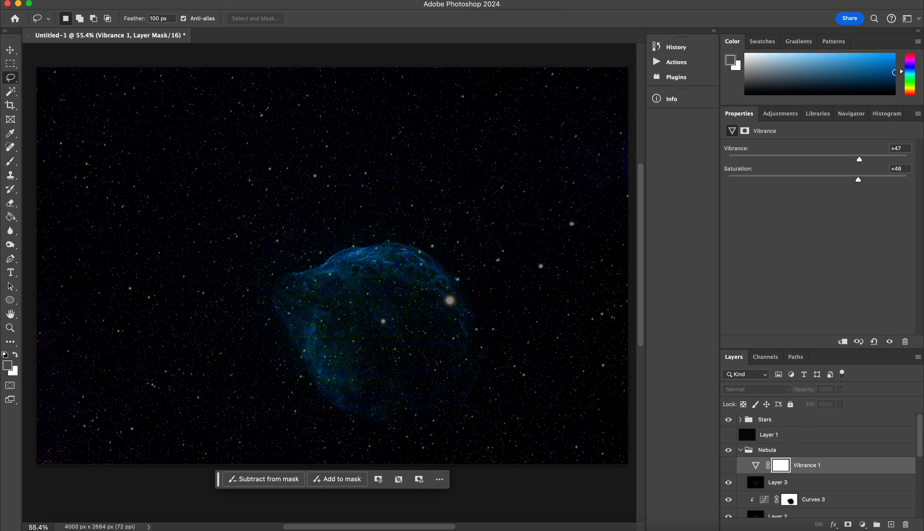
{"action": "left_click", "coordinate": [728, 465]}
Add a Color Balance adjustment above Vibrance 1 with midtones at Cyan-Red +8, Magenta-Green -17 and Yellow-Blue +15.
{"action": "left_click", "coordinate": [781, 114]}
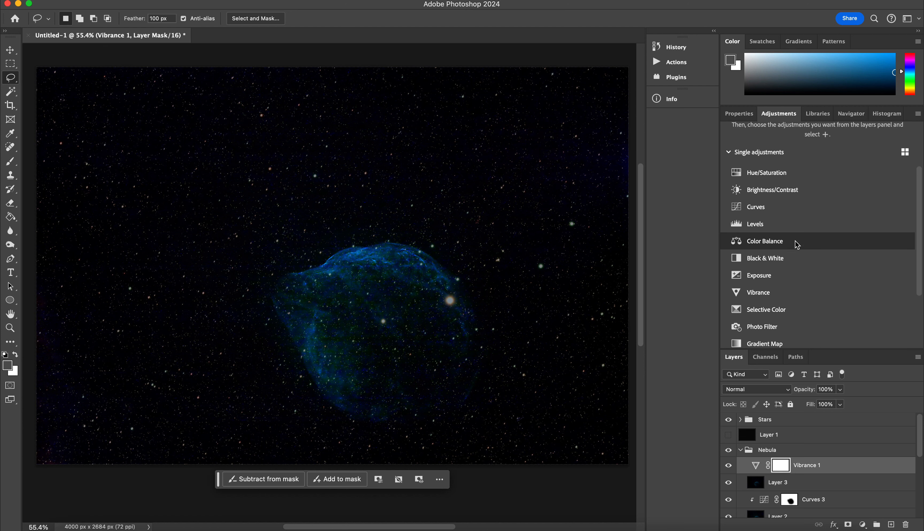
{"action": "left_click", "coordinate": [789, 246]}
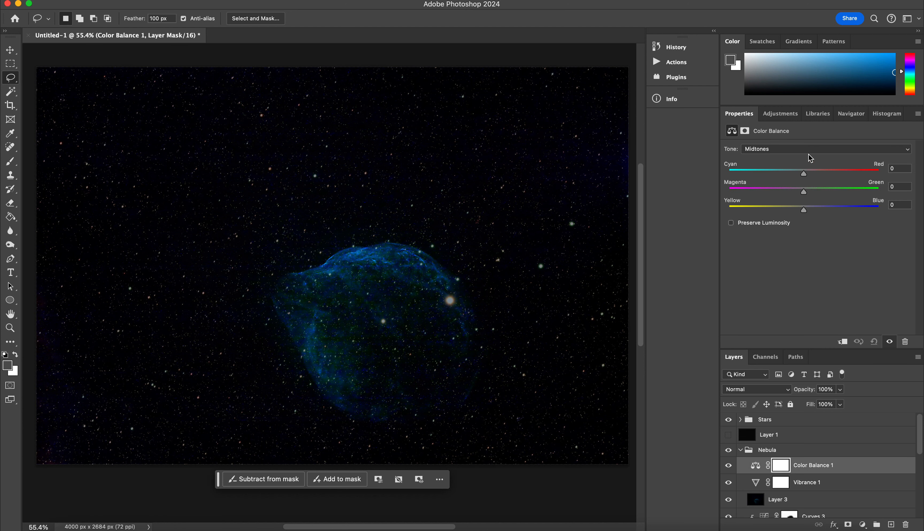
{"action": "left_click_drag", "start_coordinate": [805, 177], "coordinate": [816, 214]}
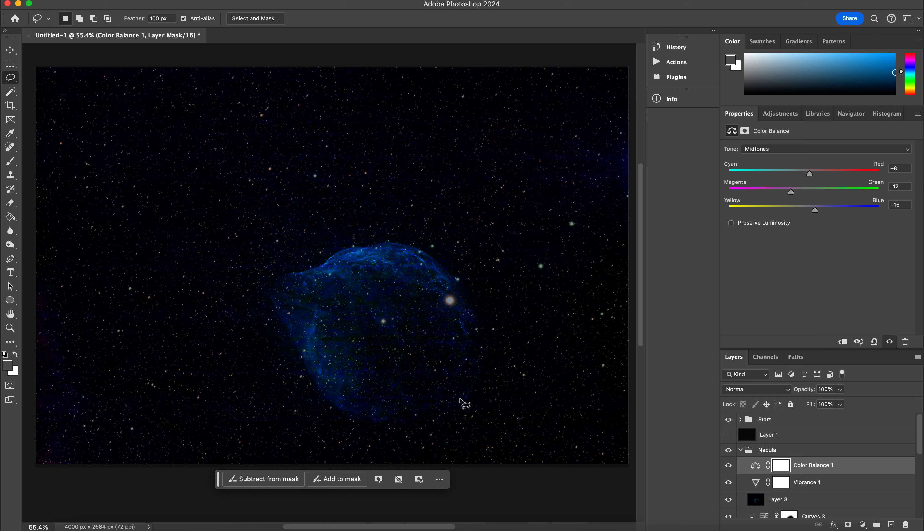
Raise the Color Balance midtones' Yellow-Blue value to +27 while checking the nebula and background up close.
{"action": "scroll", "coordinate": [463, 403], "scroll_direction": "right", "scroll_amount": 3}
{"action": "scroll", "coordinate": [463, 402], "scroll_direction": "down", "scroll_amount": 2}
{"action": "scroll", "coordinate": [416, 389], "scroll_direction": "up", "scroll_amount": 5}
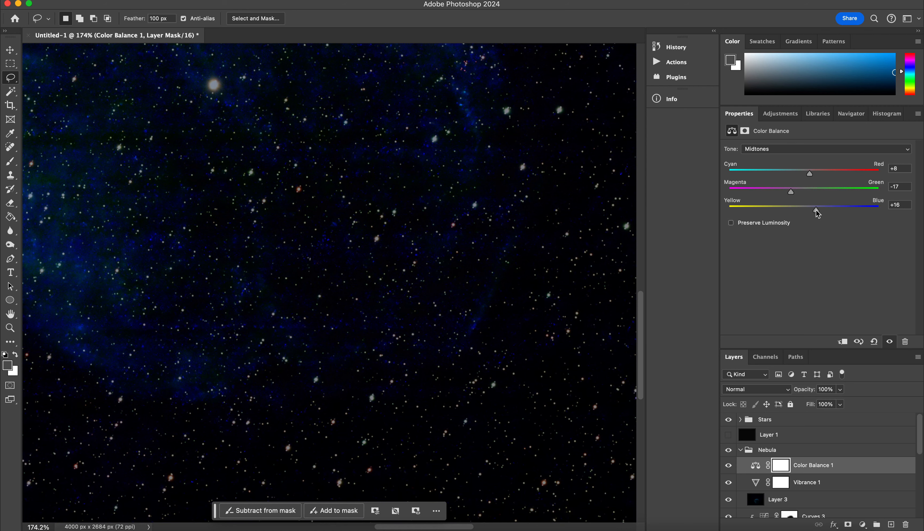
{"action": "mouse_move", "coordinate": [815, 210]}
{"action": "left_mouse_down"}
{"action": "mouse_move", "coordinate": [851, 212]}
{"action": "mouse_move", "coordinate": [829, 213]}
{"action": "left_mouse_up"}
{"action": "scroll", "coordinate": [492, 322], "scroll_direction": "up", "scroll_amount": 10}
{"action": "scroll", "coordinate": [493, 322], "scroll_direction": "left", "scroll_amount": 6}
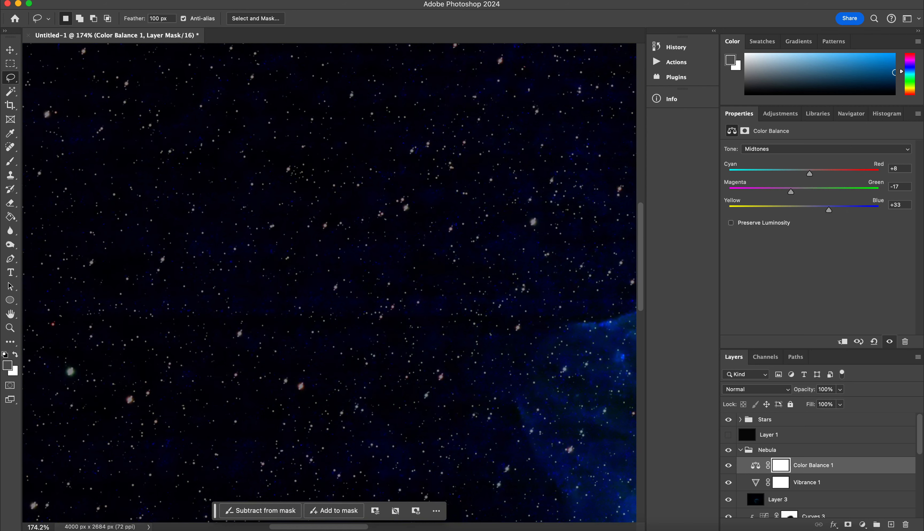
{"action": "scroll", "coordinate": [443, 288], "scroll_direction": "right", "scroll_amount": 1}
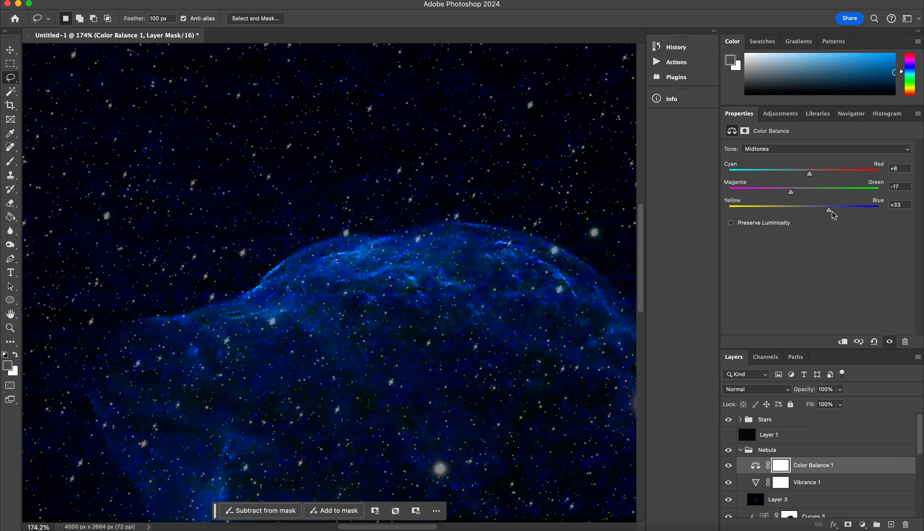
{"action": "mouse_move", "coordinate": [830, 212]}
{"action": "left_mouse_down"}
{"action": "mouse_move", "coordinate": [857, 212]}
{"action": "mouse_move", "coordinate": [838, 211]}
{"action": "left_mouse_up"}
{"action": "left_click_drag", "start_coordinate": [839, 212], "coordinate": [824, 214]}
{"action": "scroll", "coordinate": [425, 258], "scroll_direction": "down", "scroll_amount": 8}
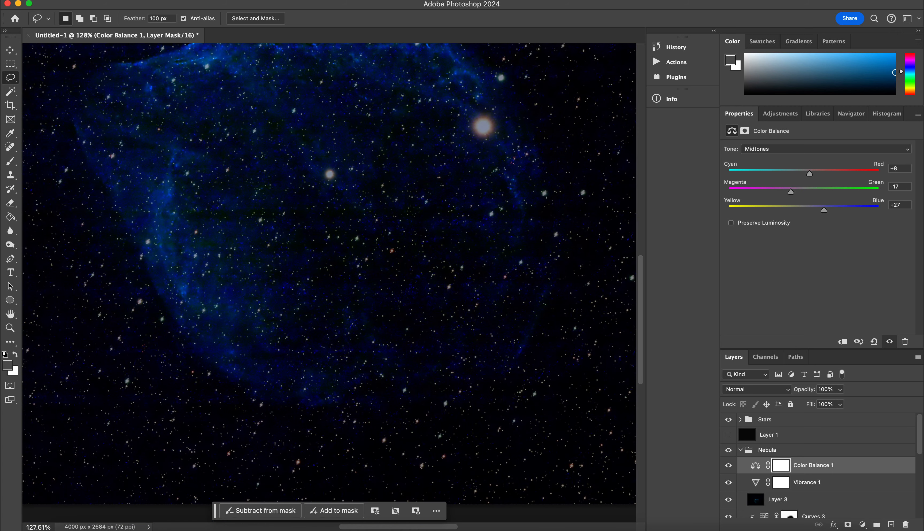
Set the Color Balance highlights to Cyan-Red -16, Magenta-Green +9 and Yellow-Blue +4.
{"action": "left_click", "coordinate": [753, 149]}
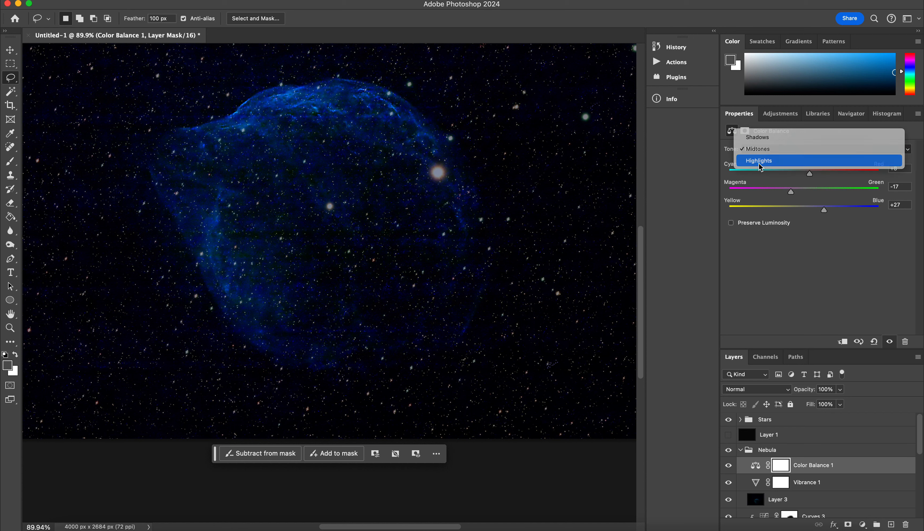
{"action": "left_click", "coordinate": [761, 163]}
{"action": "mouse_move", "coordinate": [804, 211]}
{"action": "left_mouse_down"}
{"action": "mouse_move", "coordinate": [848, 210]}
{"action": "mouse_move", "coordinate": [807, 212]}
{"action": "left_mouse_up"}
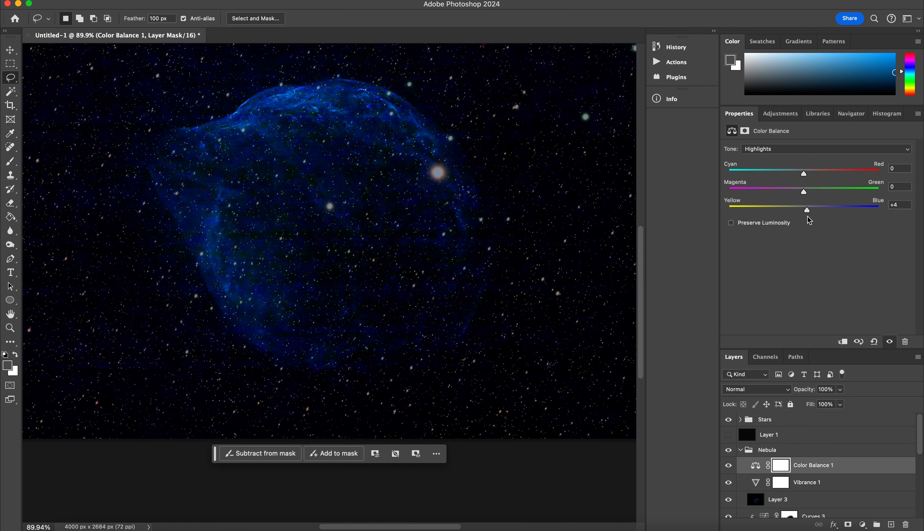
{"action": "left_click_drag", "start_coordinate": [804, 174], "coordinate": [808, 196]}
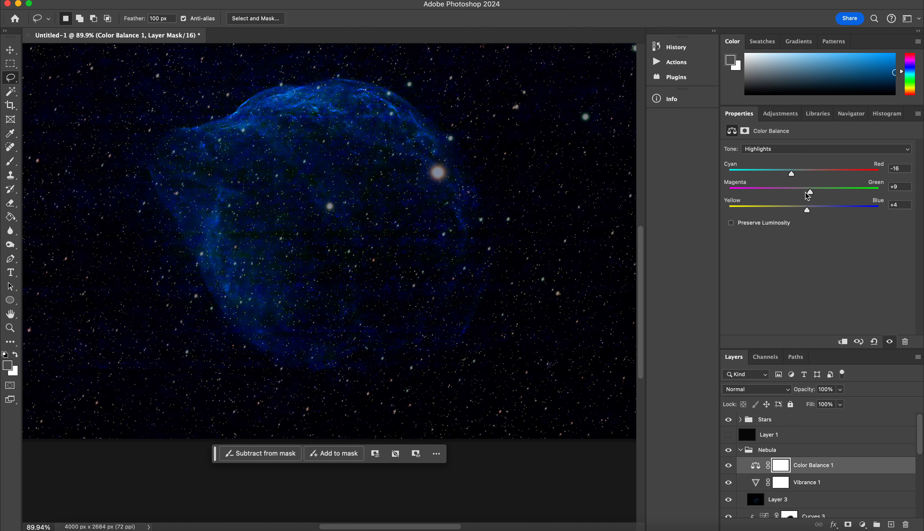
Set the Color Balance shadows to Cyan-Red +2, Magenta-Green +23 and Yellow-Blue -5, and inspect the background near the image's right edge.
{"action": "left_click", "coordinate": [795, 151]}
{"action": "left_click", "coordinate": [789, 125]}
{"action": "mouse_move", "coordinate": [804, 211]}
{"action": "left_mouse_down"}
{"action": "mouse_move", "coordinate": [794, 215]}
{"action": "mouse_move", "coordinate": [804, 215]}
{"action": "left_mouse_up"}
{"action": "left_click_drag", "start_coordinate": [804, 175], "coordinate": [823, 194]}
{"action": "scroll", "coordinate": [482, 273], "scroll_direction": "down", "scroll_amount": 5}
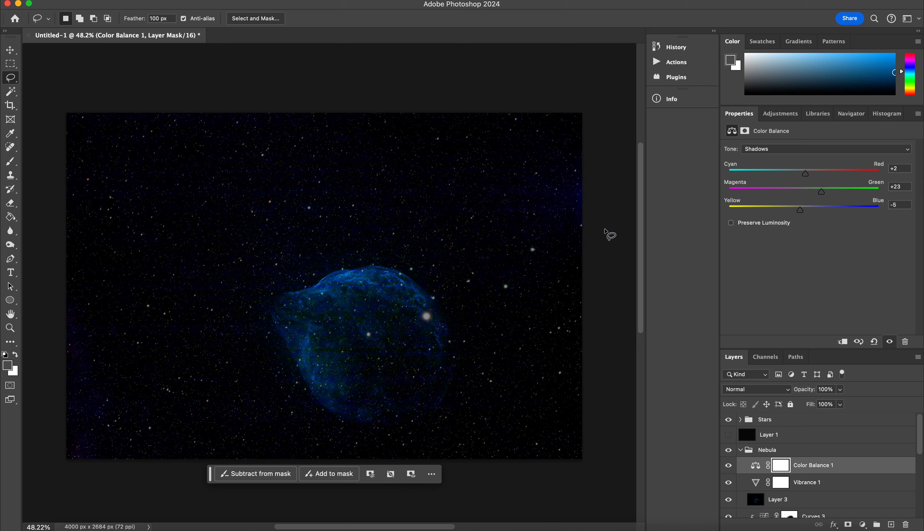
{"action": "scroll", "coordinate": [596, 183], "scroll_direction": "up", "scroll_amount": 5}
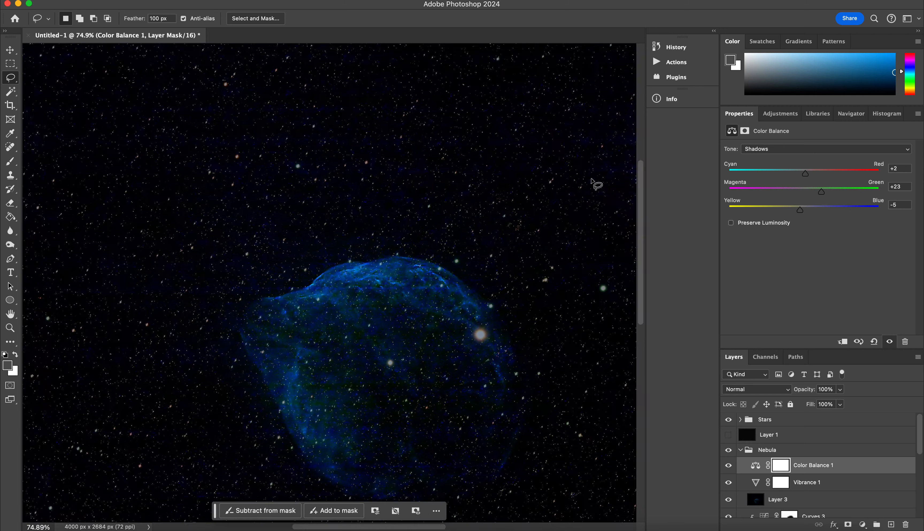
{"action": "scroll", "coordinate": [521, 206], "scroll_direction": "right", "scroll_amount": 3}
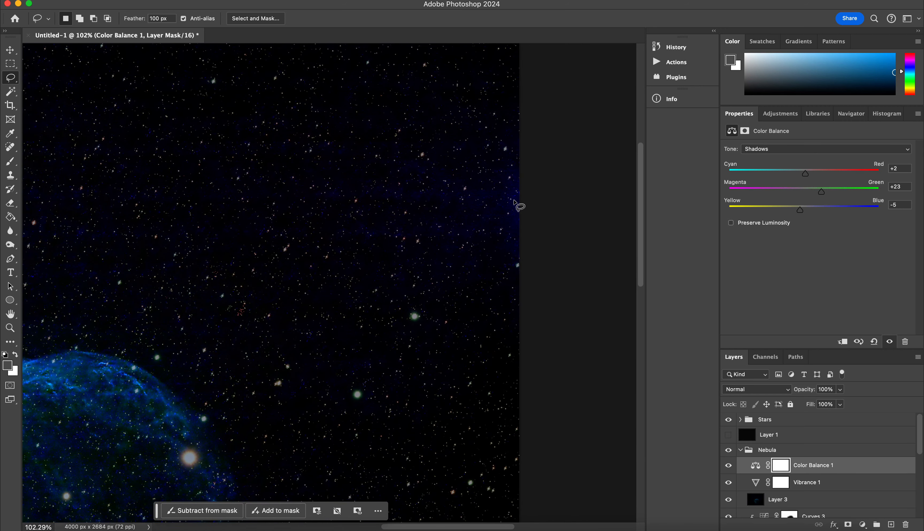
{"action": "scroll", "coordinate": [503, 199], "scroll_direction": "up", "scroll_amount": 2}
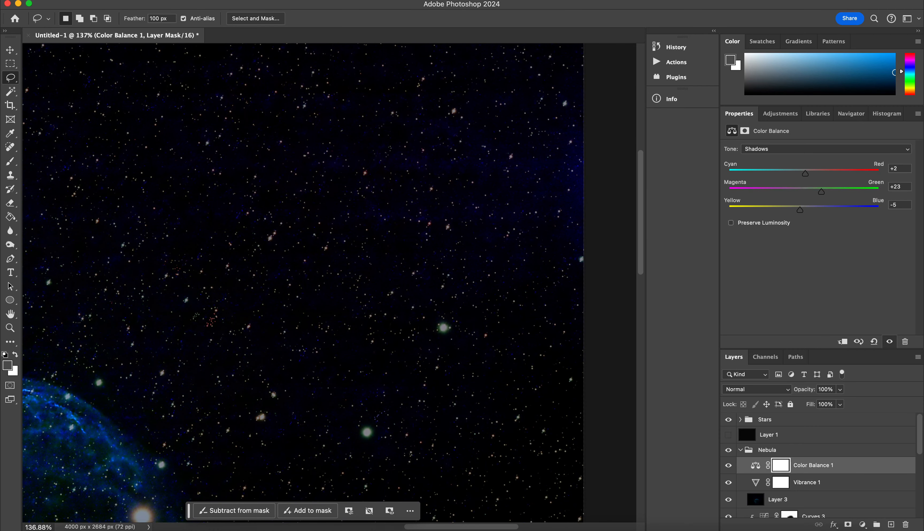
{"action": "scroll", "coordinate": [329, 286], "scroll_direction": "down", "scroll_amount": 3}
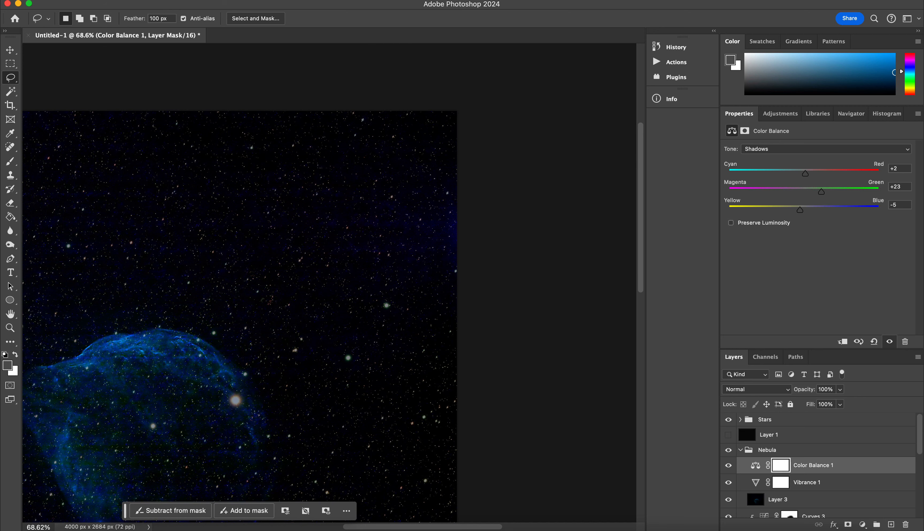
Hide the Stars group and stamp all visible layers into a new layer directly above Color Balance 1 in the Nebula group.
{"action": "scroll", "coordinate": [329, 287], "scroll_direction": "left", "scroll_amount": 4}
{"action": "scroll", "coordinate": [329, 286], "scroll_direction": "down", "scroll_amount": 2}
{"action": "scroll", "coordinate": [509, 203], "scroll_direction": "right", "scroll_amount": 2}
{"action": "scroll", "coordinate": [509, 203], "scroll_direction": "up", "scroll_amount": 1}
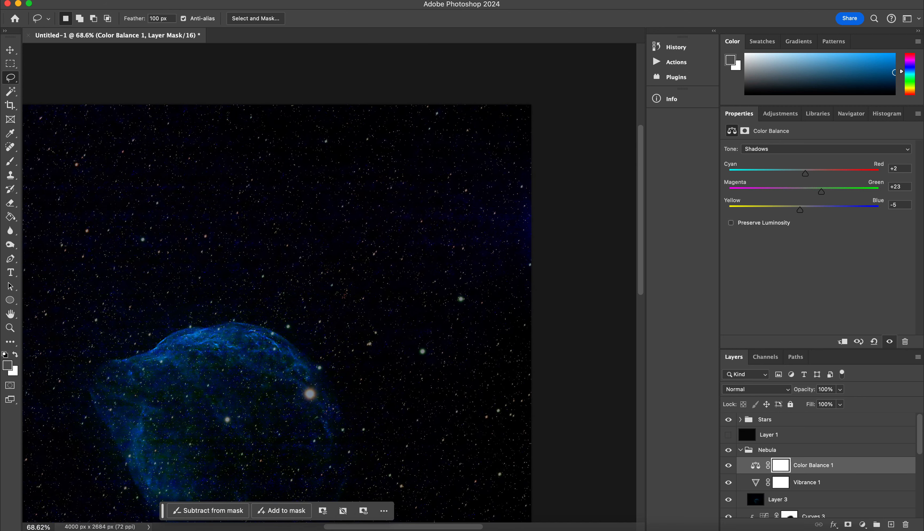
{"action": "left_click", "coordinate": [729, 420]}
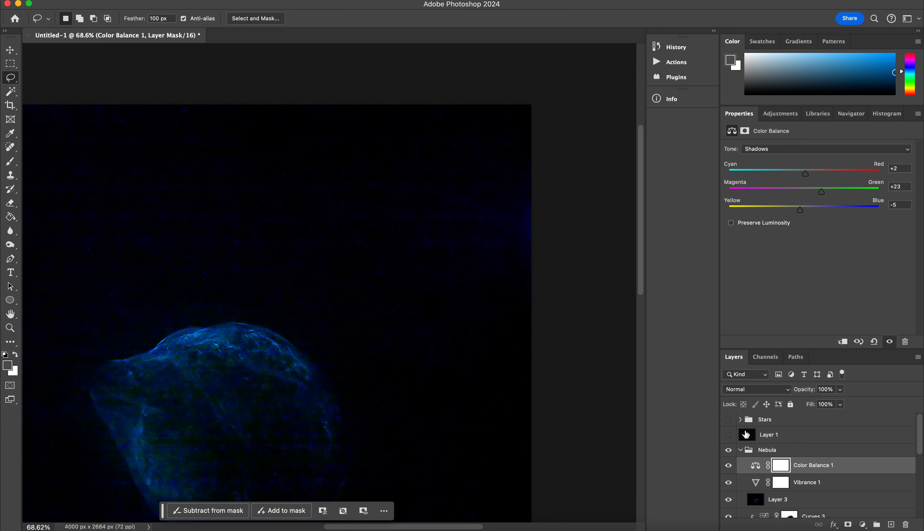
{"action": "left_click", "coordinate": [740, 453]}
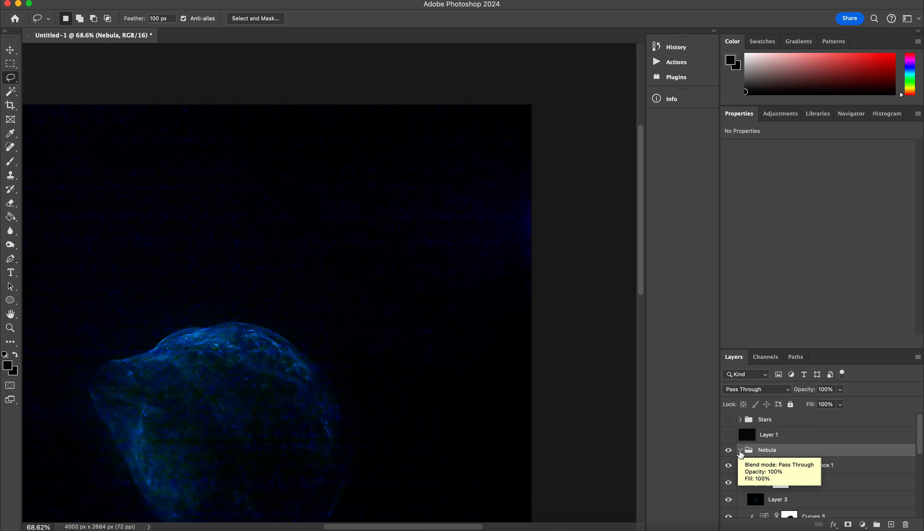
{"action": "left_click", "coordinate": [800, 470]}
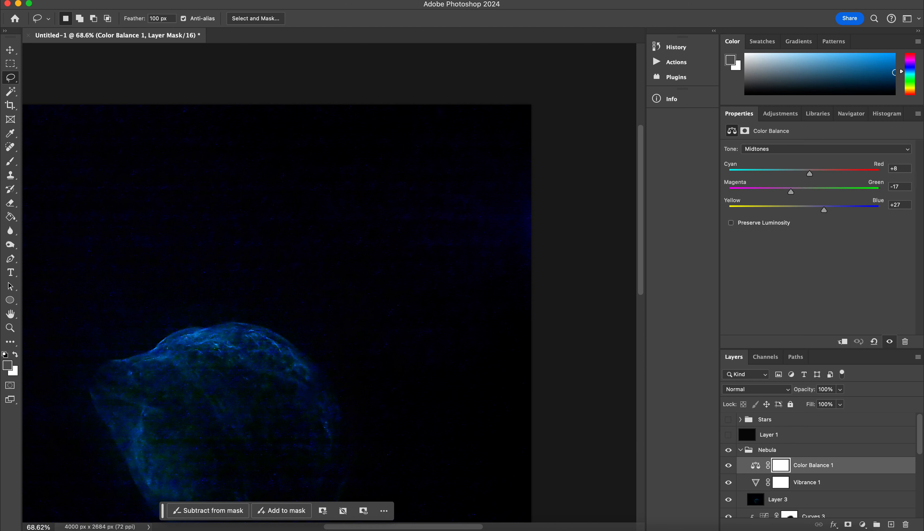
{"action": "key", "text": "super+alt+shift+e"}
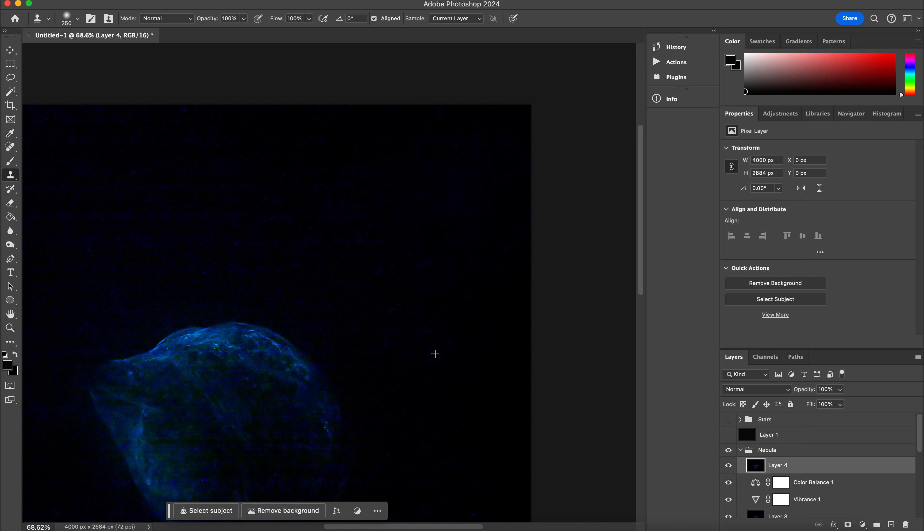
Clone clean dark sky over the faint blue patches in the background between the nebula and the image's right edge with the Clone Stamp.
{"action": "left_click", "coordinate": [448, 425], "text": "alt"}
{"action": "left_click_drag", "start_coordinate": [449, 410], "coordinate": [441, 331]}
{"action": "scroll", "coordinate": [329, 283], "scroll_direction": "left", "scroll_amount": 10}
{"action": "scroll", "coordinate": [330, 283], "scroll_direction": "up", "scroll_amount": 2}
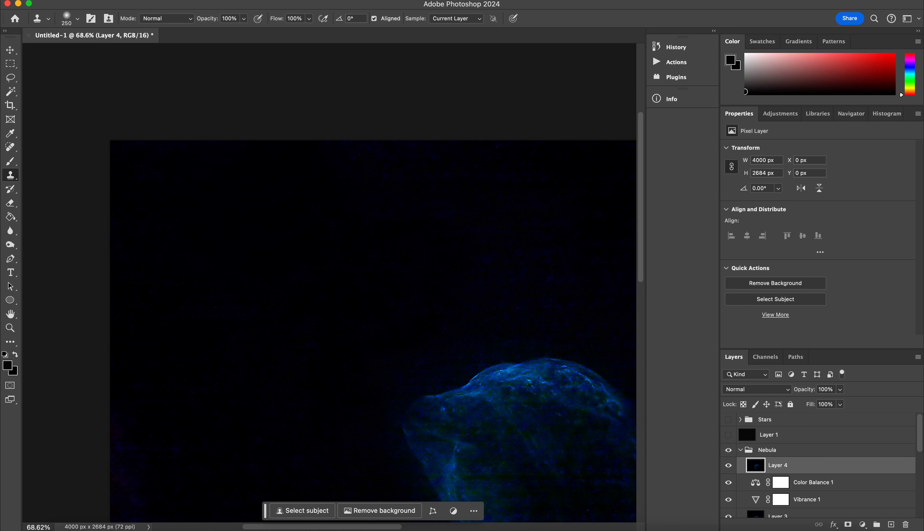
{"action": "scroll", "coordinate": [330, 330], "scroll_direction": "right", "scroll_amount": 5}
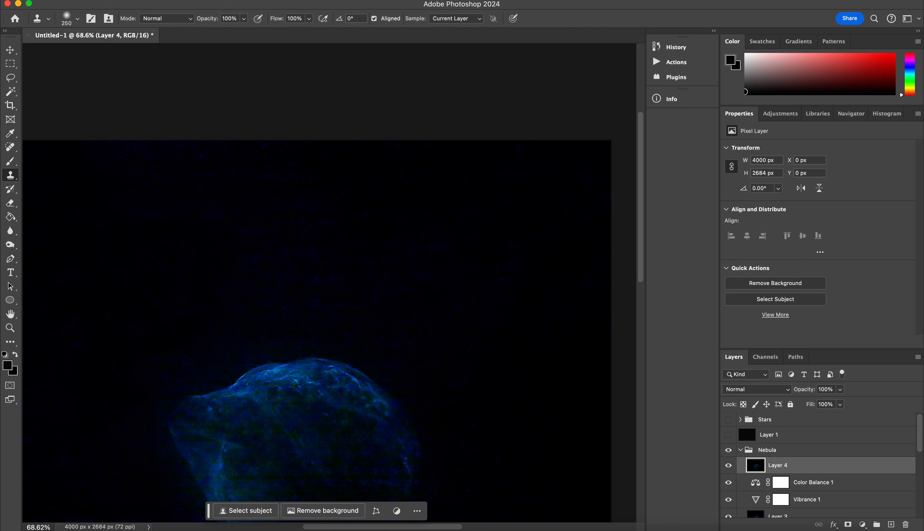